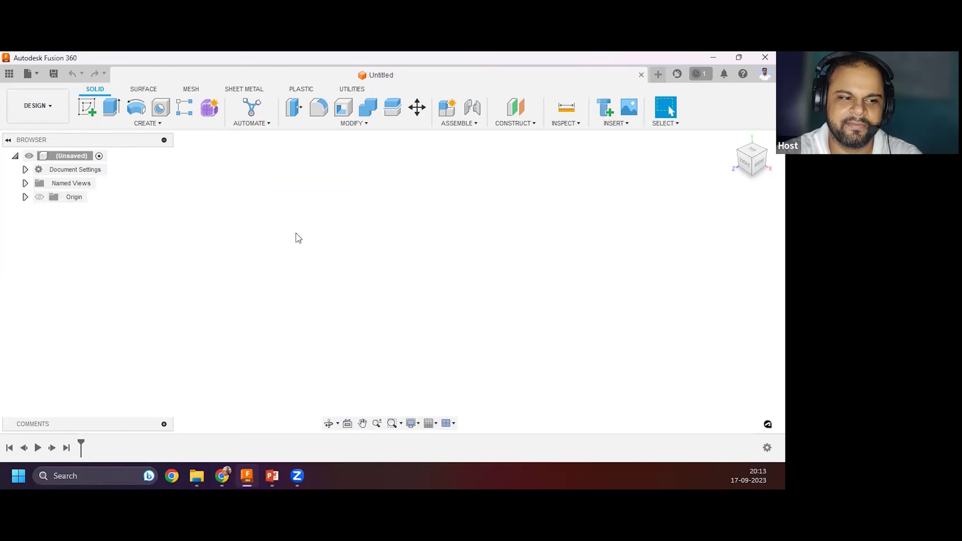
# Save the untitled design under the name Thread in the Fusion 360 Workshop project.
pyautogui.click(54, 77)
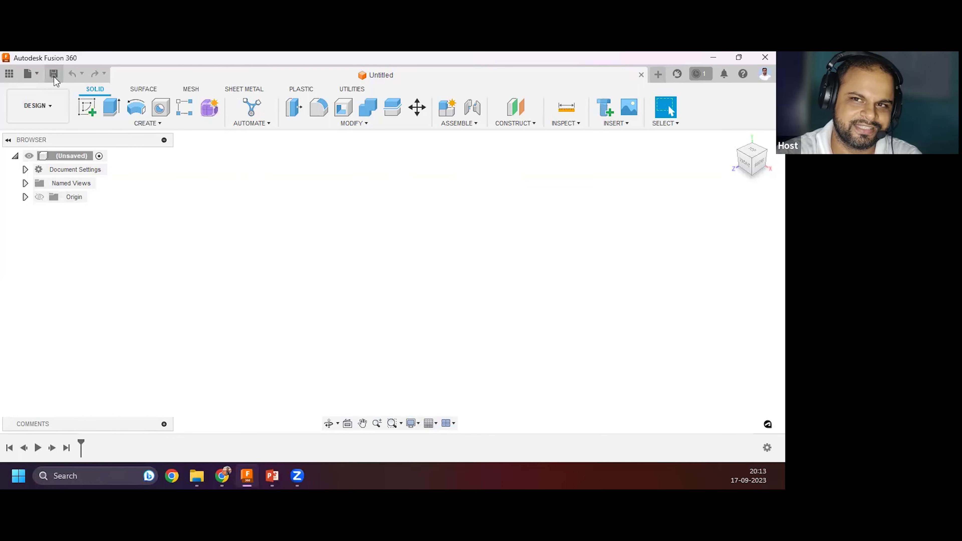
pyautogui.doubleClick(244, 226)
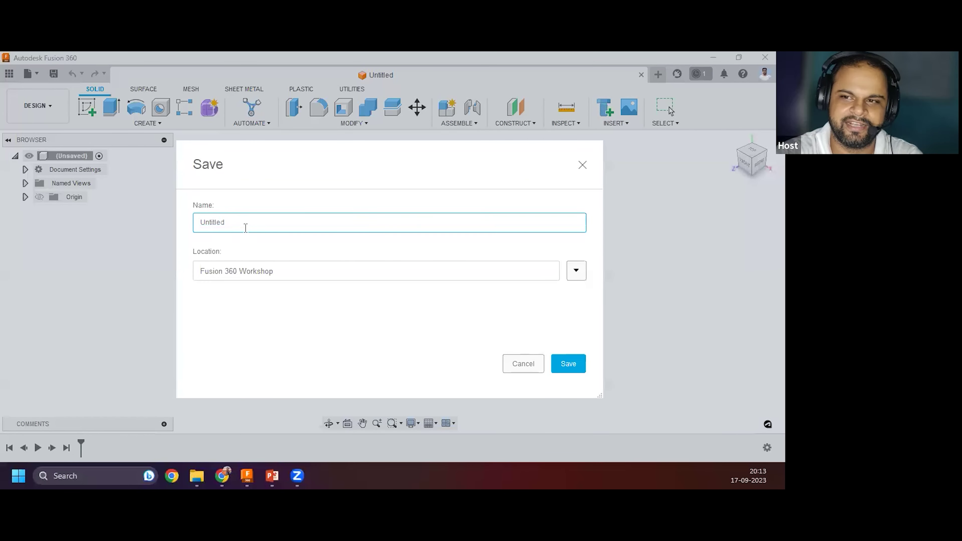
pyautogui.write('Thread')
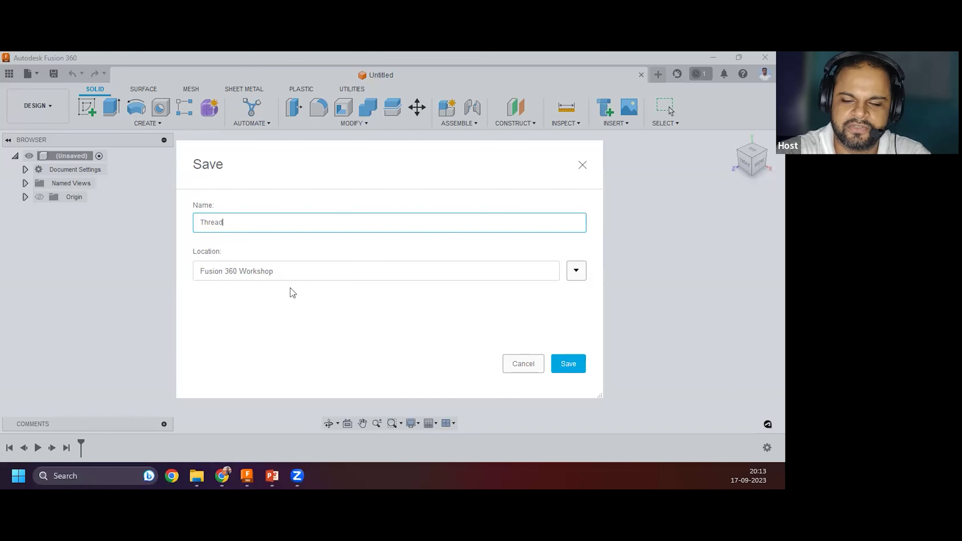
pyautogui.click(568, 365)
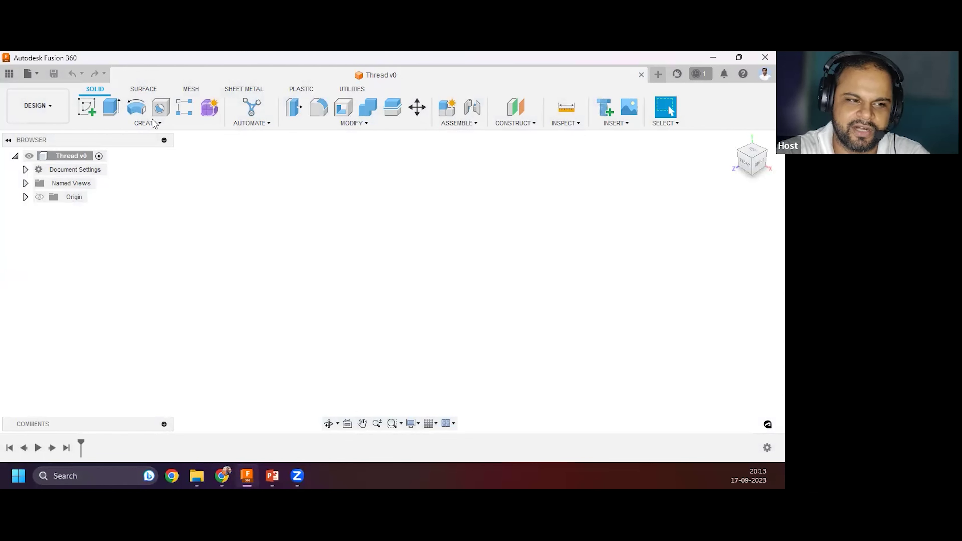
# Browse the folders and designs stored in the Fusion 360 Workshop project, and close the project file list.
pyautogui.click(9, 76)
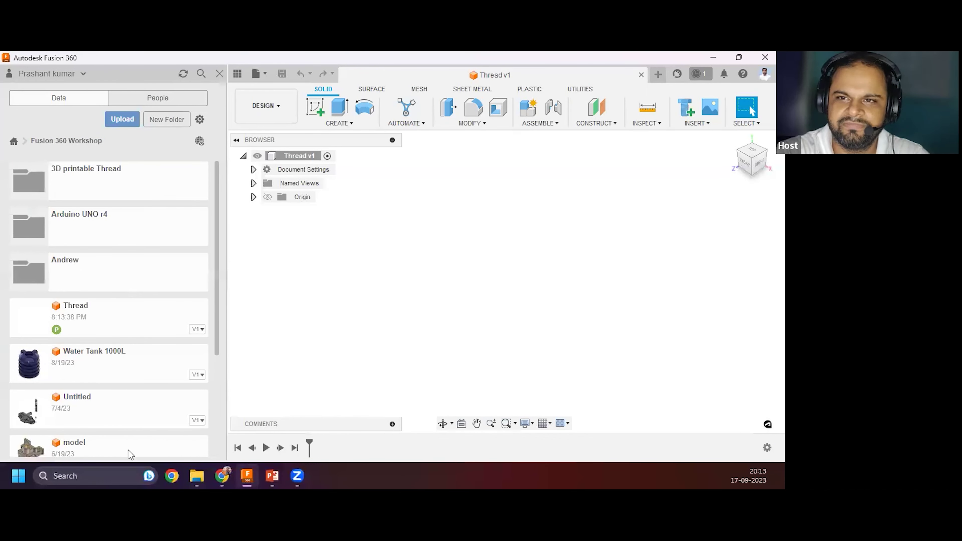
pyautogui.scroll(-3, 156, 319)
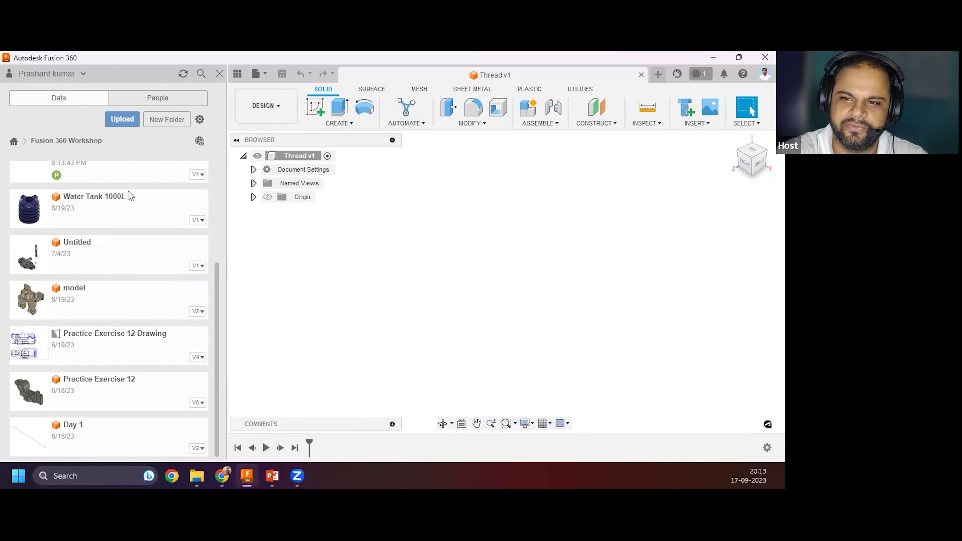
pyautogui.scroll(3, 110, 318)
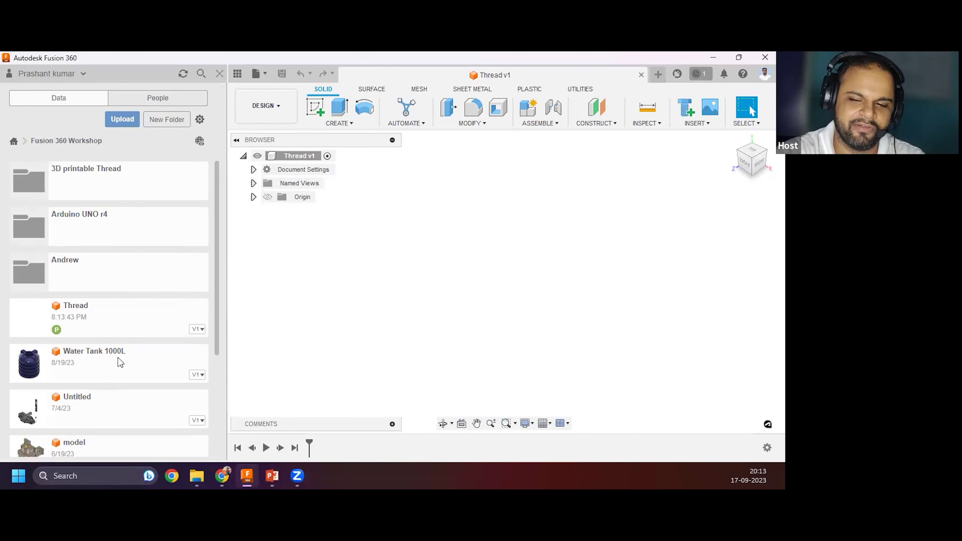
pyautogui.scroll(-1, 118, 360)
pyautogui.scroll(-2, 94, 322)
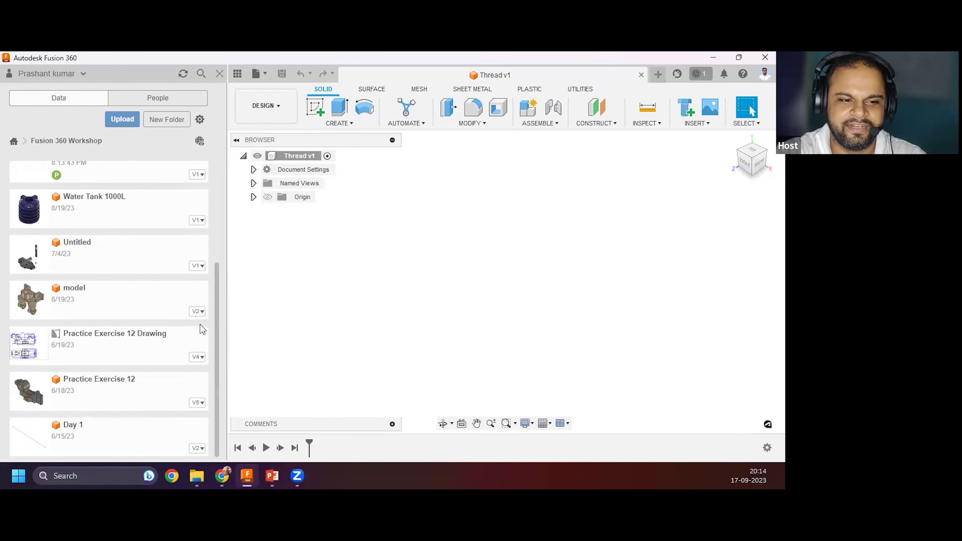
pyautogui.click(219, 73)
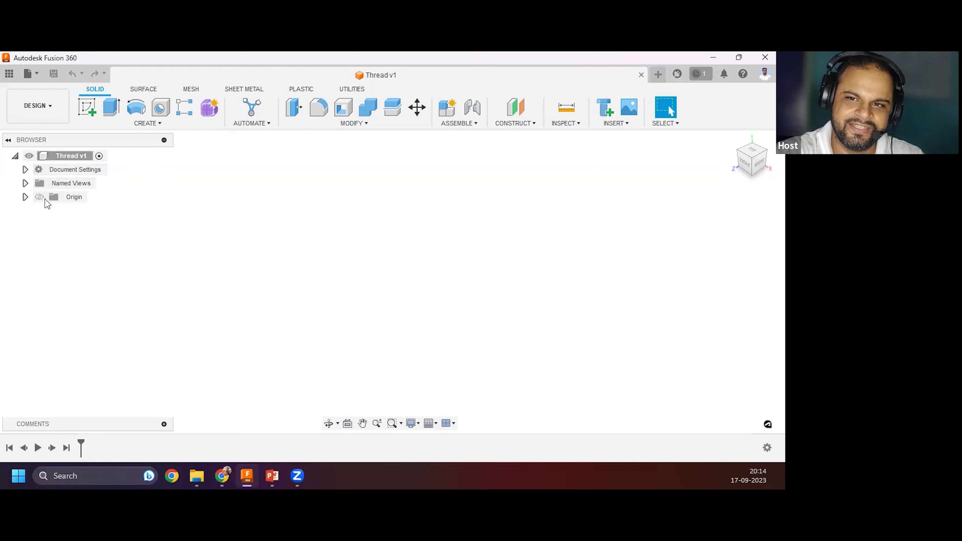
# Review the available unit types in the document's active units settings and exit without changing them.
pyautogui.click(25, 171)
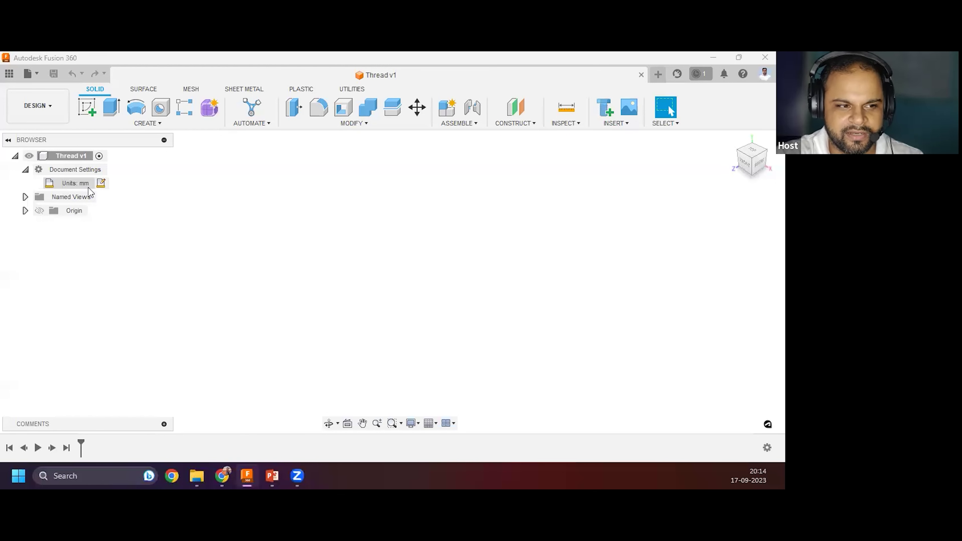
pyautogui.click(100, 183)
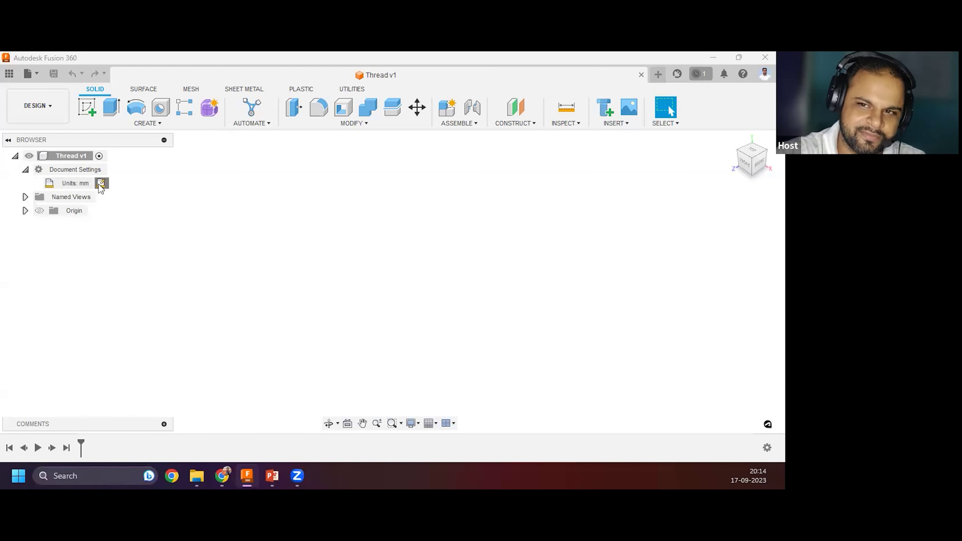
pyautogui.moveTo(698, 192); pyautogui.dragTo(244, 191)
pyautogui.click(290, 209)
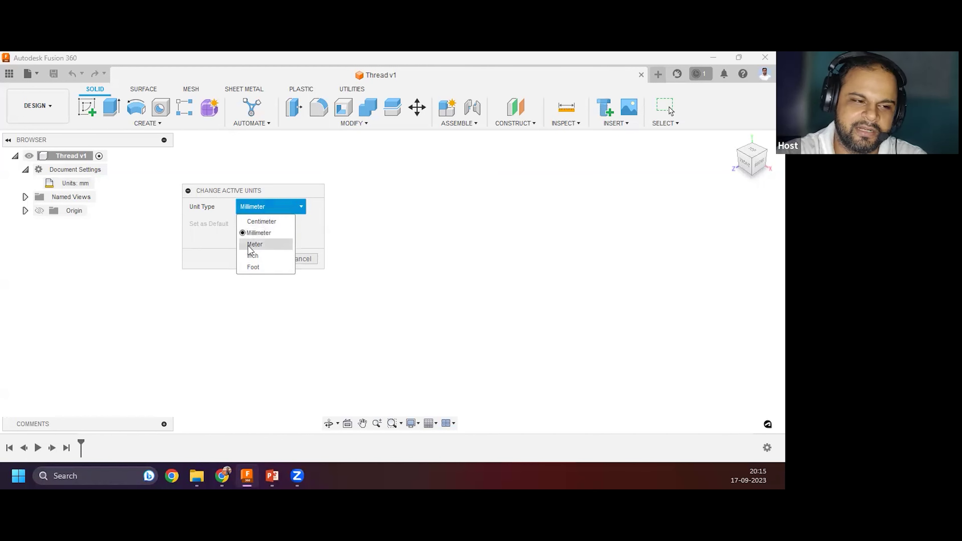
pyautogui.click(275, 231)
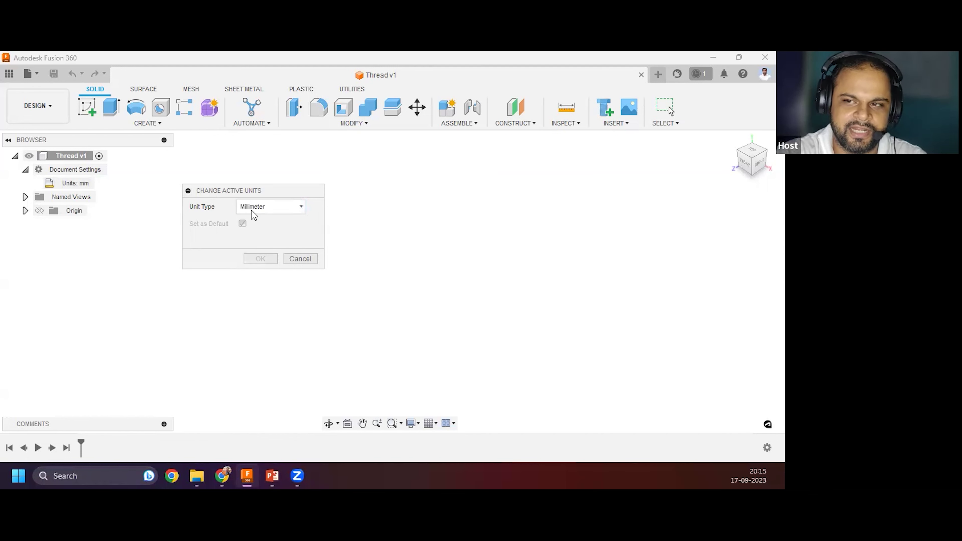
pyautogui.click(300, 259)
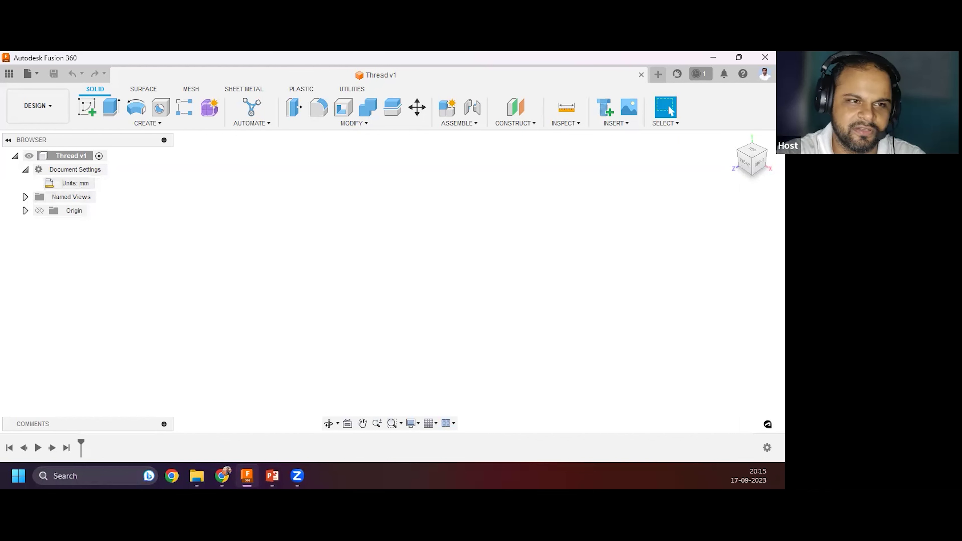
pyautogui.hotkey('alt', 'Tab')
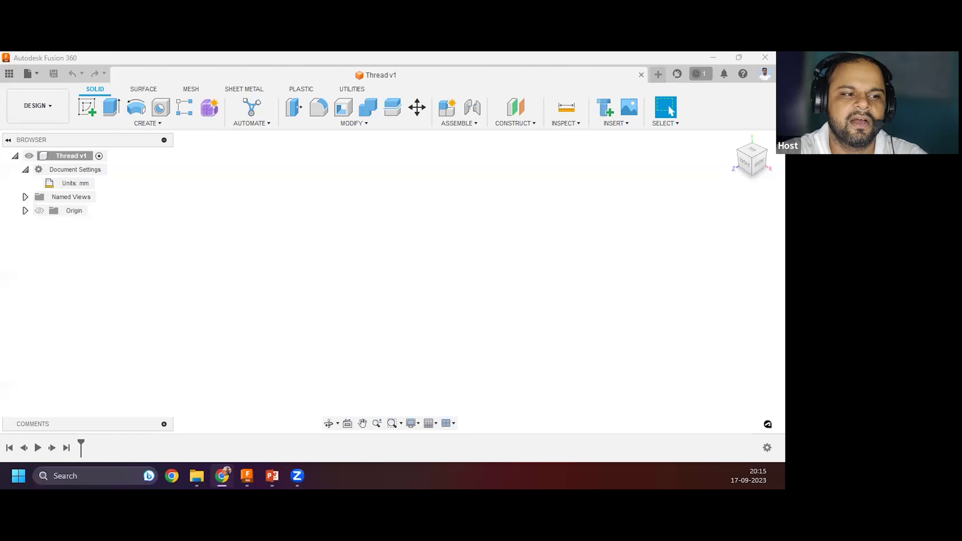
pyautogui.click(315, 207)
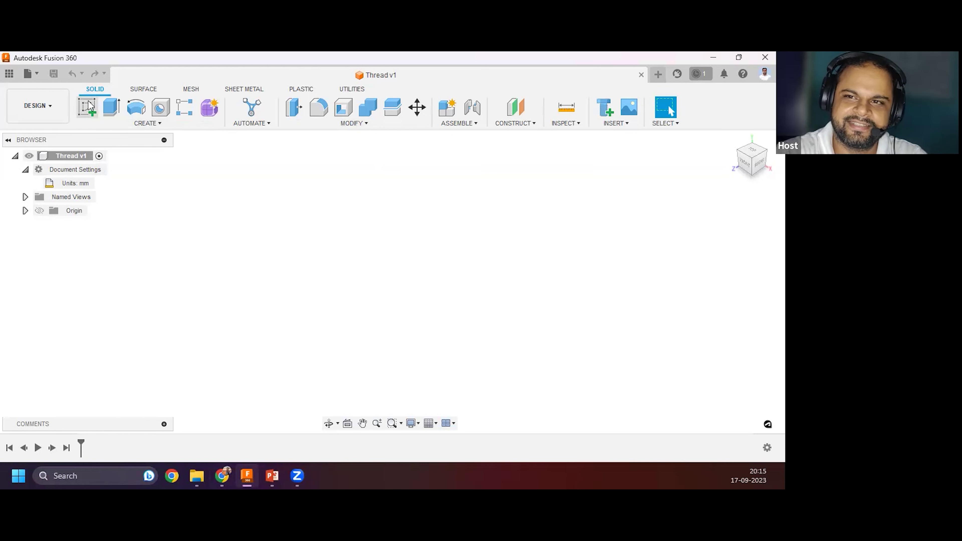
# View the Render workspace and return to the Design workspace.
pyautogui.click(48, 107)
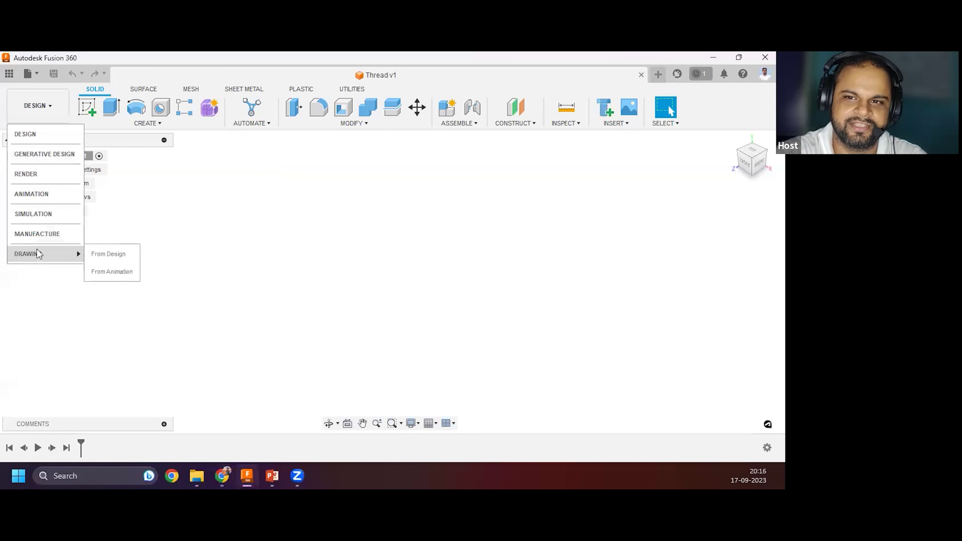
pyautogui.click(47, 175)
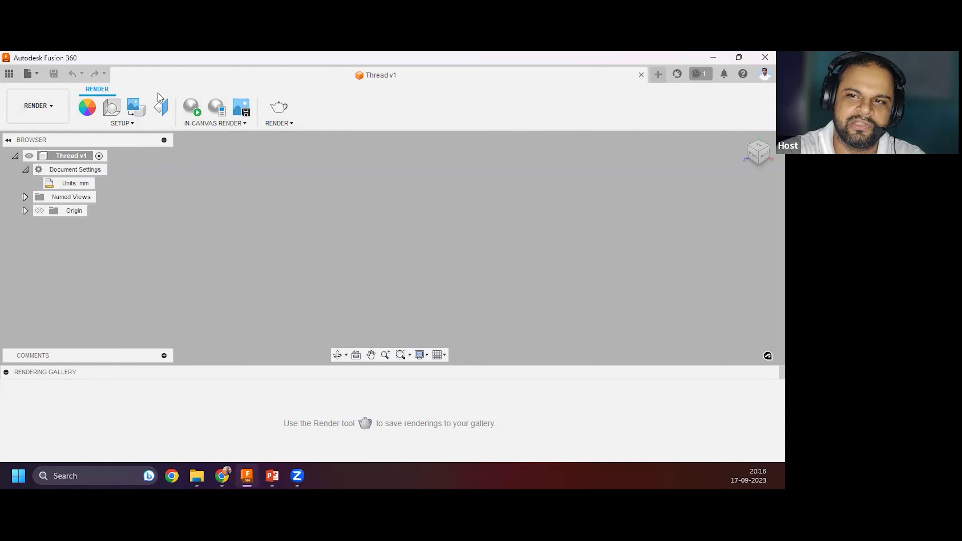
pyautogui.click(54, 121)
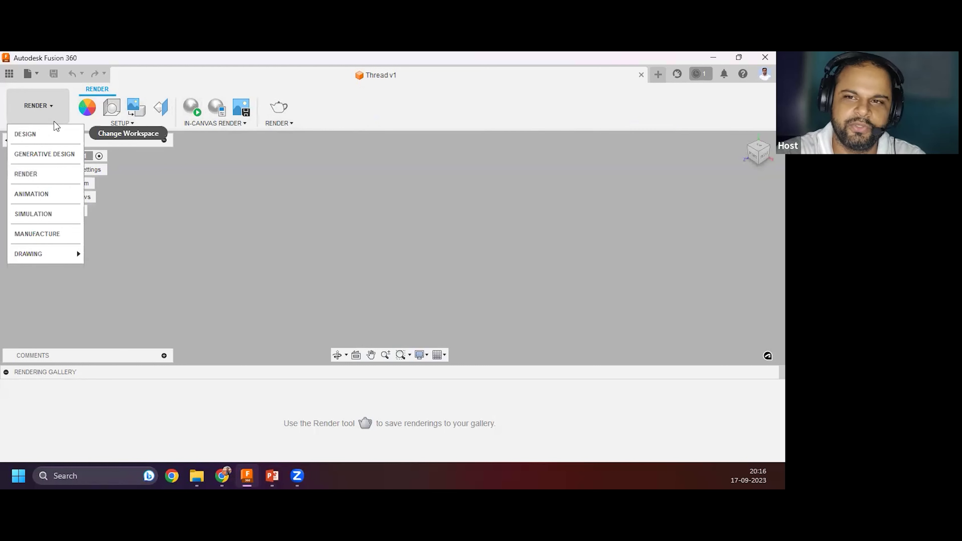
pyautogui.click(34, 136)
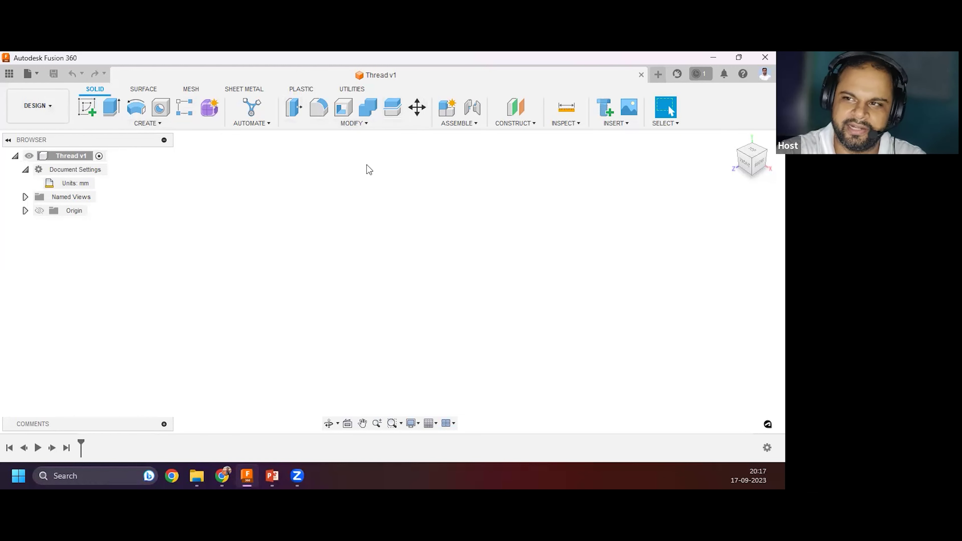
# Examine the Surface, Mesh, Sheet Metal, Plastic and Utilities toolsets, including the plastic creation commands, and return to the Solid tools.
pyautogui.click(143, 89)
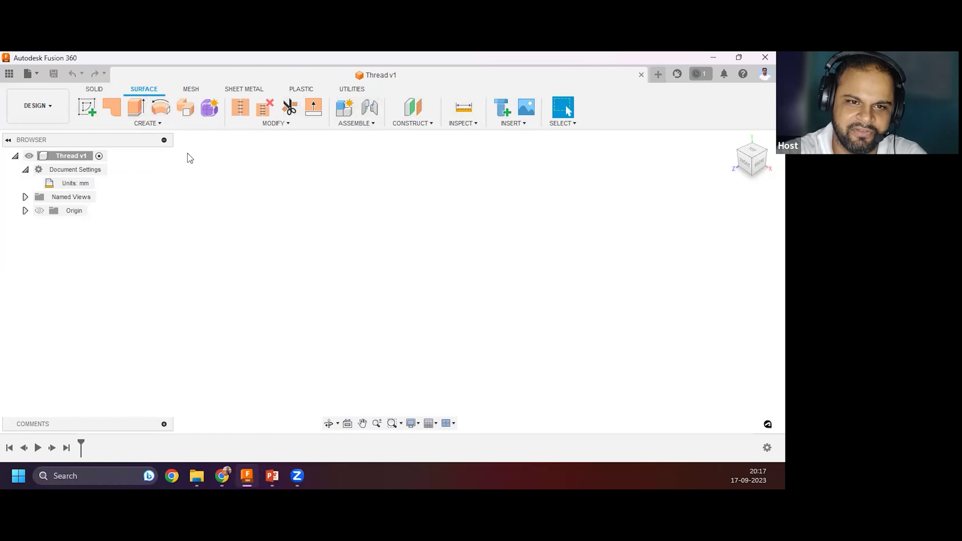
pyautogui.click(191, 92)
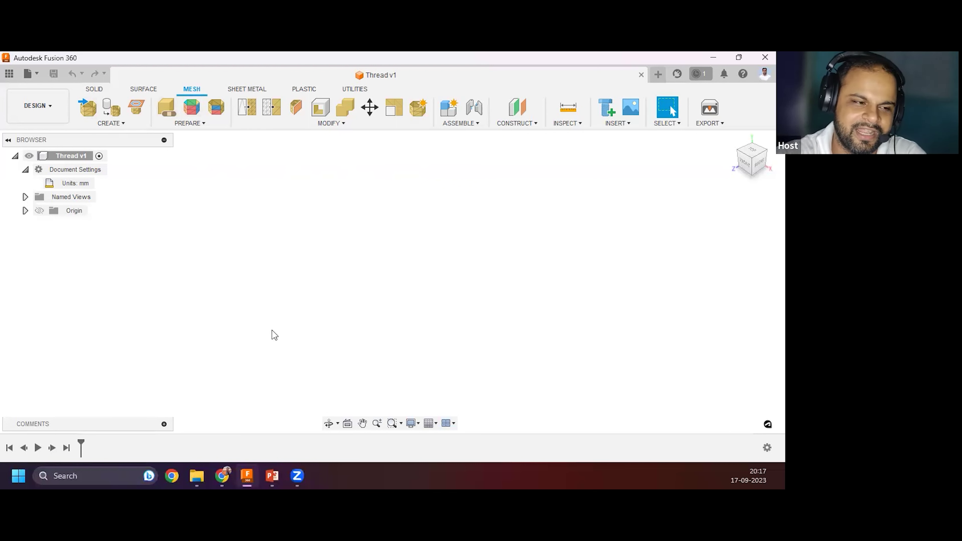
pyautogui.click(249, 90)
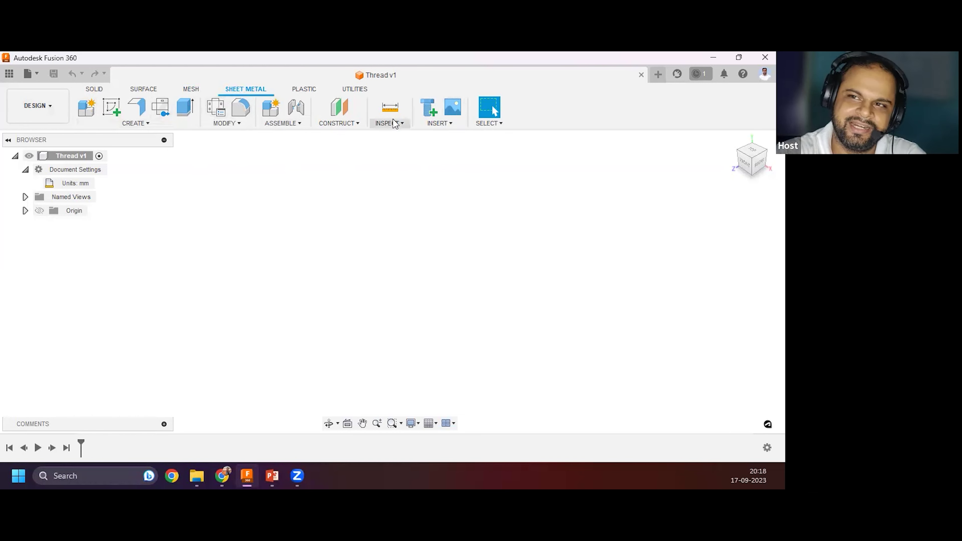
pyautogui.click(299, 87)
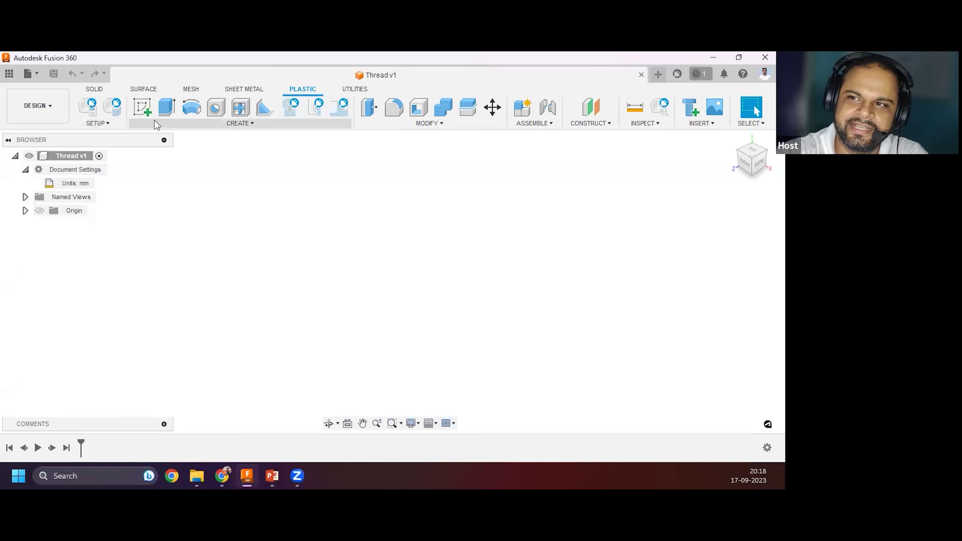
pyautogui.click(242, 122)
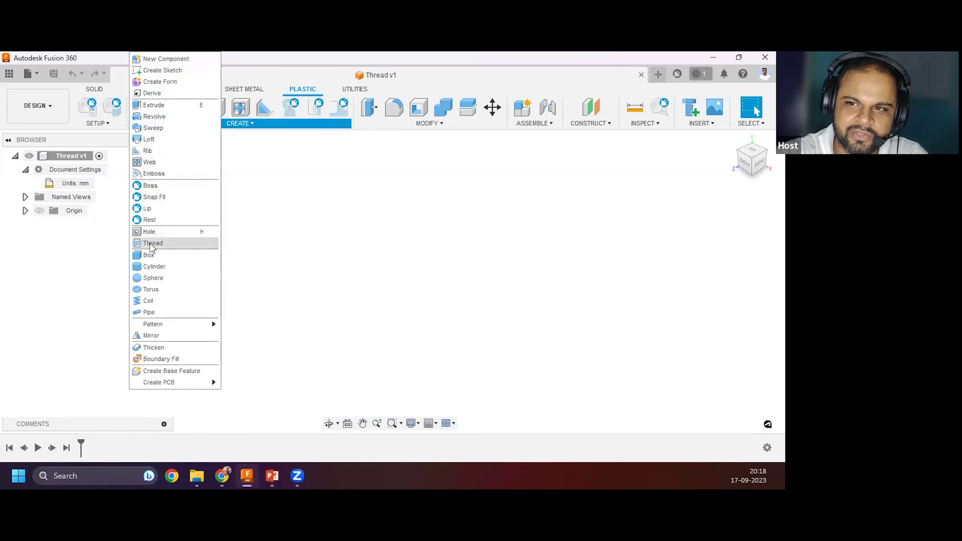
pyautogui.click(309, 228)
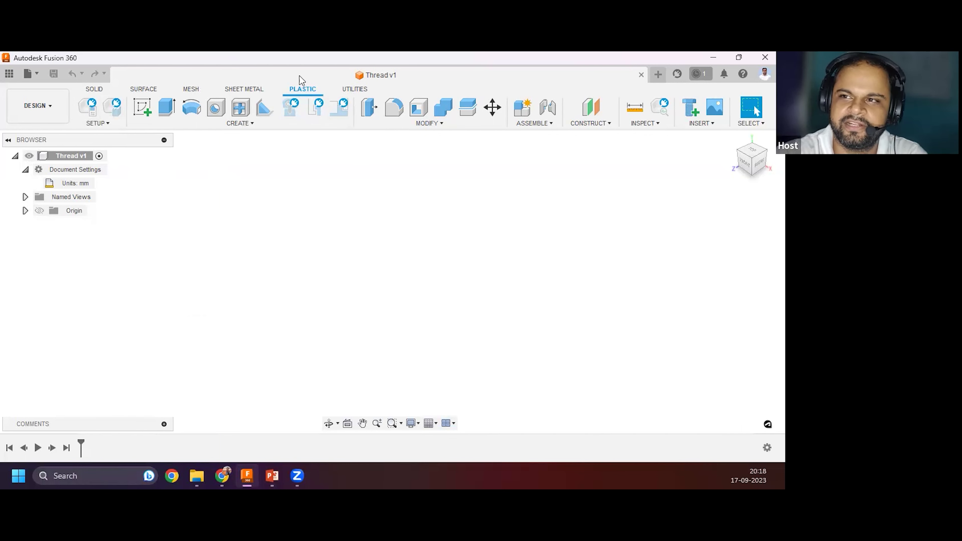
pyautogui.click(353, 90)
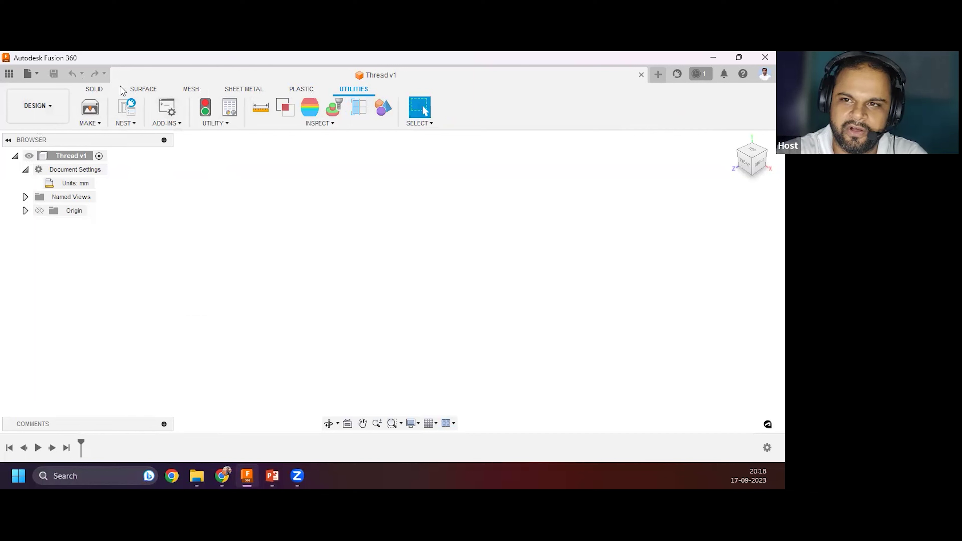
pyautogui.click(100, 89)
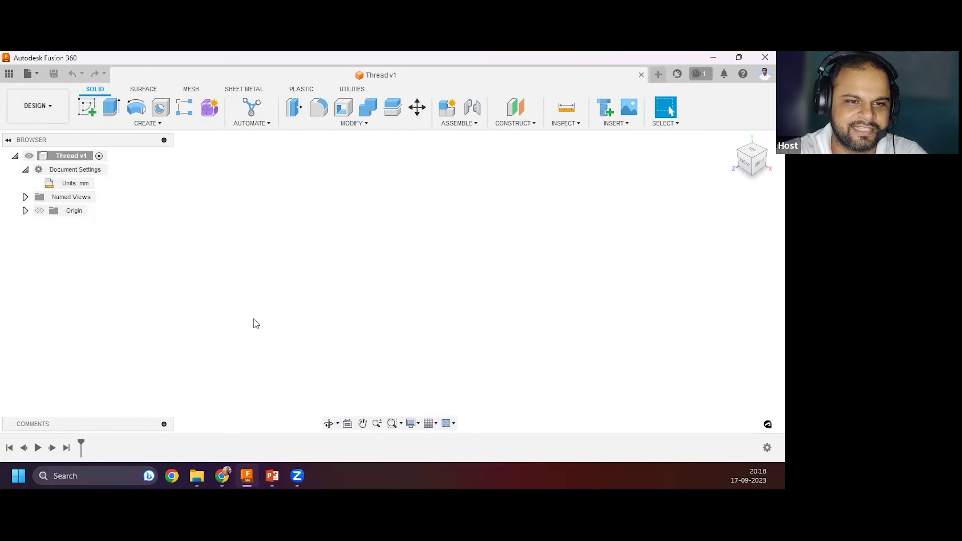
# Start a new sketch on the horizontal origin plane and move the sketch options palette closer to the drawing area.
pyautogui.click(88, 107)
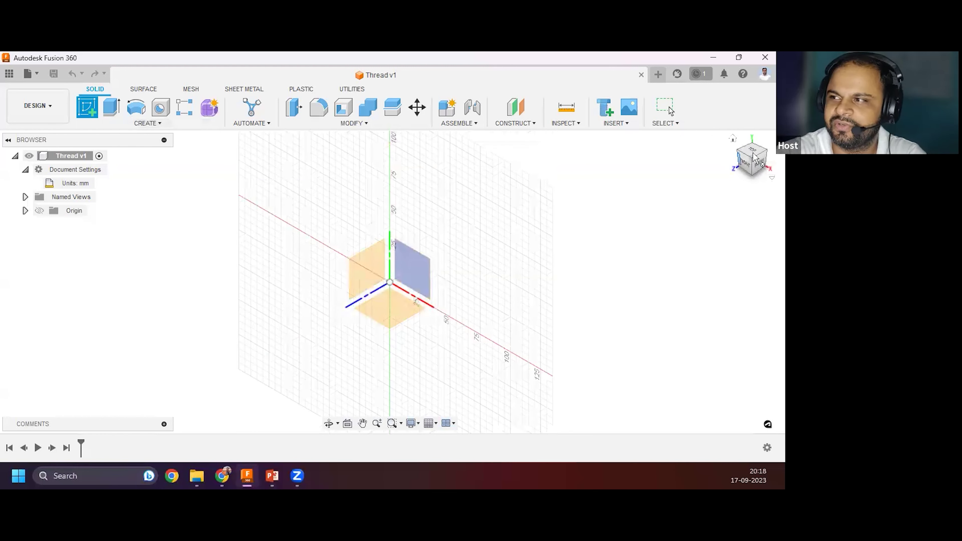
pyautogui.click(398, 306)
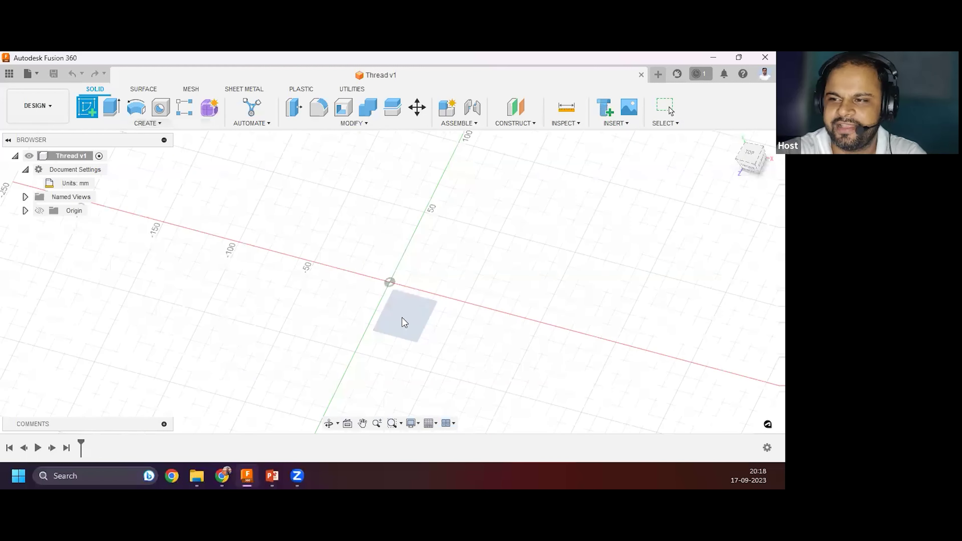
pyautogui.moveTo(725, 194); pyautogui.dragTo(534, 157)
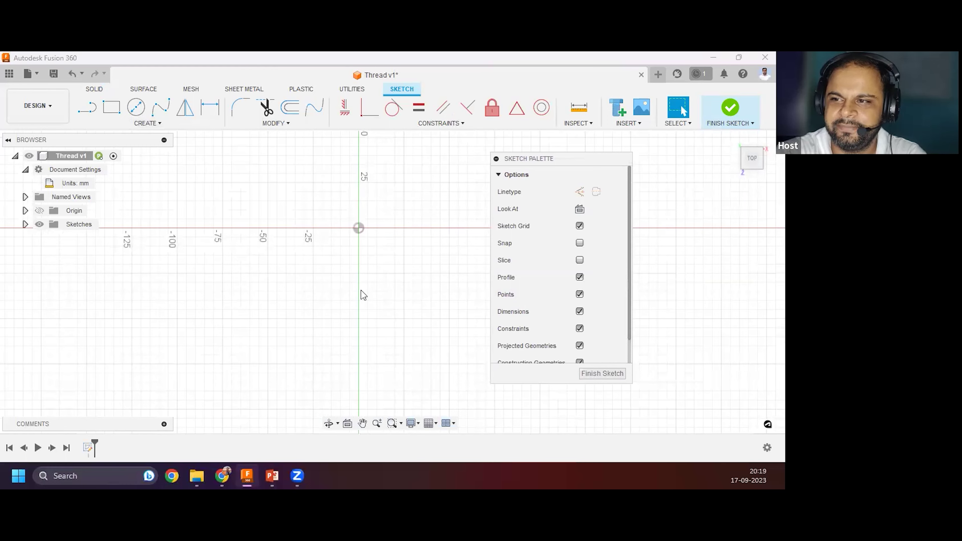
pyautogui.scroll(-2, 360, 294)
pyautogui.scroll(-1, 345, 205)
pyautogui.scroll(1, 297, 236)
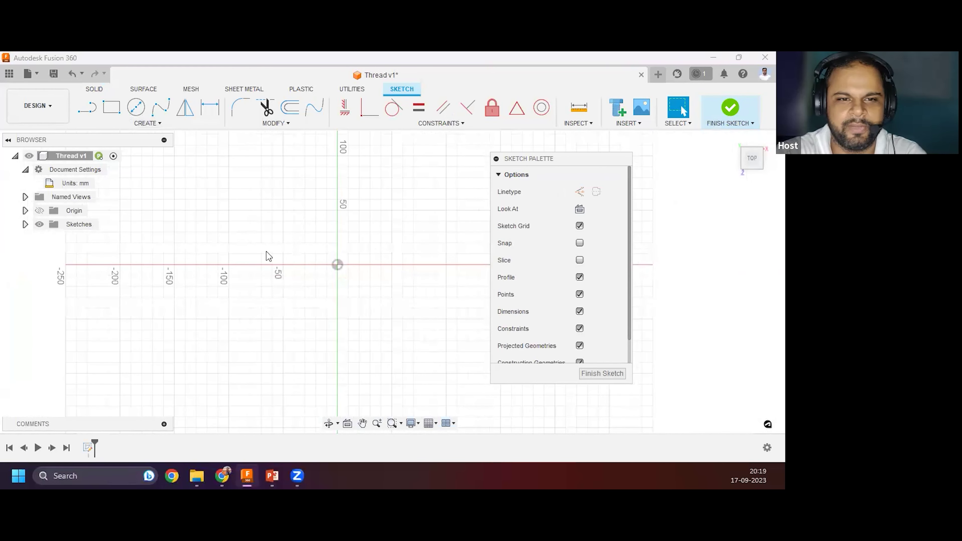
pyautogui.scroll(-2, 314, 280)
pyautogui.scroll(-2, 322, 281)
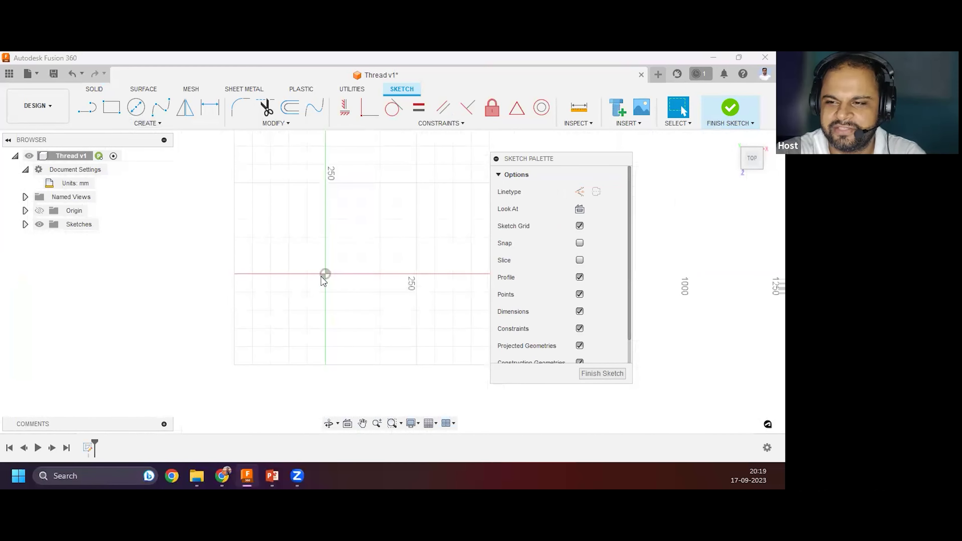
pyautogui.scroll(4, 345, 262)
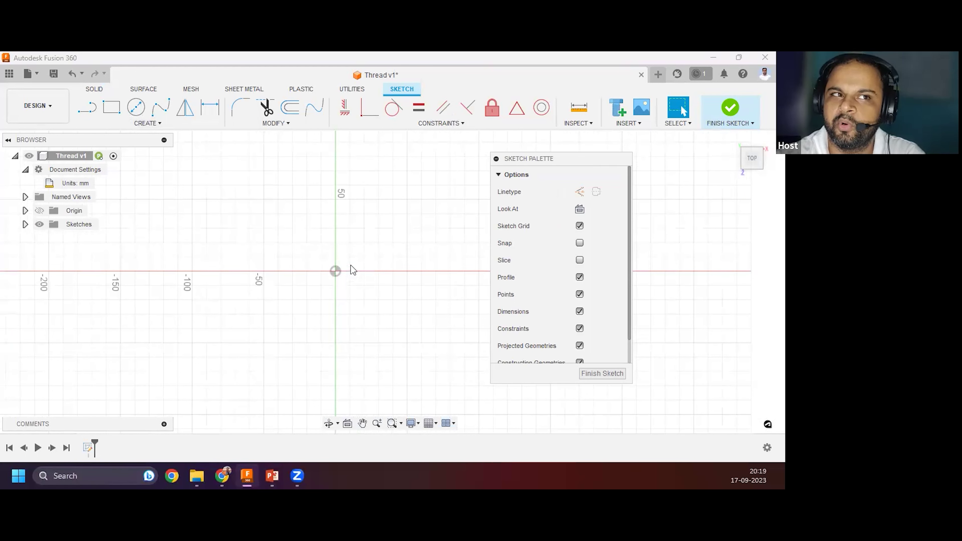
# Sketch a six-sided circumscribed polygon centred on the origin, with a 50 mm distance from centre to edge.
pyautogui.click(154, 126)
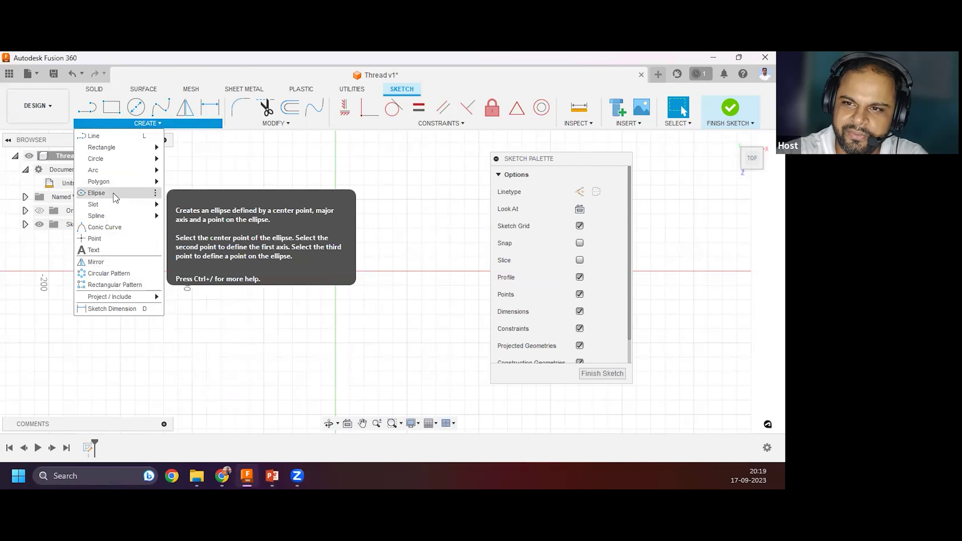
pyautogui.click(150, 125)
pyautogui.click(153, 125)
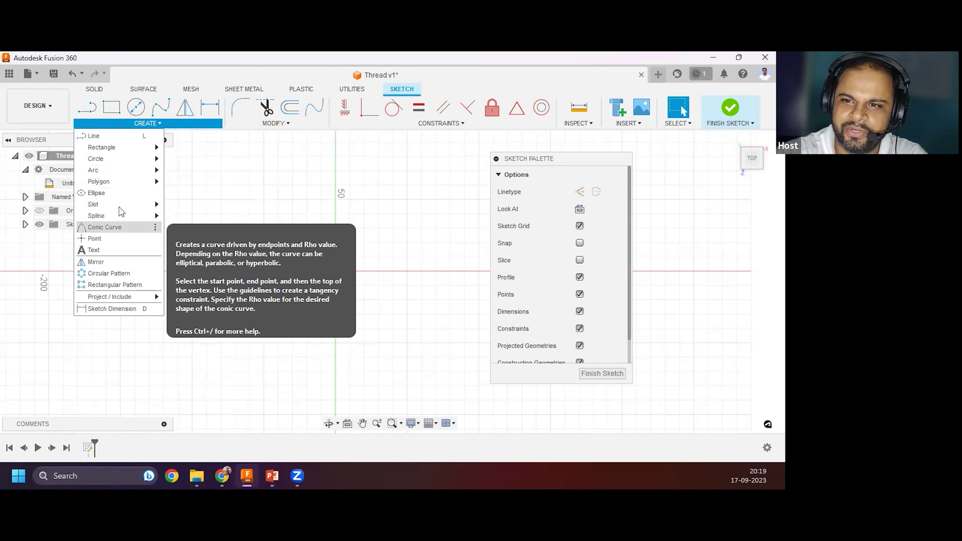
pyautogui.moveTo(123, 187)
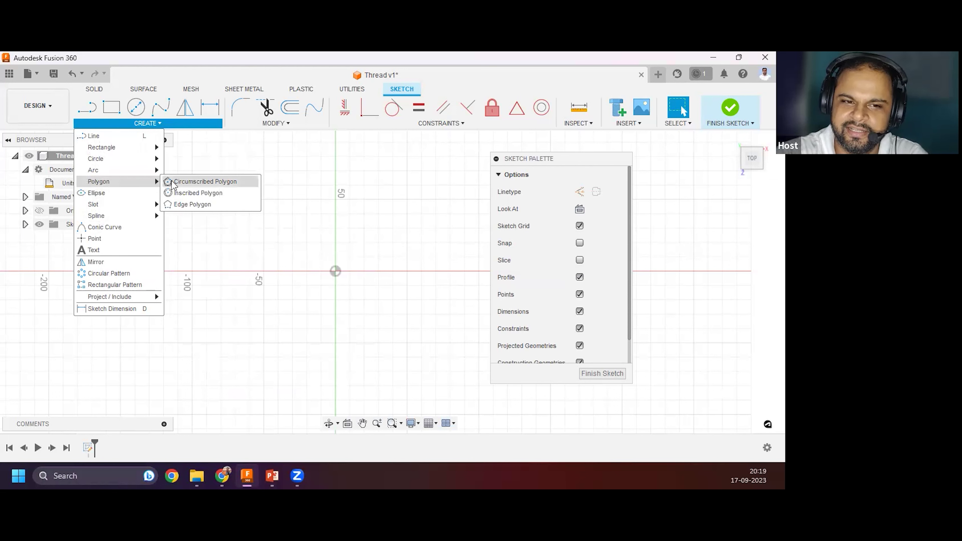
pyautogui.click(196, 183)
pyautogui.click(334, 273)
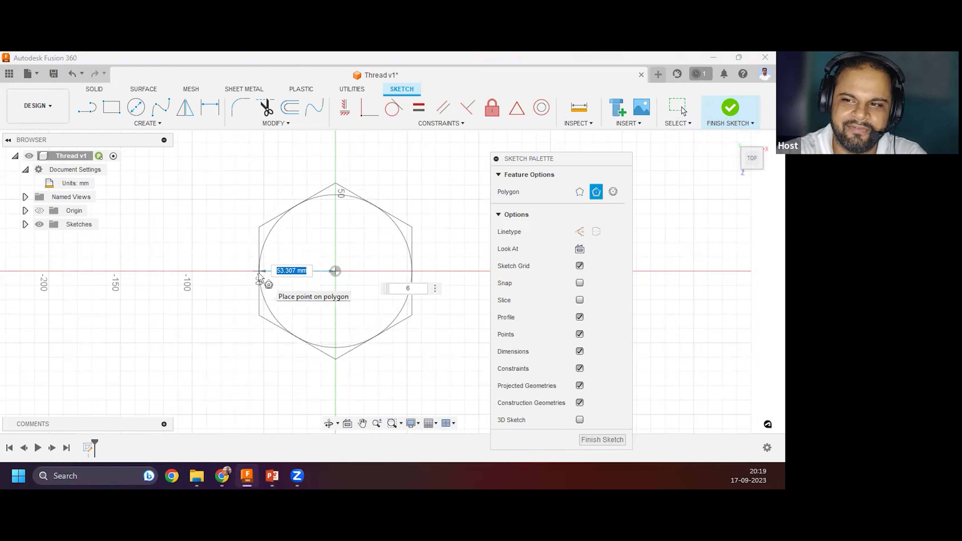
pyautogui.write('5')
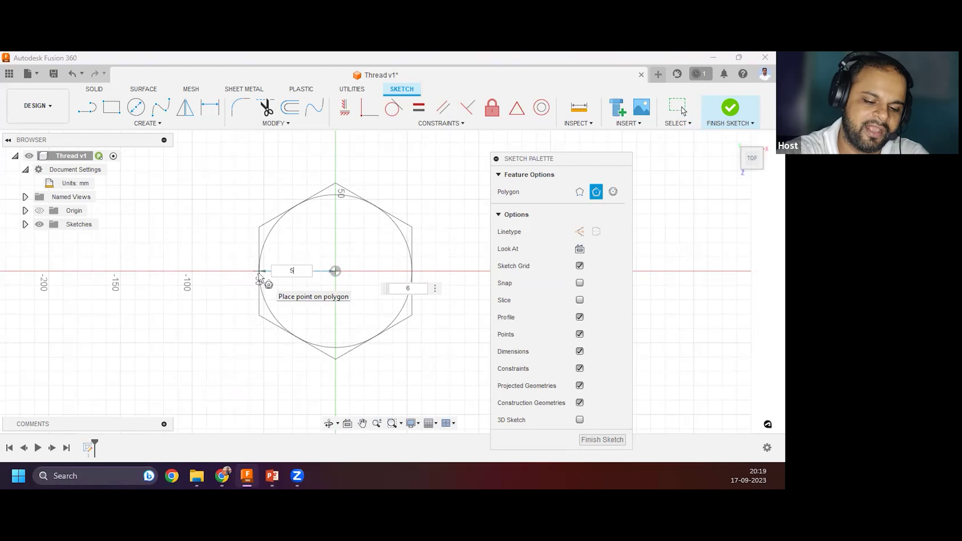
pyautogui.press('Return')
pyautogui.scroll(-2, 260, 273)
pyautogui.scroll(2, 283, 279)
pyautogui.scroll(1, 242, 287)
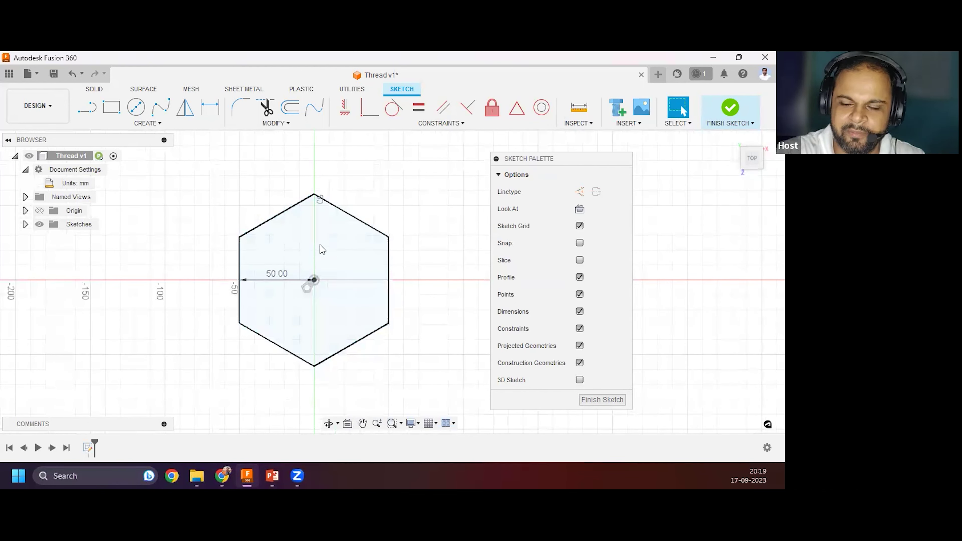
pyautogui.scroll(-2, 316, 248)
pyautogui.scroll(-2, 313, 245)
pyautogui.scroll(1, 192, 215)
pyautogui.scroll(2, 274, 279)
pyautogui.press('c')
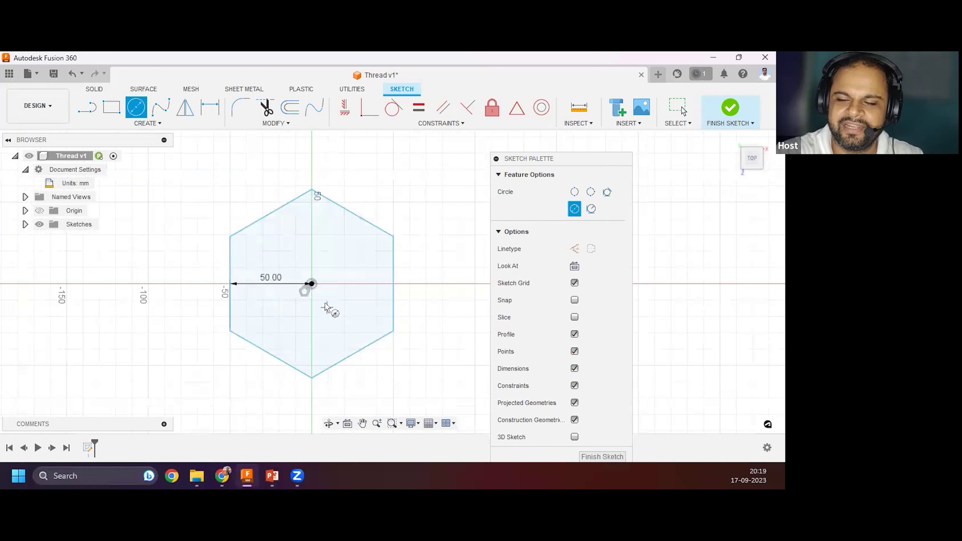
pyautogui.click(312, 284)
pyautogui.press('Escape')
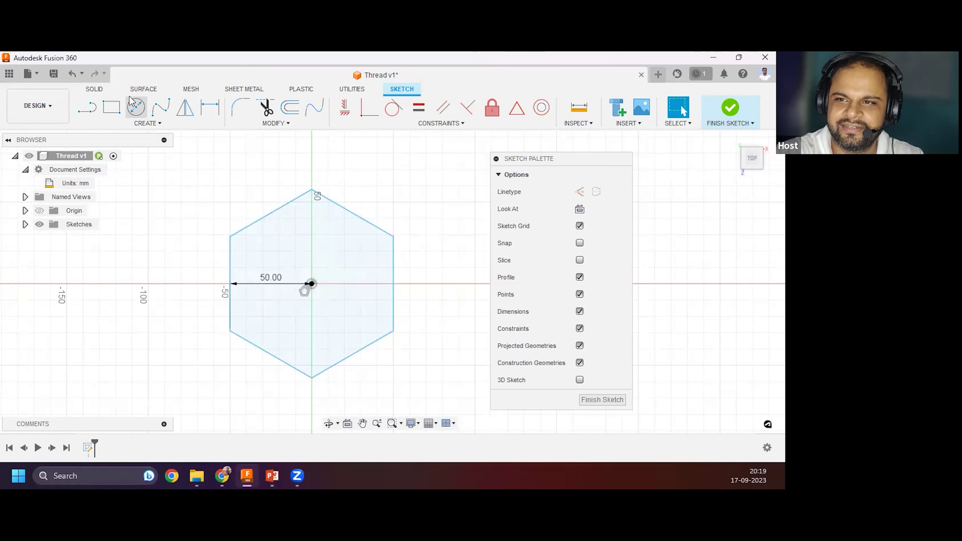
# Sketch a center diameter circle on the origin inside the hexagon and resize it to about 59 mm in diameter.
pyautogui.click(137, 110)
pyautogui.click(313, 283)
pyautogui.click(353, 318)
pyautogui.press('Escape')
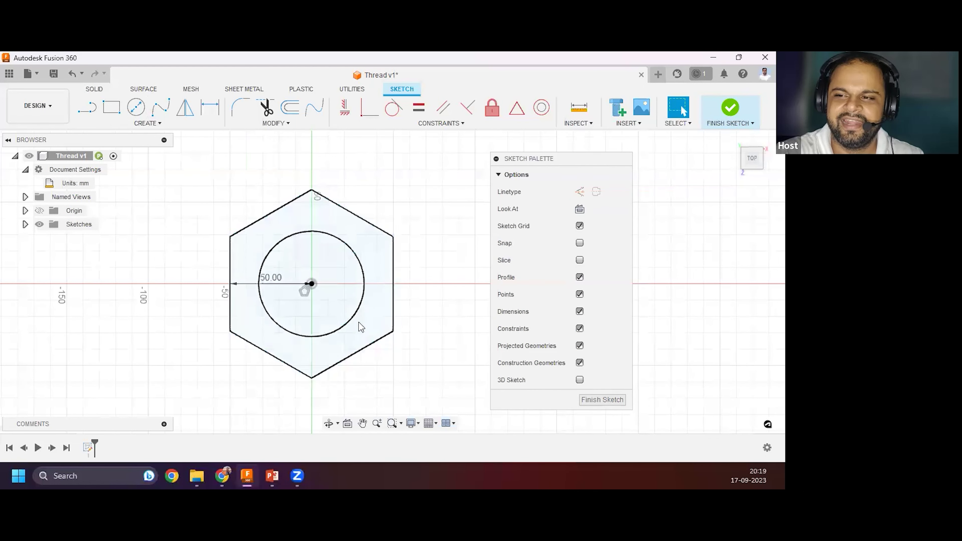
pyautogui.moveTo(279, 242)
pyautogui.mouseDown()
pyautogui.moveTo(302, 271)
pyautogui.moveTo(277, 222)
pyautogui.moveTo(291, 245)
pyautogui.moveTo(289, 218)
pyautogui.mouseUp()
pyautogui.click(318, 146)
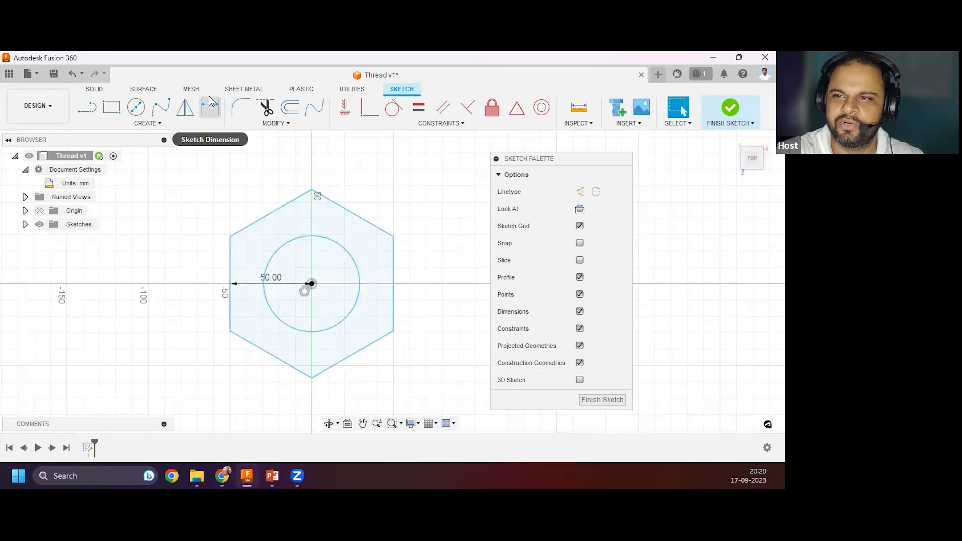
# Dimension the circle's diameter as 30 mm with Sketch Dimension.
pyautogui.click(210, 110)
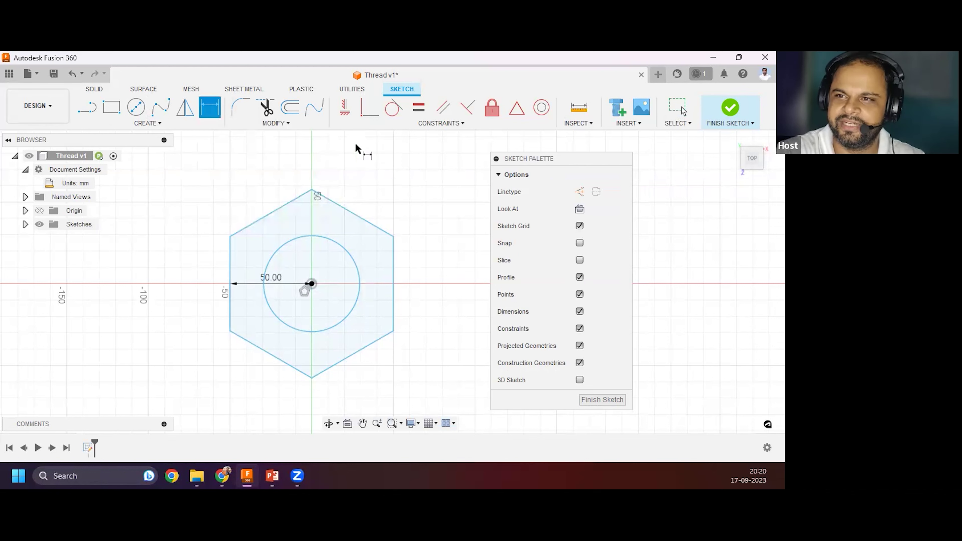
pyautogui.click(351, 261)
pyautogui.click(397, 209)
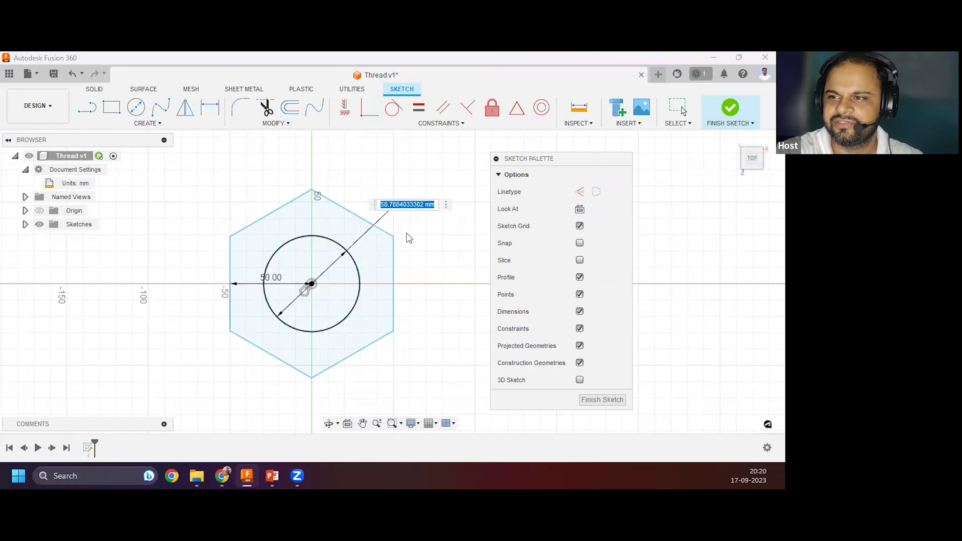
pyautogui.write('30')
pyautogui.press('Return')
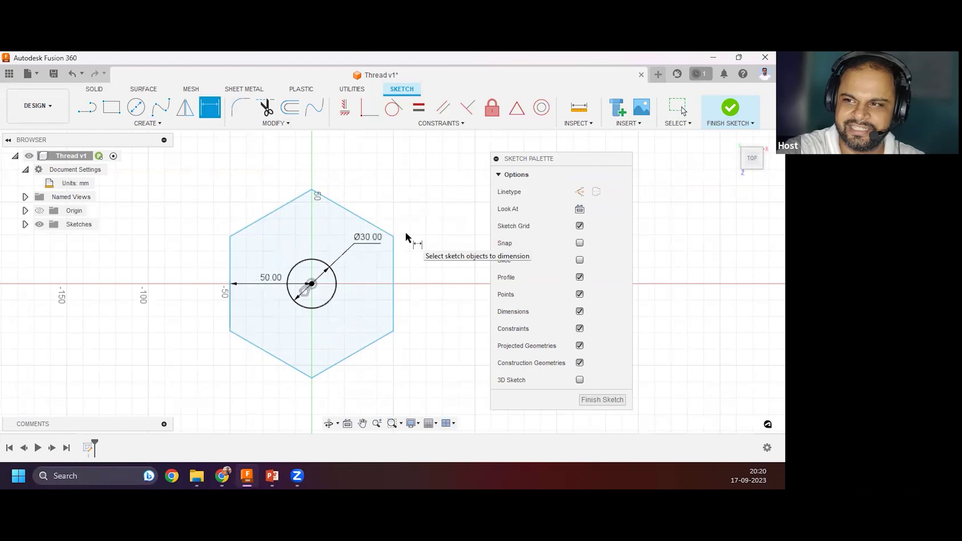
pyautogui.press('Escape')
# Set the hexagon's centre-to-edge dimension to 40 mm.
pyautogui.scroll(3, 263, 289)
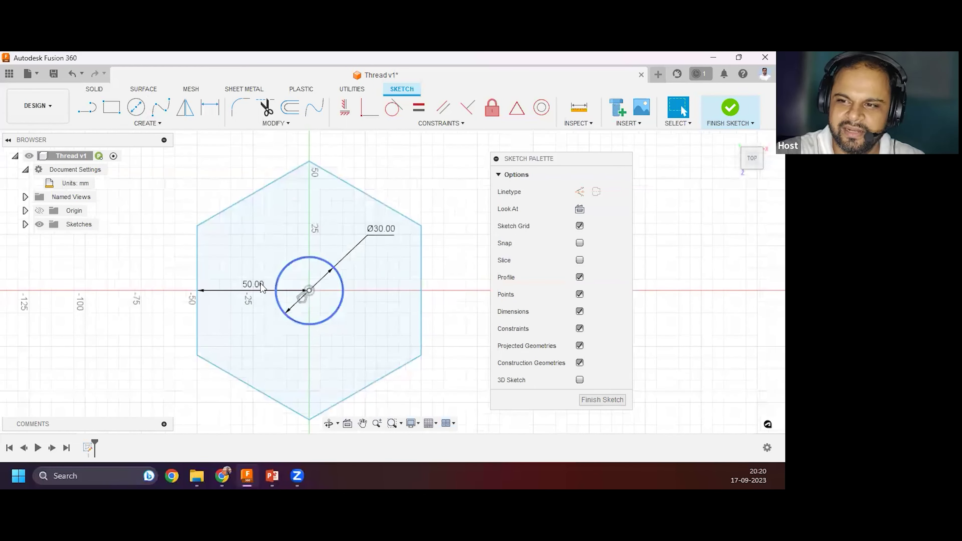
pyautogui.doubleClick(253, 289)
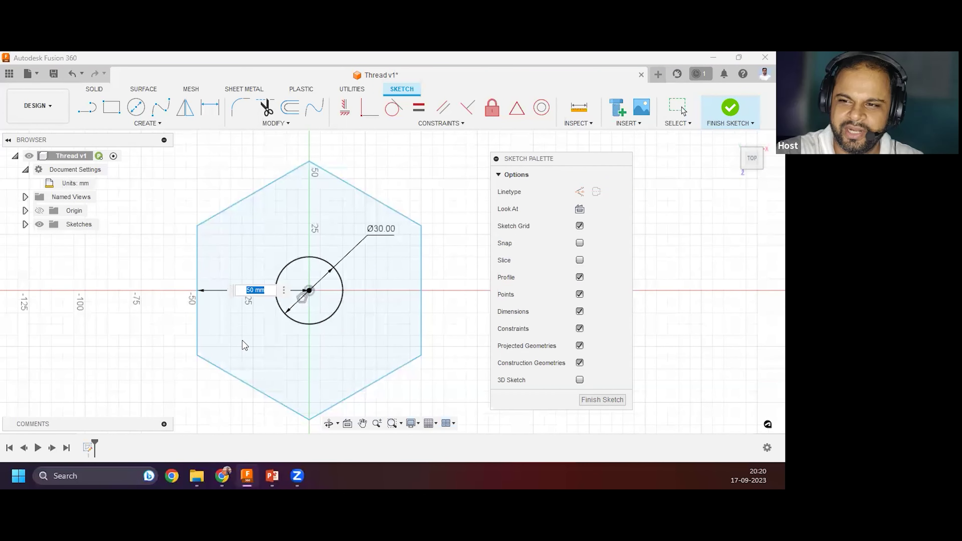
pyautogui.write('40')
pyautogui.press('Return')
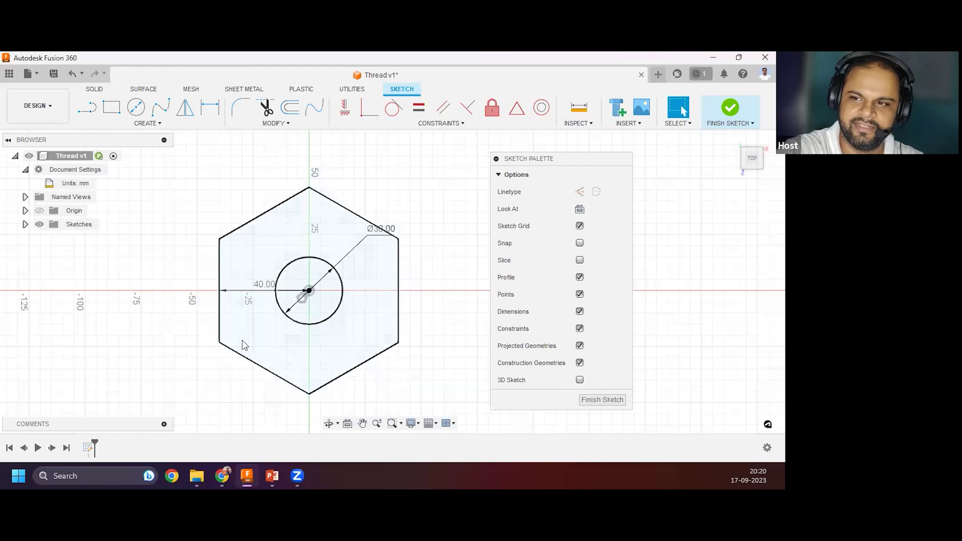
# Set the hexagon's centre-to-edge dimension to 25 mm.
pyautogui.doubleClick(265, 287)
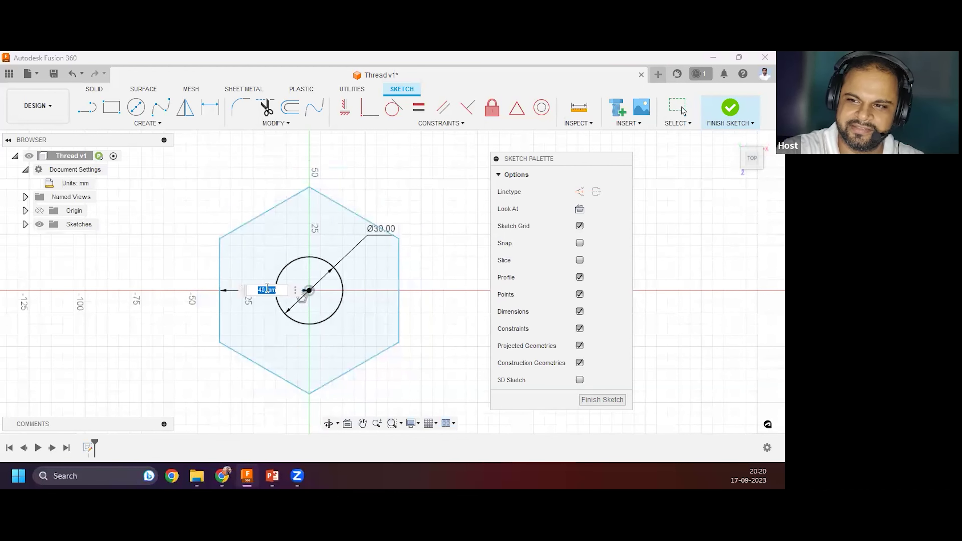
pyautogui.press('BackSpace')
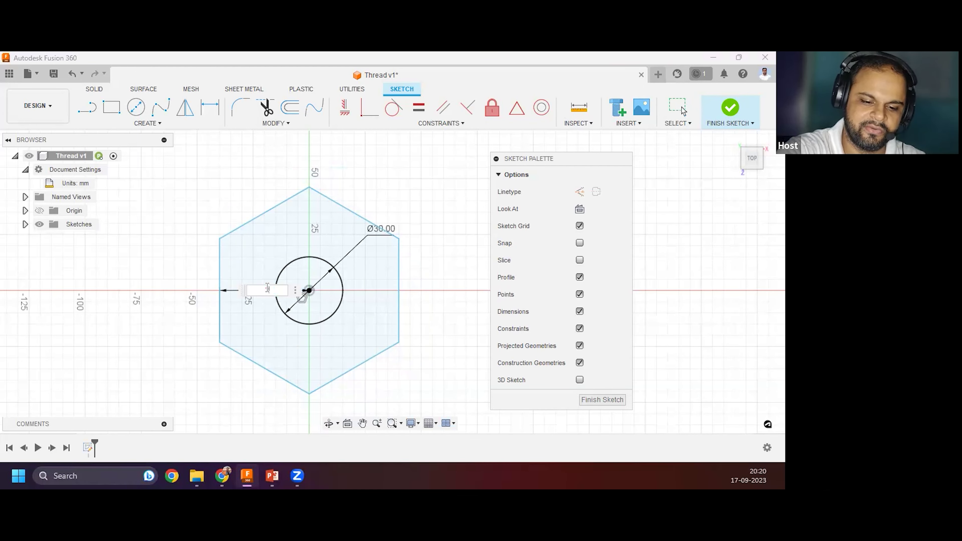
pyautogui.write('25')
pyautogui.press('Return')
pyautogui.scroll(1, 316, 292)
pyautogui.scroll(2, 327, 253)
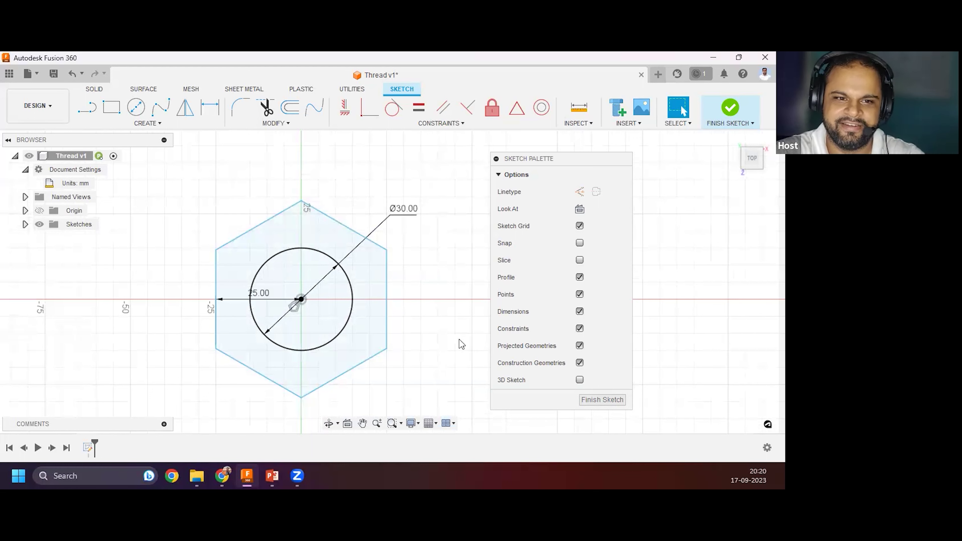
# Expand the Sketches folder in the browser and rotate the hexagon slightly clockwise by its upper-right corner.
pyautogui.click(25, 225)
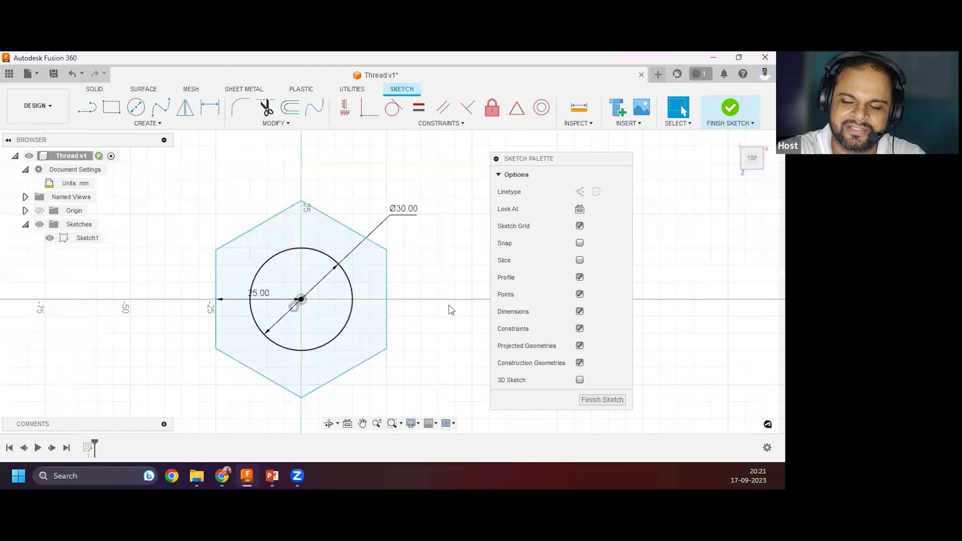
pyautogui.click(349, 282)
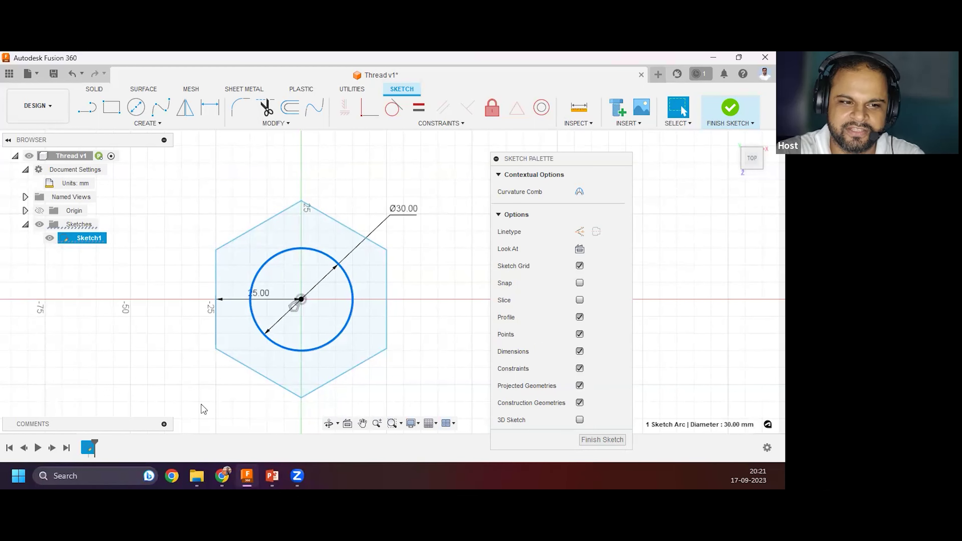
pyautogui.moveTo(387, 250)
pyautogui.mouseDown()
pyautogui.moveTo(403, 241)
pyautogui.moveTo(269, 226)
pyautogui.moveTo(363, 245)
pyautogui.moveTo(397, 313)
pyautogui.moveTo(261, 219)
pyautogui.moveTo(364, 249)
pyautogui.moveTo(374, 307)
pyautogui.moveTo(210, 304)
pyautogui.moveTo(291, 226)
pyautogui.moveTo(390, 269)
pyautogui.moveTo(403, 287)
pyautogui.mouseUp()
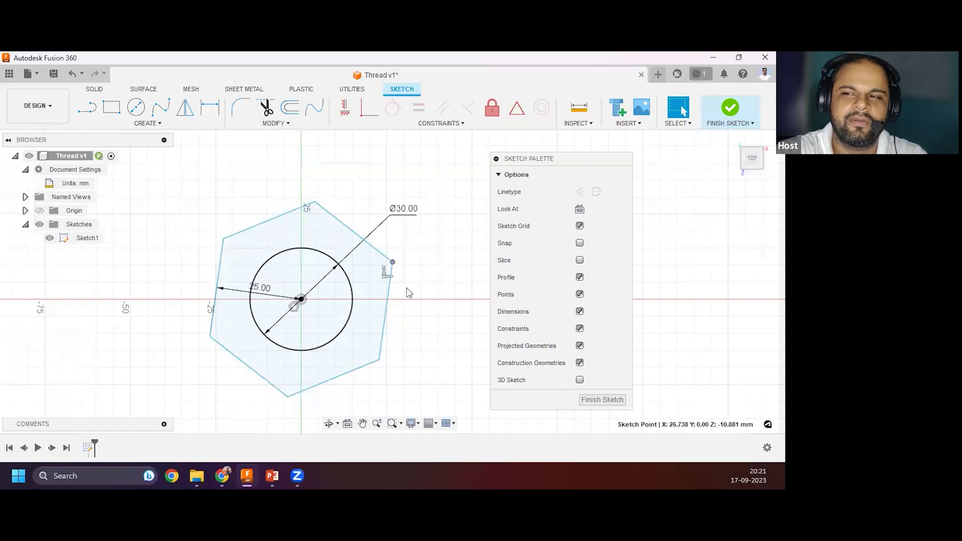
# Apply a Horizontal/Vertical constraint to the hexagon's upper edge so that it lies horizontal.
pyautogui.click(345, 110)
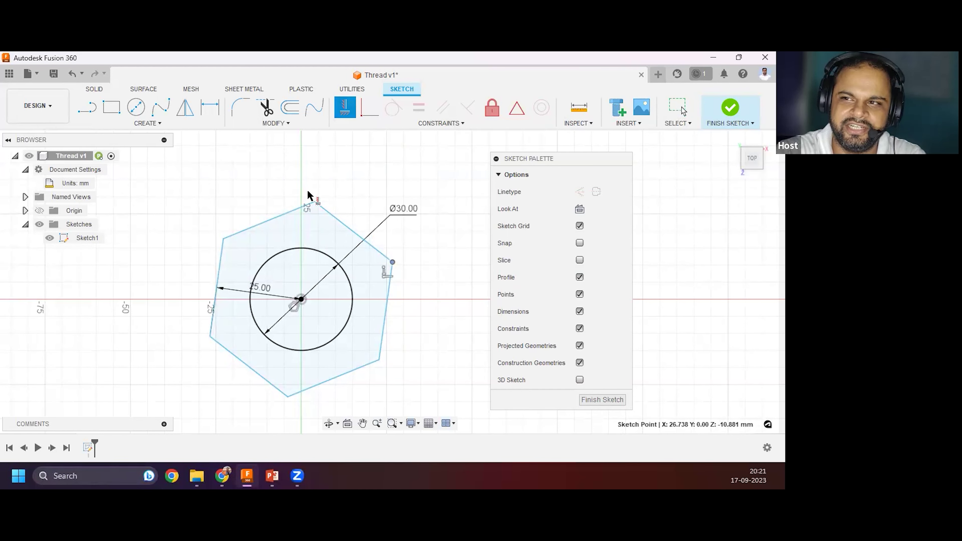
pyautogui.click(317, 204)
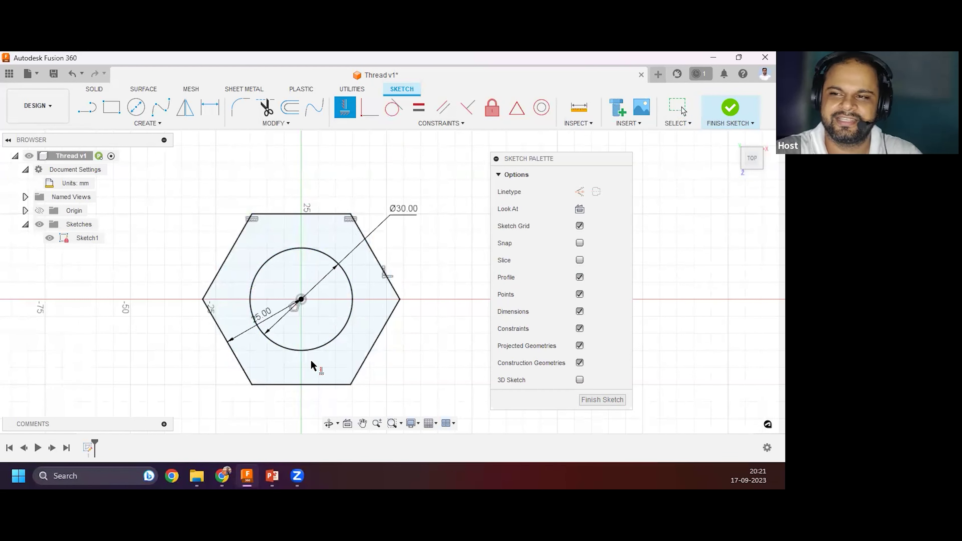
pyautogui.press('Escape')
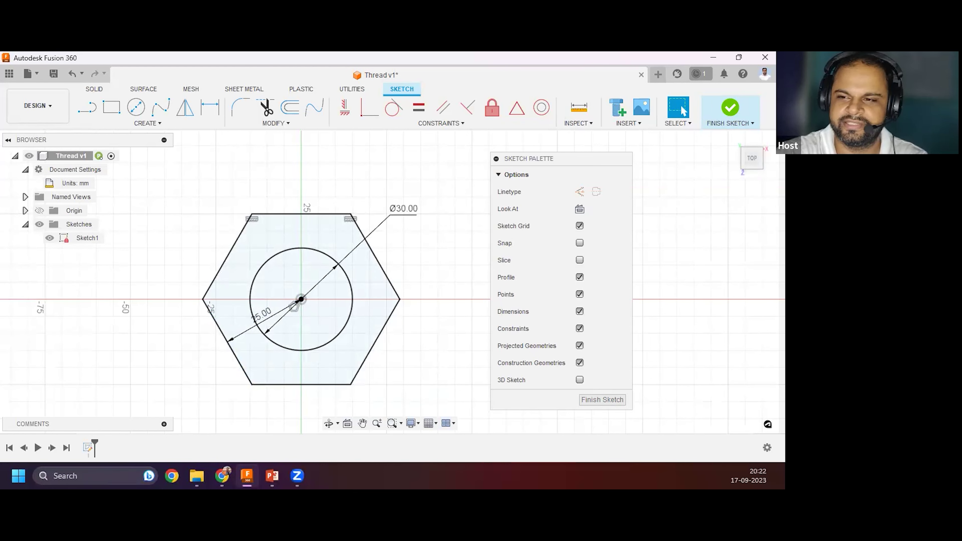
pyautogui.scroll(-3, 410, 275)
pyautogui.scroll(2, 366, 264)
pyautogui.scroll(4, 366, 268)
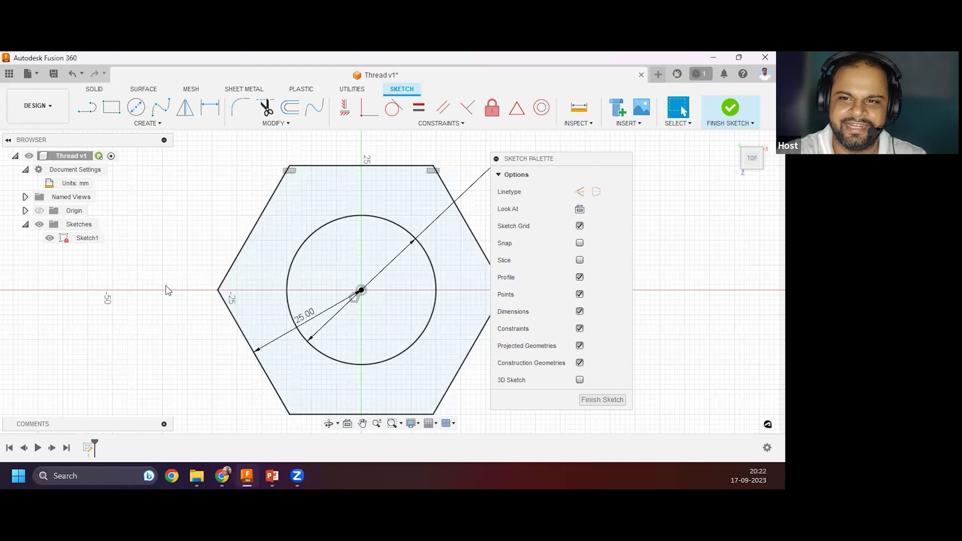
pyautogui.click(159, 125)
pyautogui.moveTo(115, 186)
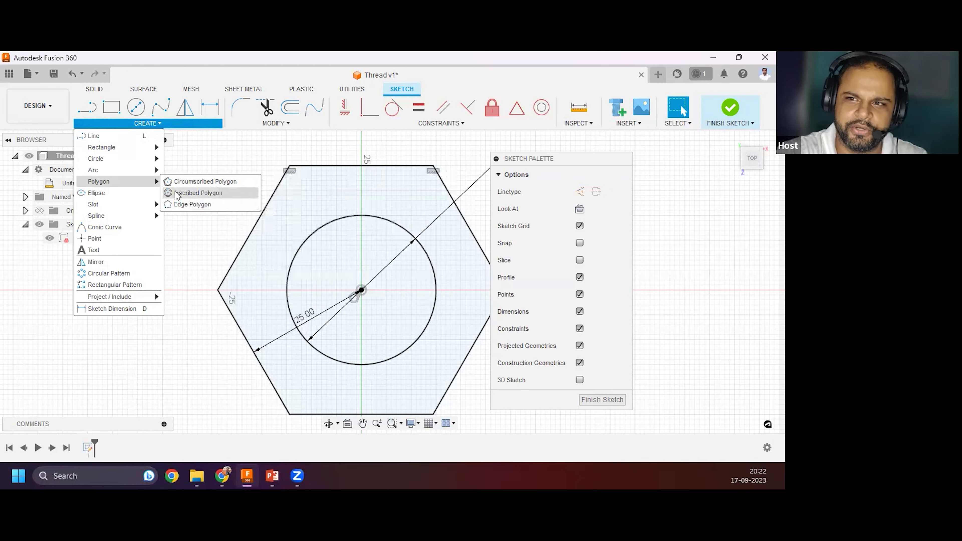
pyautogui.click(191, 194)
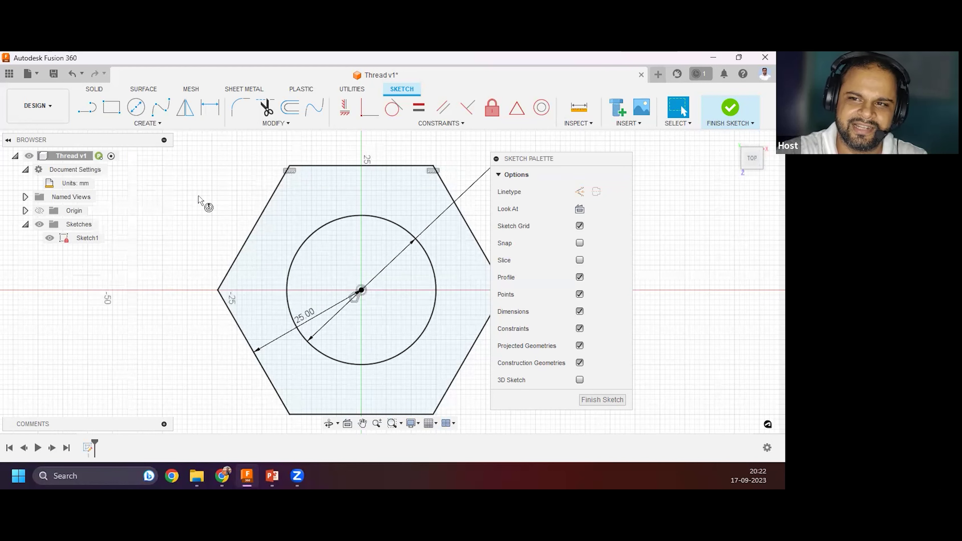
pyautogui.scroll(-2, 129, 261)
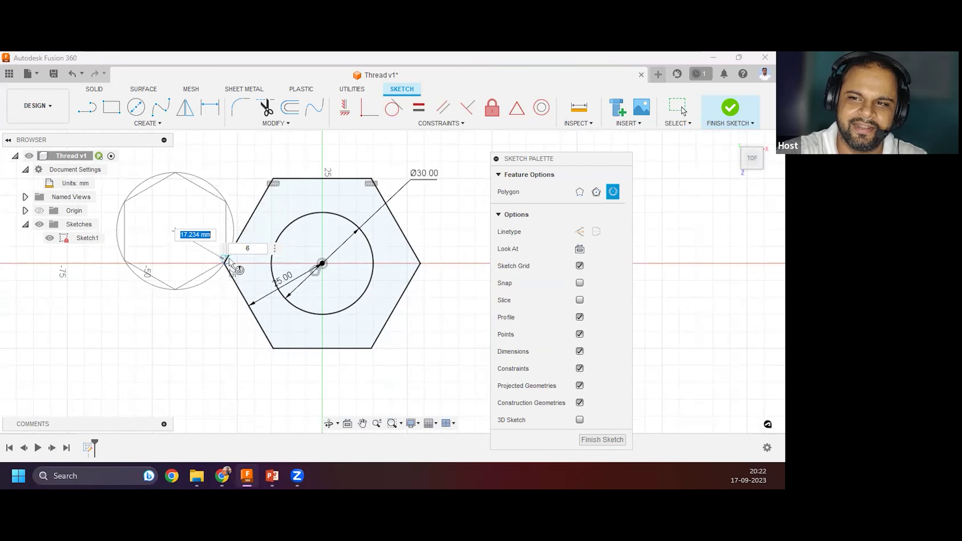
pyautogui.click(246, 247)
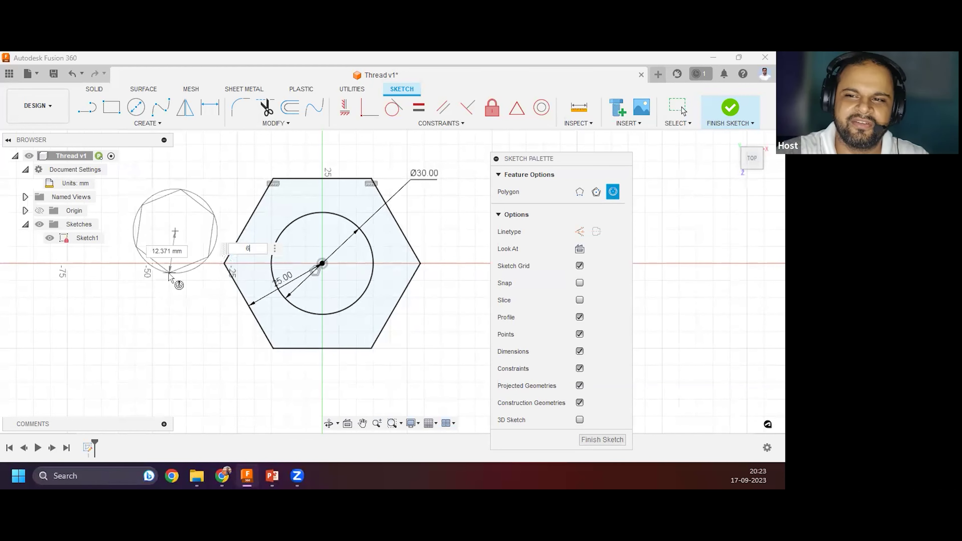
pyautogui.press('Escape')
pyautogui.scroll(-2, 163, 277)
pyautogui.scroll(2, 239, 214)
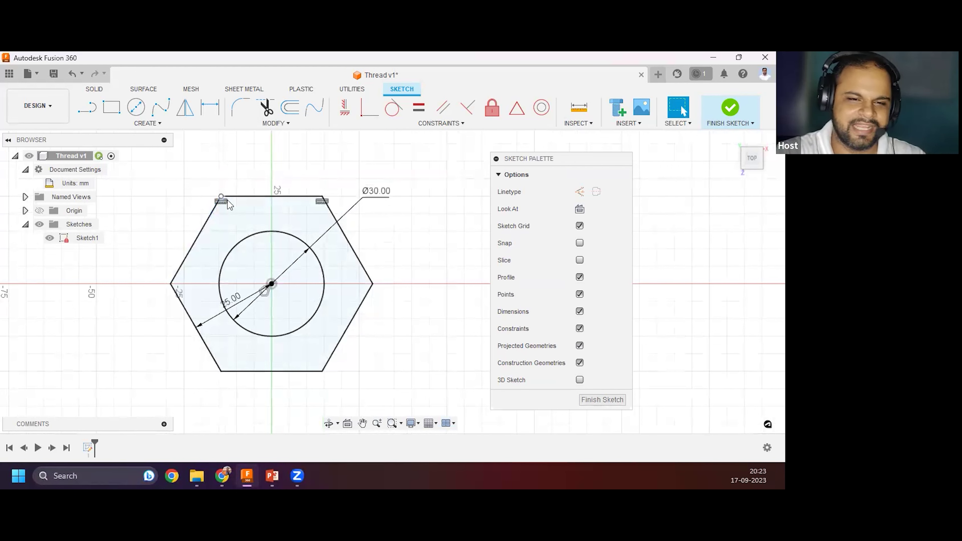
pyautogui.scroll(-2, 200, 243)
pyautogui.scroll(2, 140, 243)
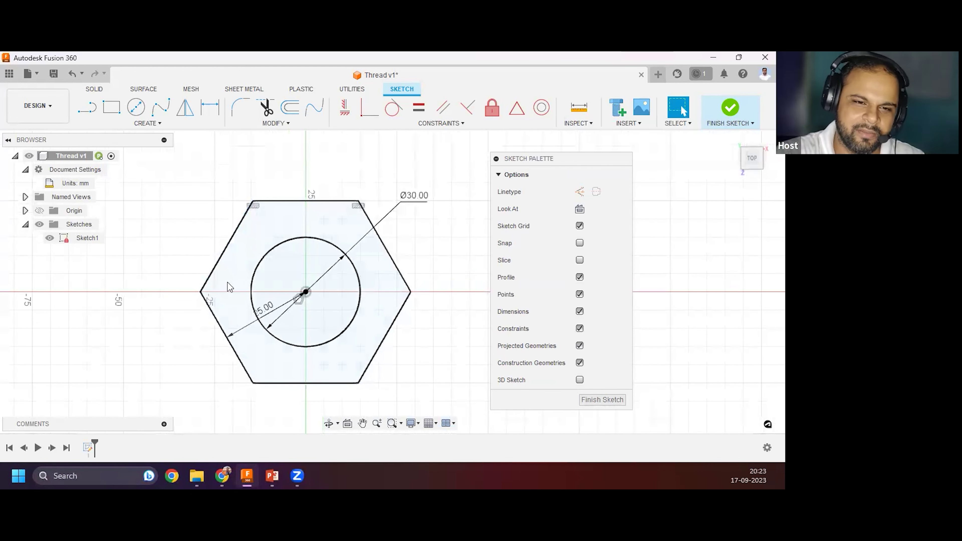
# Check the distance between the hexagon's two opposite slanted edges, lower left and upper right.
pyautogui.scroll(-2, 280, 275)
pyautogui.scroll(2, 290, 245)
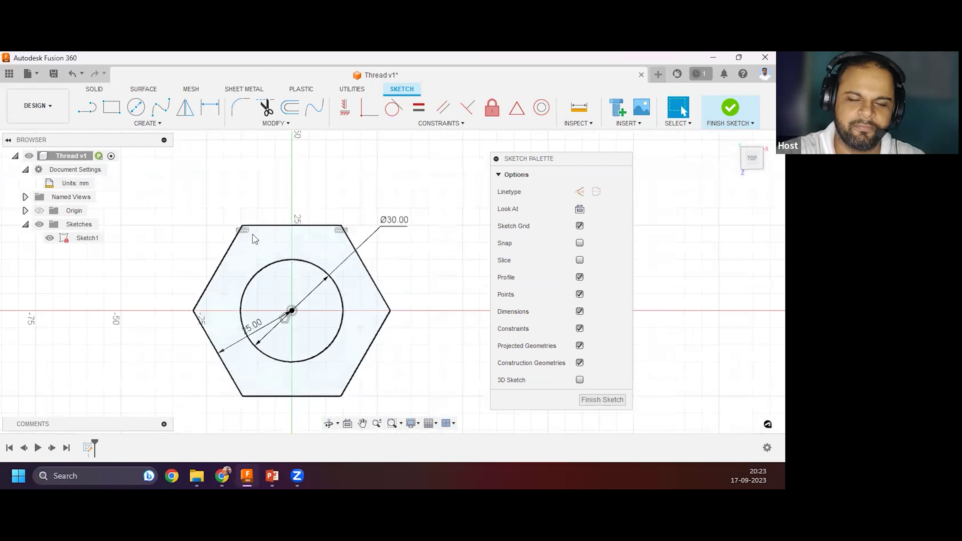
pyautogui.moveTo(256, 333); pyautogui.dragTo(287, 349)
pyautogui.click(236, 386)
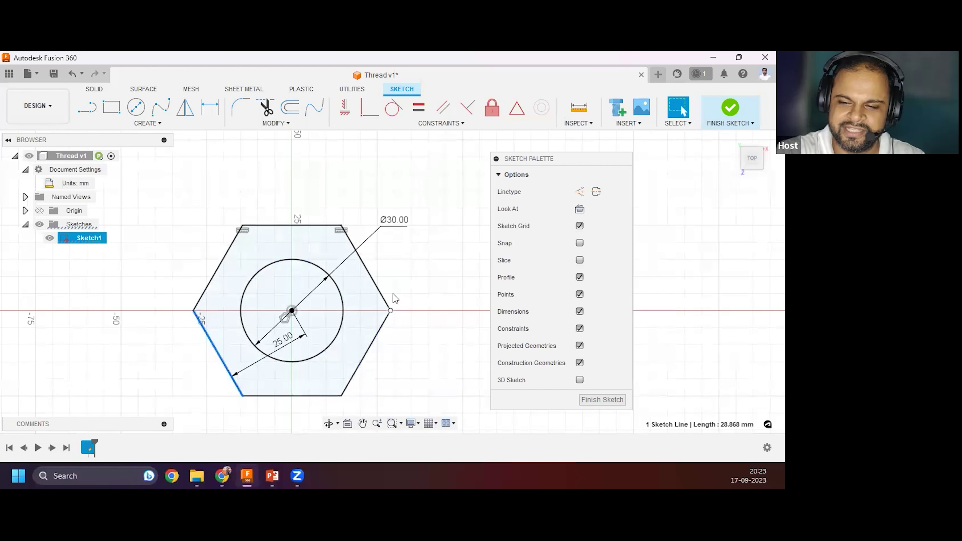
pyautogui.click(376, 273)
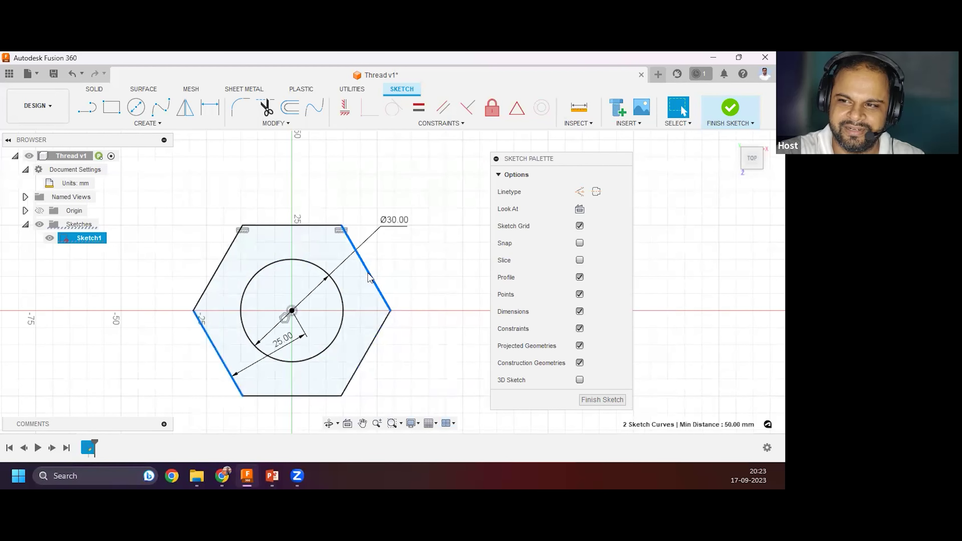
pyautogui.click(380, 369)
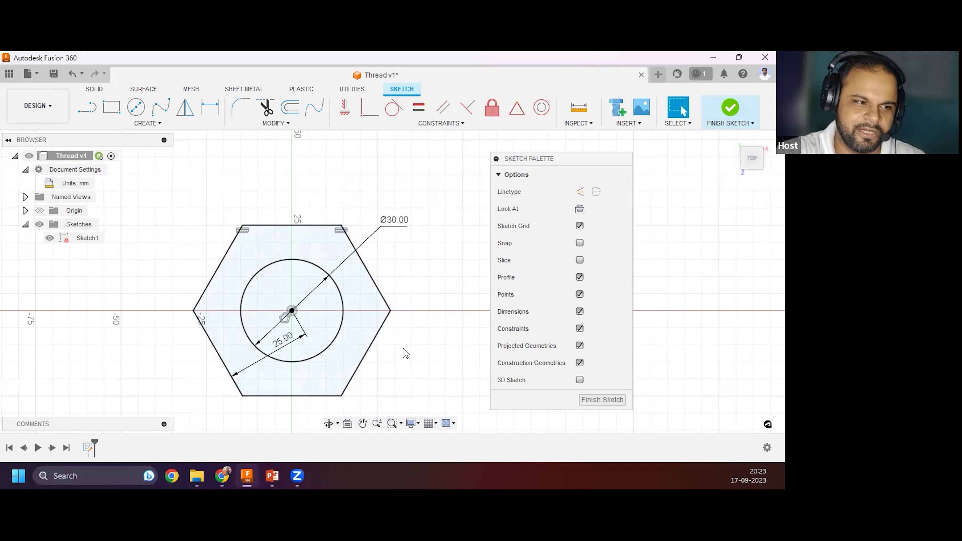
# Move the hexagon's 25 mm dimension out of the profile to below its lower edge.
pyautogui.scroll(-2, 373, 320)
pyautogui.moveTo(305, 334); pyautogui.dragTo(337, 394)
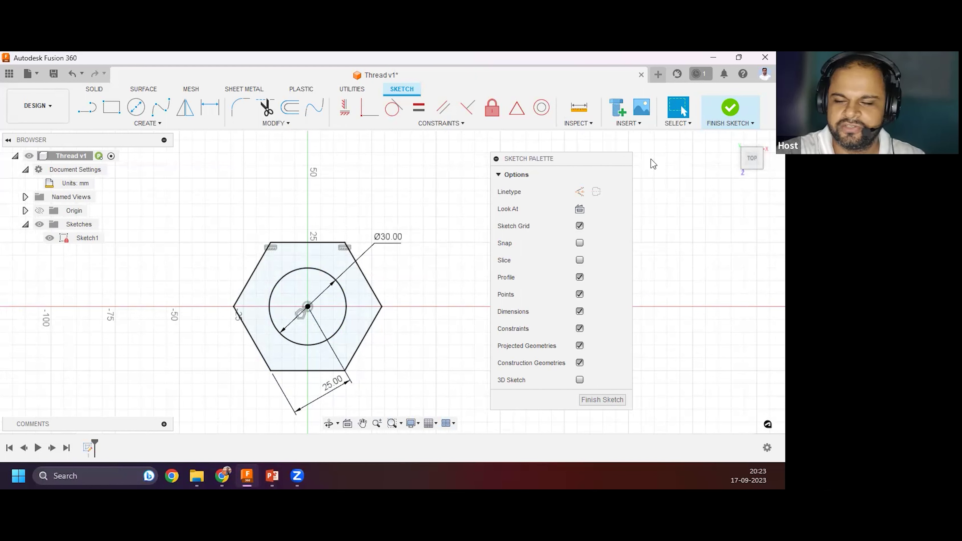
pyautogui.scroll(3, 285, 309)
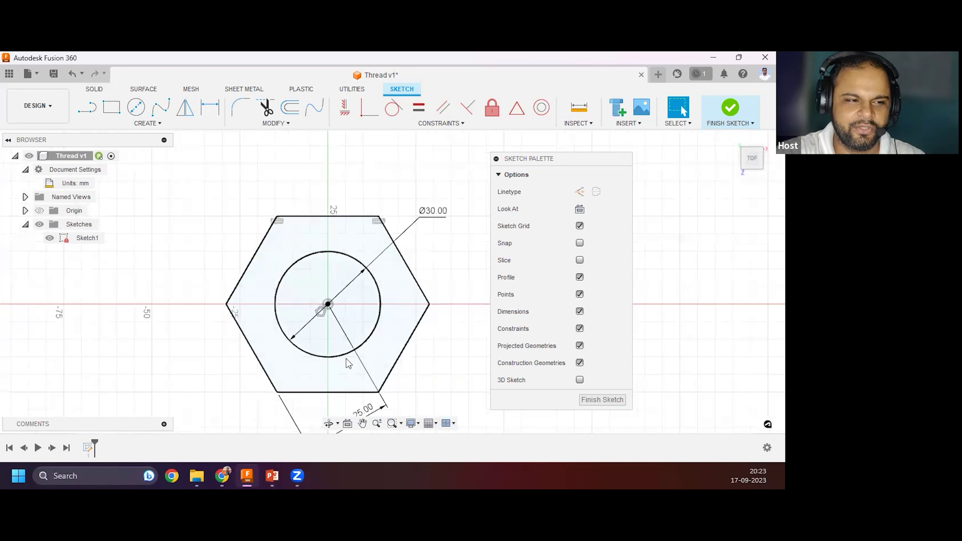
pyautogui.scroll(-2, 348, 363)
pyautogui.scroll(2, 320, 363)
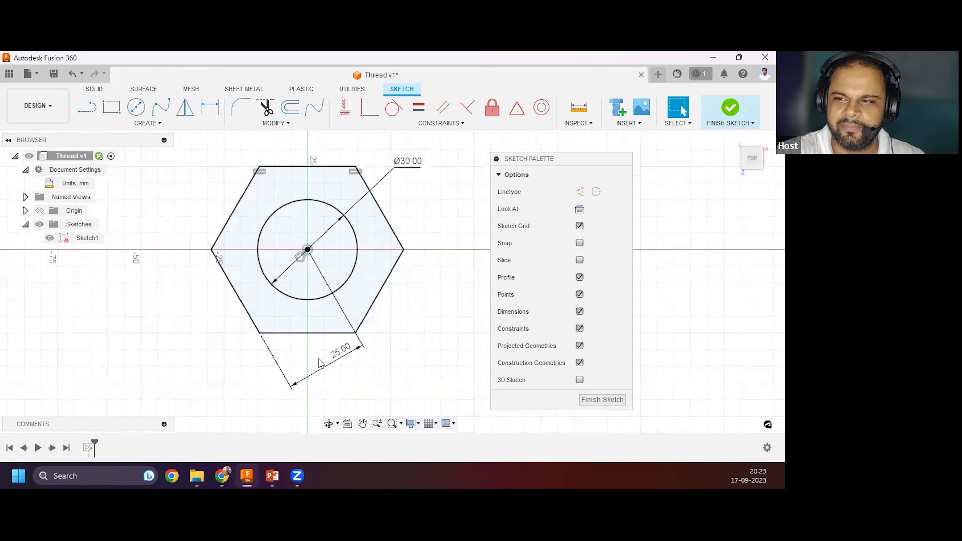
pyautogui.scroll(-1, 345, 254)
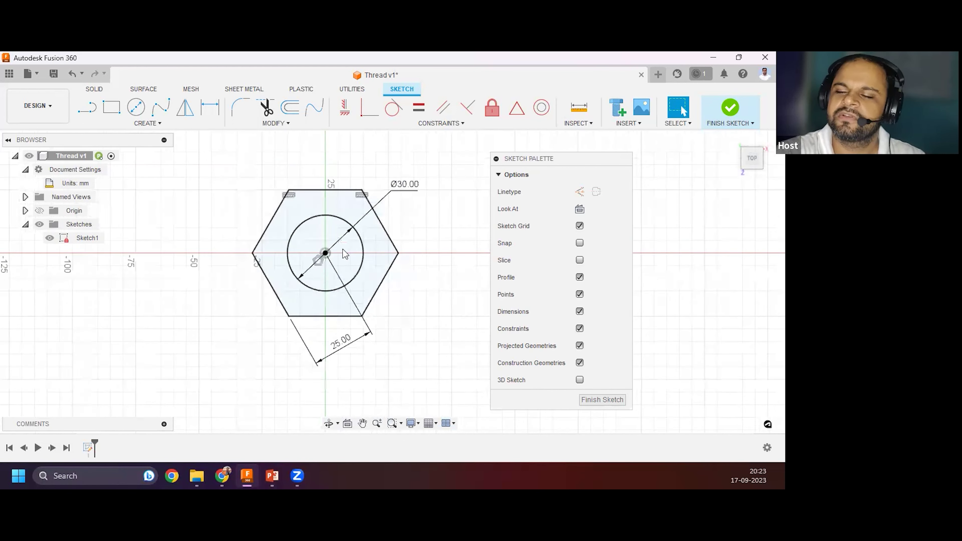
pyautogui.scroll(1, 345, 254)
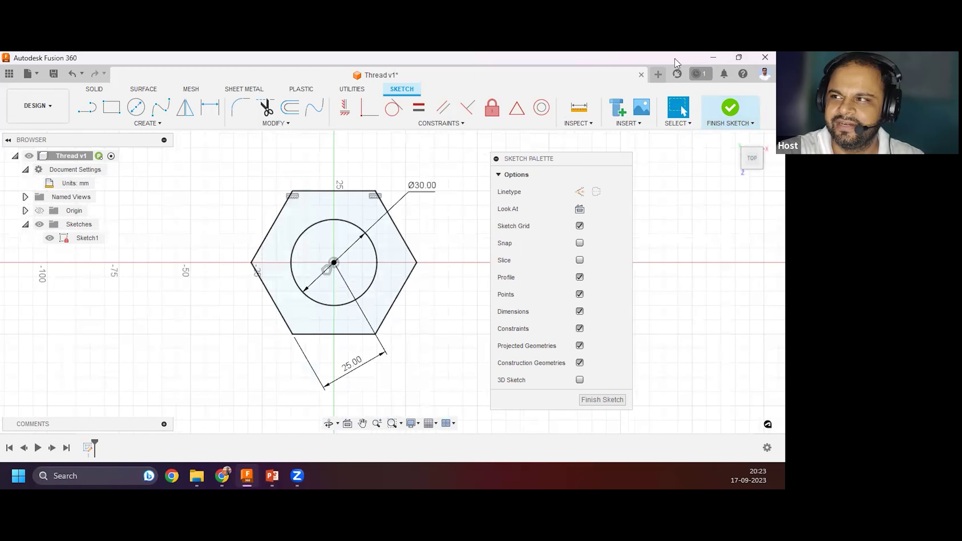
# Move the Sketch Palette farther away from the hexagon sketch.
pyautogui.click(746, 57)
pyautogui.click(740, 60)
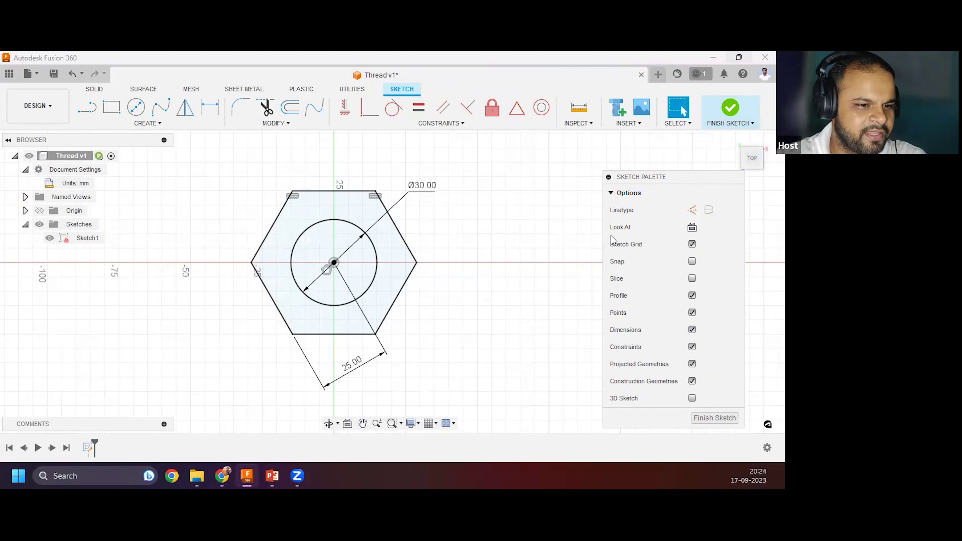
pyautogui.moveTo(677, 177); pyautogui.dragTo(664, 155)
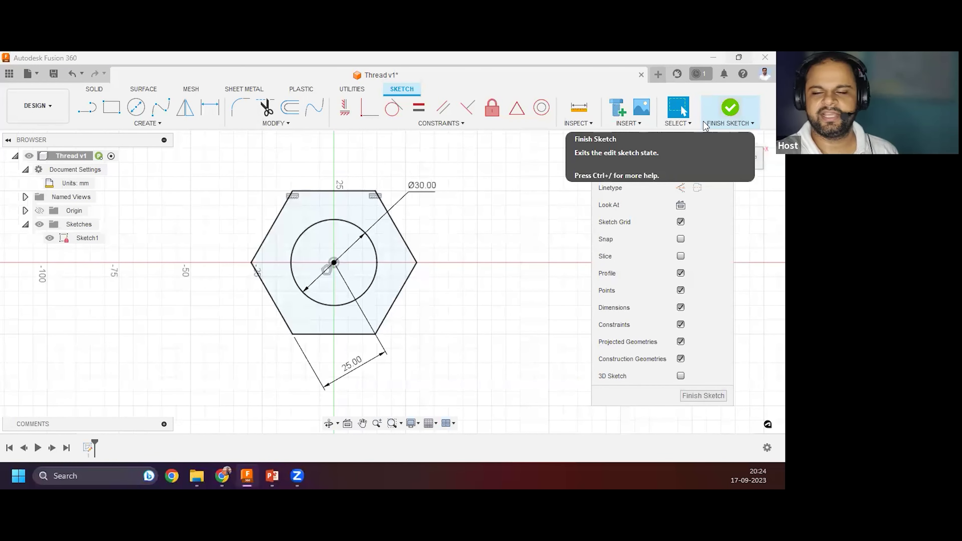
# Finish the hexagon sketch and return to solid modelling.
pyautogui.click(349, 222)
pyautogui.click(364, 183)
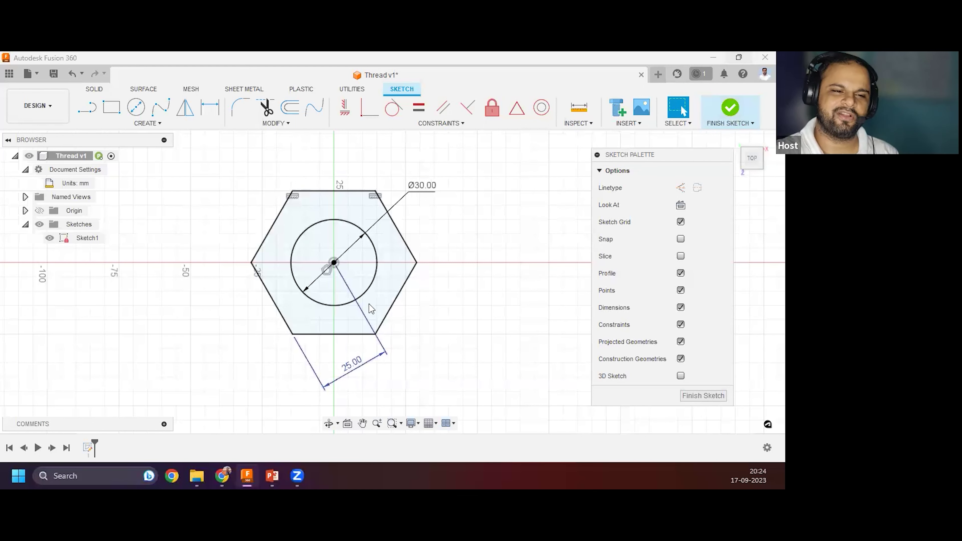
pyautogui.press('Escape')
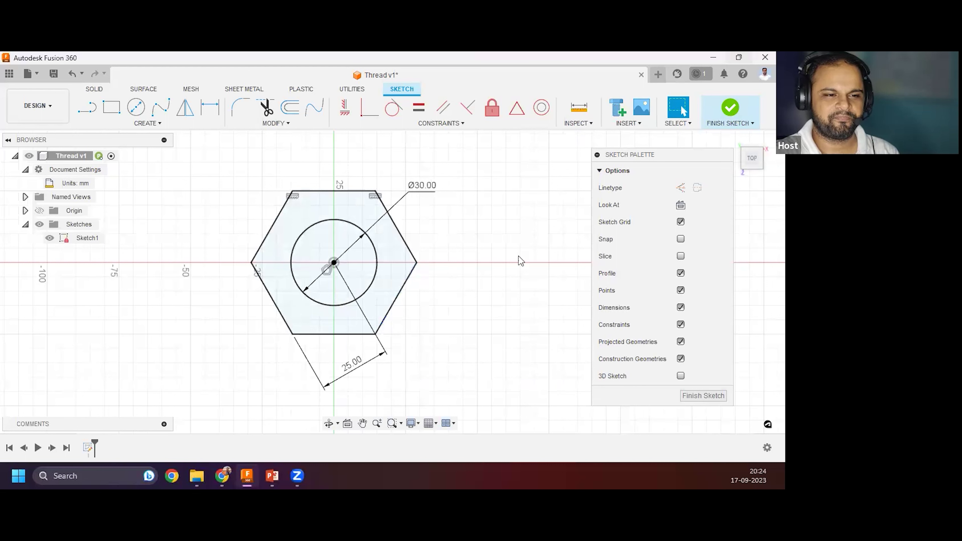
pyautogui.click(731, 114)
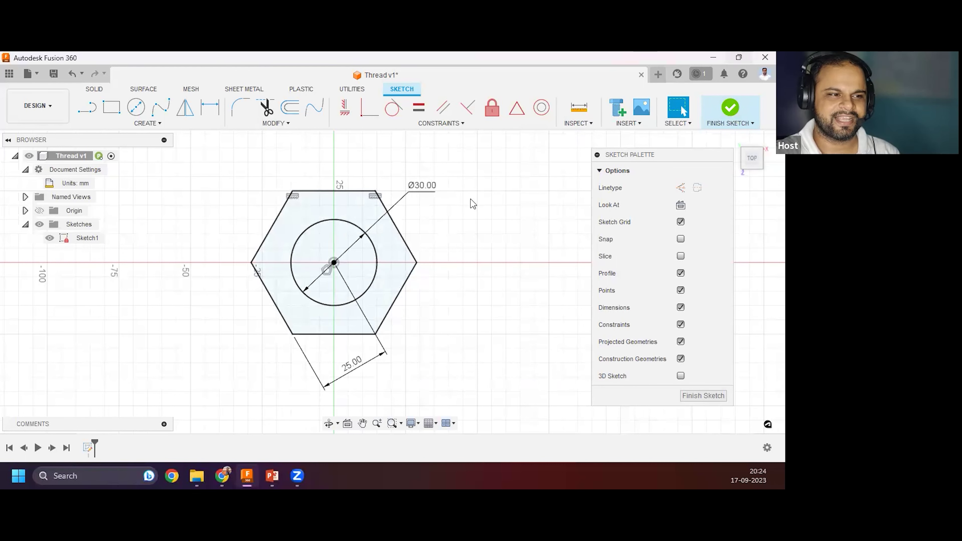
pyautogui.click(731, 110)
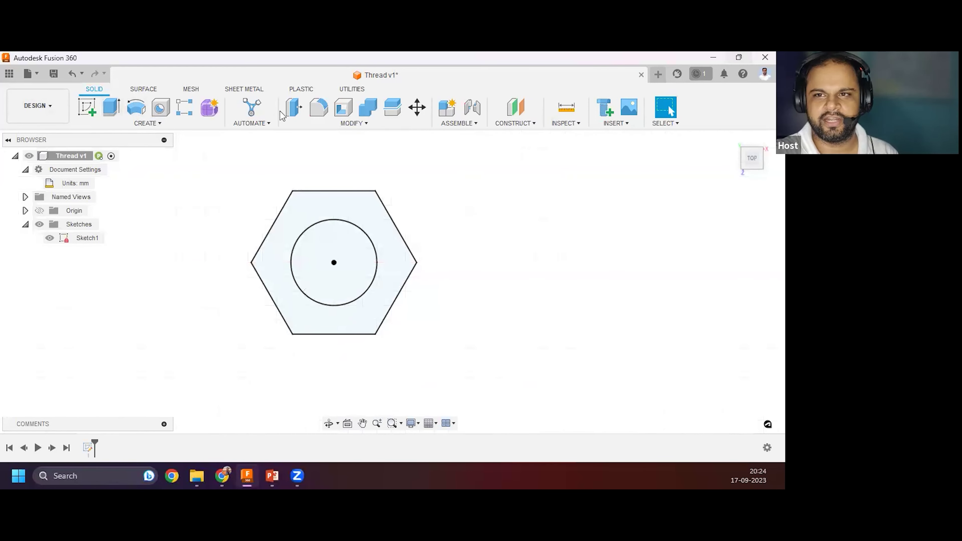
# Highlight Sketch1 from the browser to examine its geometry, and clear the selection.
pyautogui.click(87, 238)
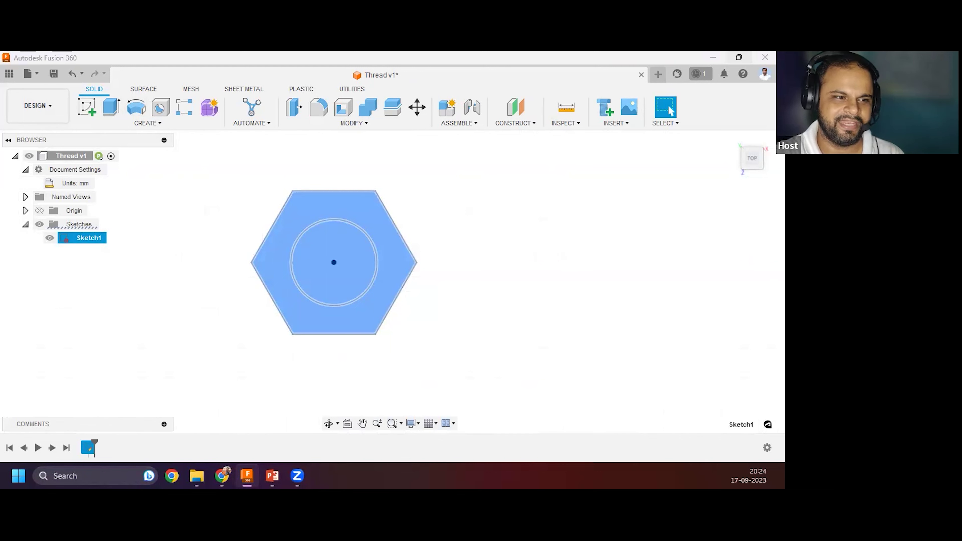
pyautogui.scroll(-2, 485, 297)
pyautogui.scroll(1, 327, 279)
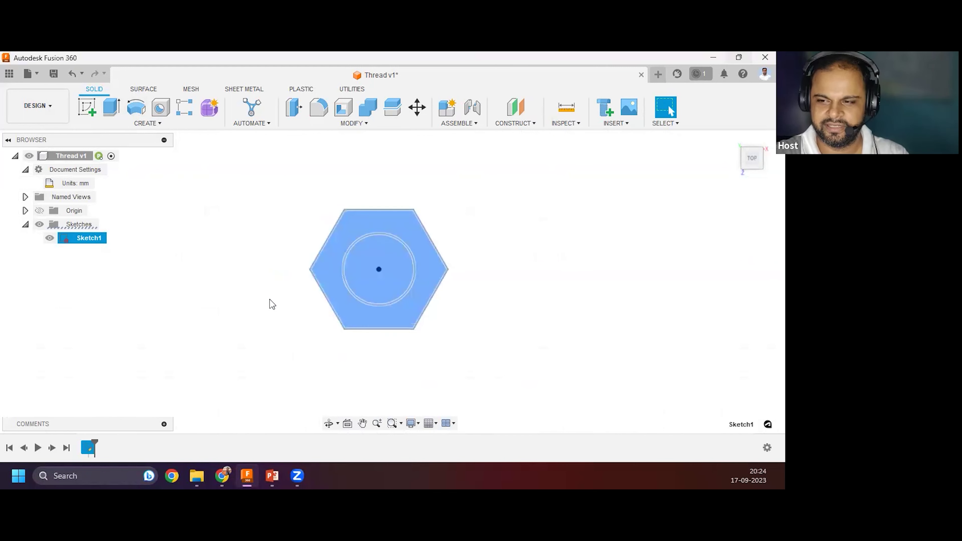
pyautogui.click(272, 304)
pyautogui.scroll(2, 282, 341)
pyautogui.scroll(-3, 310, 395)
pyautogui.scroll(2, 322, 372)
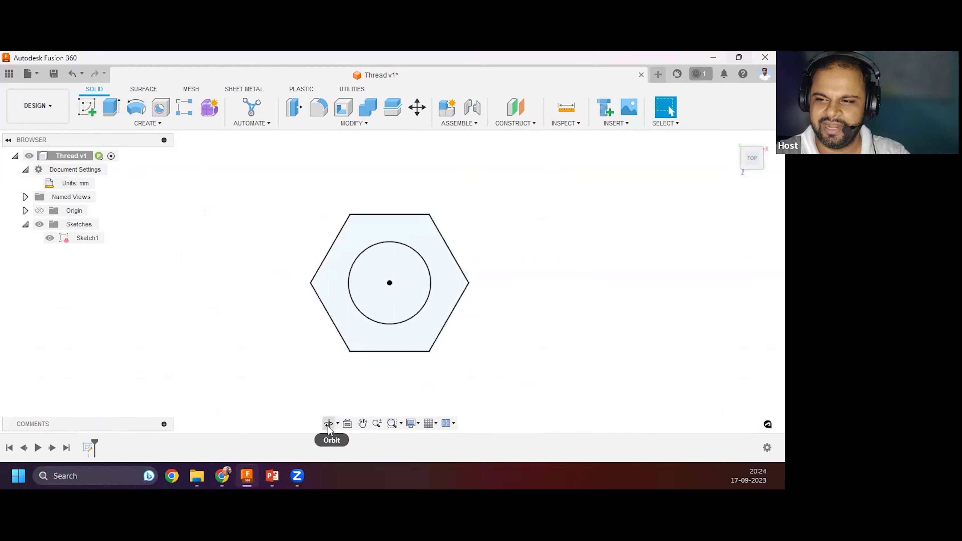
# Start an Extrude with both the outer hexagonal region and the inner circle of Sketch1 as profiles.
pyautogui.click(329, 424)
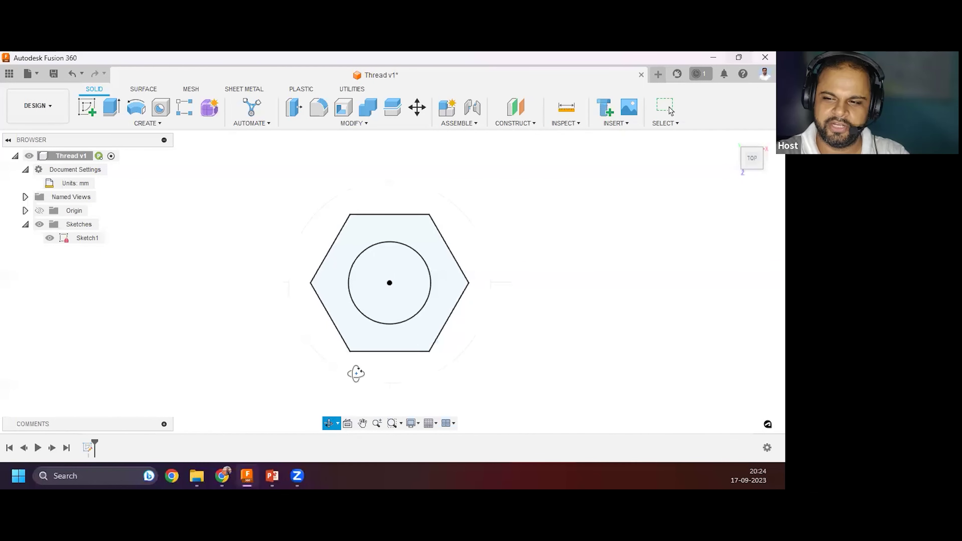
pyautogui.moveTo(380, 314)
pyautogui.mouseDown()
pyautogui.moveTo(371, 275)
pyautogui.moveTo(389, 256)
pyautogui.moveTo(350, 262)
pyautogui.mouseUp()
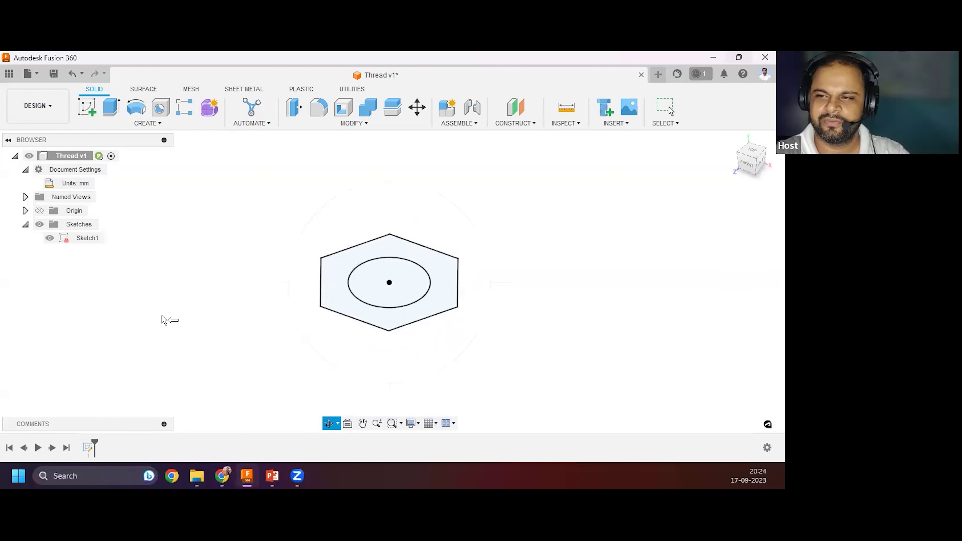
pyautogui.press('Escape')
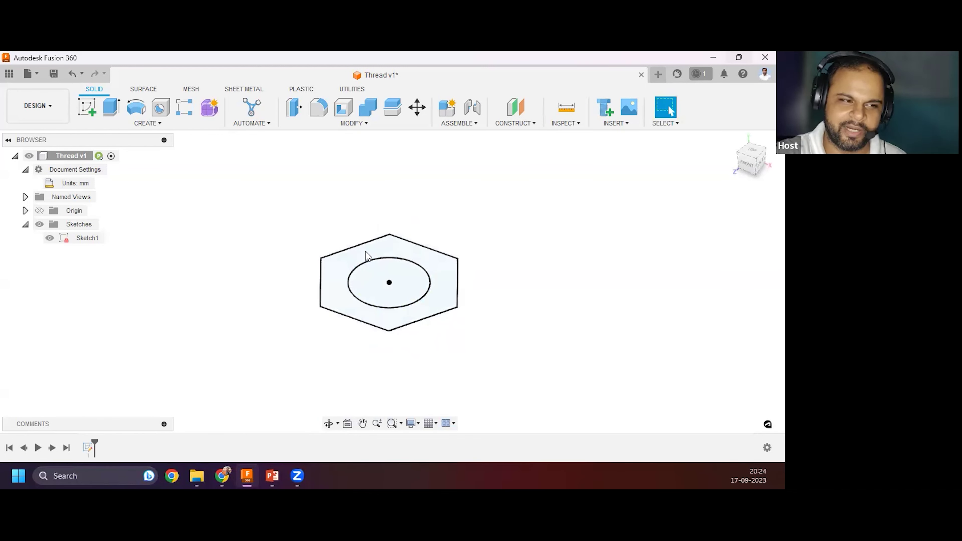
pyautogui.scroll(-2, 391, 318)
pyautogui.scroll(1, 447, 273)
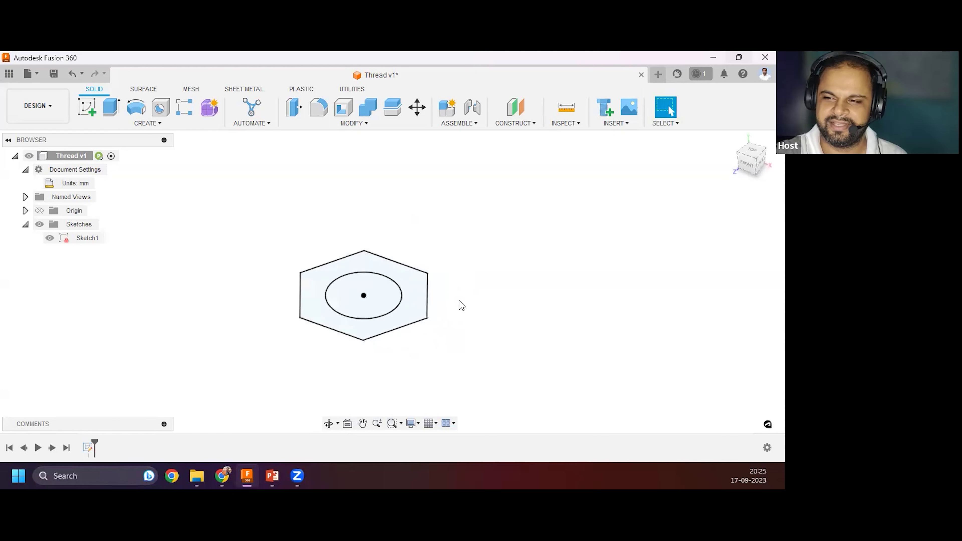
pyautogui.click(112, 116)
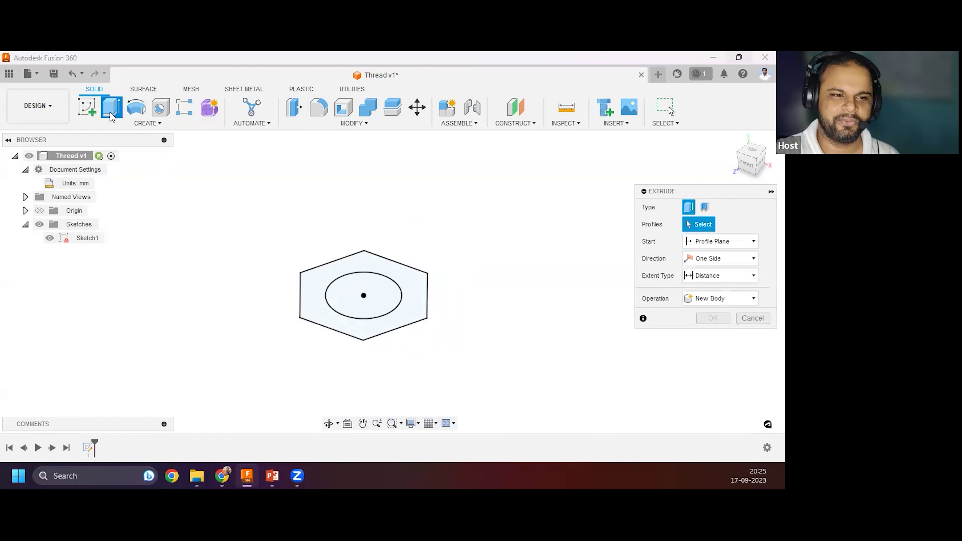
pyautogui.click(325, 318)
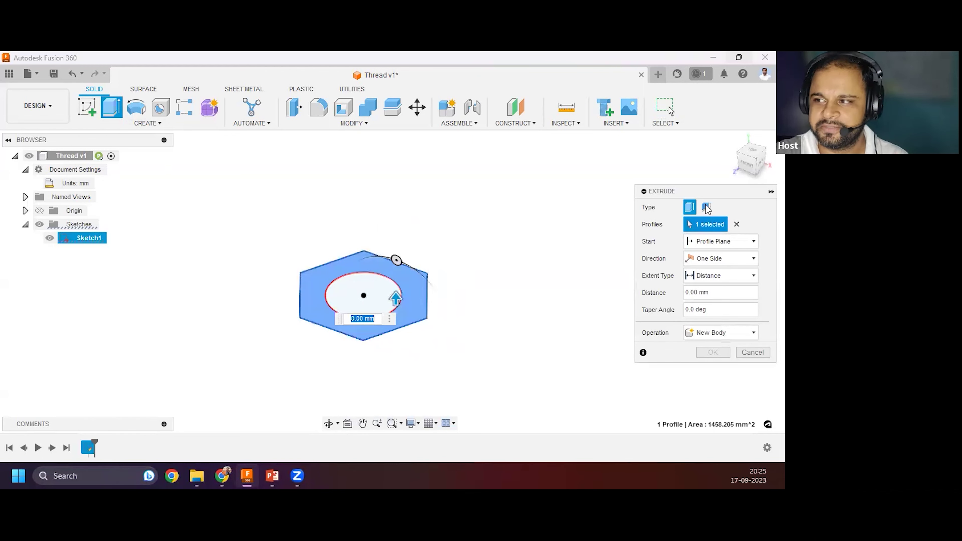
pyautogui.moveTo(739, 191); pyautogui.dragTo(558, 152)
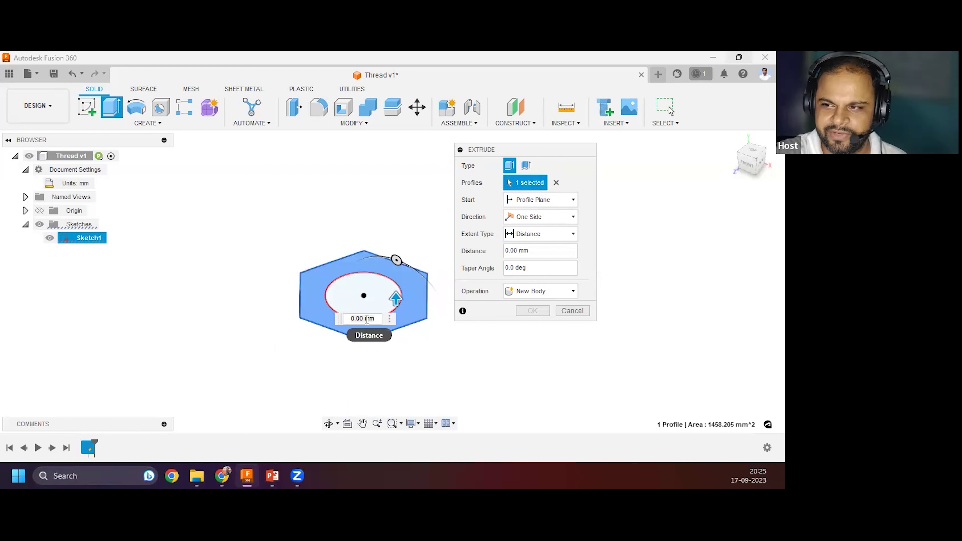
pyautogui.click(353, 299)
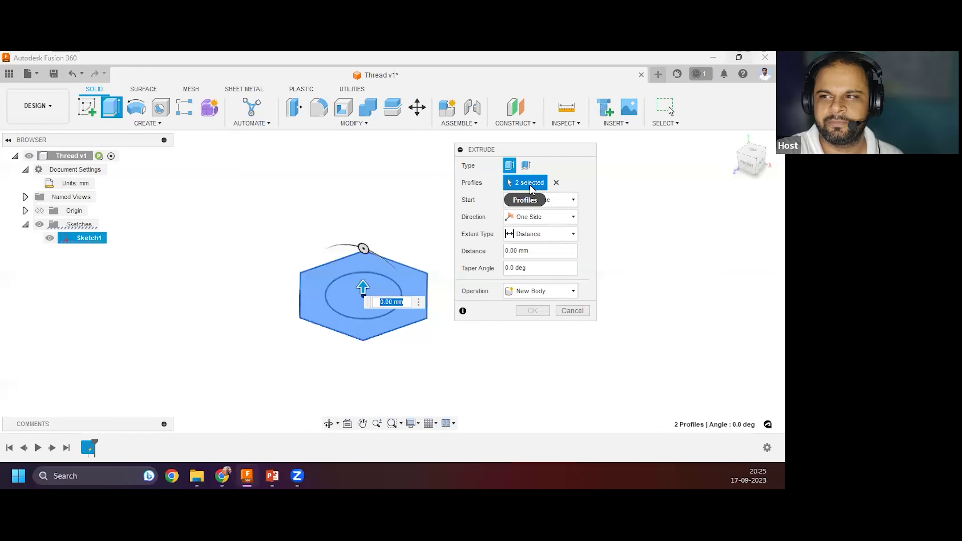
# Extrude the two selected profiles one-sided by -18 mm as a new body.
pyautogui.moveTo(363, 286); pyautogui.dragTo(365, 324)
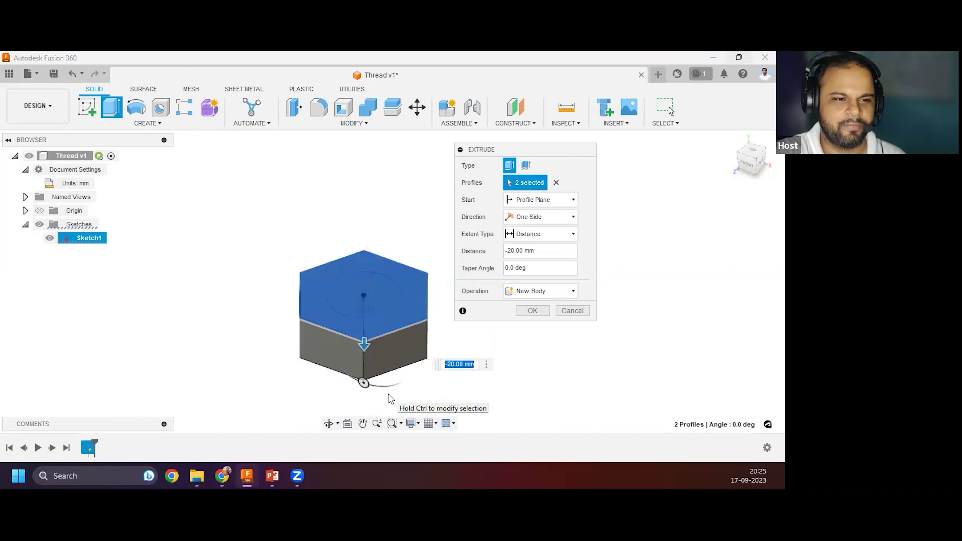
pyautogui.press('BackSpace')
pyautogui.write('-18')
pyautogui.press('Return')
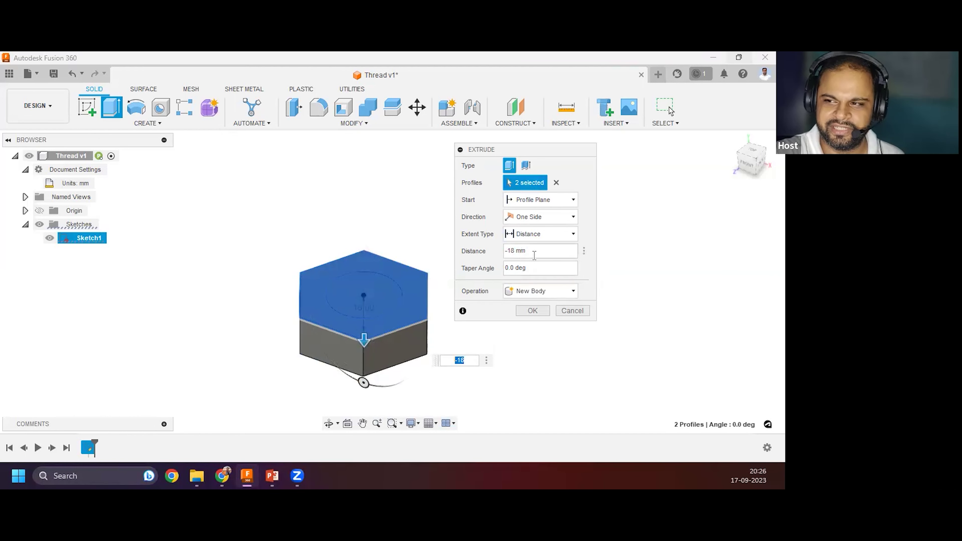
pyautogui.click(506, 250)
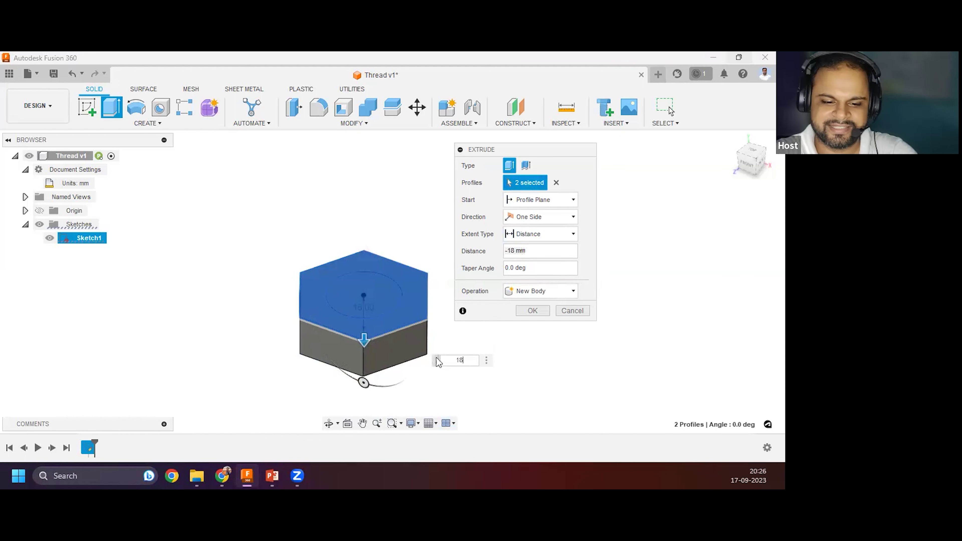
pyautogui.write('18')
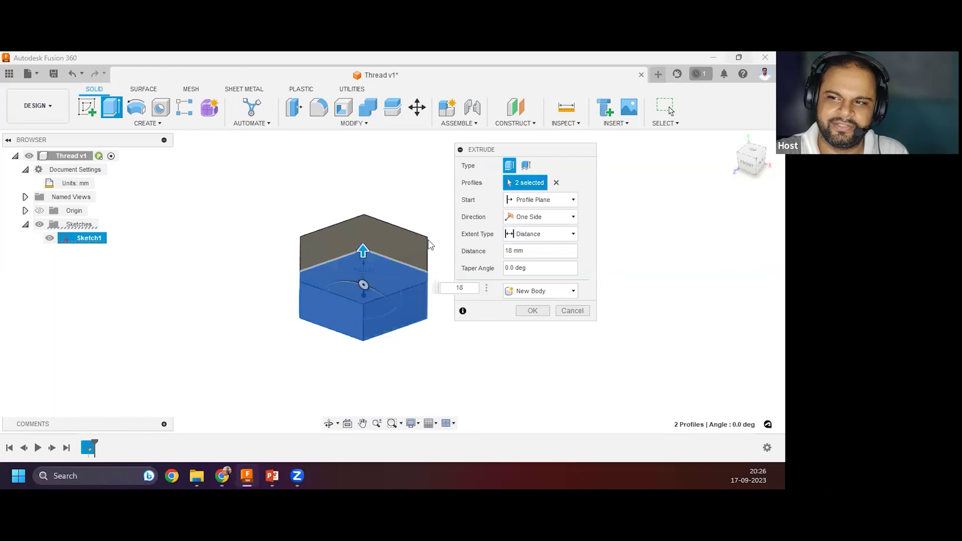
pyautogui.write('-')
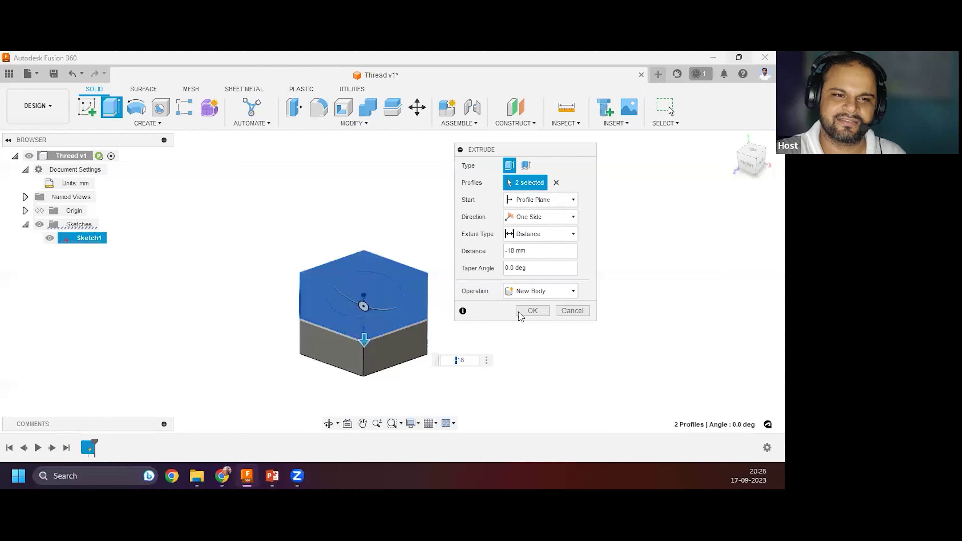
pyautogui.click(530, 311)
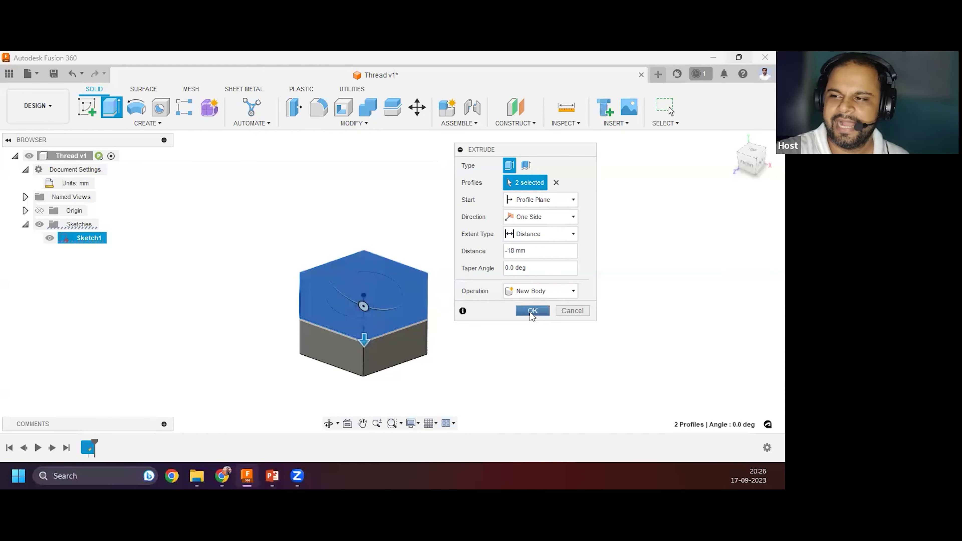
# Make Sketch1 visible again on the hexagonal body.
pyautogui.scroll(3, 295, 372)
pyautogui.scroll(-3, 298, 371)
pyautogui.scroll(3, 337, 379)
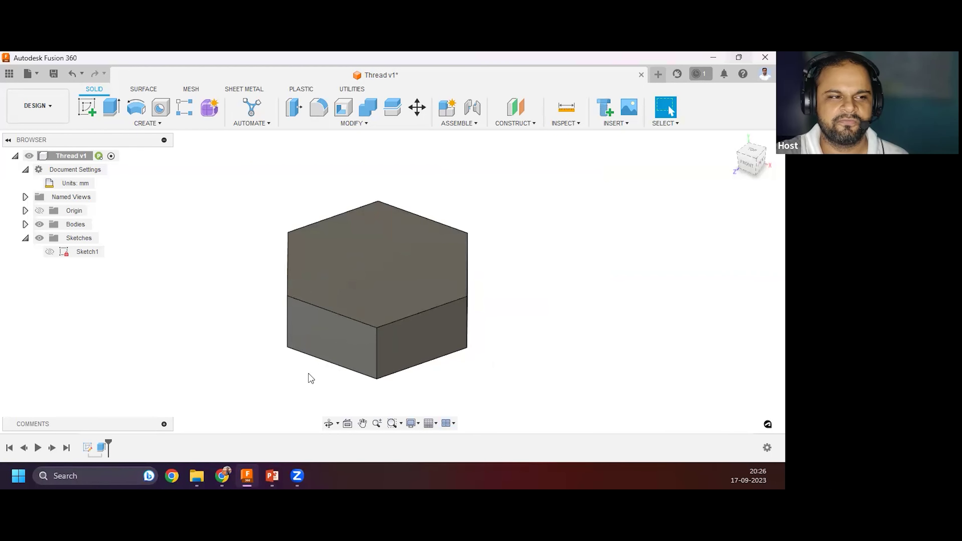
pyautogui.click(87, 252)
pyautogui.click(147, 313)
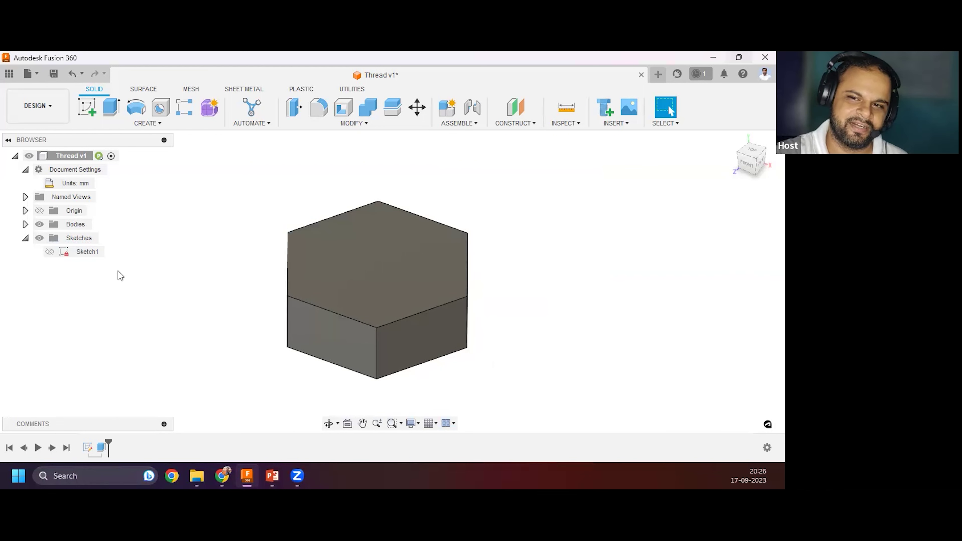
pyautogui.click(50, 252)
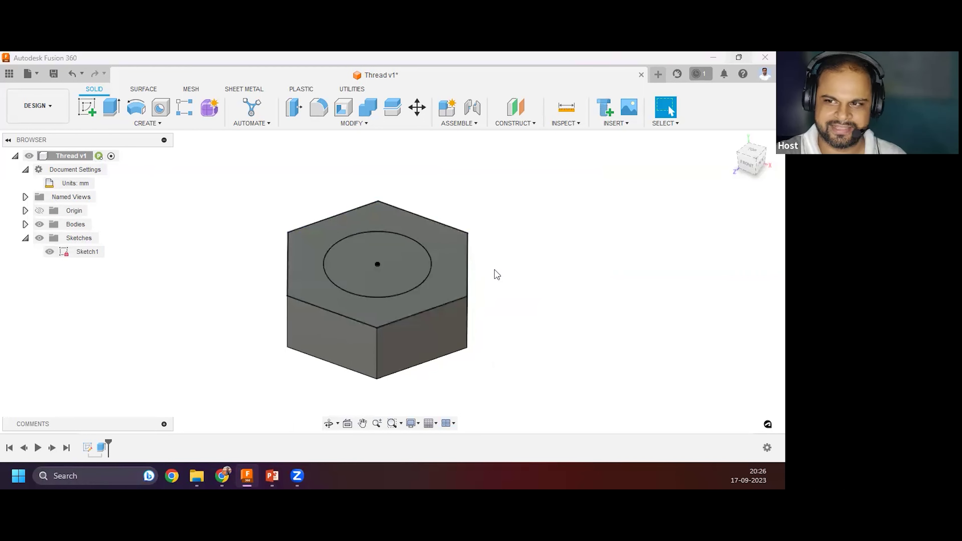
# Extrude the inner circle of Sketch1 one-sided by 80 mm, joined to the hexagonal head as a cylindrical shank.
pyautogui.scroll(-3, 326, 305)
pyautogui.scroll(1, 542, 132)
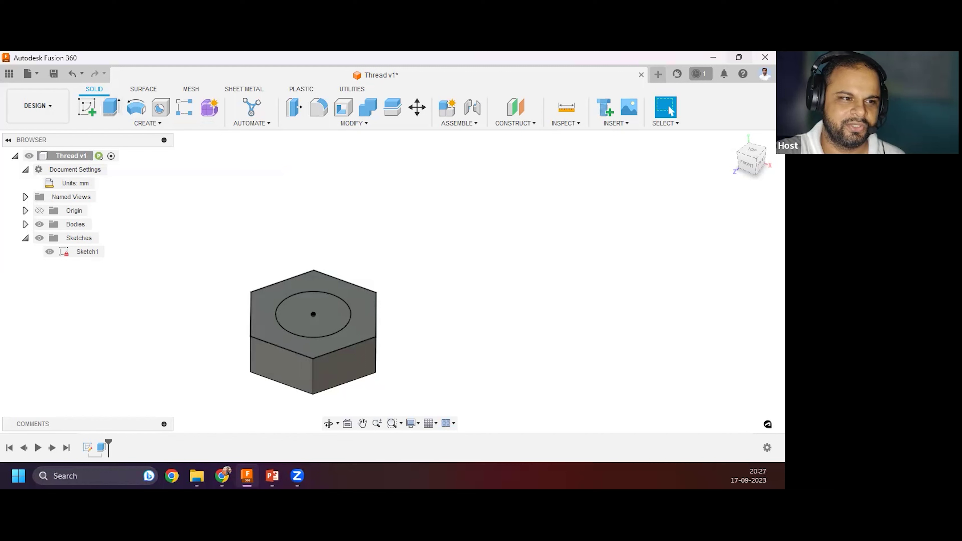
pyautogui.click(110, 111)
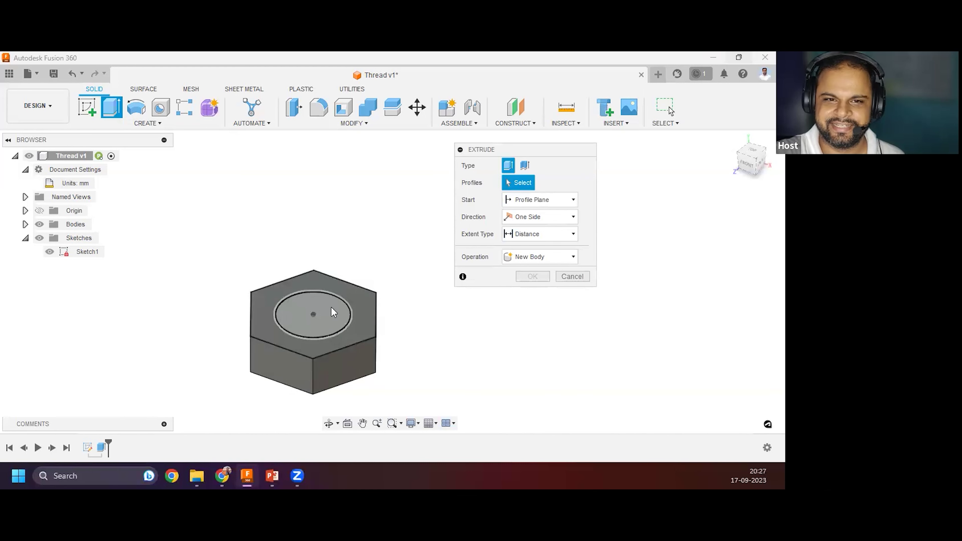
pyautogui.click(321, 313)
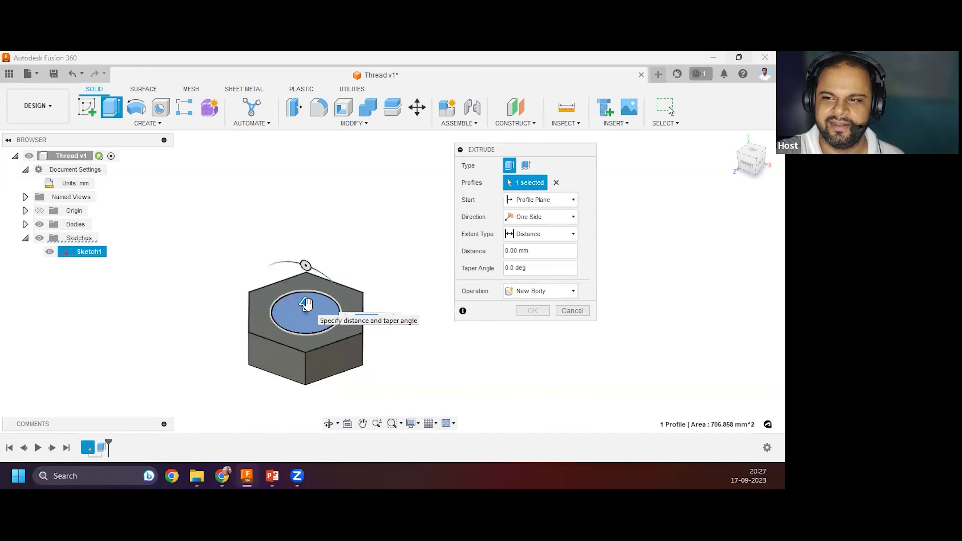
pyautogui.write('90')
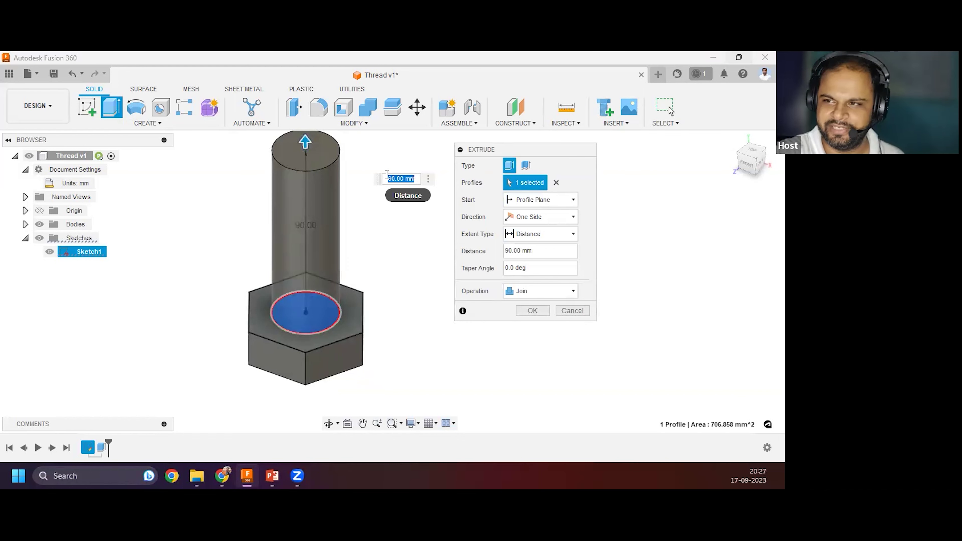
pyautogui.write('80')
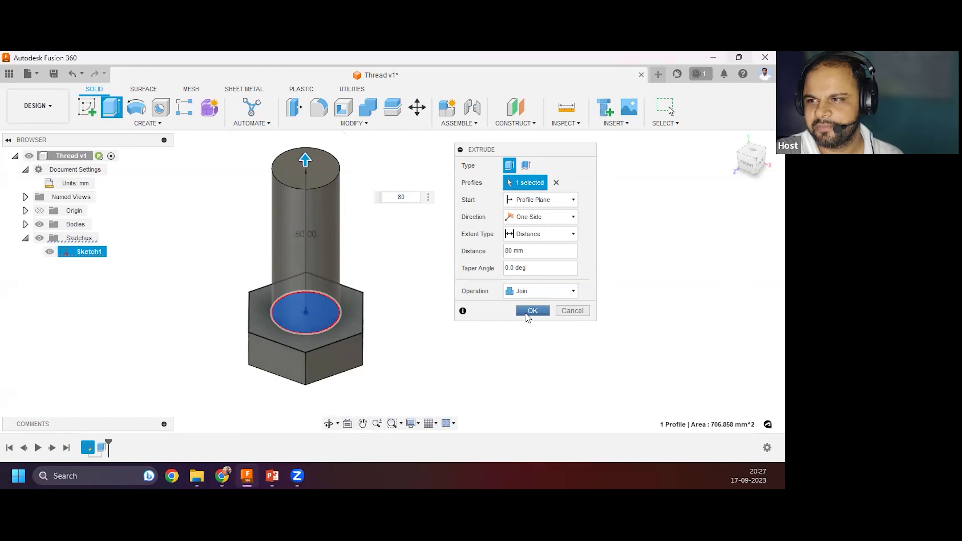
pyautogui.click(533, 311)
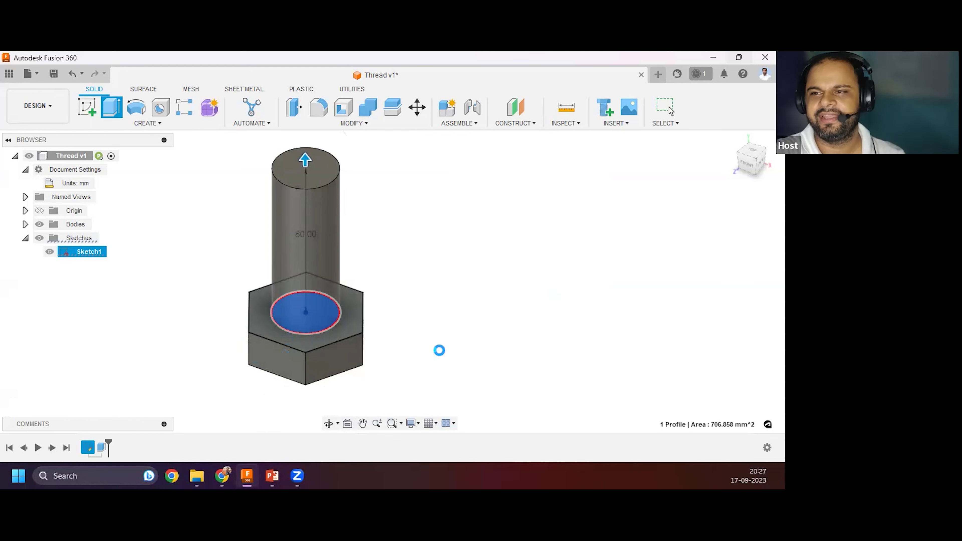
# Examine the cylindrical shank on the hexagonal head, including its circular end face.
pyautogui.scroll(1, 212, 245)
pyautogui.scroll(-2, 248, 264)
pyautogui.scroll(2, 248, 265)
pyautogui.moveTo(233, 306)
pyautogui.keyDown('shift'); pyautogui.mouseDown(button='middle')
pyautogui.moveTo(240, 243)
pyautogui.moveTo(228, 308)
pyautogui.moveTo(230, 292)
pyautogui.mouseUp(button='middle'); pyautogui.keyUp('shift')
pyautogui.scroll(-2, 232, 292)
pyautogui.scroll(1, 265, 285)
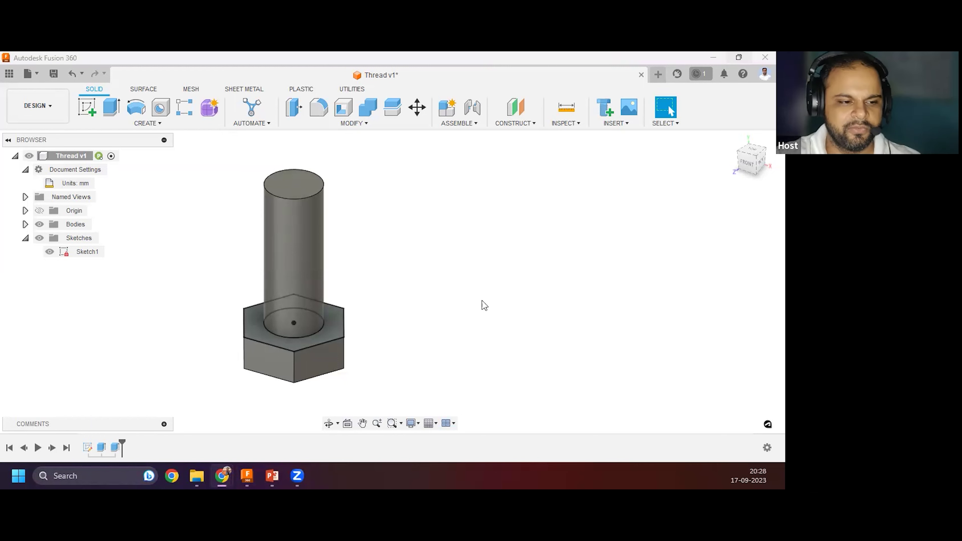
pyautogui.scroll(-3, 481, 304)
pyautogui.scroll(5, 383, 283)
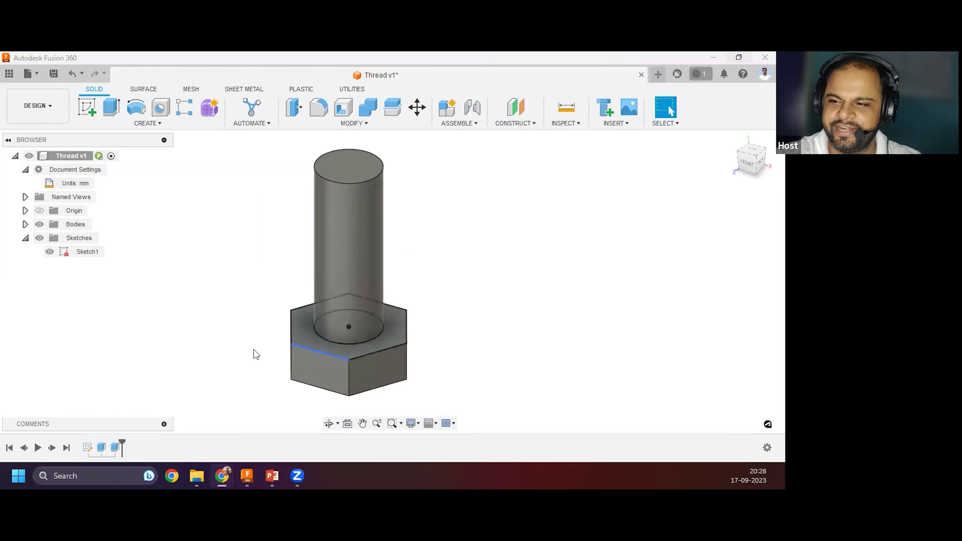
pyautogui.scroll(-1, 199, 299)
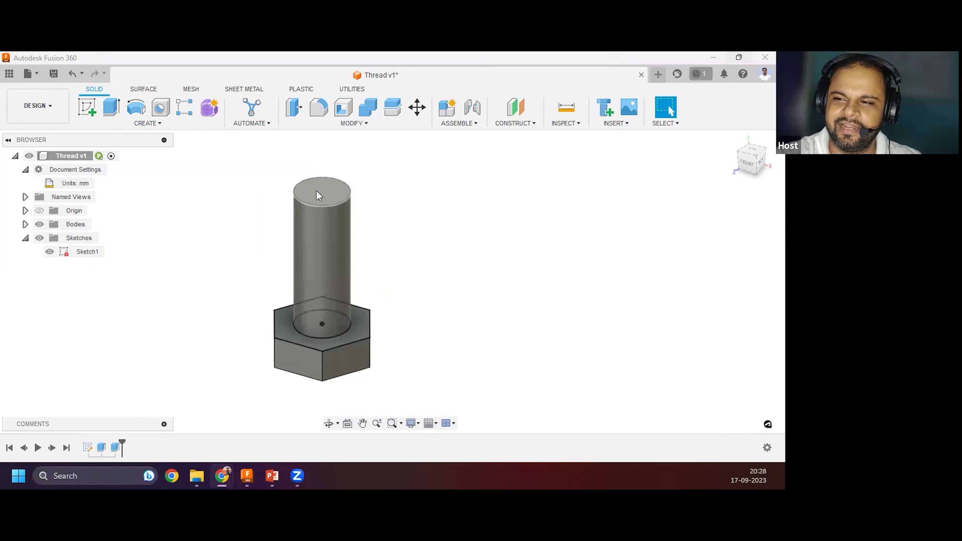
pyautogui.click(316, 190)
pyautogui.click(460, 159)
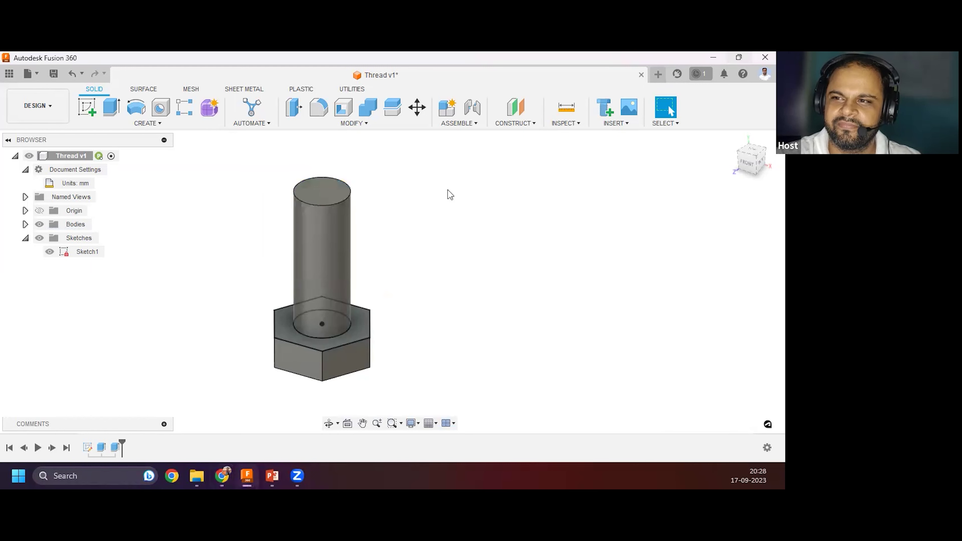
pyautogui.scroll(1, 284, 223)
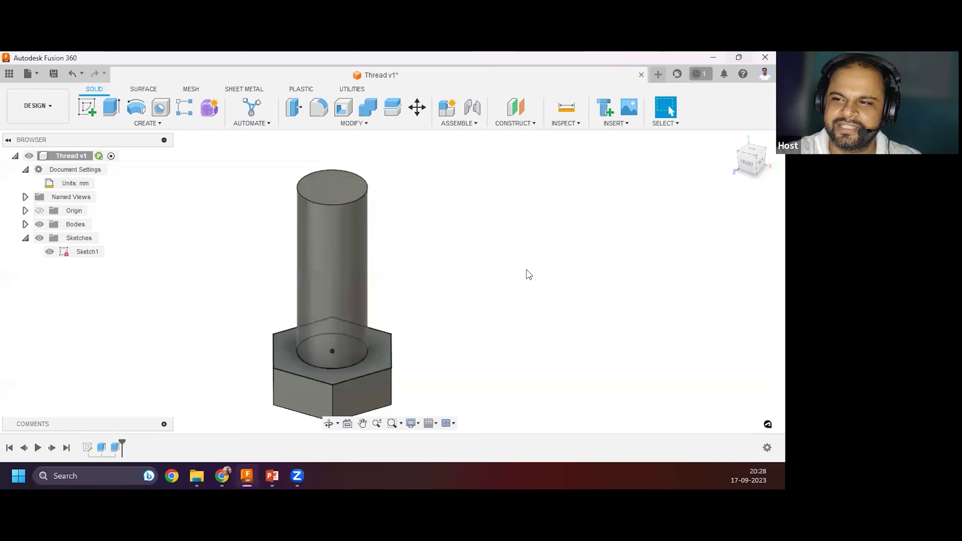
# Show the origin planes and inspect the XZ plane at the base of the shank, leaving nothing selected.
pyautogui.click(40, 210)
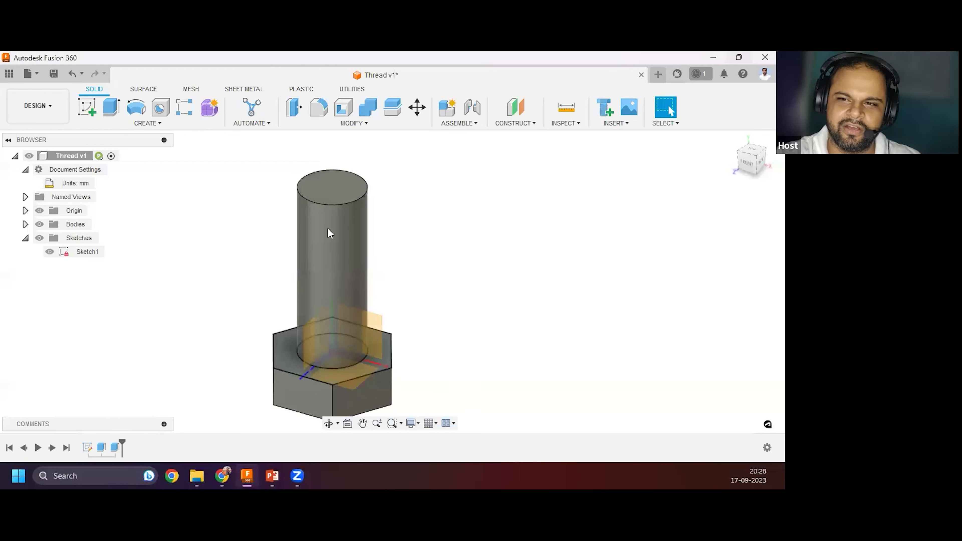
pyautogui.scroll(-2, 423, 299)
pyautogui.scroll(5, 360, 301)
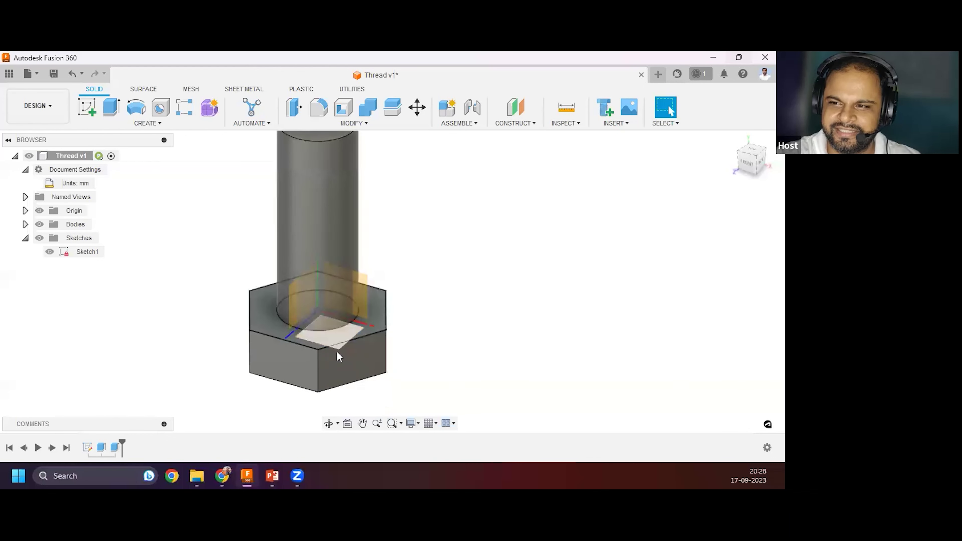
pyautogui.keyDown('shift'); pyautogui.moveTo(393, 303); pyautogui.dragTo(334, 316, button='middle'); pyautogui.keyUp('shift')
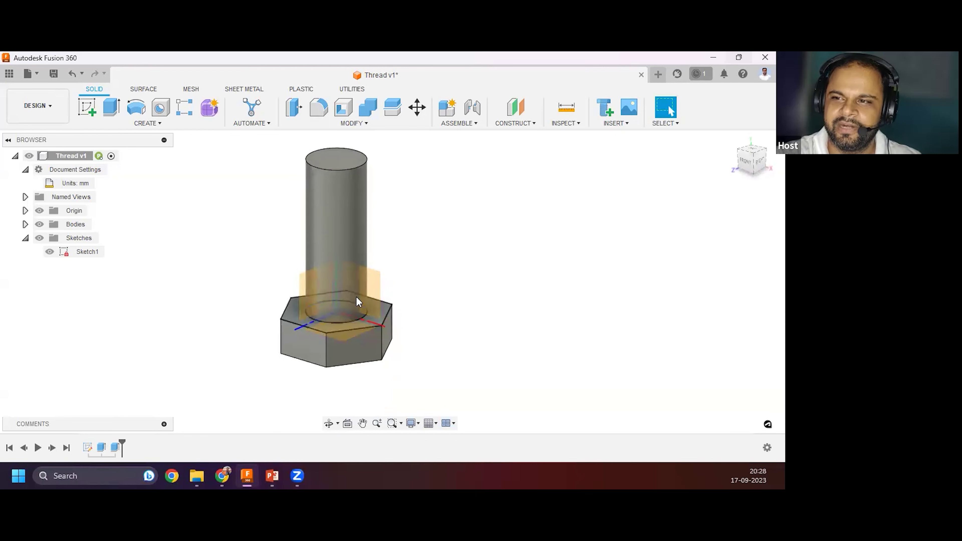
pyautogui.click(344, 340)
pyautogui.click(277, 230)
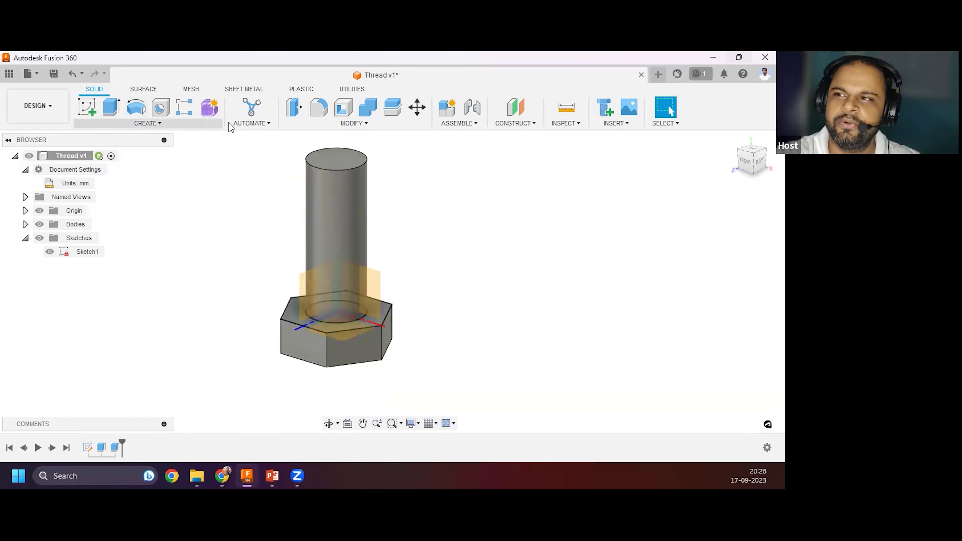
# Create an offset construction plane 60 mm above the XZ origin plane, crossing the shank.
pyautogui.click(521, 125)
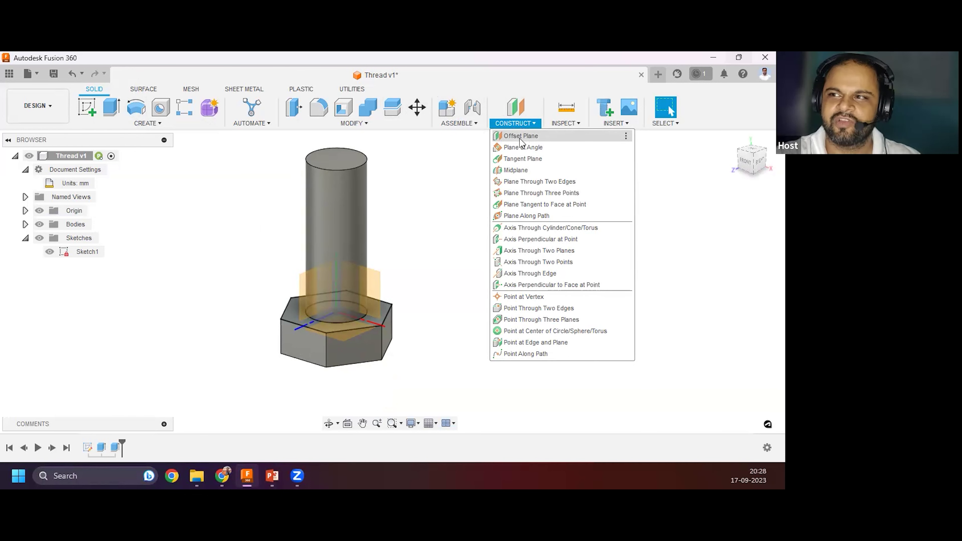
pyautogui.click(520, 136)
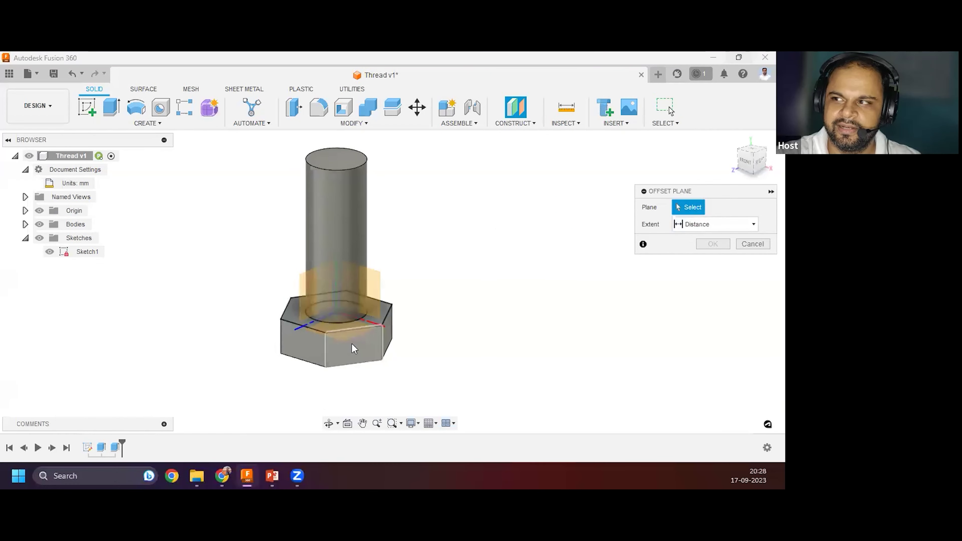
pyautogui.click(346, 338)
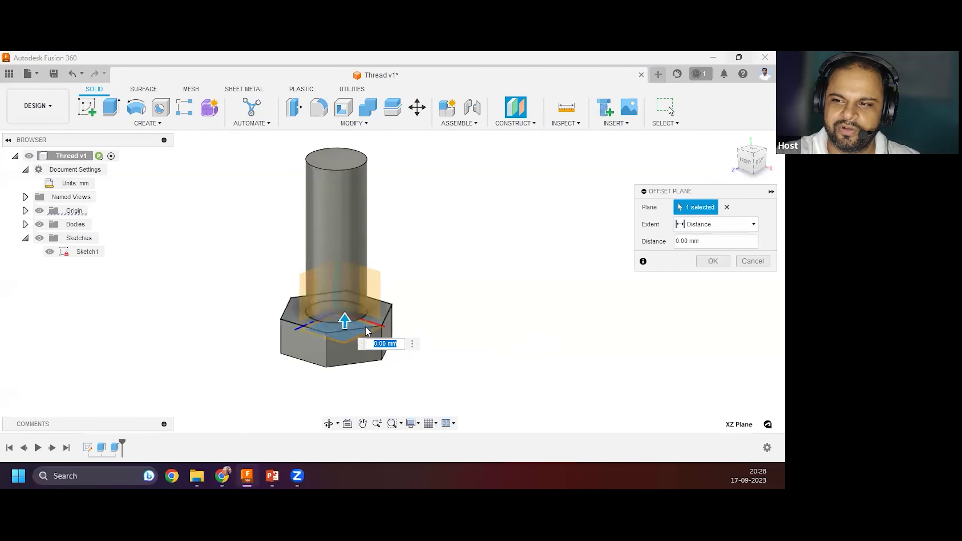
pyautogui.moveTo(346, 323); pyautogui.dragTo(345, 212)
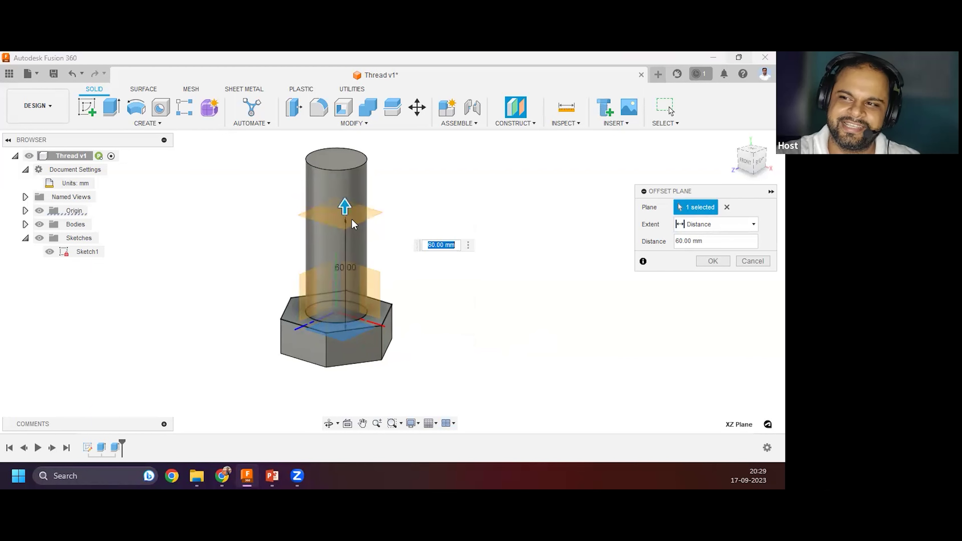
pyautogui.click(710, 261)
# Expand the Construction folder to list the offset plane, and hide the origin planes.
pyautogui.scroll(2, 338, 241)
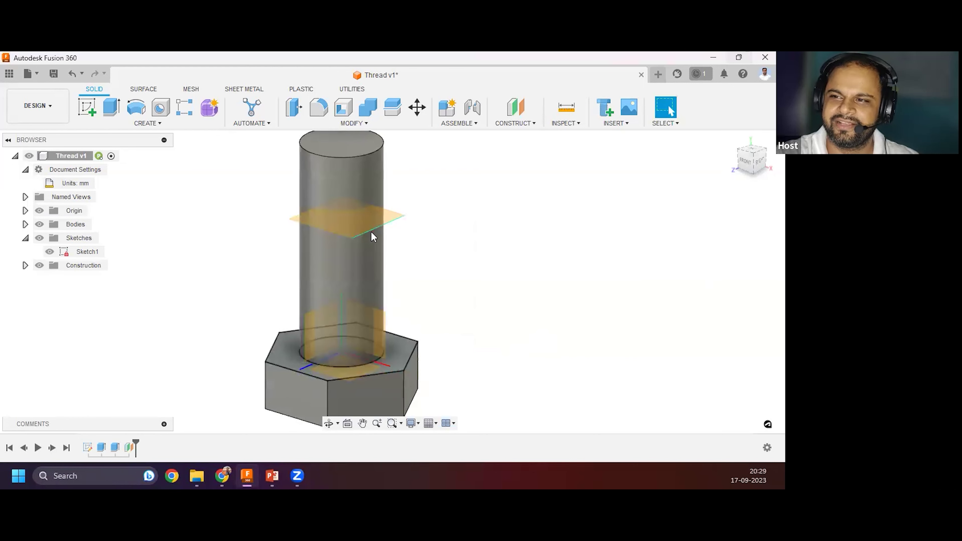
pyautogui.scroll(-3, 344, 286)
pyautogui.scroll(2, 370, 344)
pyautogui.scroll(-1, 371, 344)
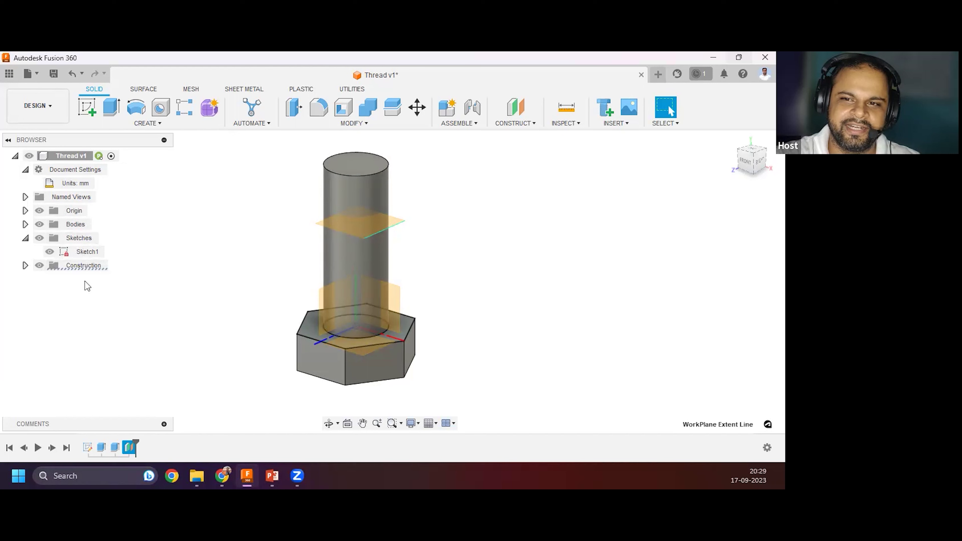
pyautogui.click(25, 265)
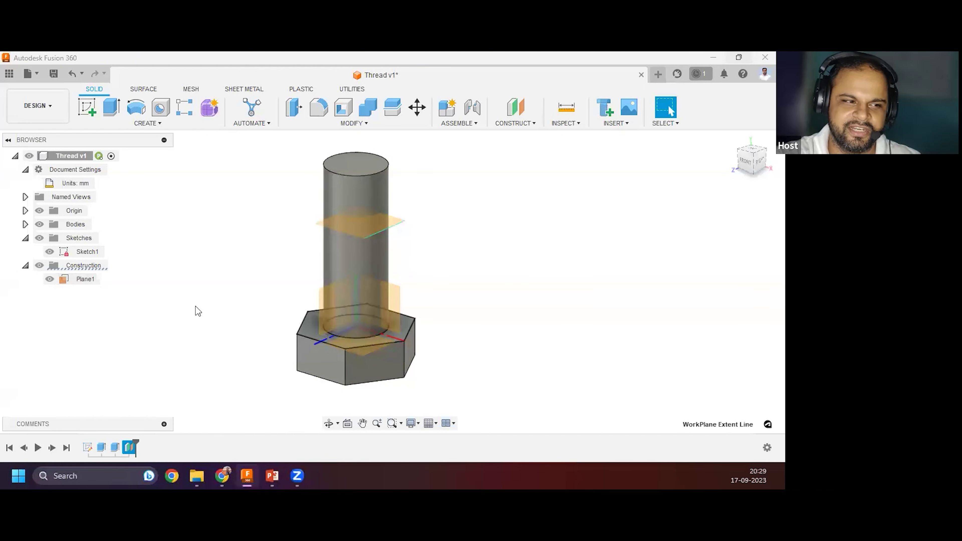
pyautogui.click(39, 210)
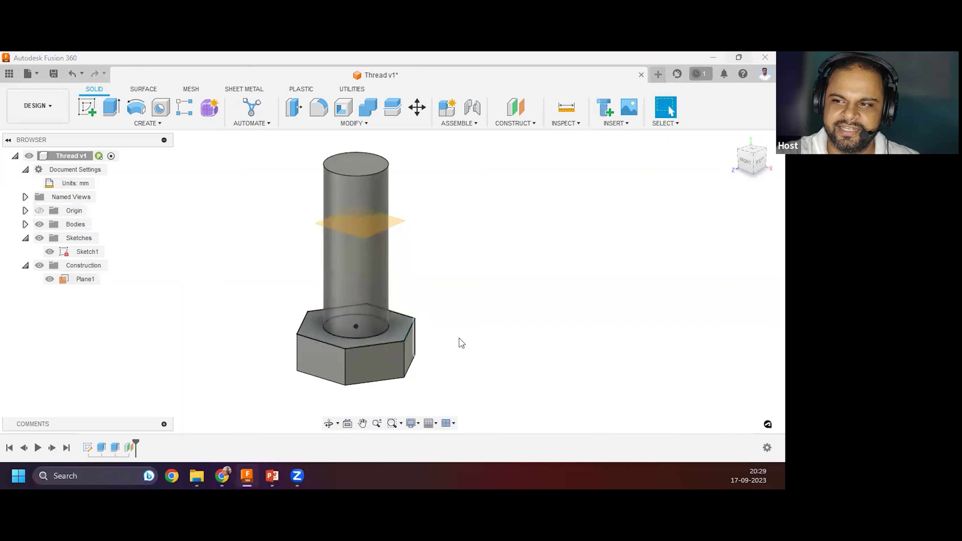
# Start a new sketch on the offset construction plane, Plane1.
pyautogui.click(390, 222)
pyautogui.click(222, 300)
pyautogui.scroll(1, 455, 233)
pyautogui.click(352, 235)
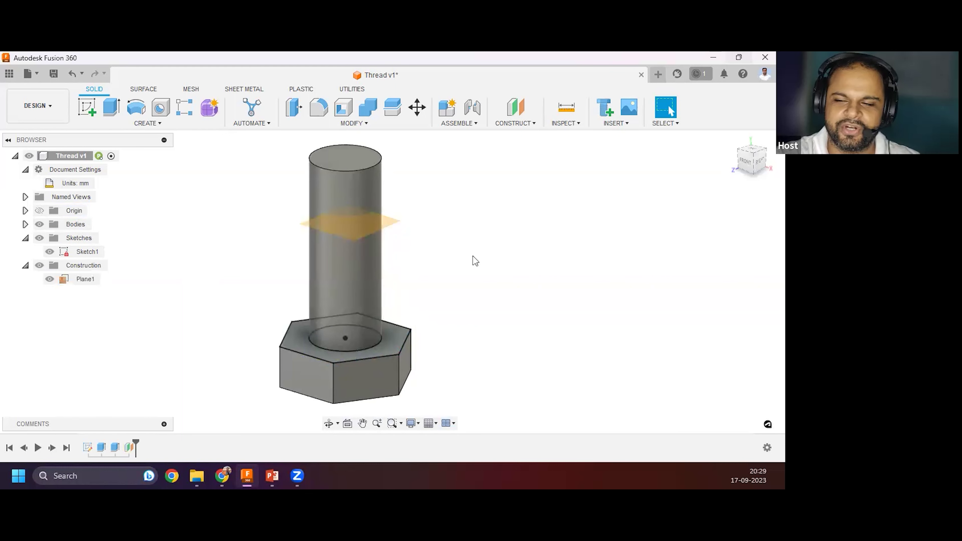
pyautogui.click(91, 106)
pyautogui.click(91, 110)
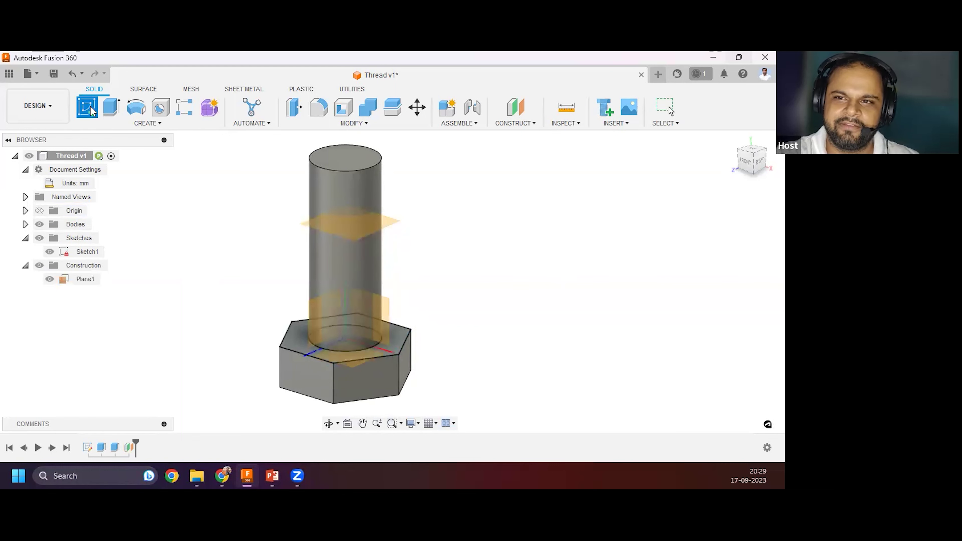
pyautogui.click(356, 227)
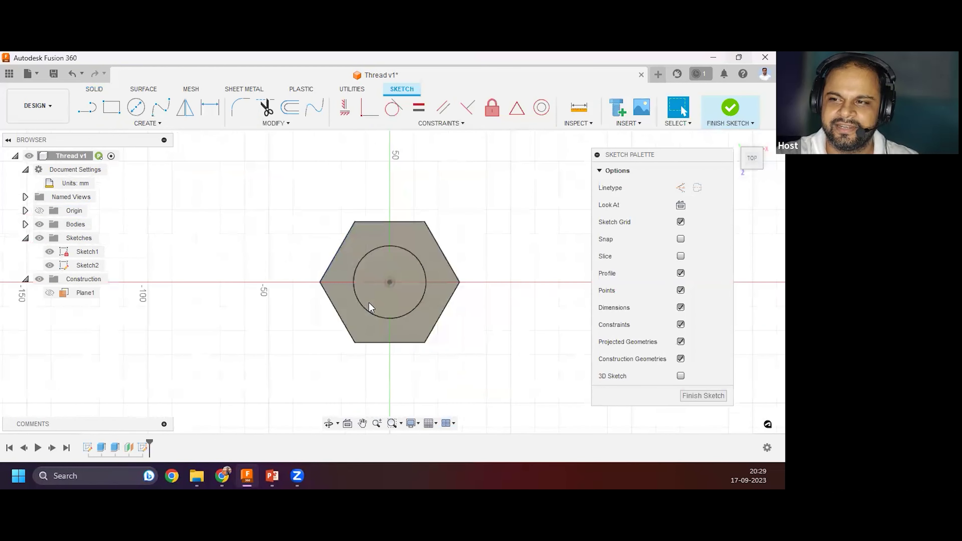
# Project the six edges of the bolt head's hexagon onto the sketch on the offset plane.
pyautogui.keyDown('shift'); pyautogui.moveTo(359, 322); pyautogui.dragTo(415, 301, button='middle'); pyautogui.keyUp('shift')
pyautogui.keyDown('shift'); pyautogui.moveTo(292, 172); pyautogui.dragTo(453, 322, button='middle'); pyautogui.keyUp('shift')
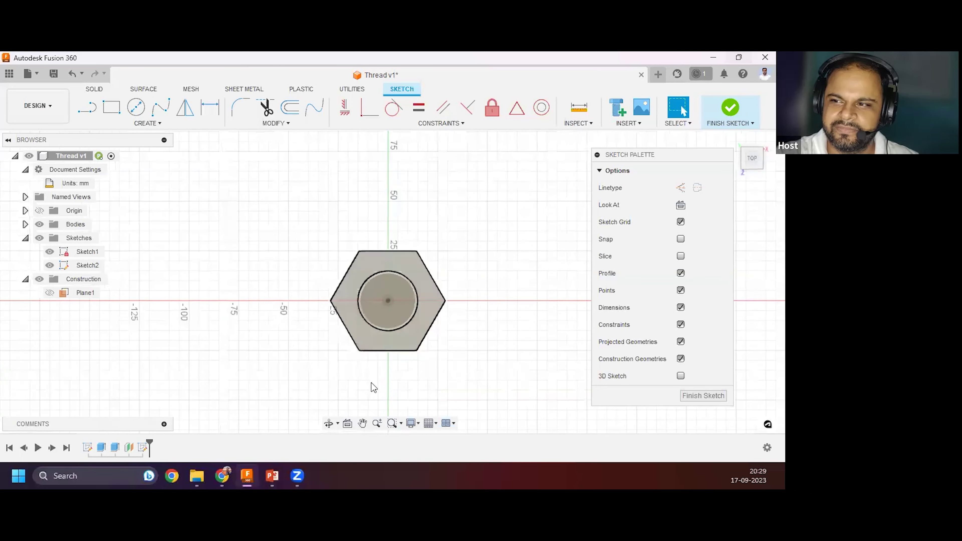
pyautogui.scroll(4, 303, 336)
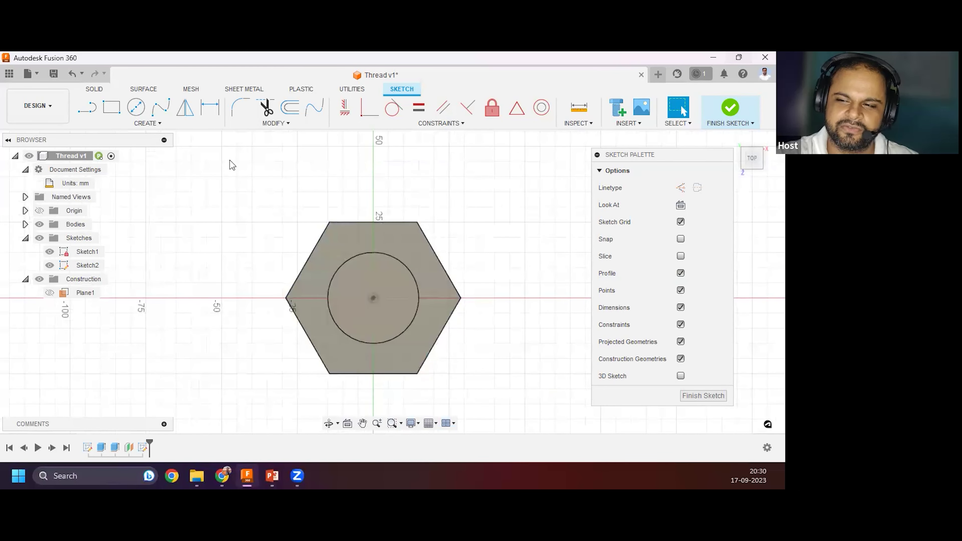
pyautogui.click(156, 125)
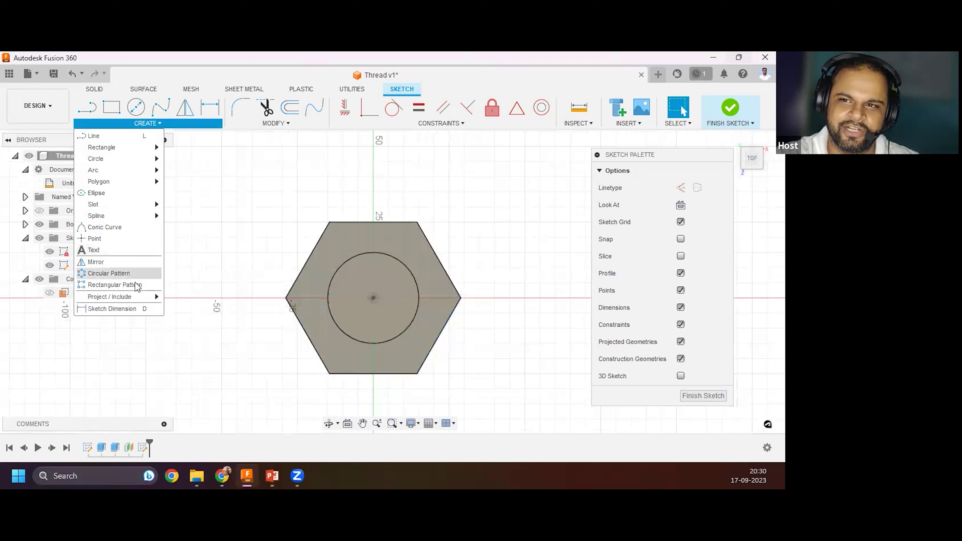
pyautogui.moveTo(150, 297)
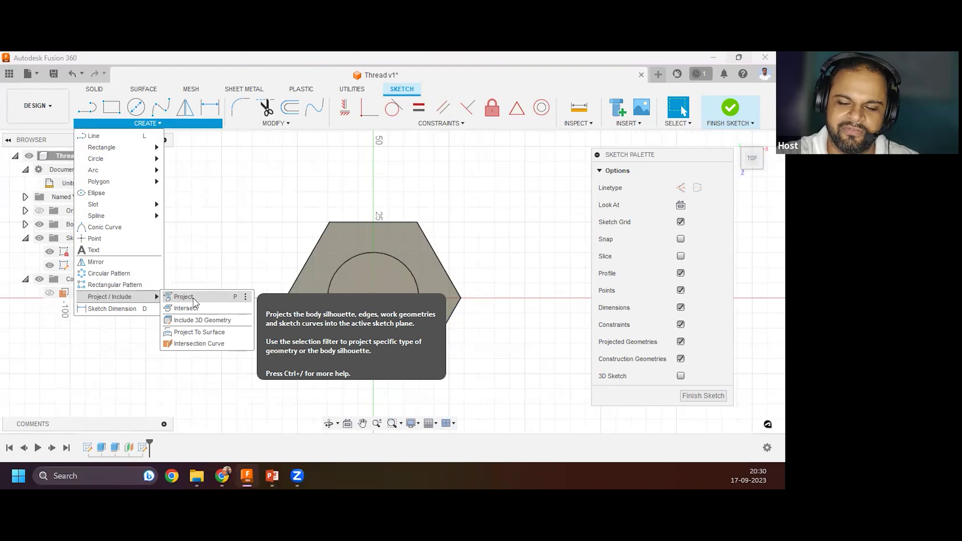
pyautogui.click(194, 299)
pyautogui.keyDown('shift'); pyautogui.moveTo(300, 372); pyautogui.dragTo(299, 292, button='middle'); pyautogui.keyUp('shift')
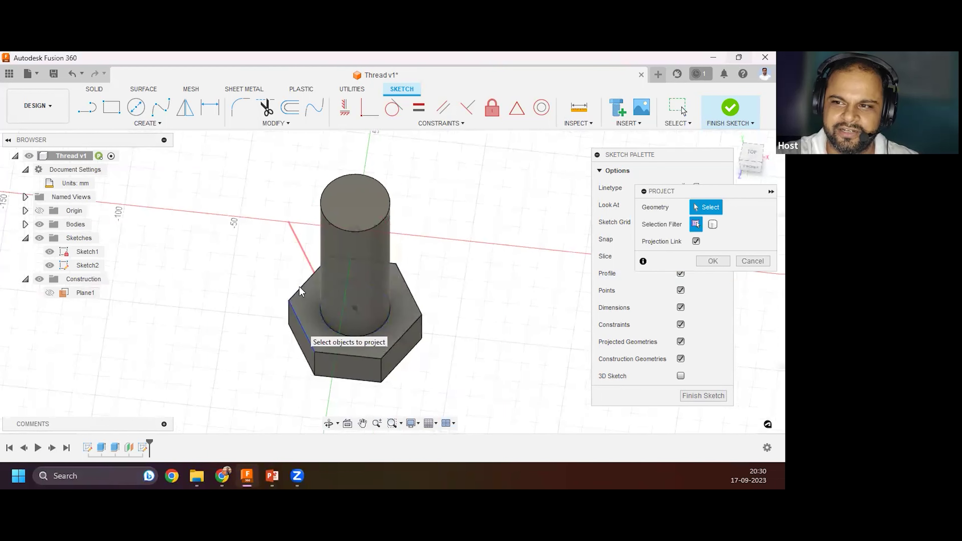
pyautogui.click(299, 288)
pyautogui.click(393, 263)
pyautogui.click(394, 265)
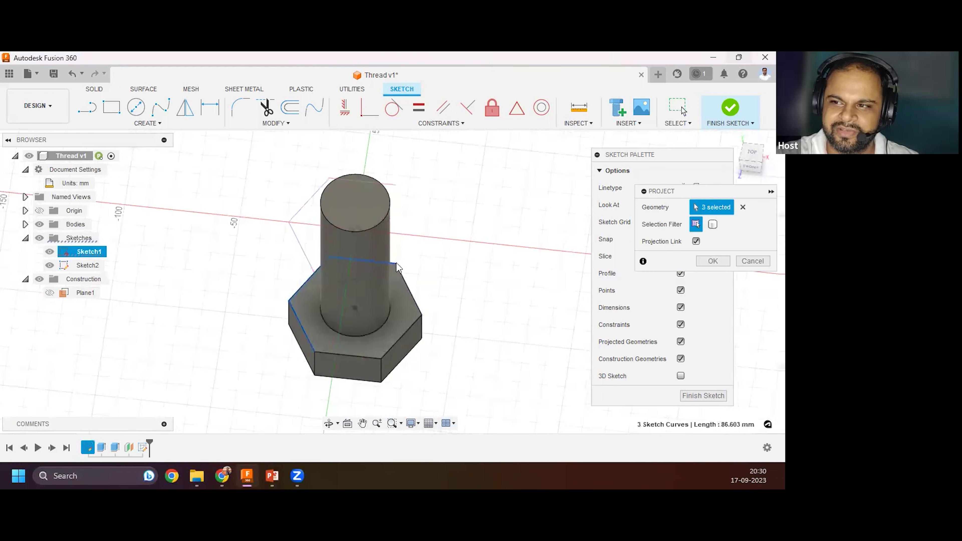
pyautogui.click(412, 334)
pyautogui.click(365, 358)
pyautogui.click(367, 354)
pyautogui.moveTo(398, 294)
pyautogui.keyDown('shift'); pyautogui.mouseDown(button='middle')
pyautogui.moveTo(404, 260)
pyautogui.moveTo(416, 279)
pyautogui.moveTo(444, 249)
pyautogui.moveTo(754, 196)
pyautogui.moveTo(682, 204)
pyautogui.moveTo(713, 210)
pyautogui.moveTo(414, 209)
pyautogui.moveTo(406, 312)
pyautogui.moveTo(404, 298)
pyautogui.moveTo(305, 301)
pyautogui.mouseUp(button='middle'); pyautogui.keyUp('shift')
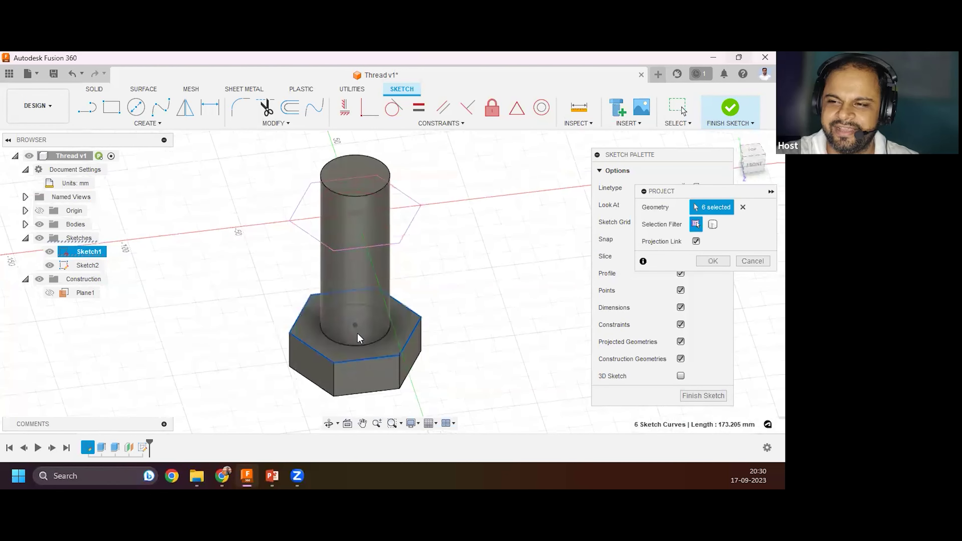
# Add the circular edge at the shank's free end to the projection and complete the Project command.
pyautogui.scroll(2, 403, 327)
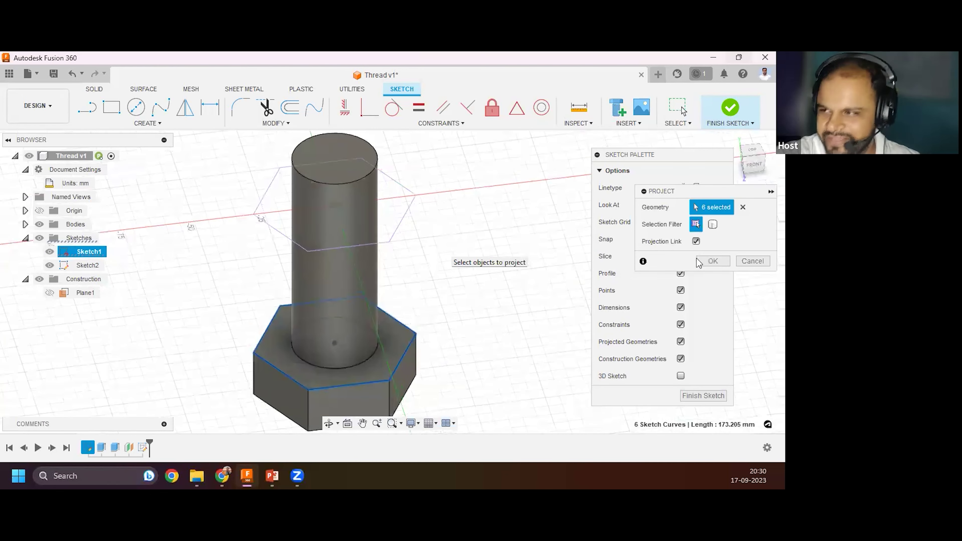
pyautogui.scroll(-2, 710, 260)
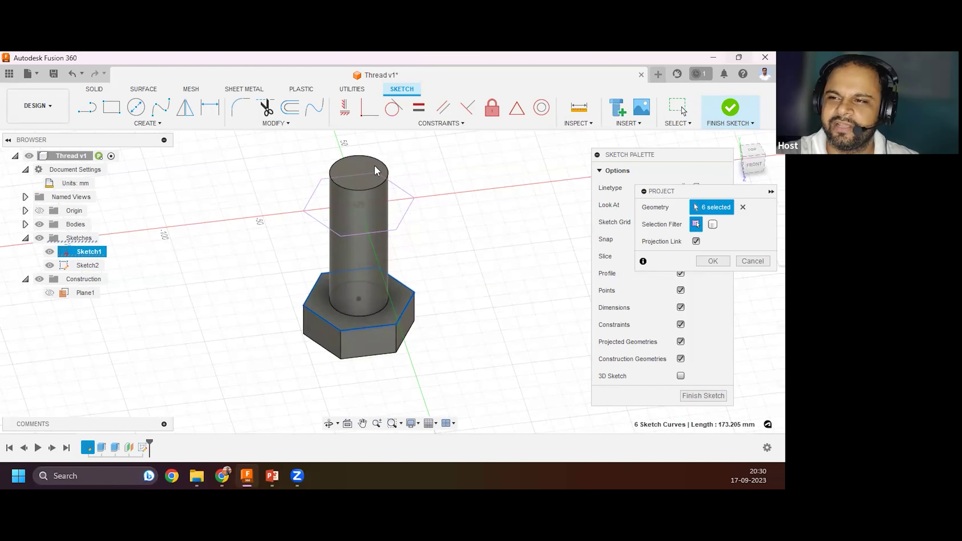
pyautogui.scroll(2, 373, 182)
pyautogui.click(336, 242)
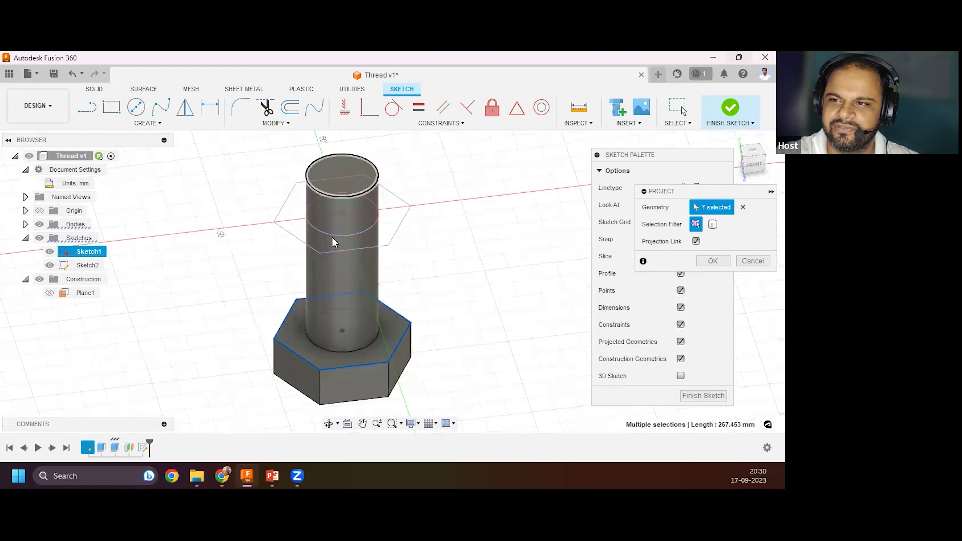
pyautogui.click(718, 264)
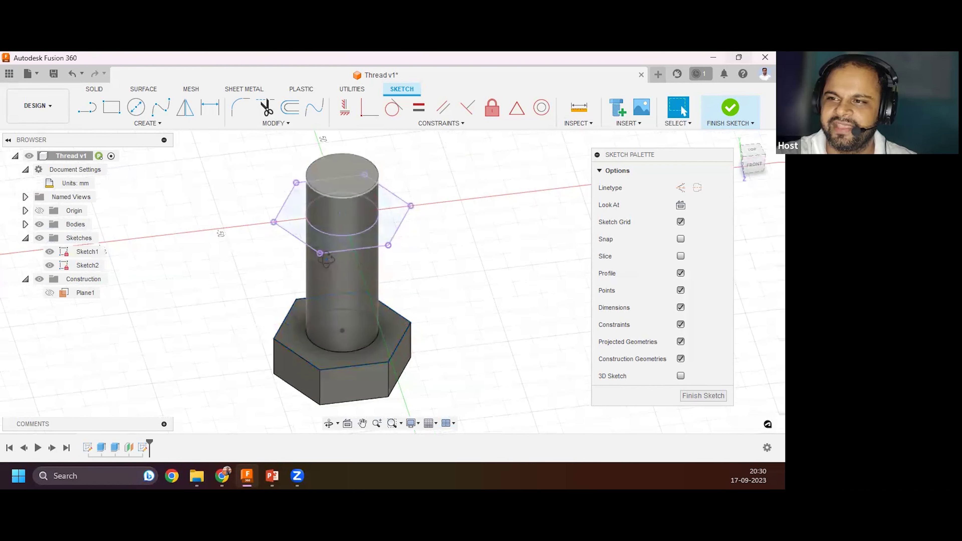
# Examine the projected hexagon and circle around the shank, and check the diameter of the shank's end edge.
pyautogui.scroll(3, 326, 260)
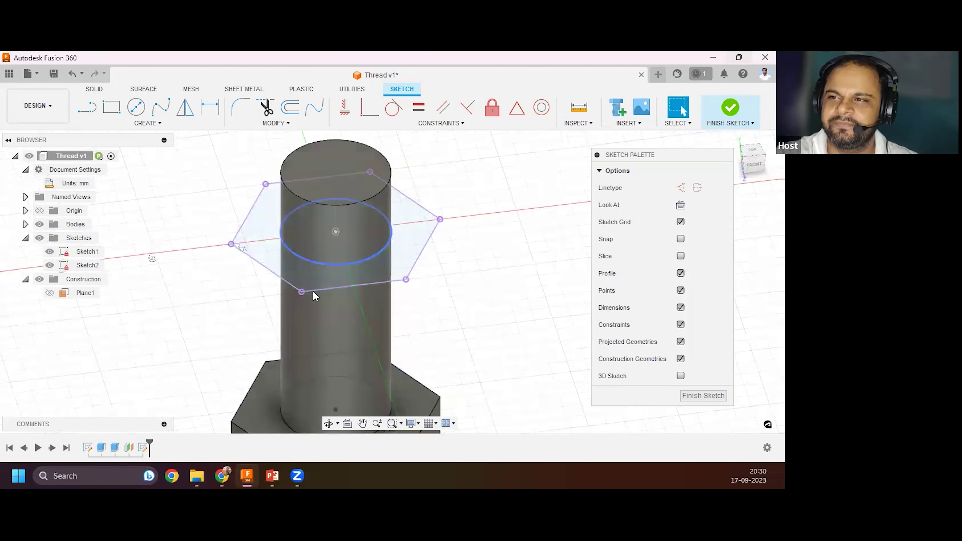
pyautogui.moveTo(313, 291)
pyautogui.keyDown('shift'); pyautogui.mouseDown(button='middle')
pyautogui.moveTo(313, 281)
pyautogui.moveTo(296, 282)
pyautogui.mouseUp(button='middle'); pyautogui.keyUp('shift')
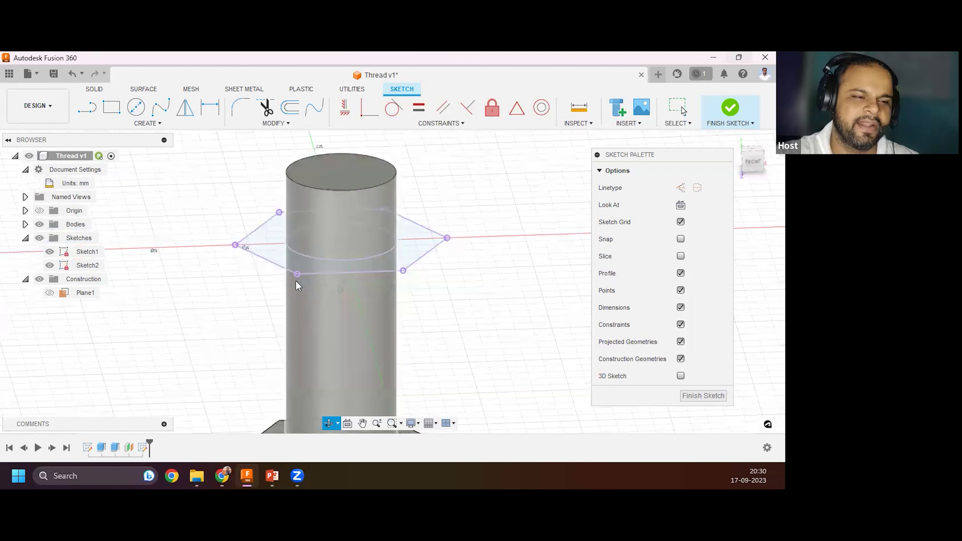
pyautogui.keyDown('shift'); pyautogui.moveTo(303, 348); pyautogui.dragTo(308, 325, button='middle'); pyautogui.keyUp('shift')
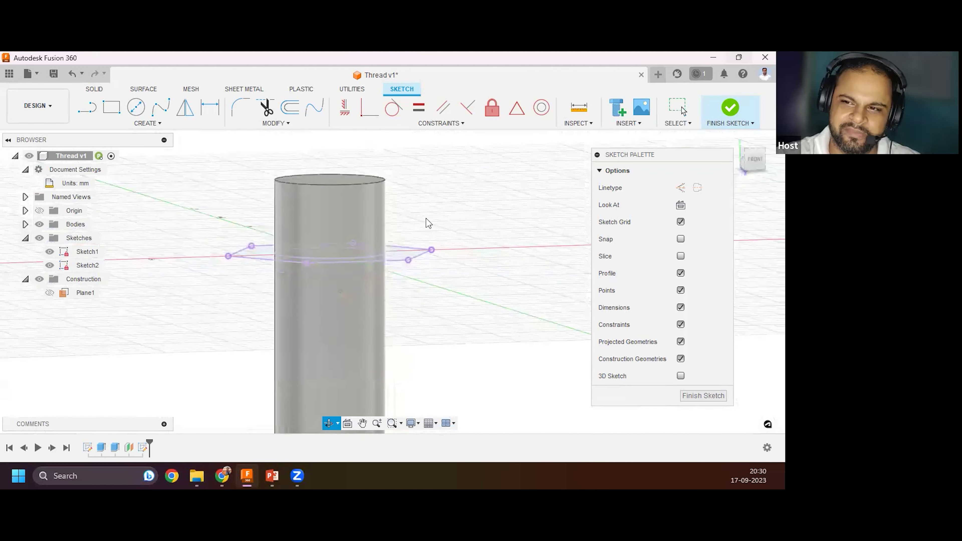
pyautogui.moveTo(370, 152)
pyautogui.keyDown('shift'); pyautogui.mouseDown(button='middle')
pyautogui.moveTo(290, 161)
pyautogui.moveTo(322, 136)
pyautogui.mouseUp(button='middle'); pyautogui.keyUp('shift')
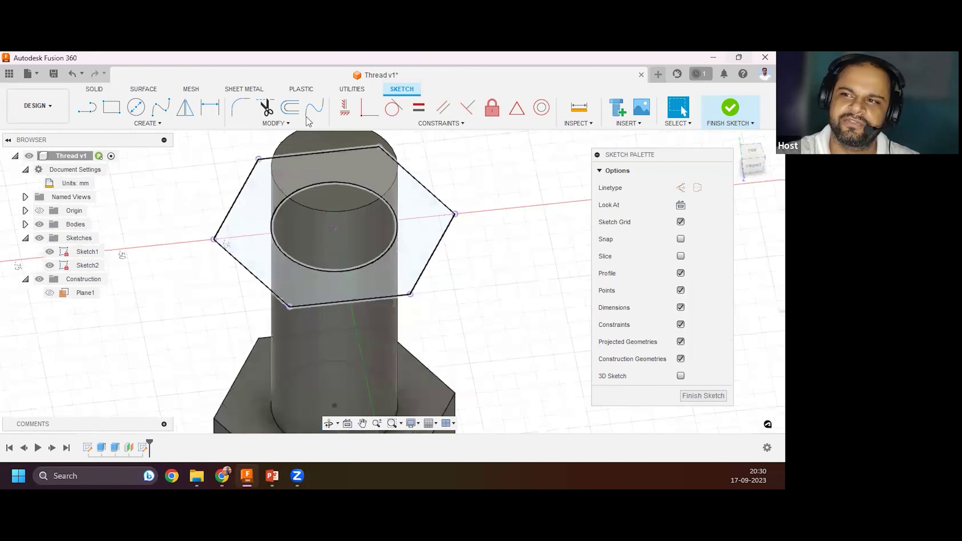
pyautogui.keyDown('shift'); pyautogui.moveTo(315, 352); pyautogui.dragTo(319, 225, button='middle'); pyautogui.keyUp('shift')
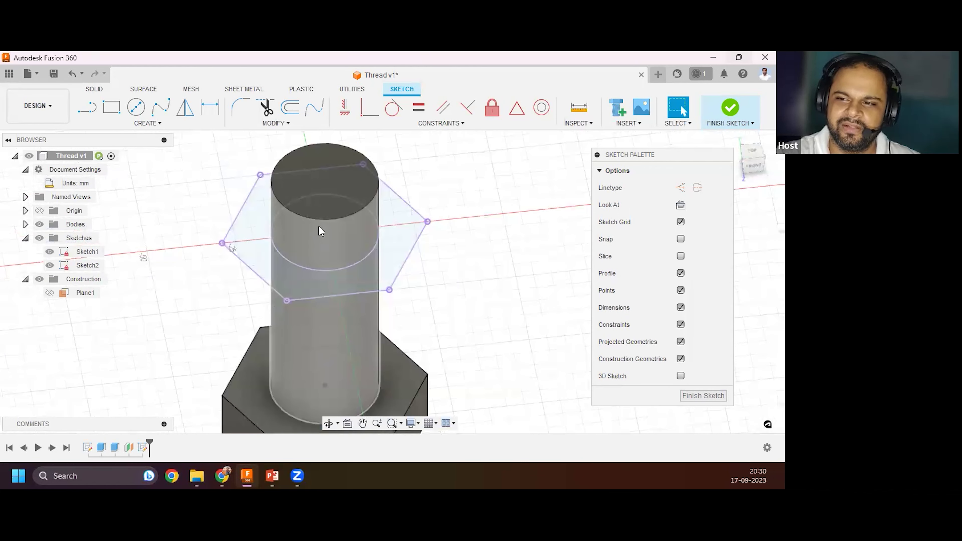
pyautogui.click(306, 217)
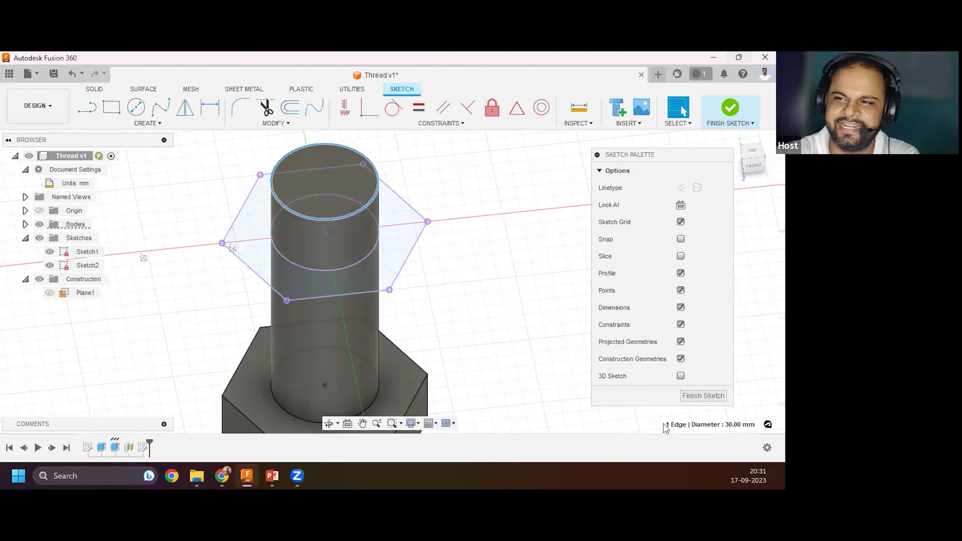
pyautogui.click(466, 213)
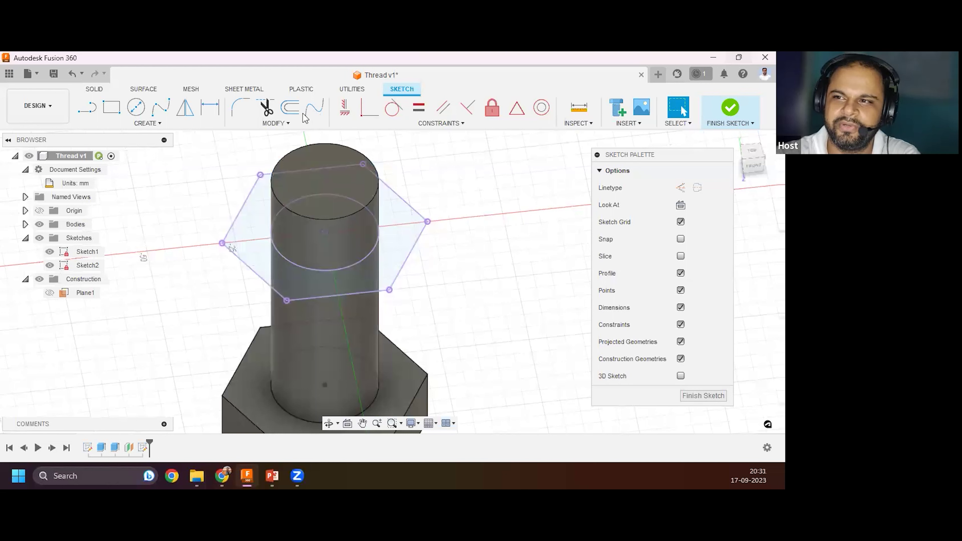
# Offset the projected shank circle outward by 0.8 mm to give the nut hole clearance.
pyautogui.press('o')
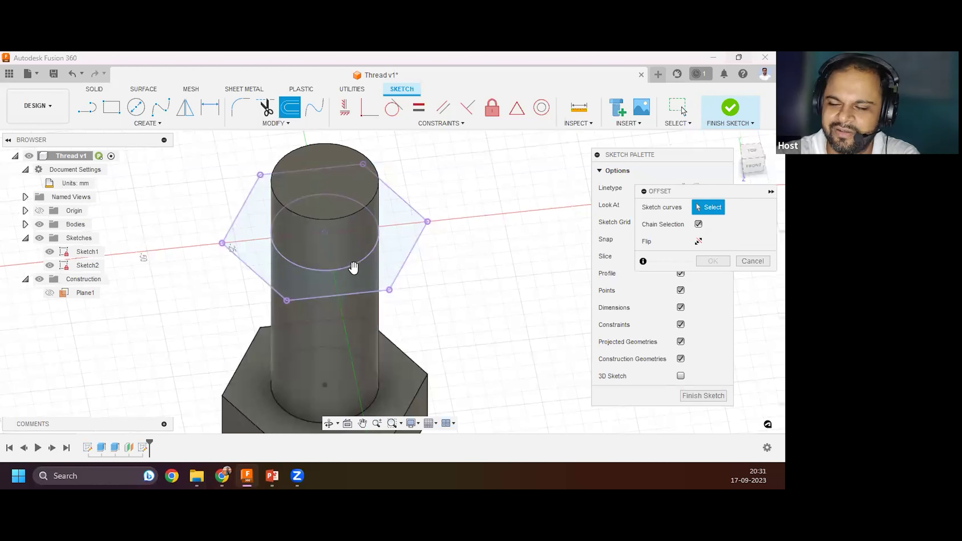
pyautogui.click(353, 270)
pyautogui.moveTo(358, 272); pyautogui.dragTo(356, 270)
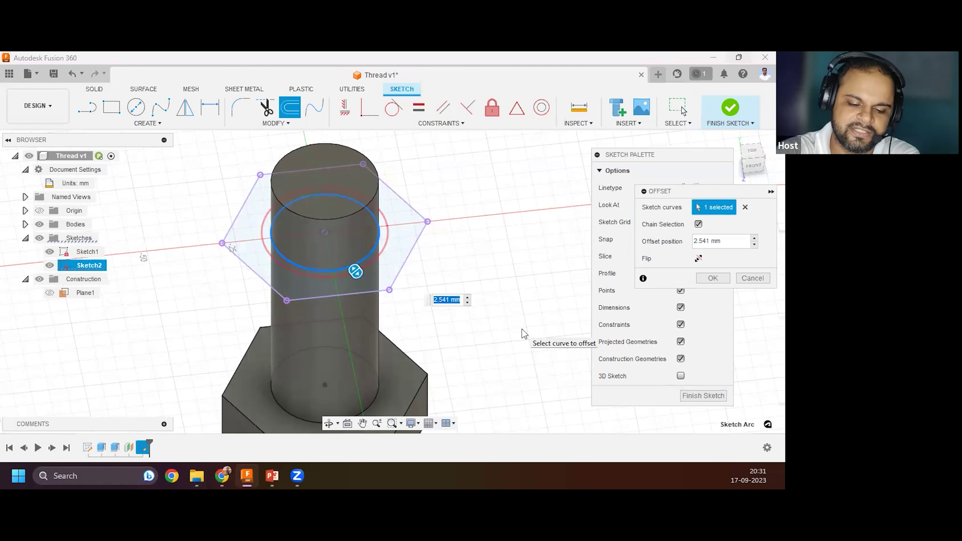
pyautogui.write('.8')
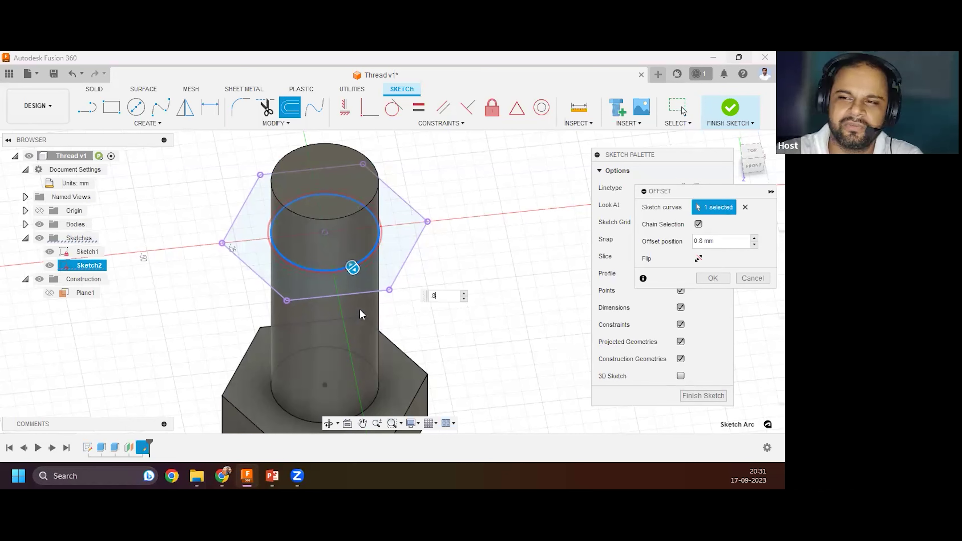
pyautogui.scroll(2, 362, 314)
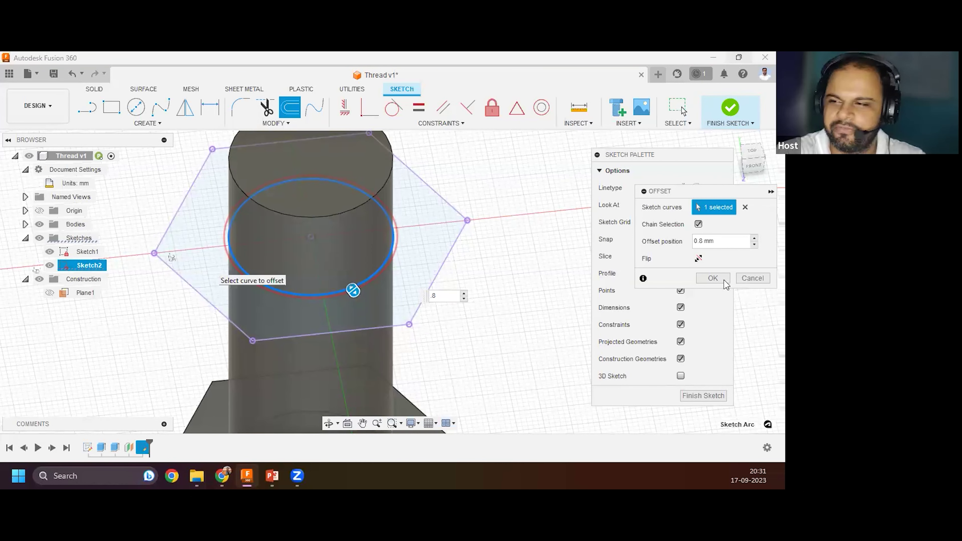
pyautogui.press('Return')
# Extrude the profile between the projected hexagon and the offset circle by -18 mm as a new body.
pyautogui.scroll(-3, 293, 229)
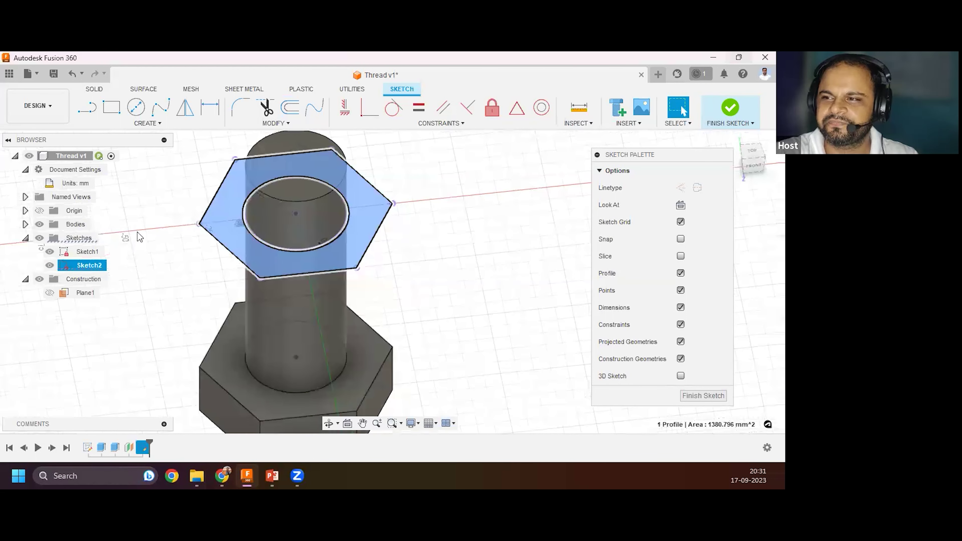
pyautogui.press('e')
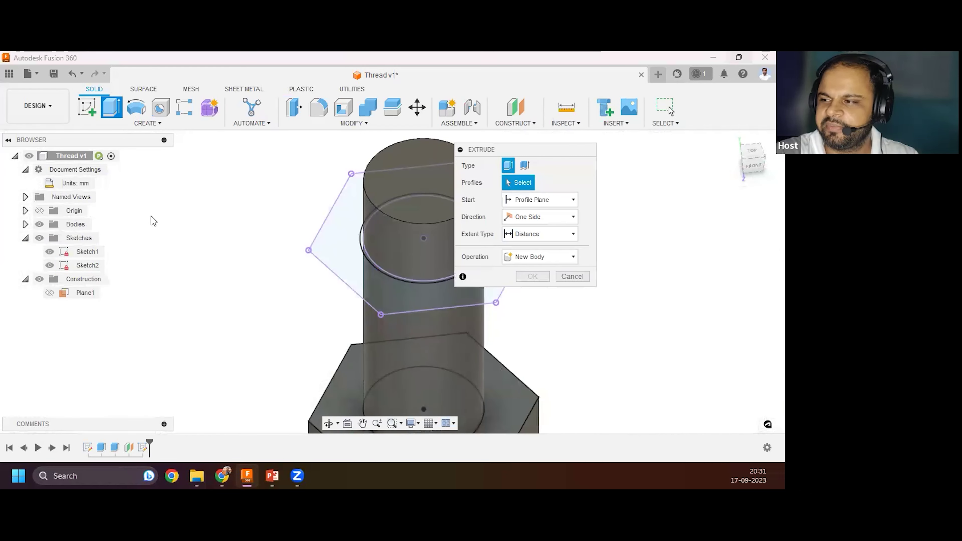
pyautogui.click(410, 313)
pyautogui.scroll(-3, 410, 313)
pyautogui.scroll(1, 410, 270)
pyautogui.moveTo(385, 220); pyautogui.dragTo(406, 290)
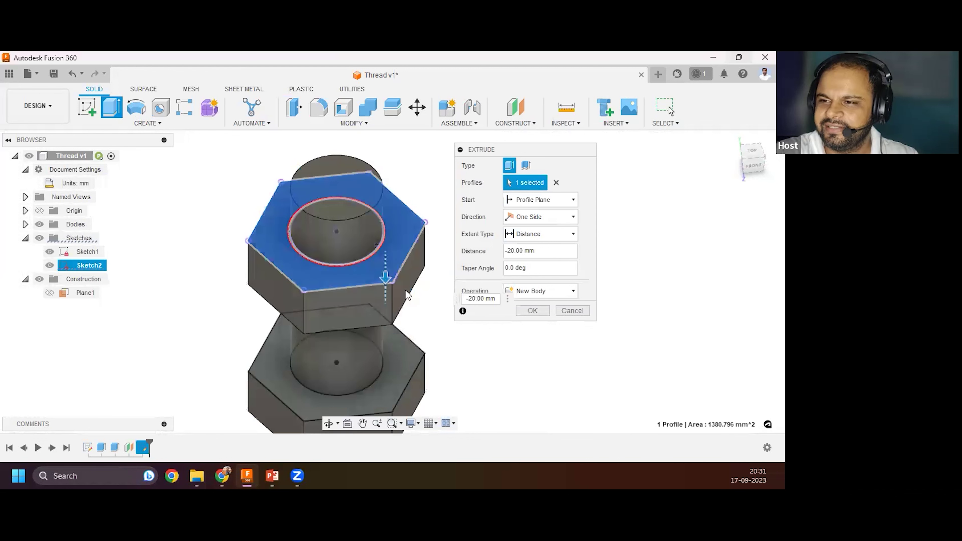
pyautogui.moveTo(398, 318)
pyautogui.keyDown('shift'); pyautogui.mouseDown(button='middle')
pyautogui.moveTo(409, 301)
pyautogui.moveTo(400, 322)
pyautogui.moveTo(383, 328)
pyautogui.mouseUp(button='middle'); pyautogui.keyUp('shift')
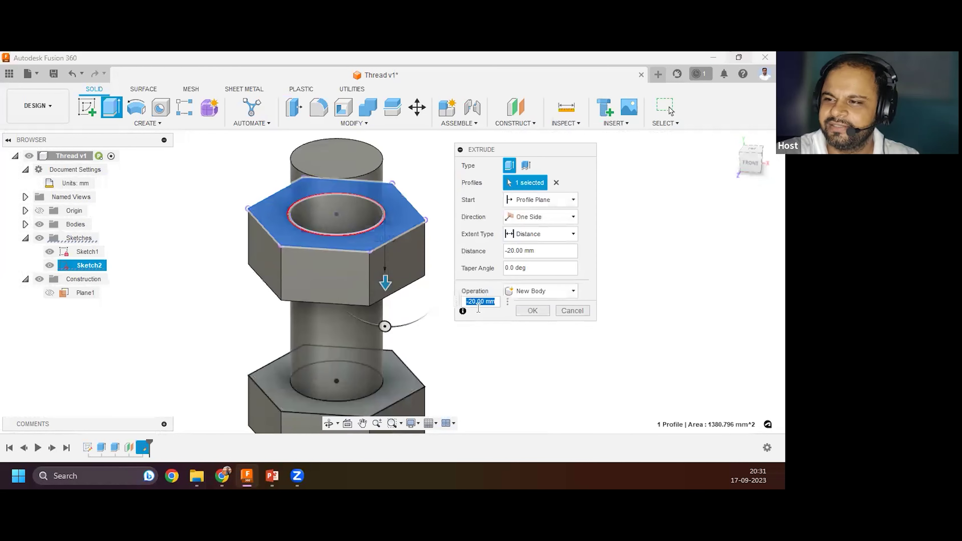
pyautogui.click(474, 304)
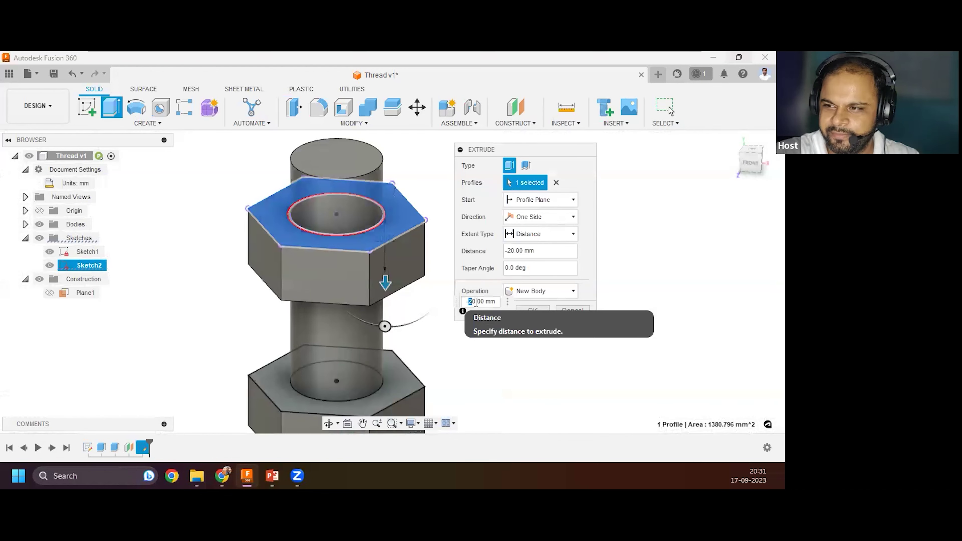
pyautogui.write('1')
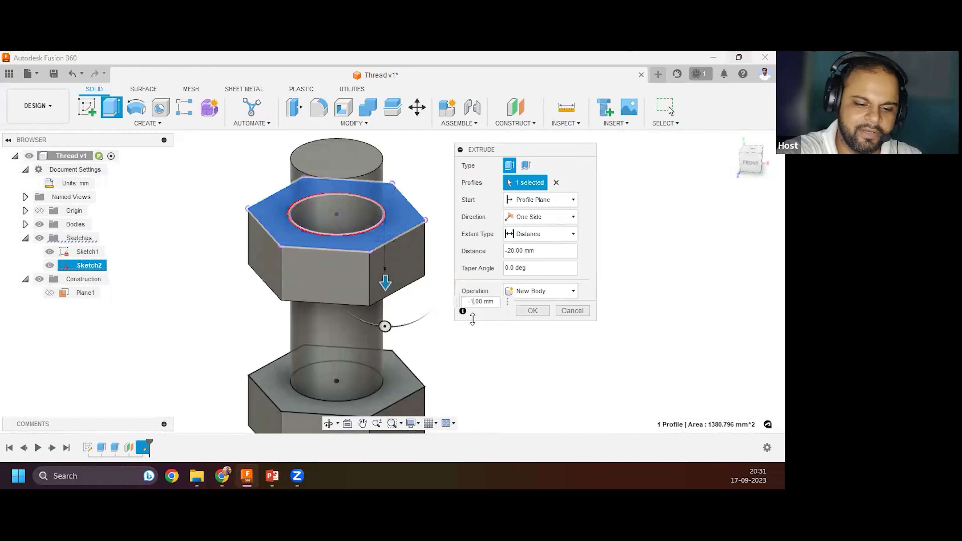
pyautogui.write('8')
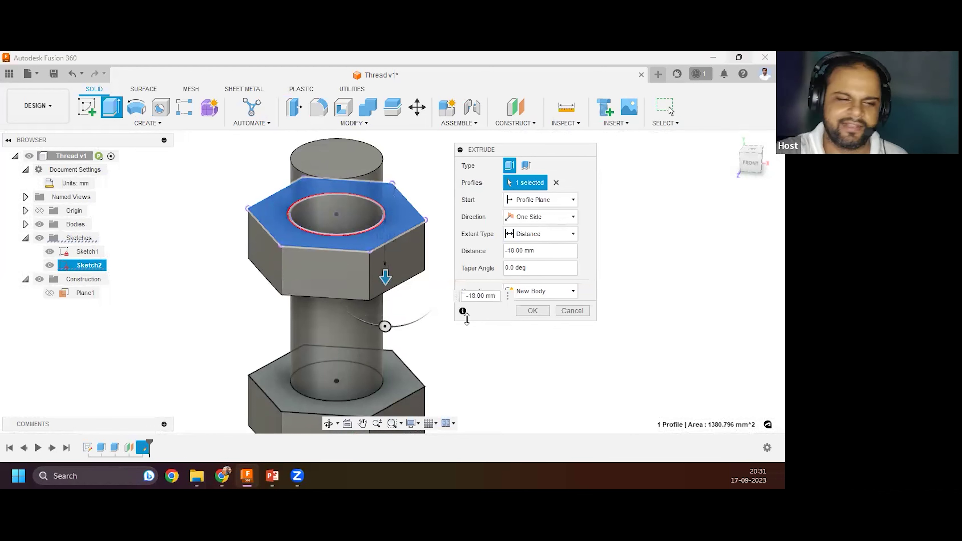
pyautogui.click(533, 310)
# Hide Sketch1, the sketch of the bolt head, so only the solid bodies are shown.
pyautogui.scroll(-3, 440, 312)
pyautogui.scroll(4, 388, 342)
pyautogui.moveTo(388, 342)
pyautogui.keyDown('shift'); pyautogui.mouseDown(button='middle')
pyautogui.moveTo(378, 159)
pyautogui.moveTo(370, 342)
pyautogui.mouseUp(button='middle'); pyautogui.keyUp('shift')
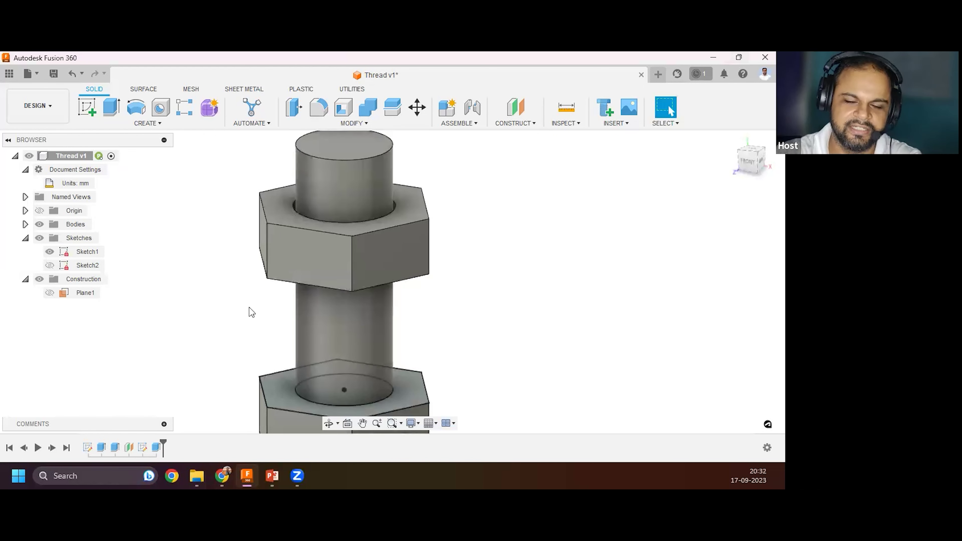
pyautogui.scroll(-3, 398, 230)
pyautogui.scroll(2, 273, 236)
pyautogui.scroll(-2, 492, 253)
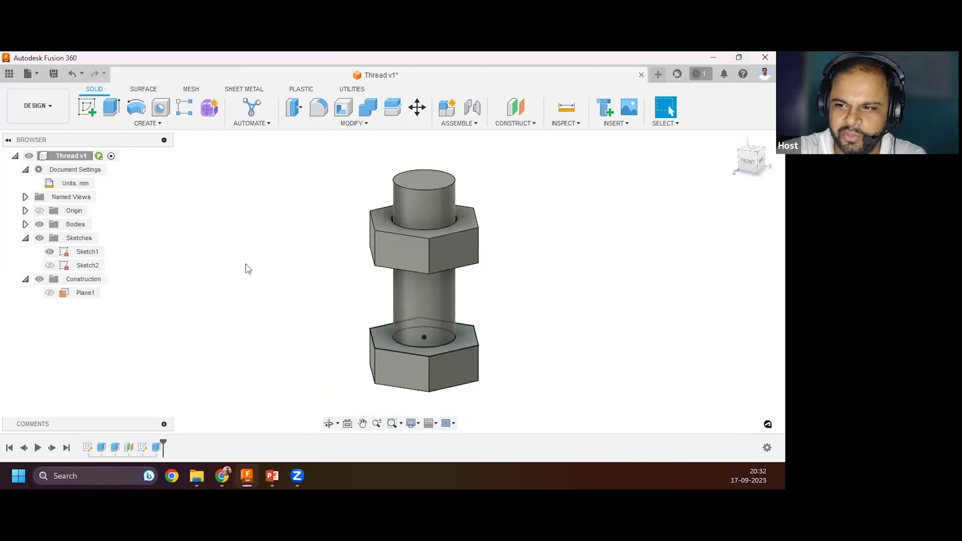
pyautogui.click(50, 254)
pyautogui.click(50, 253)
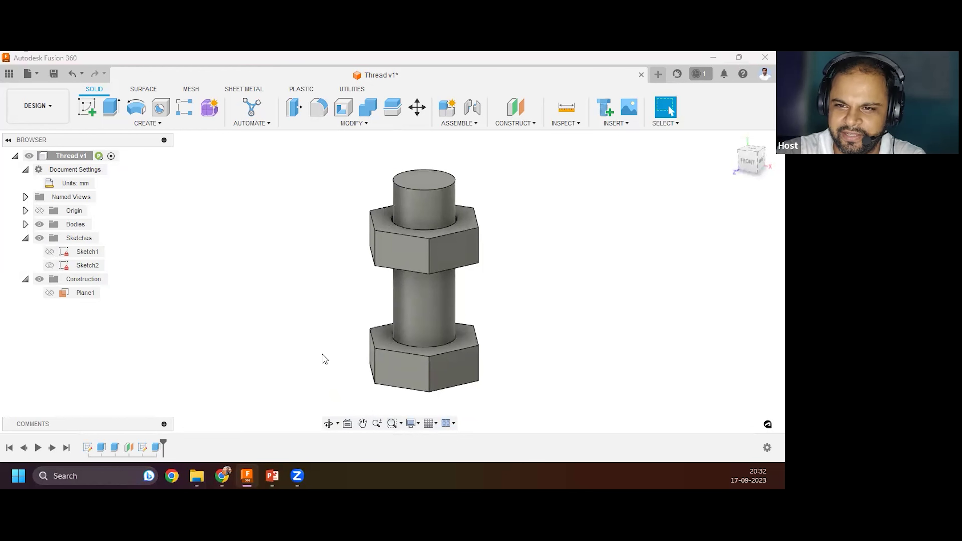
# View the bolt and nut from the front and above, and collapse the Sketches folder.
pyautogui.scroll(1, 472, 366)
pyautogui.click(329, 423)
pyautogui.moveTo(338, 370); pyautogui.dragTo(363, 281)
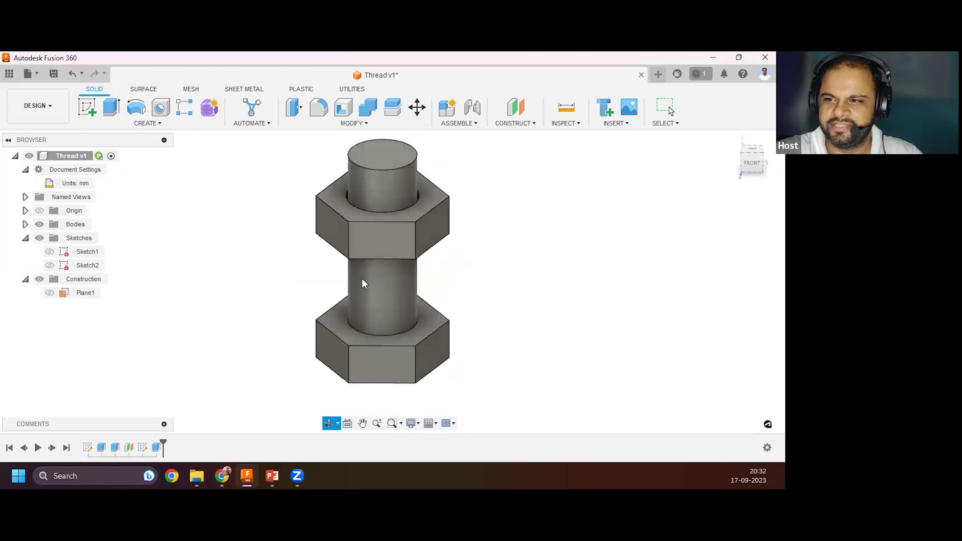
pyautogui.press('Escape')
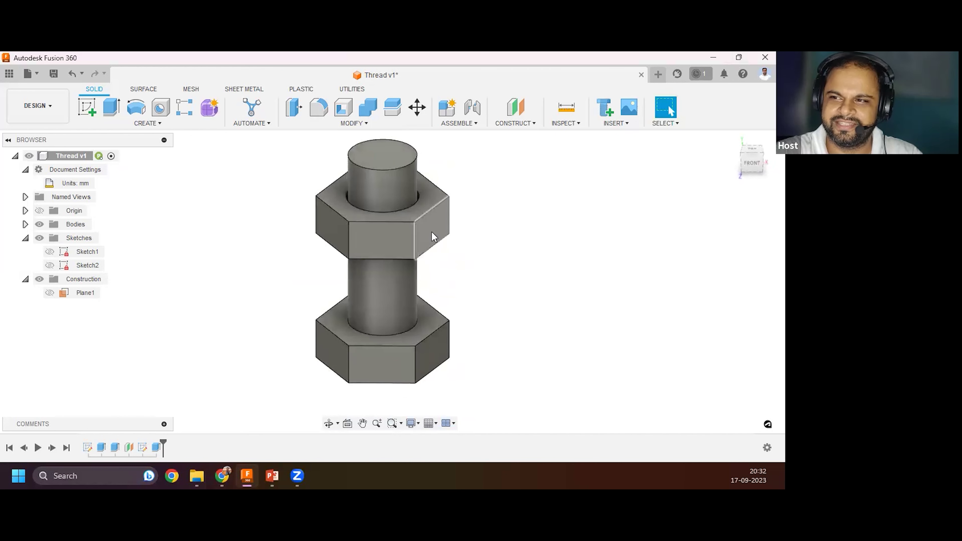
pyautogui.click(25, 237)
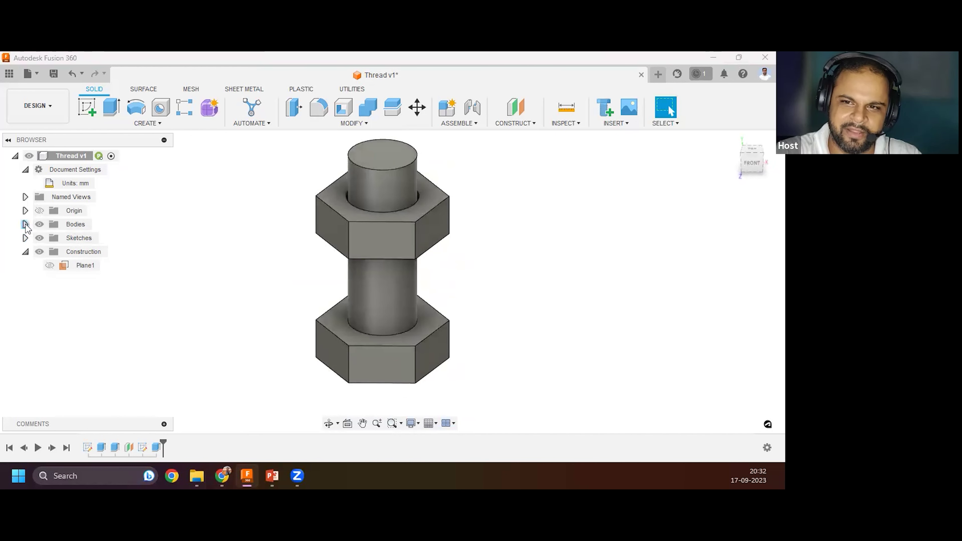
# Expand the Bodies folder and rename the nut body, Body2, as Nut.
pyautogui.click(25, 224)
pyautogui.click(87, 236)
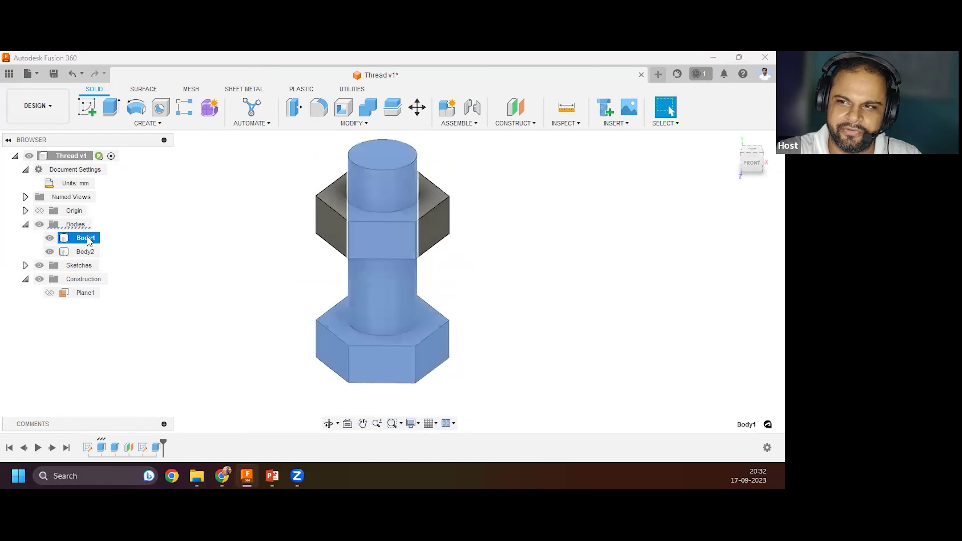
pyautogui.click(120, 255)
pyautogui.click(86, 252)
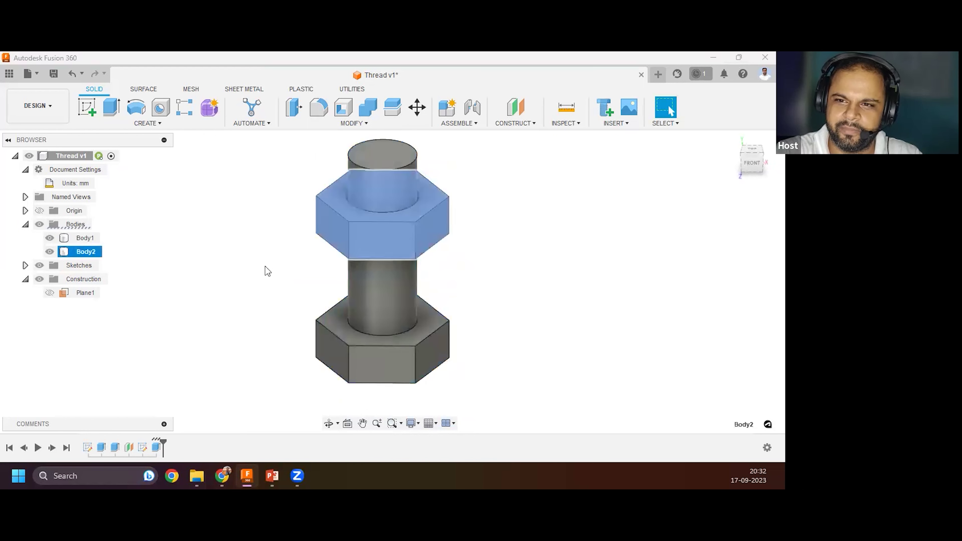
pyautogui.click(230, 253)
pyautogui.click(90, 252)
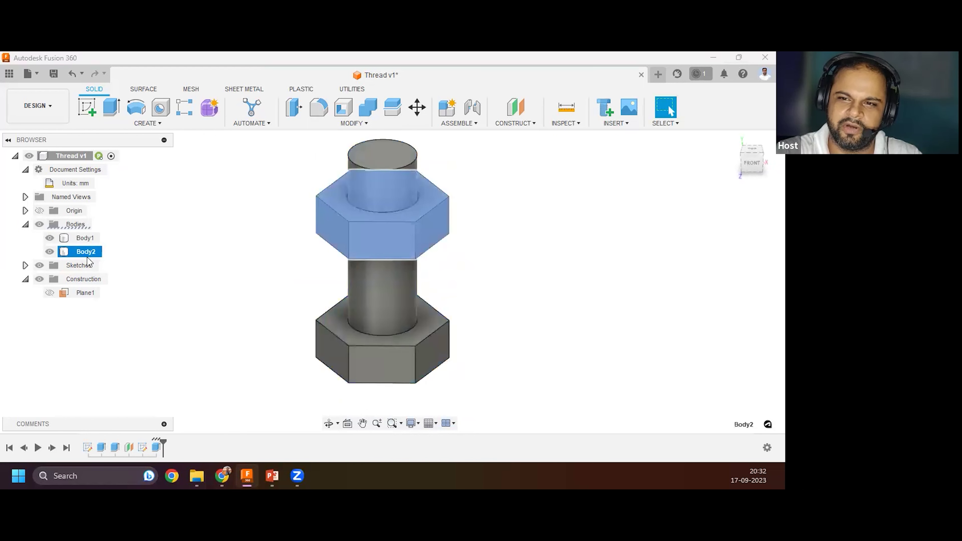
pyautogui.click(114, 254)
pyautogui.rightClick(92, 249)
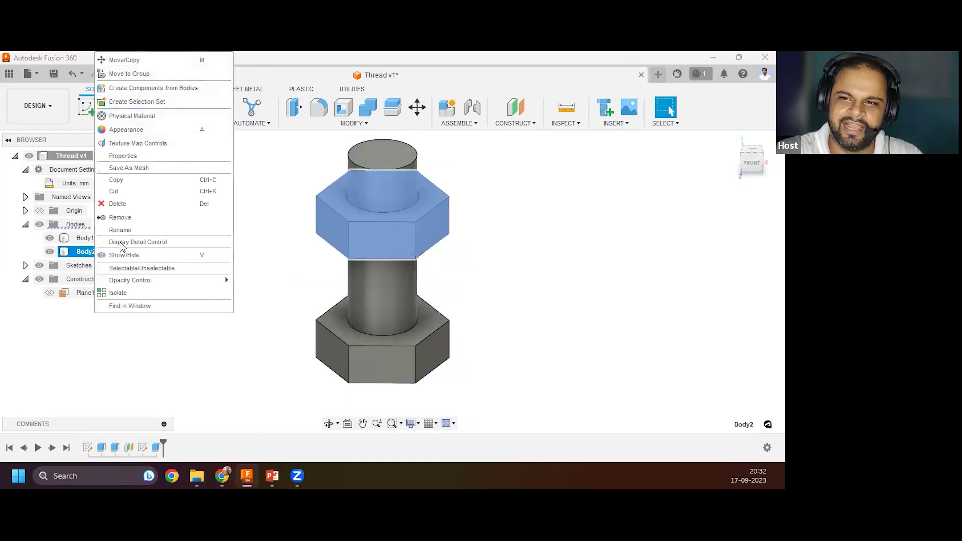
pyautogui.click(130, 230)
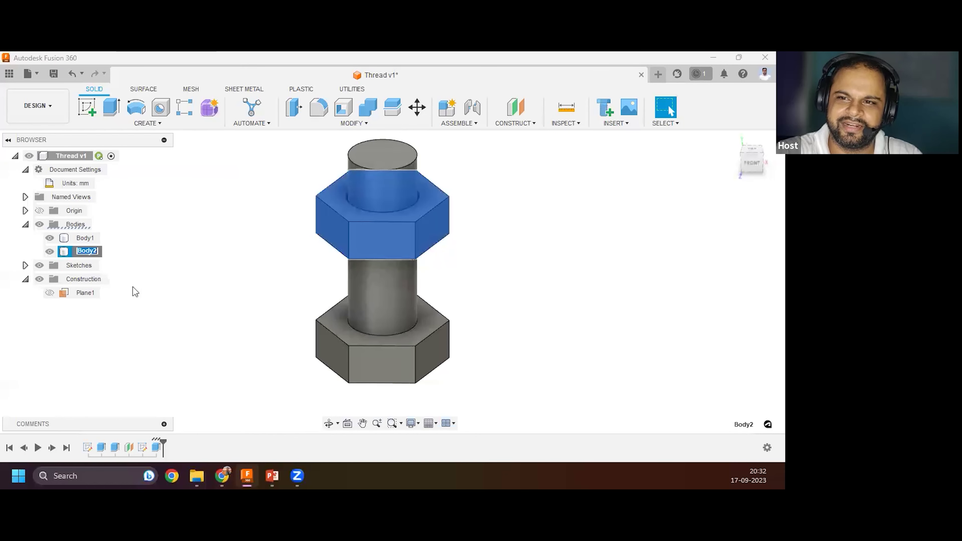
pyautogui.write('Nut')
pyautogui.press('Return')
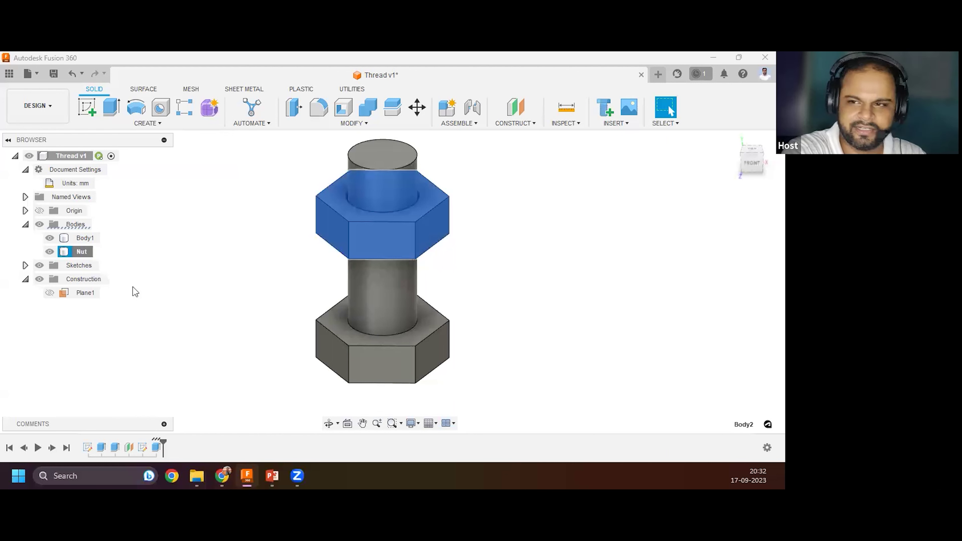
# Rename the bolt body, Body1, as Bold.
pyautogui.rightClick(91, 239)
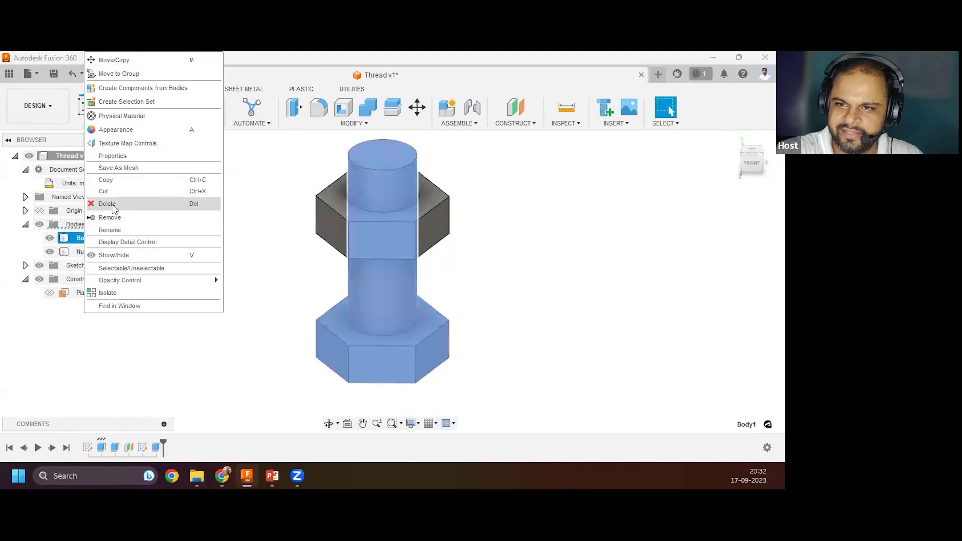
pyautogui.click(126, 233)
pyautogui.write('Bold')
pyautogui.press('Return')
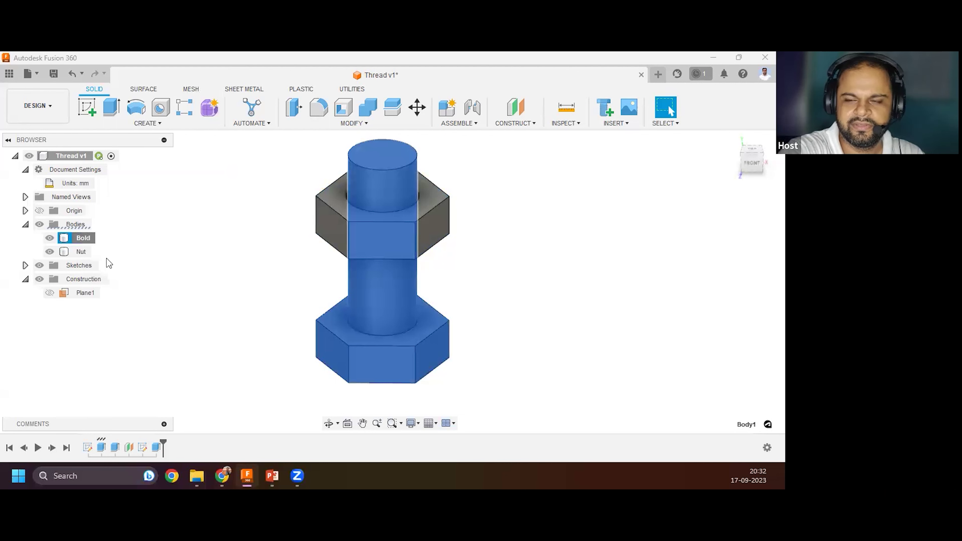
# Correct the bolt body's name to Bolt.
pyautogui.rightClick(83, 238)
pyautogui.click(125, 230)
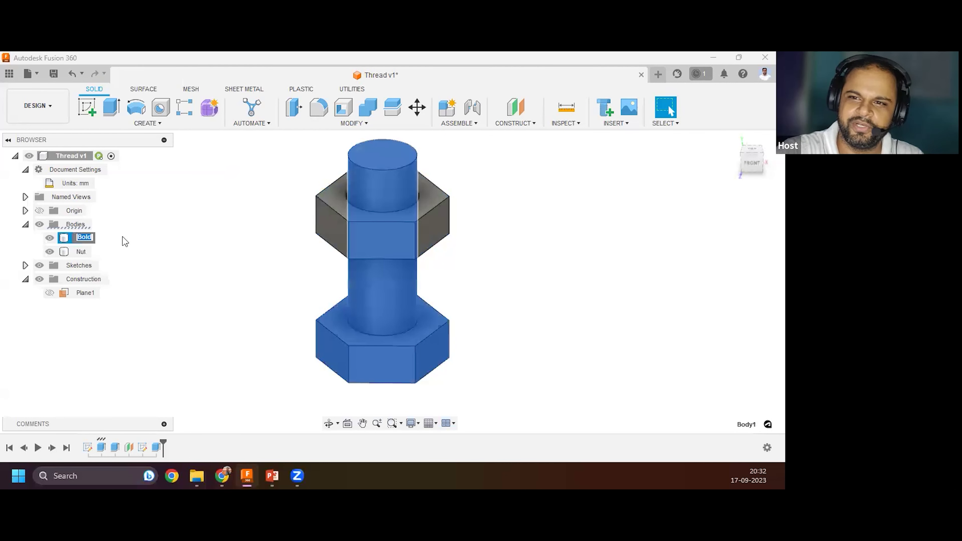
pyautogui.write('Bolt')
pyautogui.press('Return')
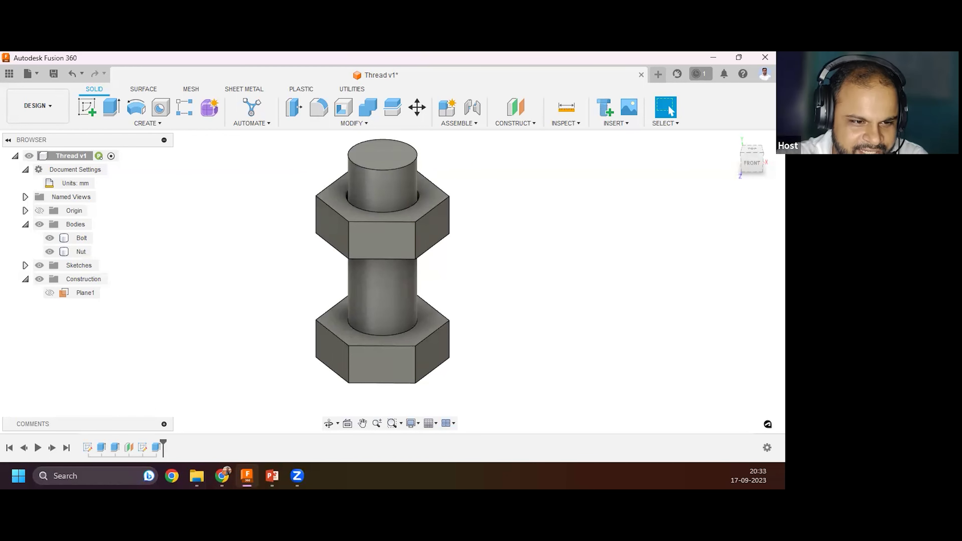
# Show the origin and examine how its planes and axes sit relative to the bolt and nut from several angles and distances.
pyautogui.click(40, 211)
pyautogui.scroll(-3, 451, 252)
pyautogui.scroll(5, 451, 325)
pyautogui.keyDown('shift'); pyautogui.moveTo(363, 314); pyautogui.dragTo(385, 269, button='middle'); pyautogui.keyUp('shift')
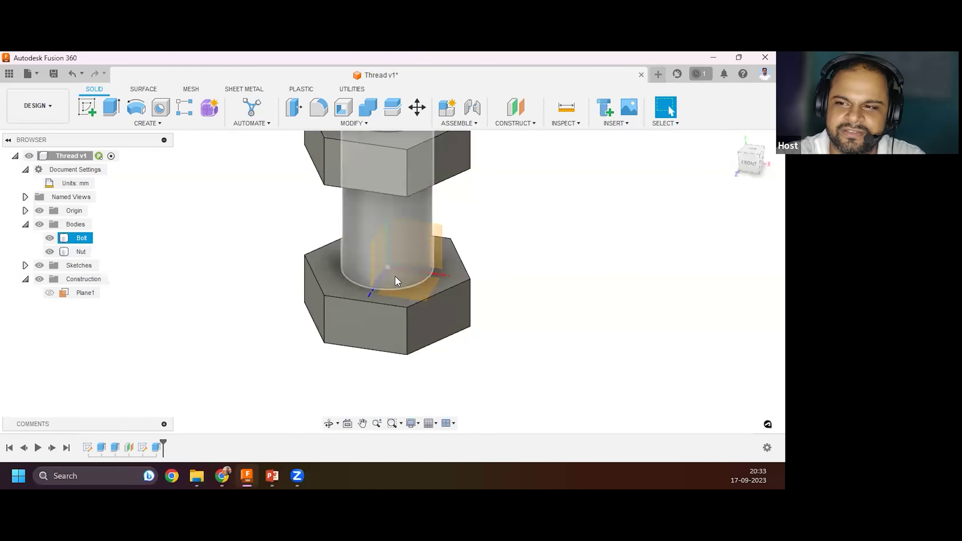
pyautogui.scroll(-5, 395, 277)
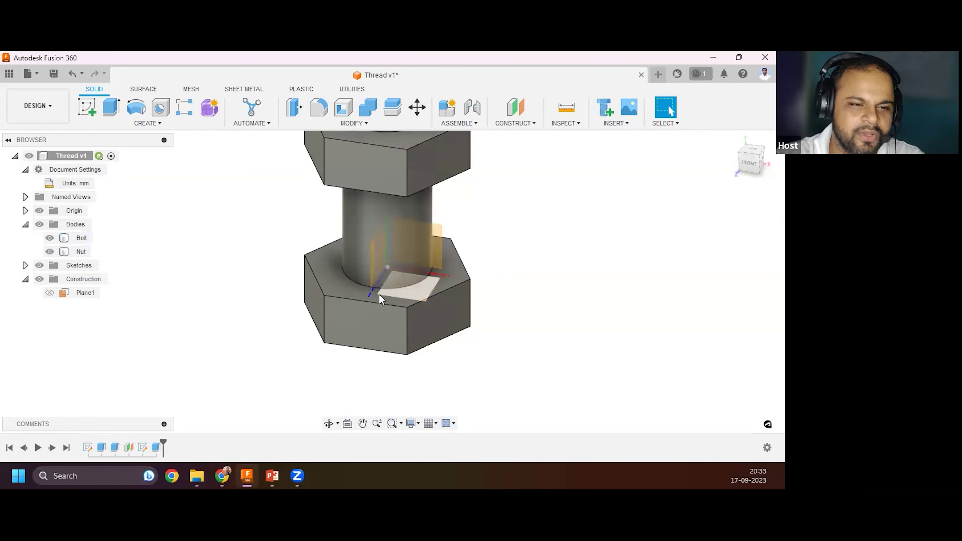
pyautogui.scroll(2, 379, 317)
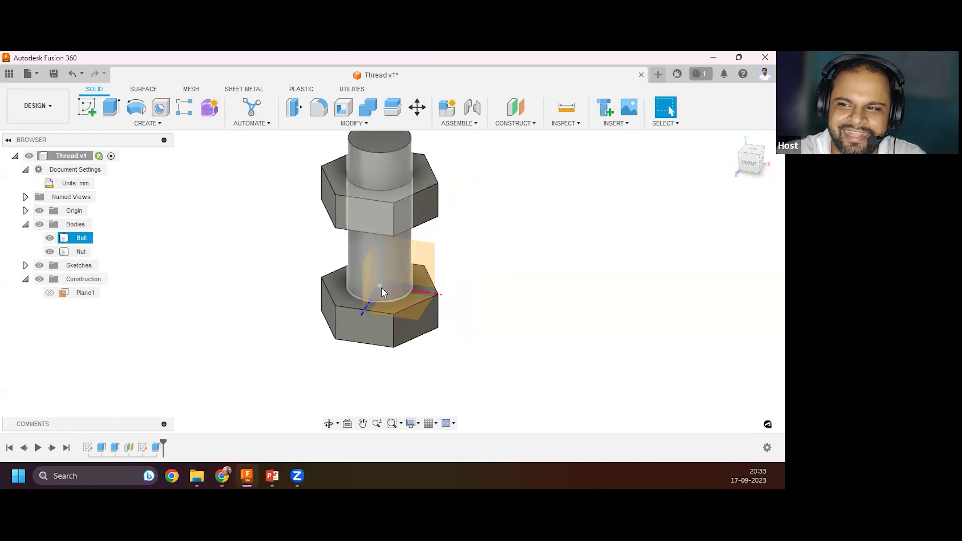
pyautogui.click(373, 365)
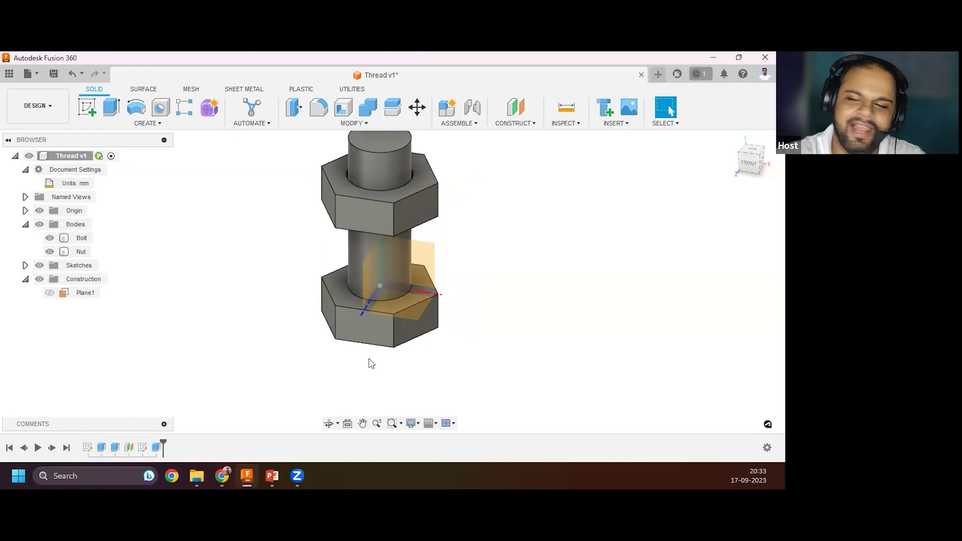
pyautogui.moveTo(375, 349)
pyautogui.keyDown('shift'); pyautogui.mouseDown(button='middle')
pyautogui.moveTo(393, 350)
pyautogui.moveTo(405, 307)
pyautogui.moveTo(387, 349)
pyautogui.mouseUp(button='middle'); pyautogui.keyUp('shift')
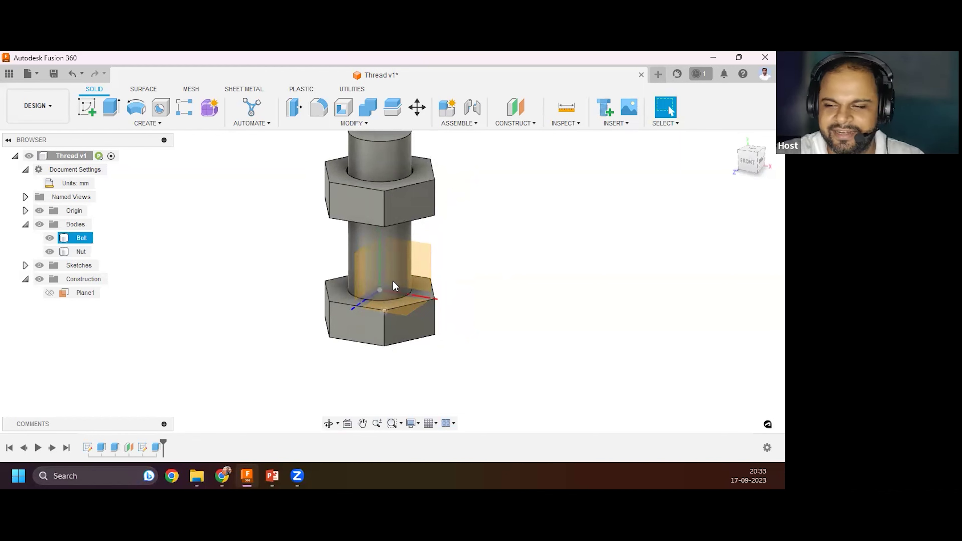
pyautogui.scroll(-3, 383, 320)
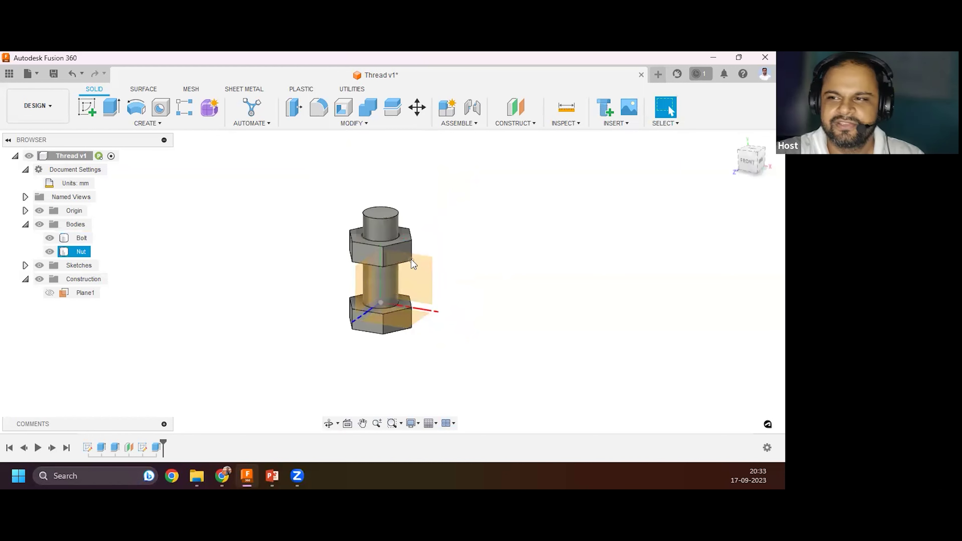
pyautogui.scroll(-2, 343, 338)
pyautogui.keyDown('shift'); pyautogui.moveTo(344, 337); pyautogui.dragTo(386, 303, button='middle'); pyautogui.keyUp('shift')
pyautogui.scroll(-8, 389, 296)
pyautogui.scroll(-4, 386, 298)
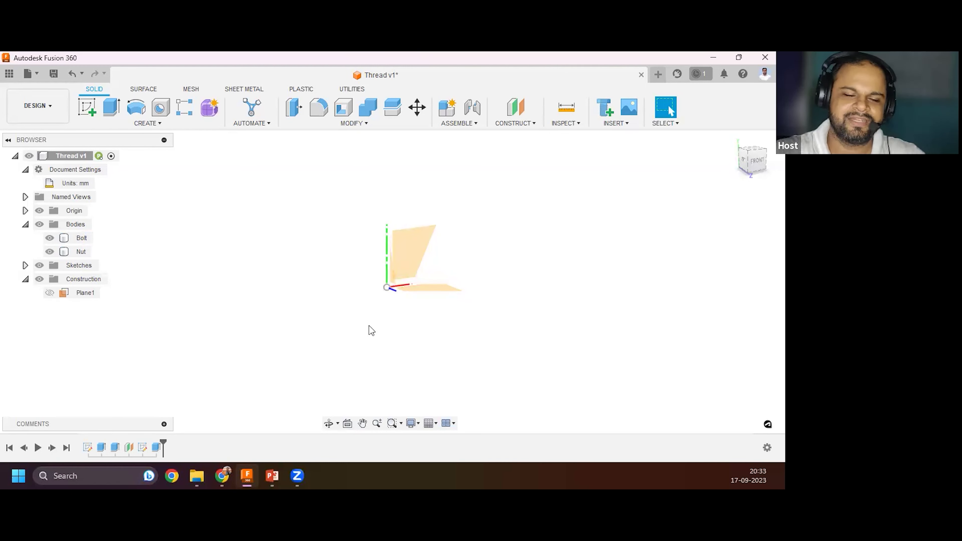
pyautogui.keyDown('shift'); pyautogui.moveTo(394, 311); pyautogui.dragTo(371, 301, button='middle'); pyautogui.keyUp('shift')
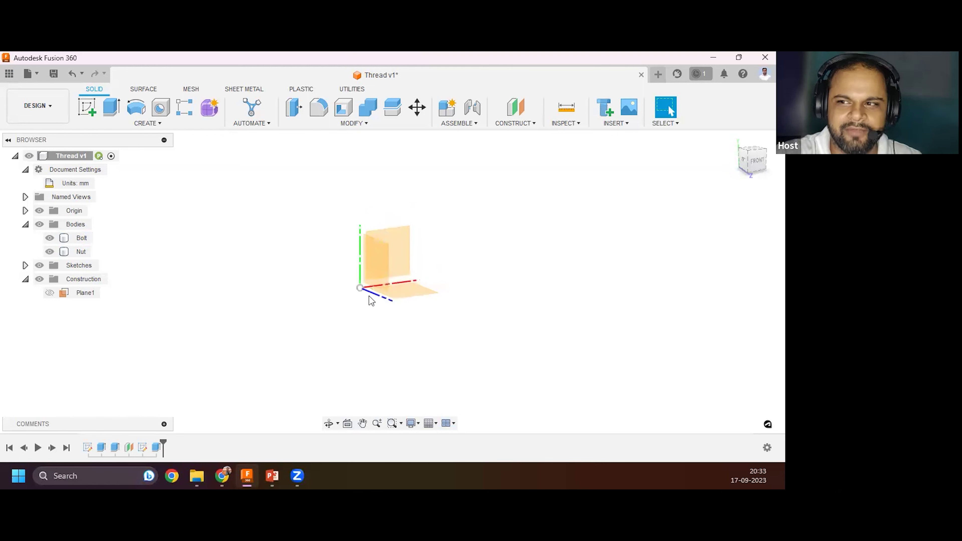
pyautogui.scroll(4, 362, 290)
pyautogui.scroll(2, 386, 265)
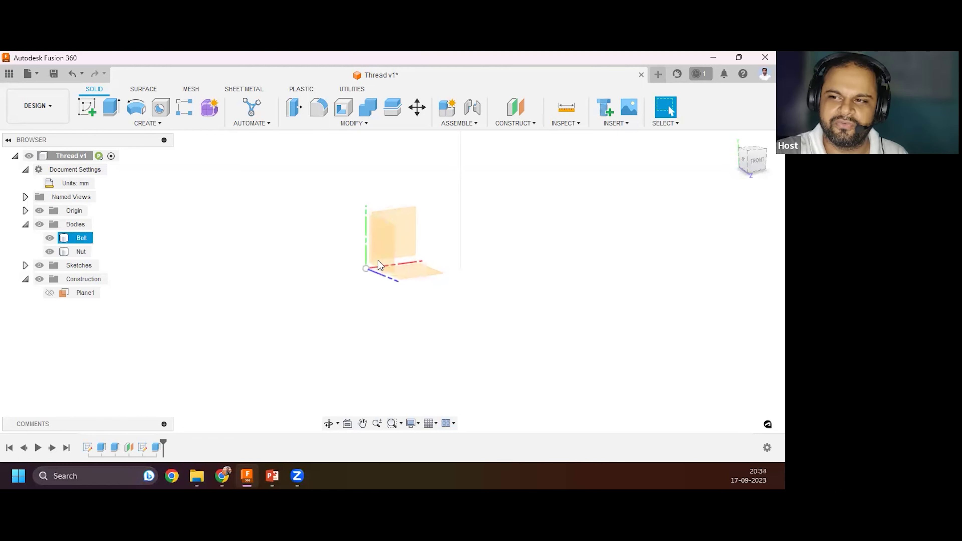
pyautogui.scroll(5, 354, 275)
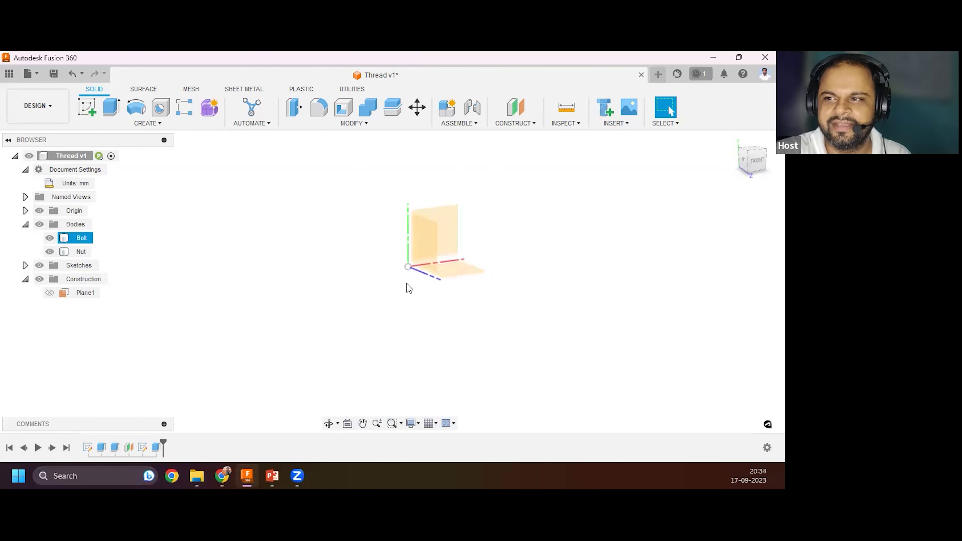
pyautogui.scroll(-5, 402, 285)
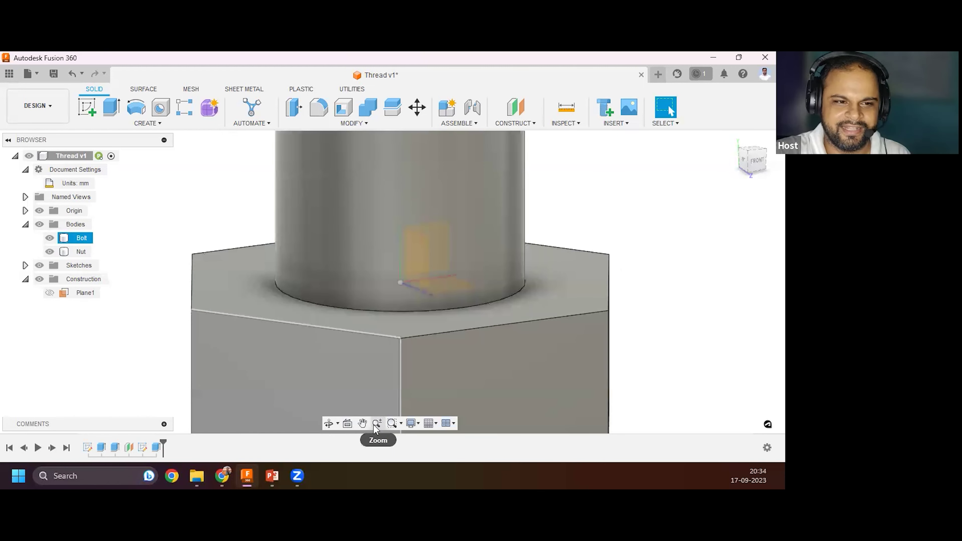
pyautogui.scroll(-5, 379, 290)
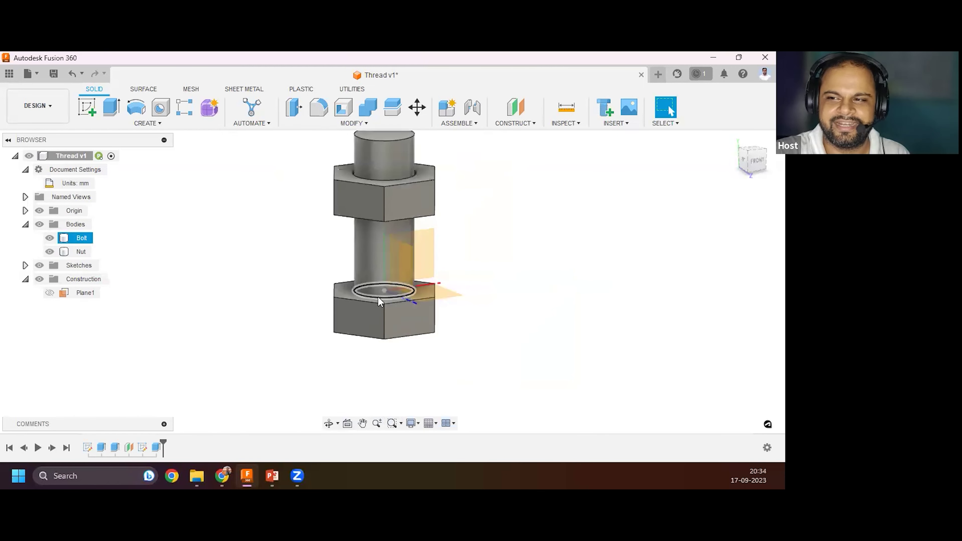
pyautogui.scroll(-3, 378, 297)
pyautogui.click(395, 182)
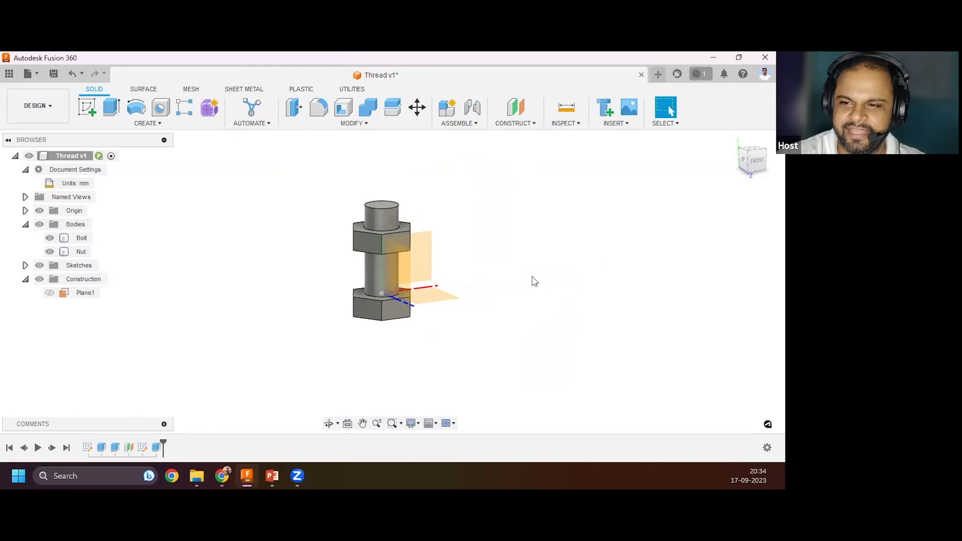
pyautogui.keyDown('shift'); pyautogui.moveTo(365, 318); pyautogui.dragTo(396, 287, button='middle'); pyautogui.keyUp('shift')
pyautogui.scroll(3, 395, 282)
pyautogui.keyDown('shift'); pyautogui.moveTo(399, 337); pyautogui.dragTo(422, 349, button='middle'); pyautogui.keyUp('shift')
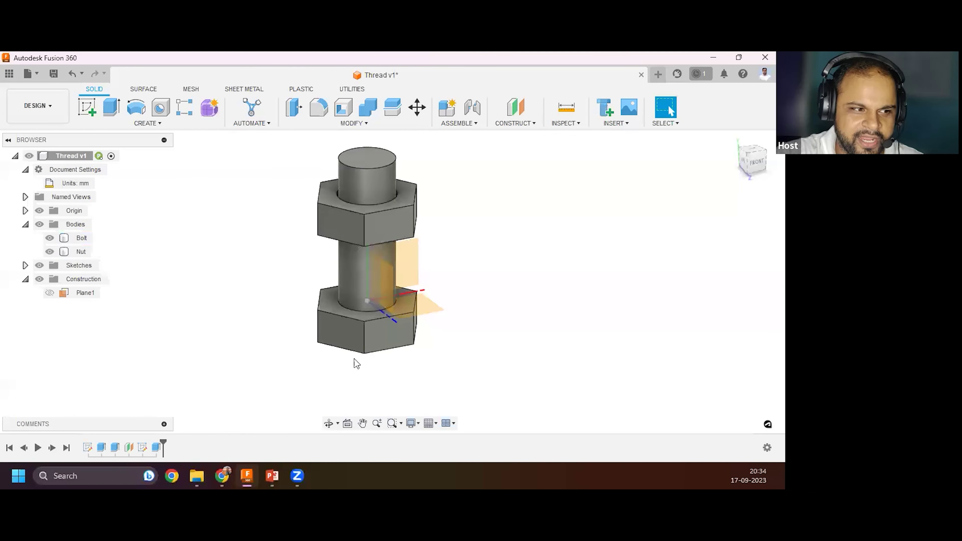
pyautogui.scroll(-2, 404, 295)
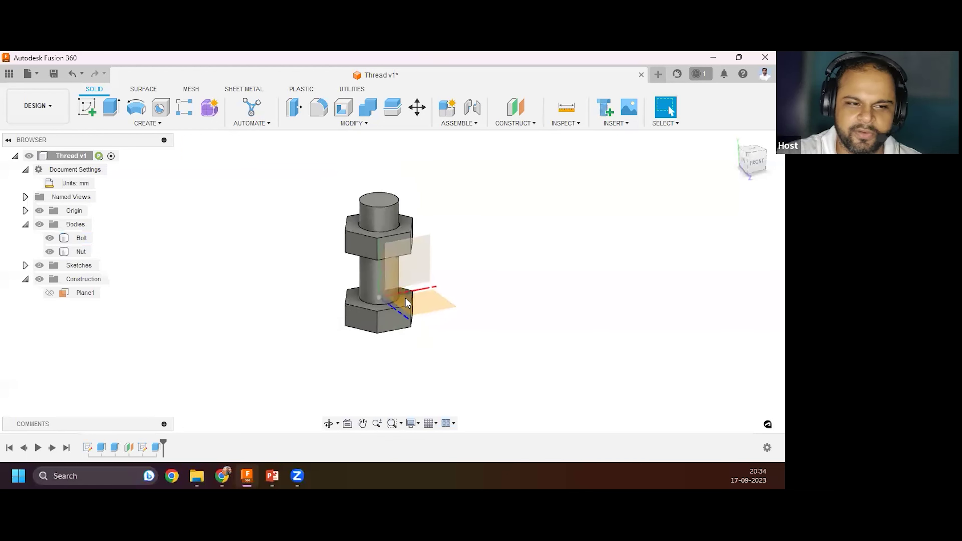
pyautogui.scroll(3, 383, 305)
pyautogui.keyDown('shift'); pyautogui.moveTo(362, 314); pyautogui.dragTo(303, 341, button='middle'); pyautogui.keyUp('shift')
pyautogui.scroll(3, 325, 325)
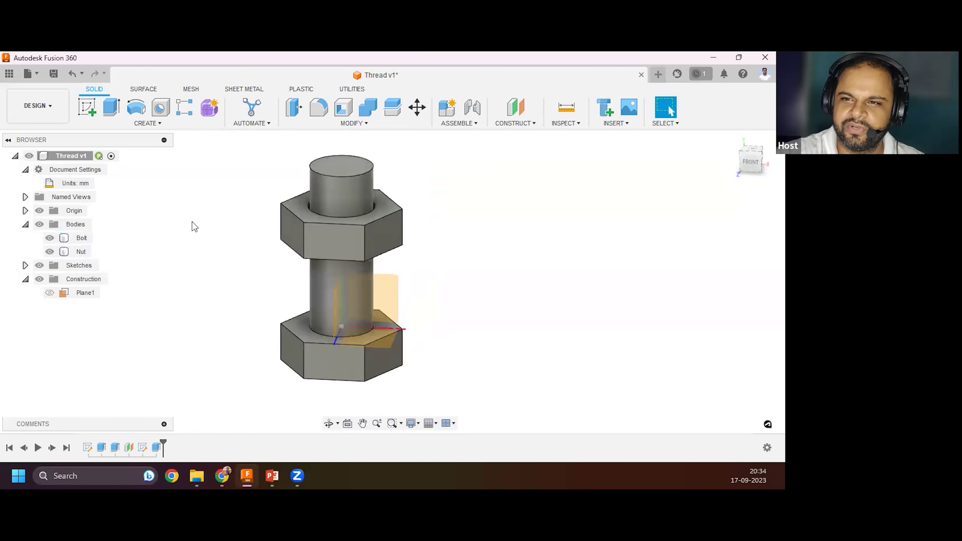
# Start a Thread feature, hide the origin and select the bolt shank's cylindrical face for the thread.
pyautogui.click(152, 124)
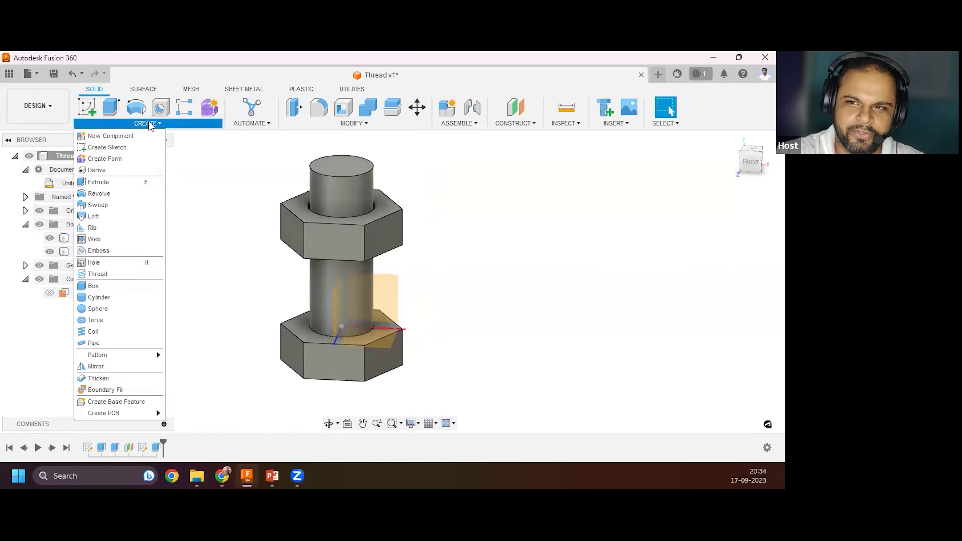
pyautogui.click(105, 276)
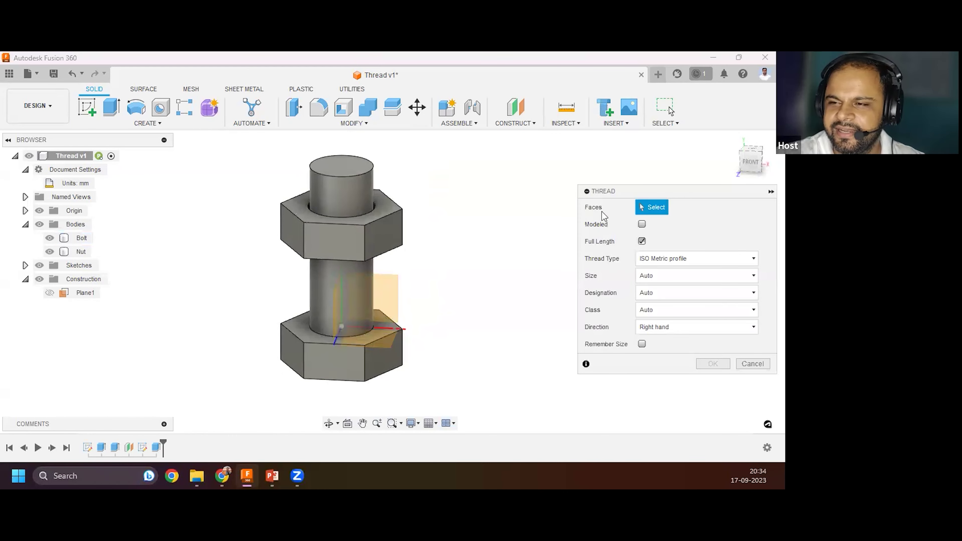
pyautogui.moveTo(644, 191); pyautogui.dragTo(499, 160)
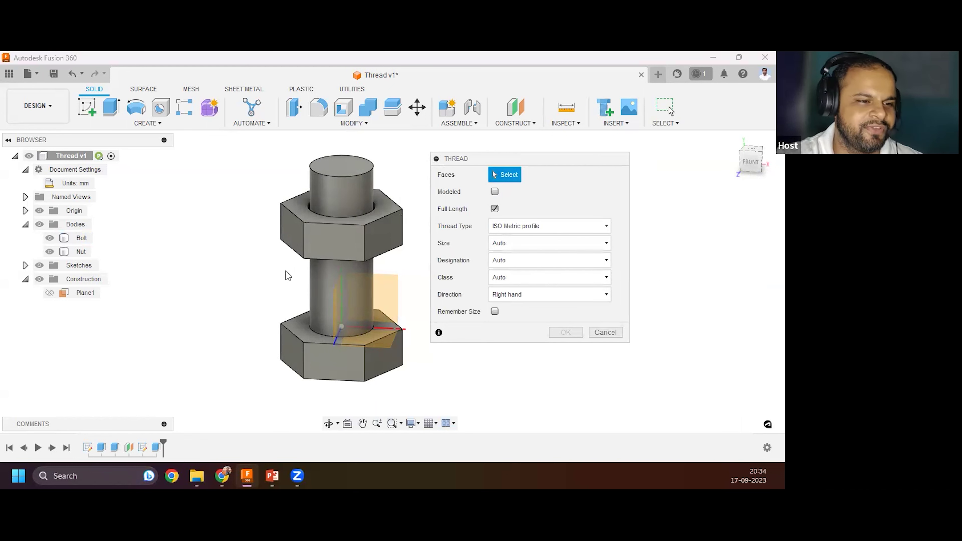
pyautogui.scroll(-3, 286, 275)
pyautogui.scroll(5, 321, 240)
pyautogui.scroll(-1, 324, 173)
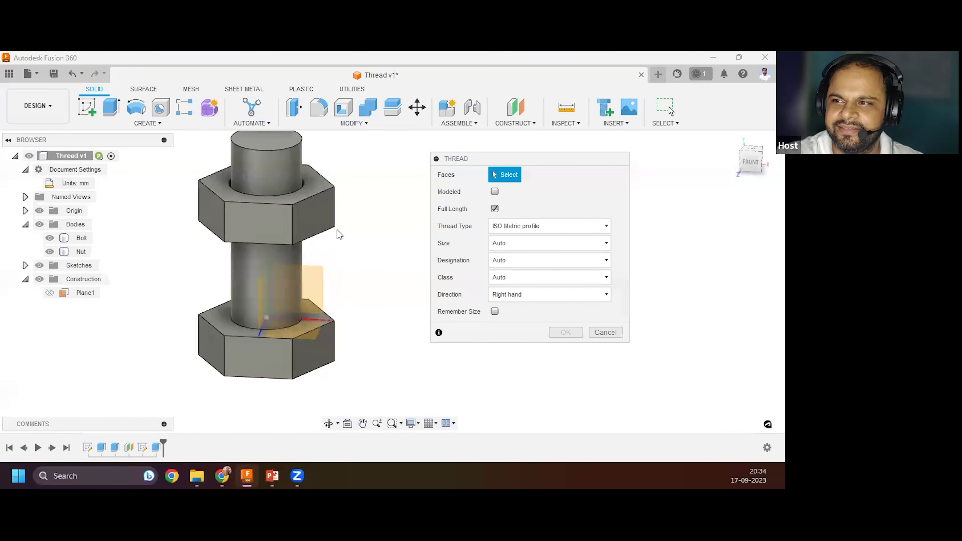
pyautogui.moveTo(516, 166); pyautogui.dragTo(474, 168)
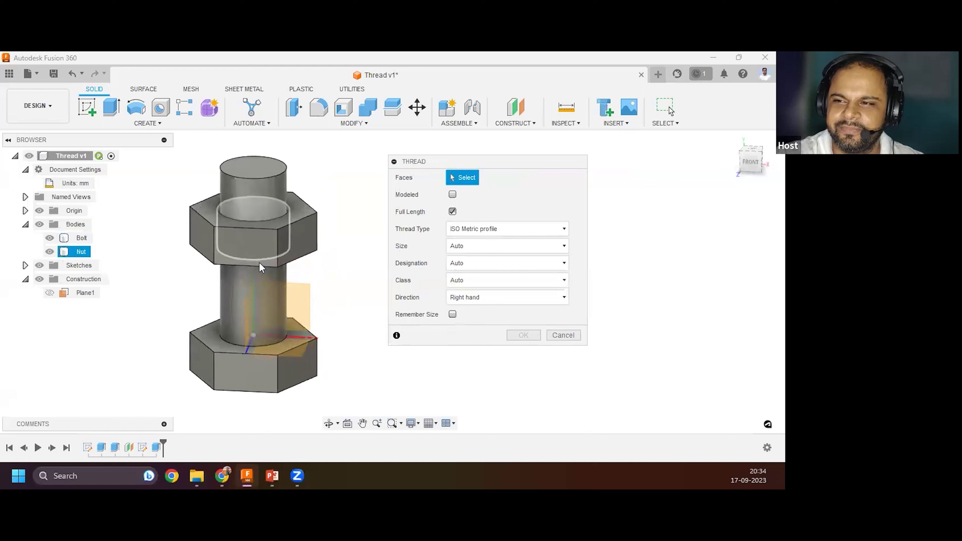
pyautogui.click(39, 210)
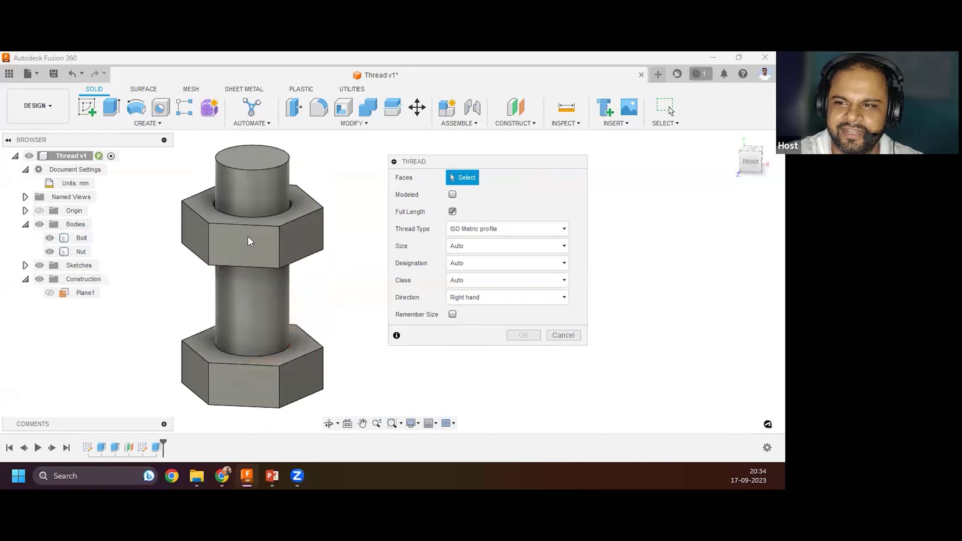
pyautogui.scroll(-2, 368, 262)
pyautogui.scroll(2, 308, 272)
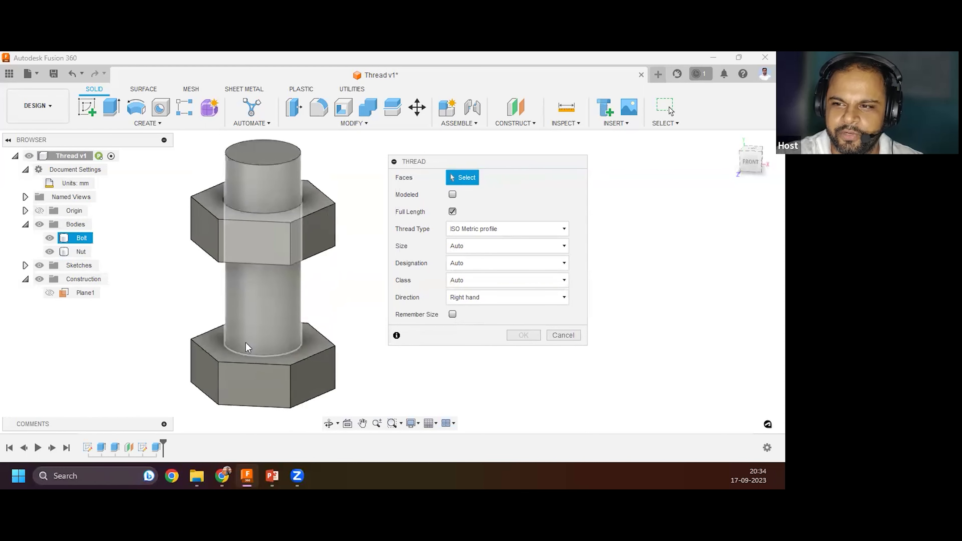
pyautogui.click(269, 289)
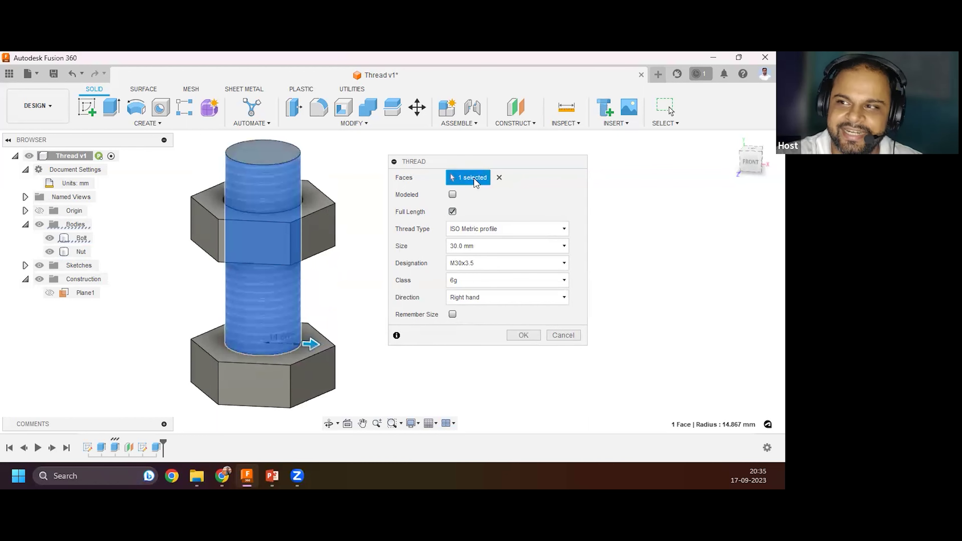
pyautogui.keyDown('shift'); pyautogui.moveTo(354, 307); pyautogui.dragTo(298, 306, button='middle'); pyautogui.keyUp('shift')
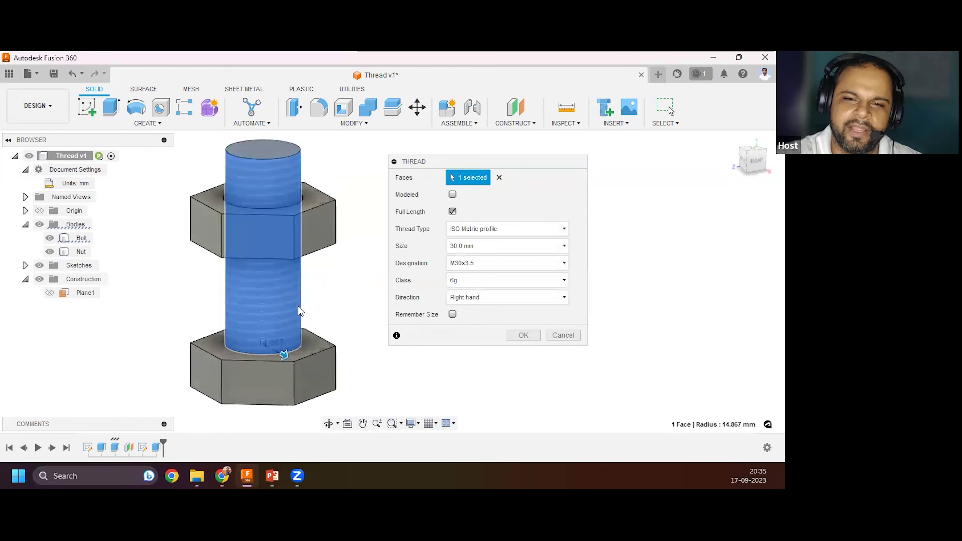
# Make the bolt shank's thread modeled instead of cosmetic.
pyautogui.hotkey('alt', 'Tab')
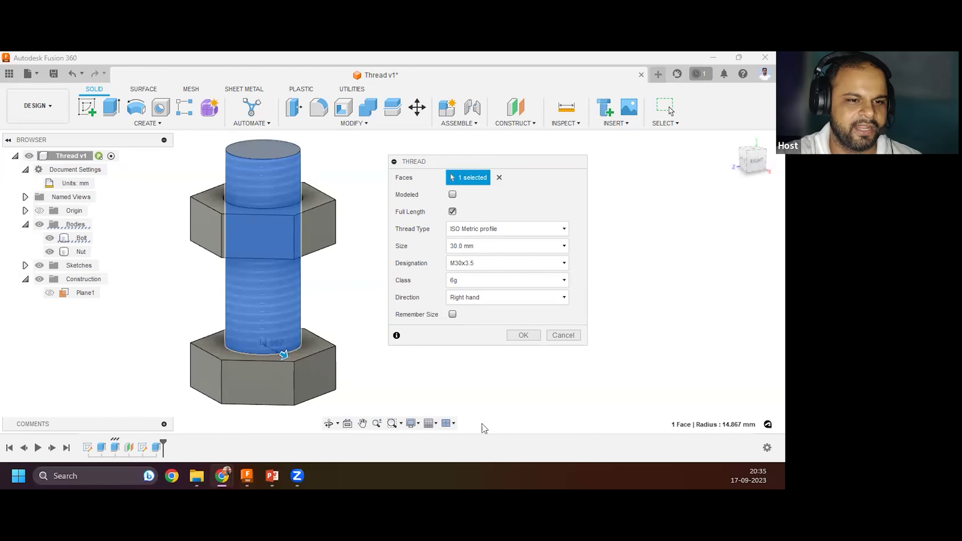
pyautogui.scroll(-1, 297, 328)
pyautogui.scroll(2, 327, 269)
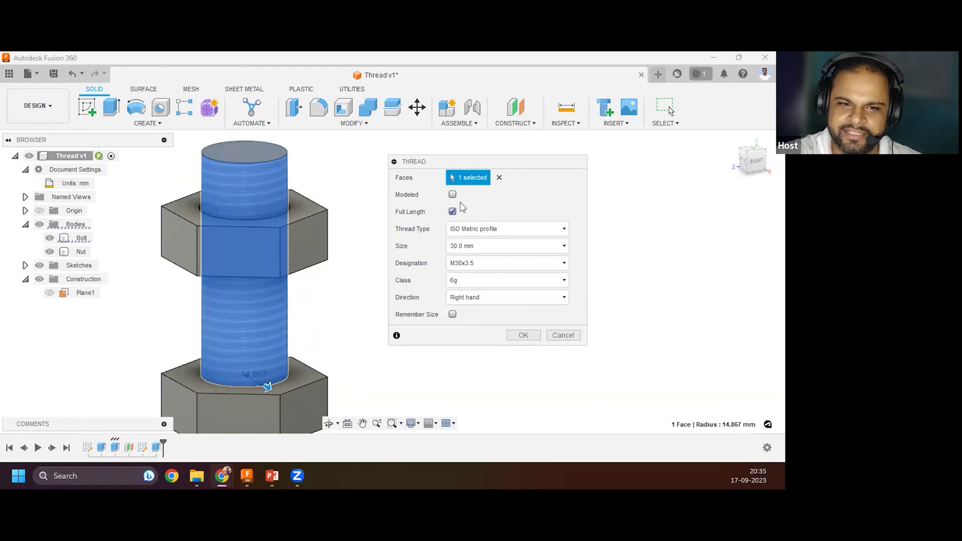
pyautogui.scroll(-2, 268, 283)
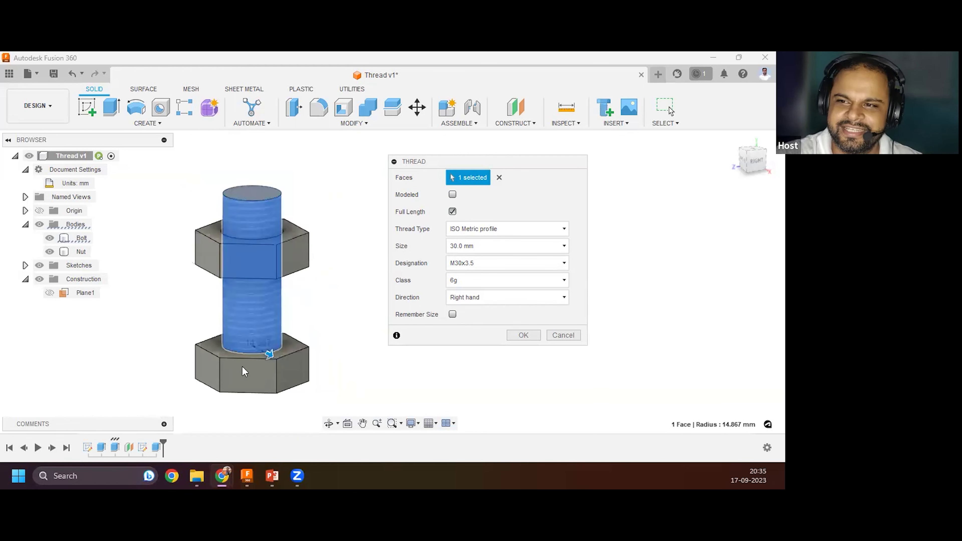
pyautogui.scroll(2, 271, 349)
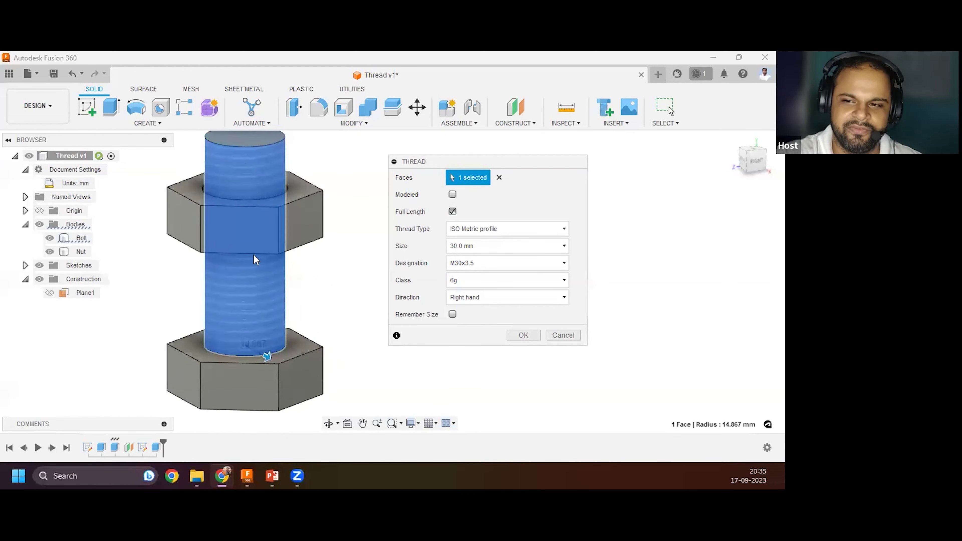
pyautogui.scroll(2, 261, 178)
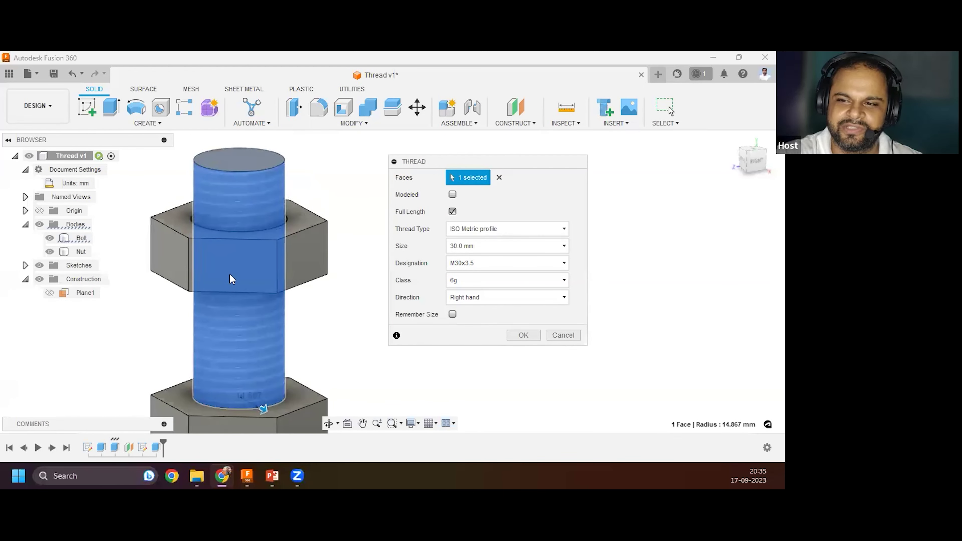
pyautogui.scroll(-1, 232, 280)
pyautogui.click(452, 195)
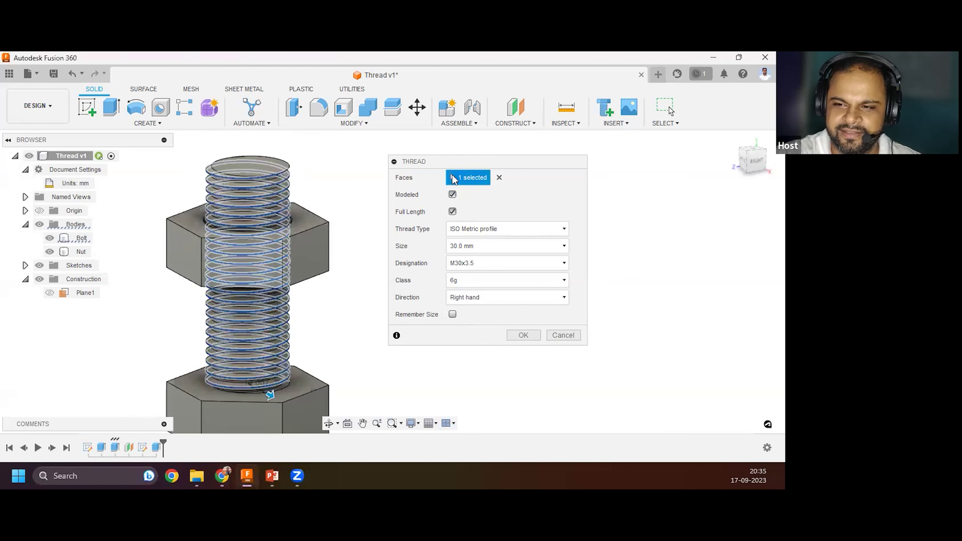
# Inspect the modeled thread profile up close and set the thread type to ANSI Metric M Profile.
pyautogui.scroll(2, 255, 271)
pyautogui.moveTo(254, 288); pyautogui.dragTo(243, 243, button='middle')
pyautogui.scroll(-2, 250, 266)
pyautogui.scroll(8, 227, 264)
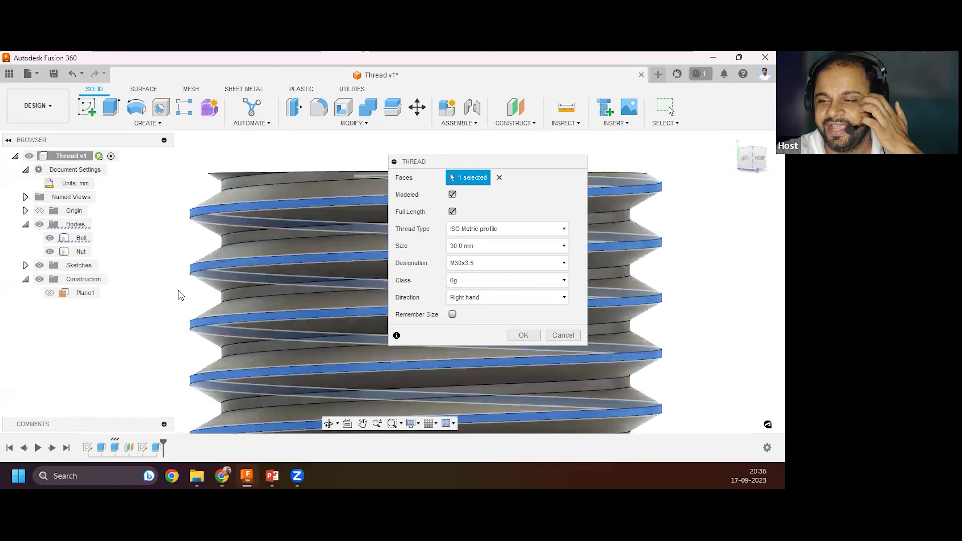
pyautogui.scroll(-8, 181, 295)
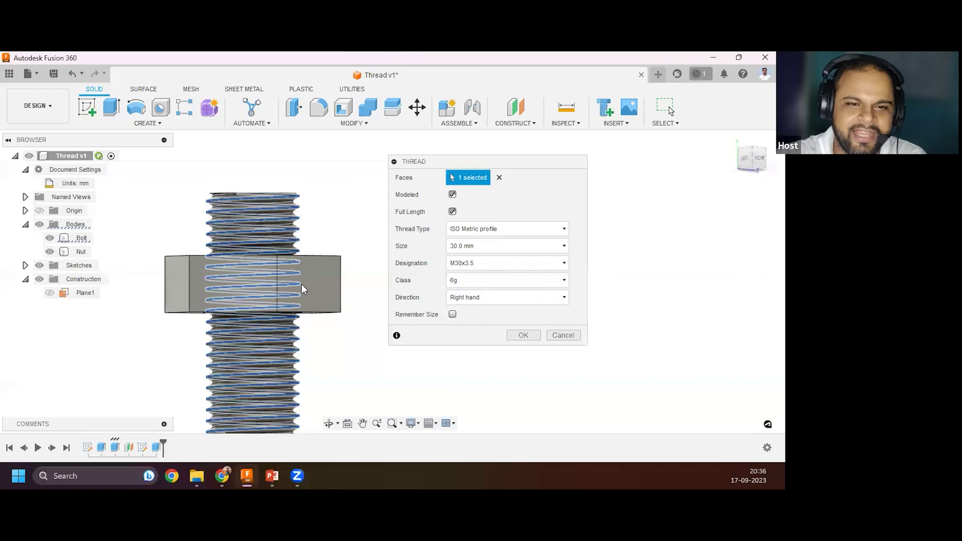
pyautogui.scroll(4, 253, 198)
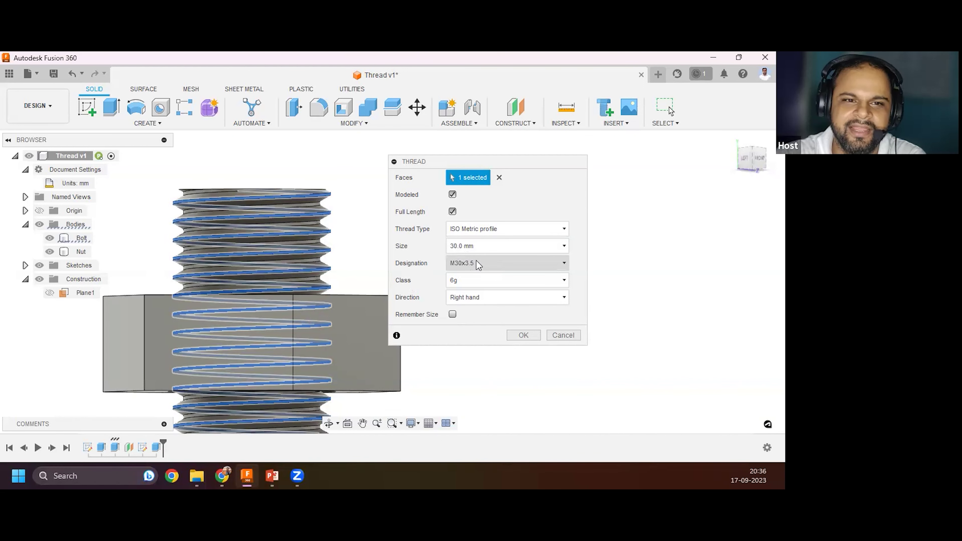
pyautogui.click(496, 229)
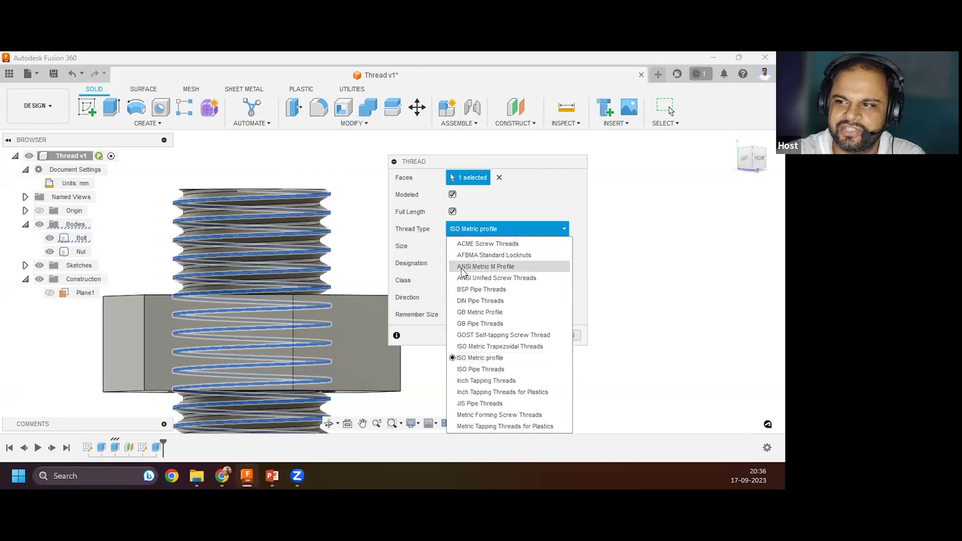
pyautogui.click(482, 267)
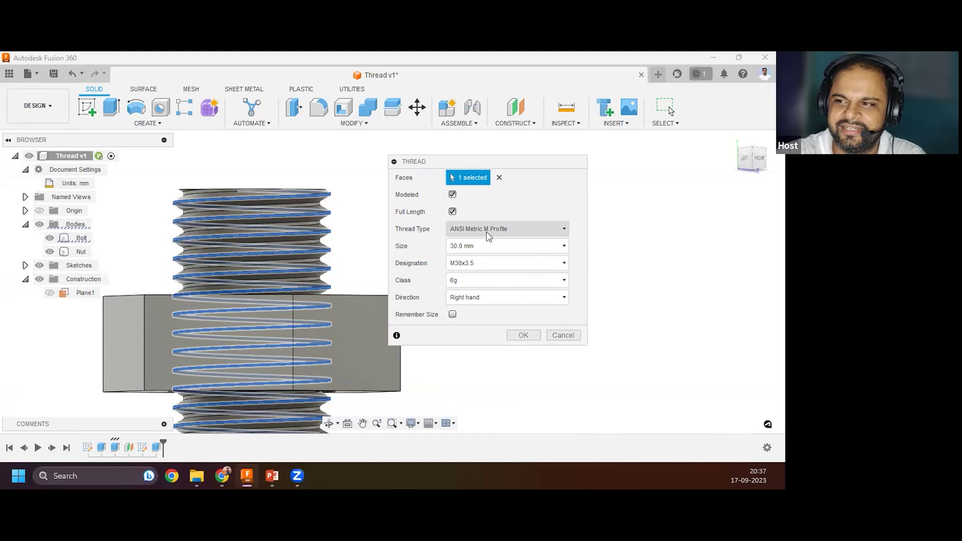
# Switch the thread type to ISO Metric profile for comparison and return it to ANSI Metric M Profile.
pyautogui.scroll(3, 223, 193)
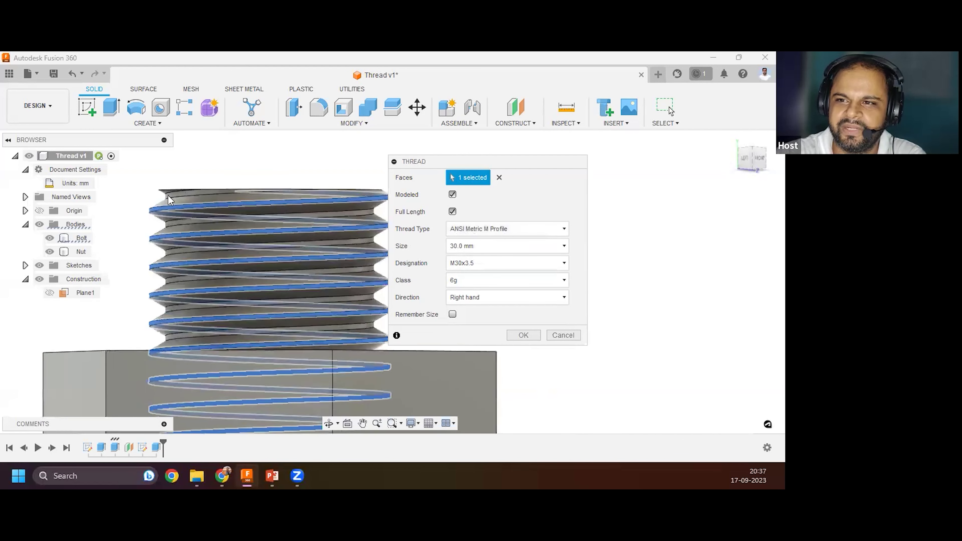
pyautogui.click(487, 233)
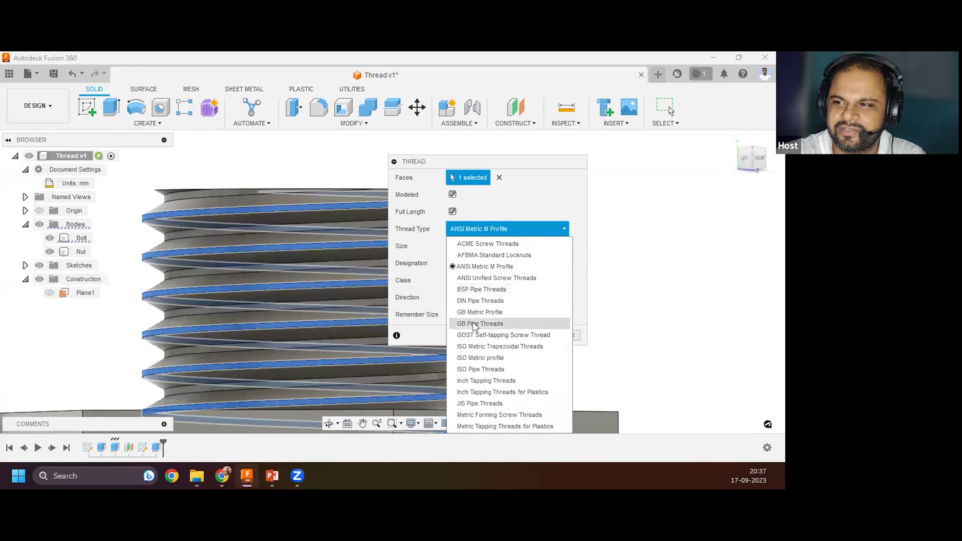
pyautogui.click(484, 359)
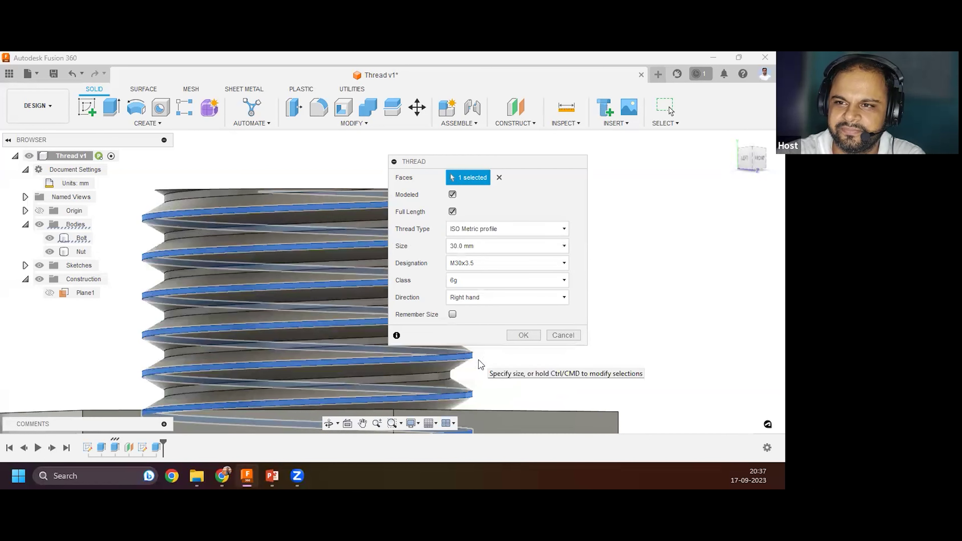
pyautogui.click(509, 232)
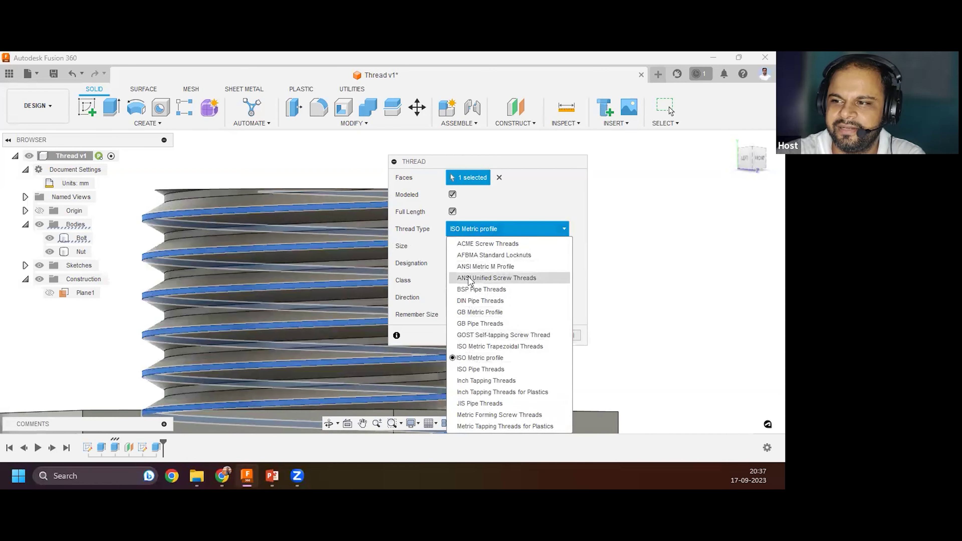
pyautogui.click(474, 267)
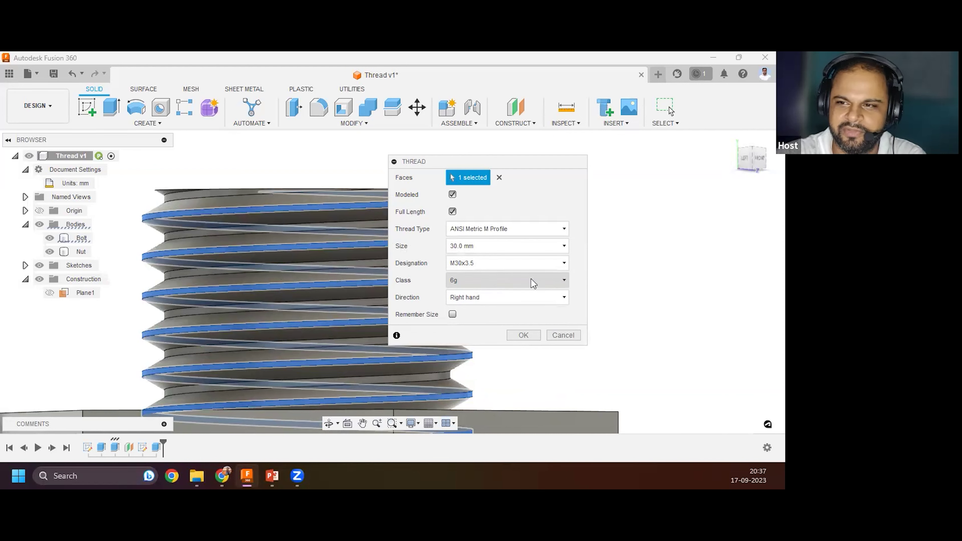
# Try the M30x0.75 and M30x1 designations on the shank thread and choose M30x3.
pyautogui.click(503, 263)
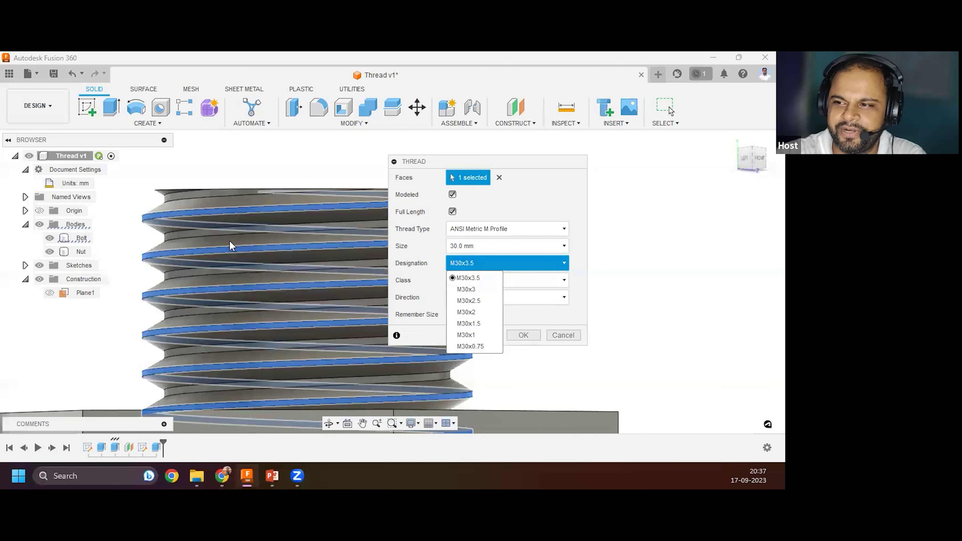
pyautogui.click(471, 347)
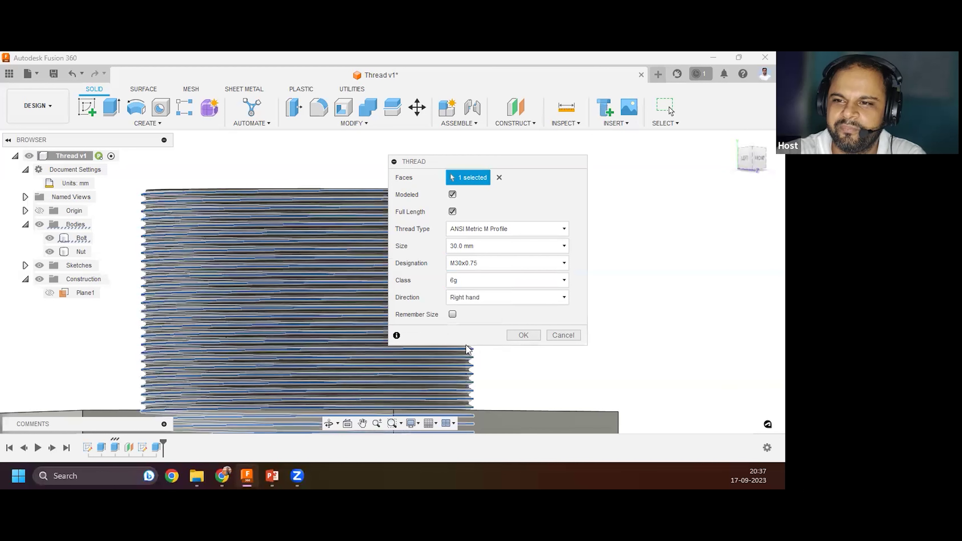
pyautogui.click(498, 265)
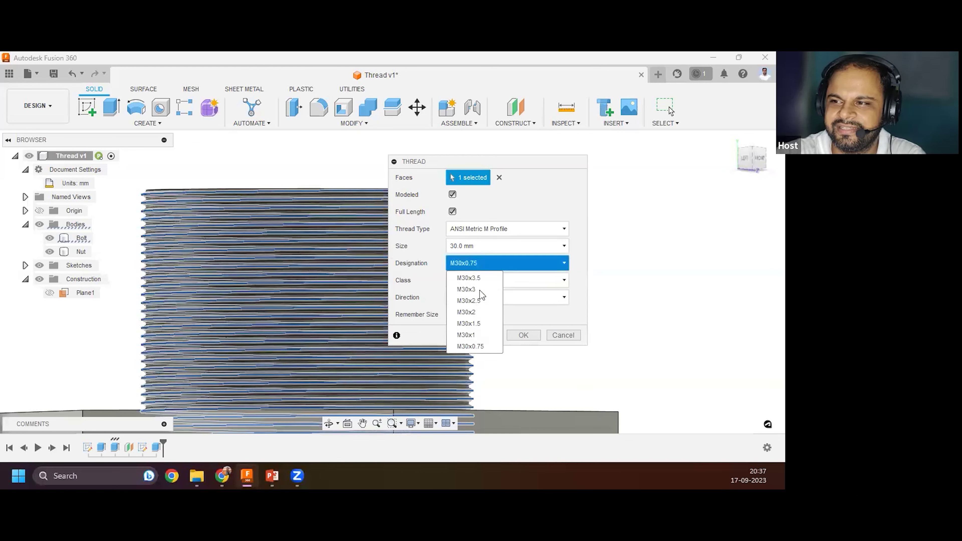
pyautogui.click(472, 333)
pyautogui.click(489, 264)
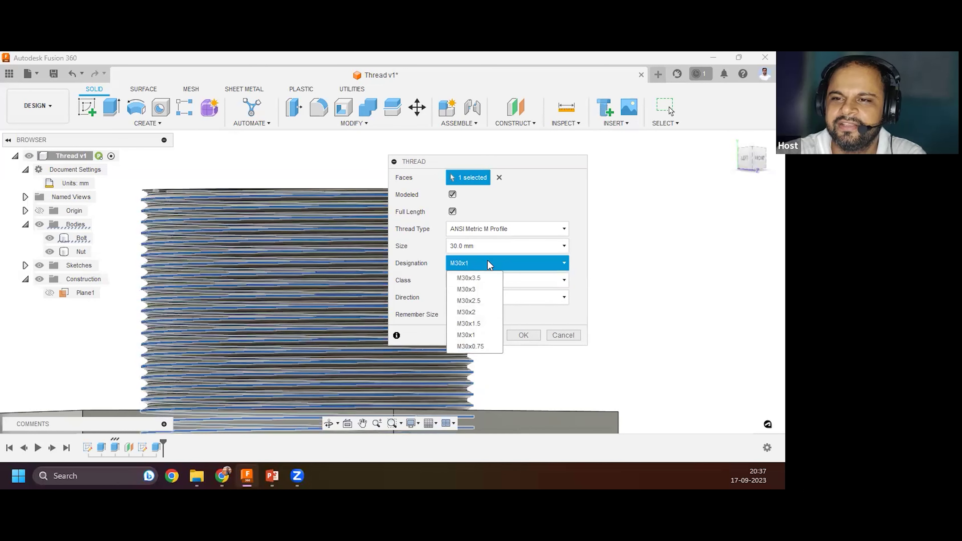
pyautogui.click(477, 290)
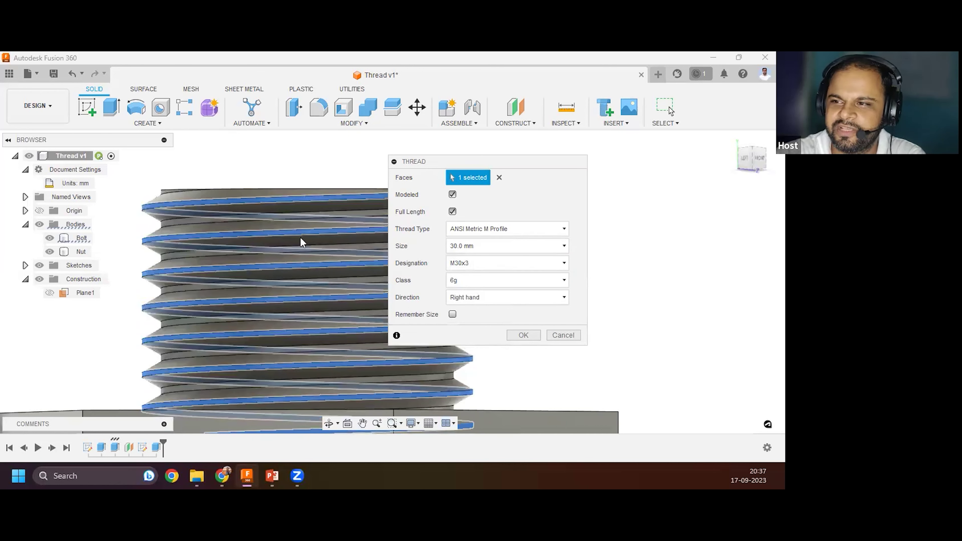
# Compare the thread profile with the M30x2 designation and return the designation to M30x3.
pyautogui.scroll(-4, 208, 167)
pyautogui.scroll(4, 191, 177)
pyautogui.scroll(3, 190, 175)
pyautogui.scroll(-3, 205, 280)
pyautogui.scroll(3, 244, 208)
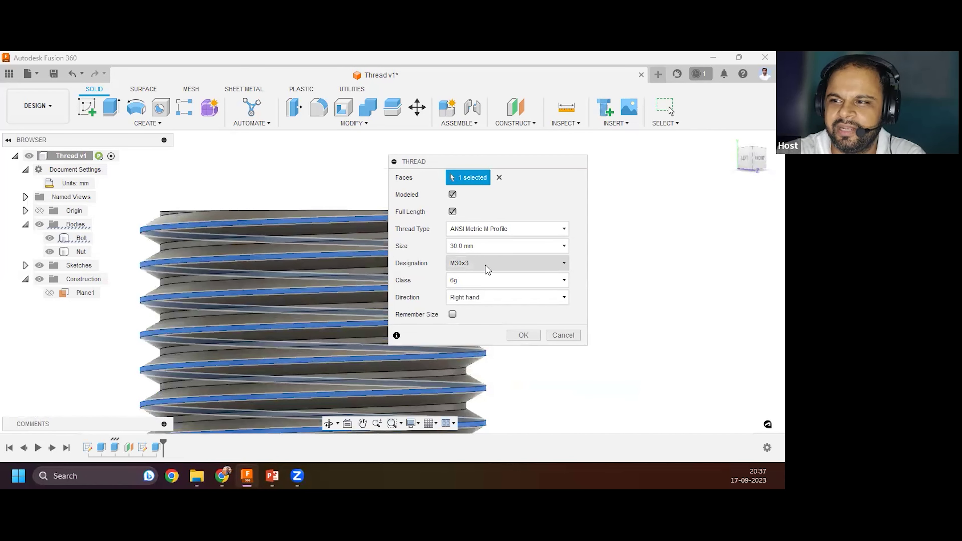
pyautogui.click(485, 265)
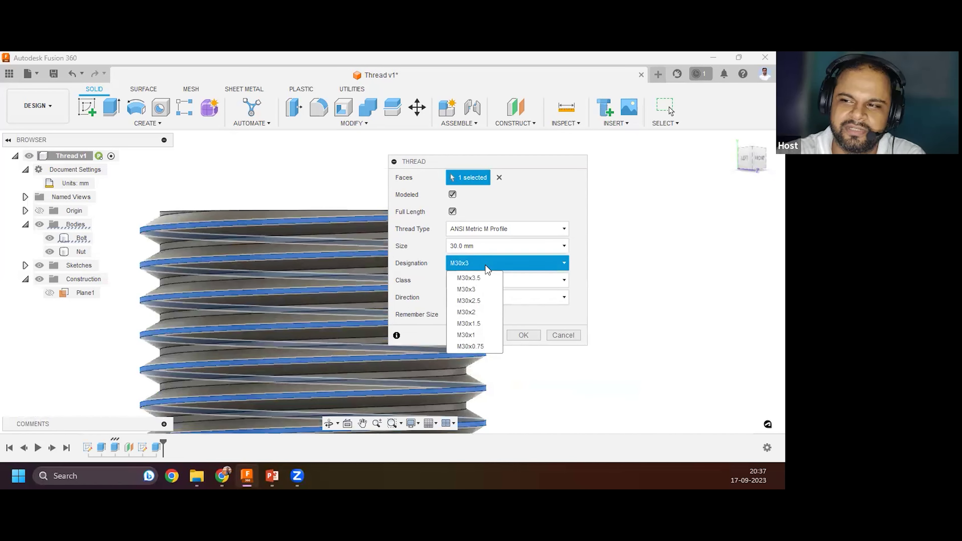
pyautogui.click(473, 313)
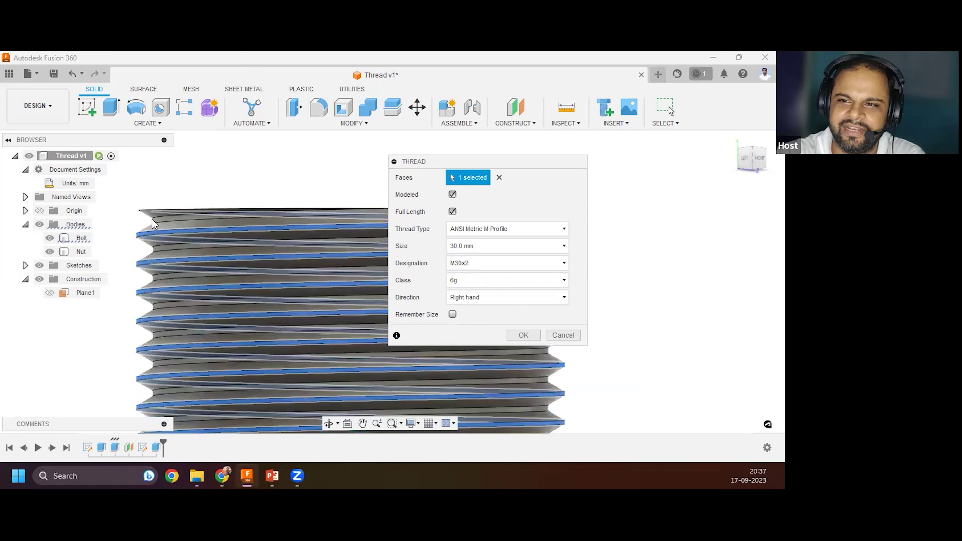
pyautogui.scroll(3, 152, 219)
pyautogui.click(482, 268)
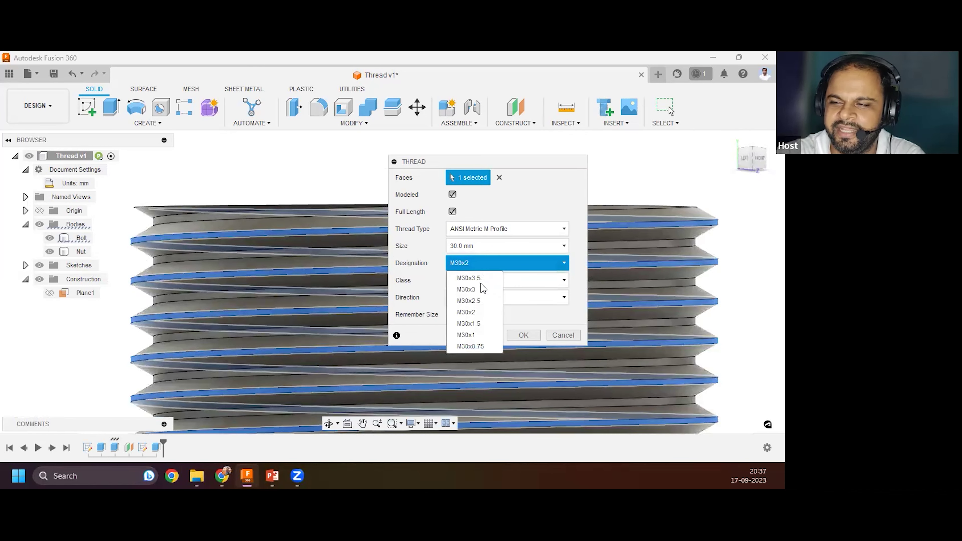
pyautogui.click(480, 290)
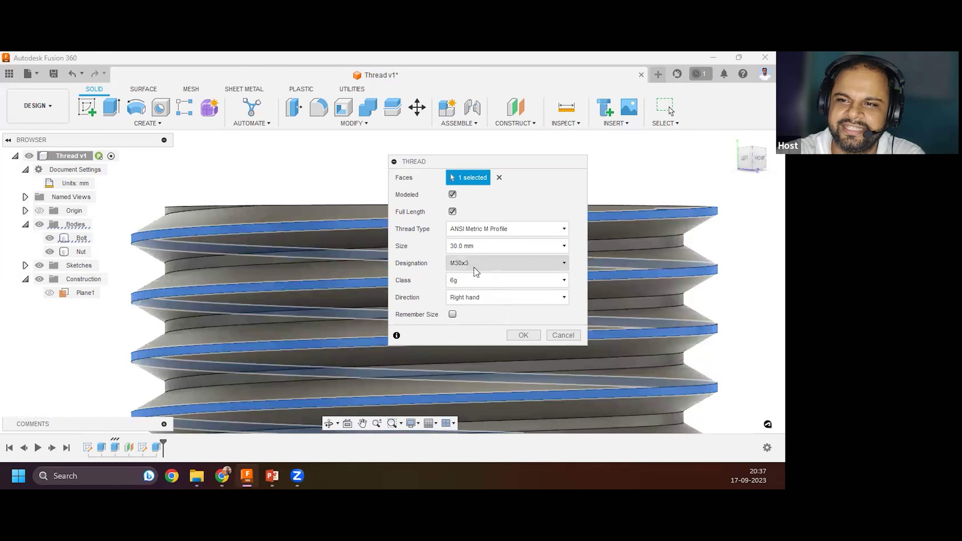
# Compare the shank thread with the 4g6g class and return the class to 6g.
pyautogui.scroll(-6, 255, 196)
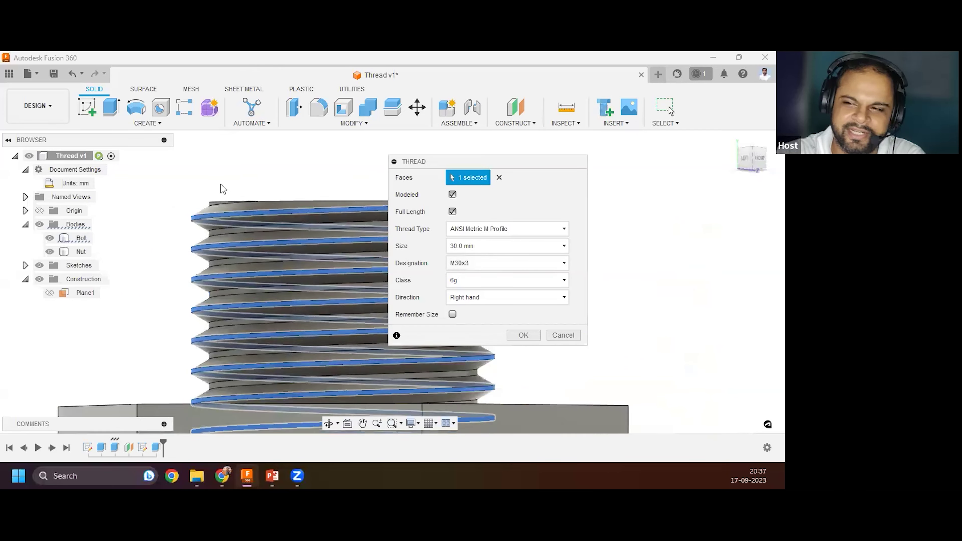
pyautogui.scroll(10, 224, 319)
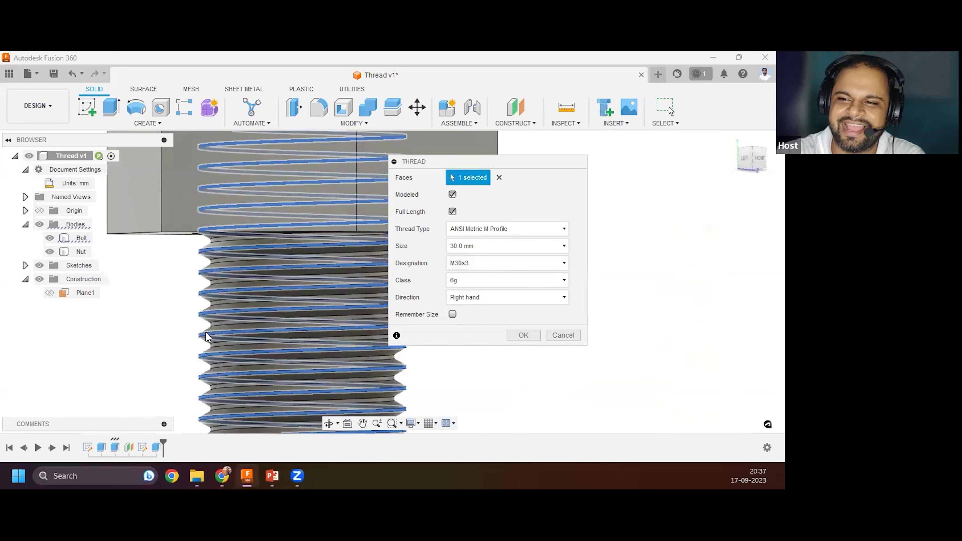
pyautogui.scroll(2, 207, 340)
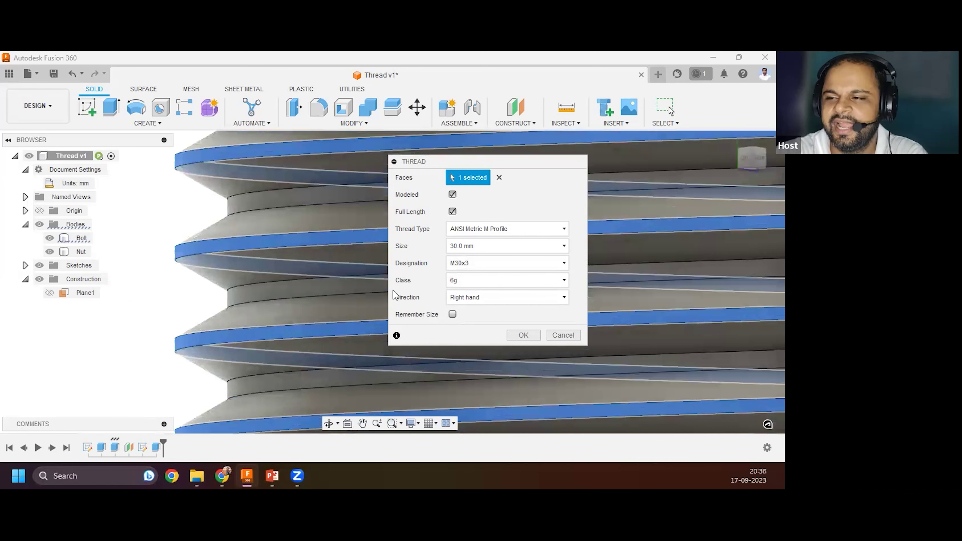
pyautogui.click(476, 280)
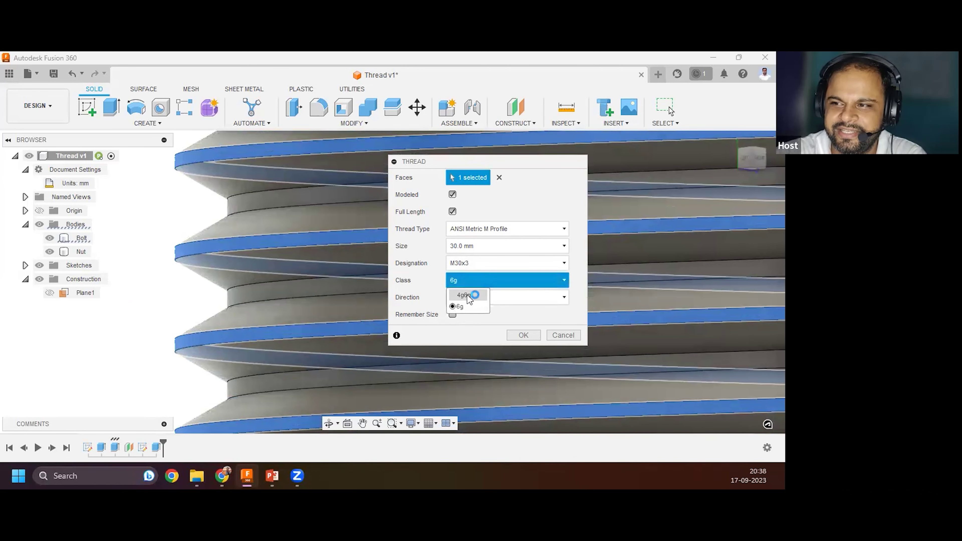
pyautogui.click(467, 295)
pyautogui.click(485, 280)
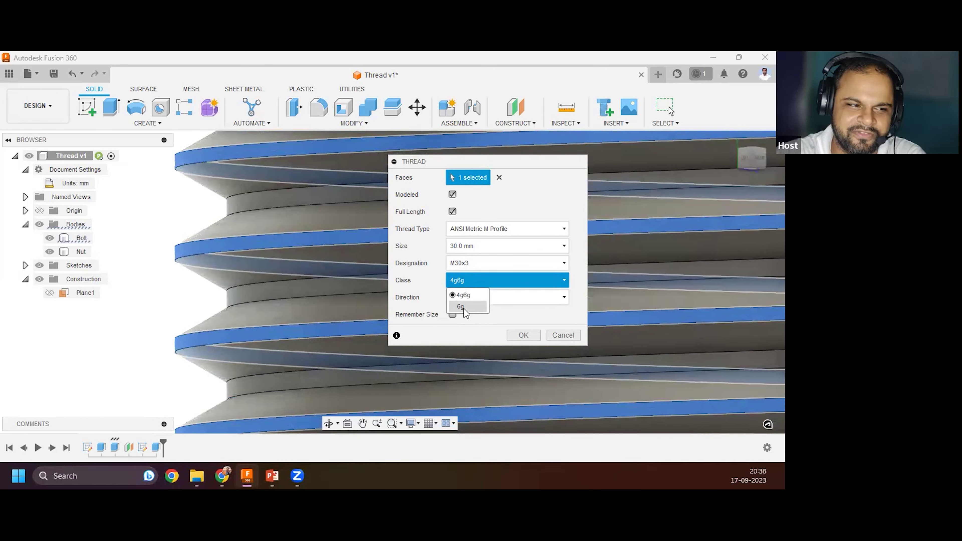
pyautogui.click(460, 309)
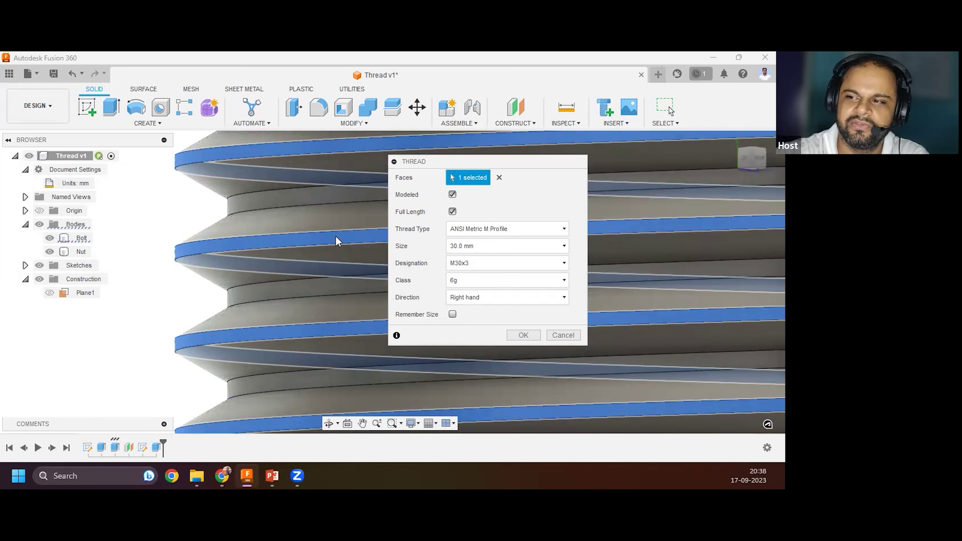
# Examine the modeled thread preview along the whole bolt shank and through the nut.
pyautogui.scroll(-5, 236, 265)
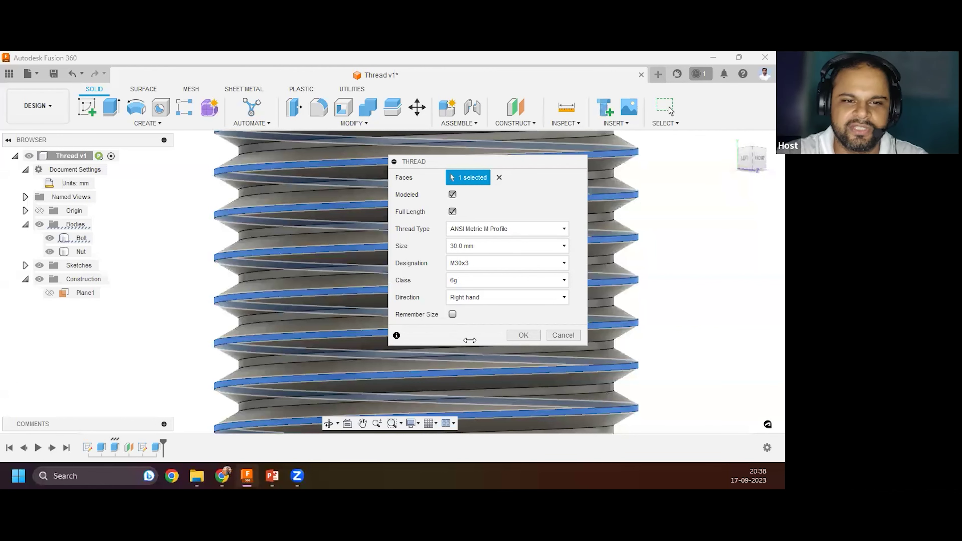
pyautogui.scroll(-2, 239, 249)
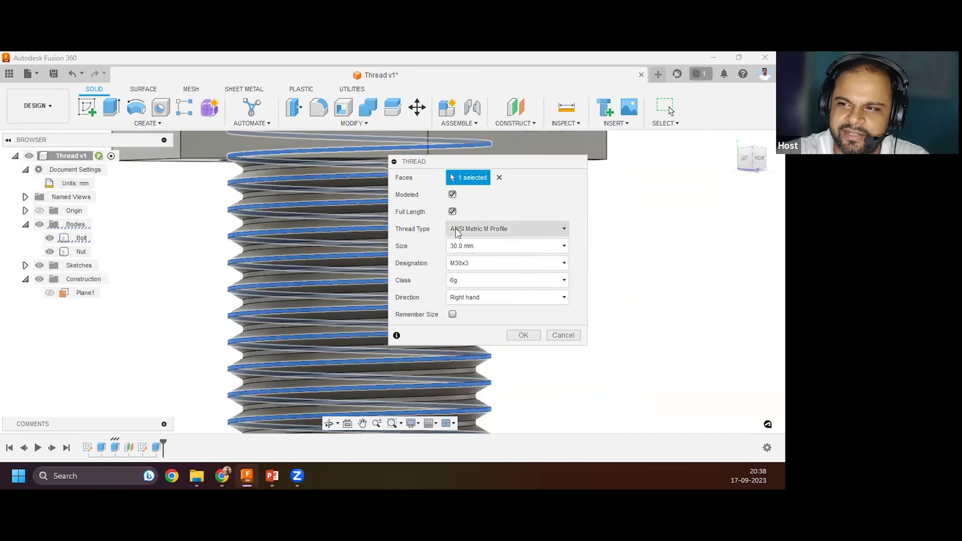
pyautogui.scroll(-2, 366, 283)
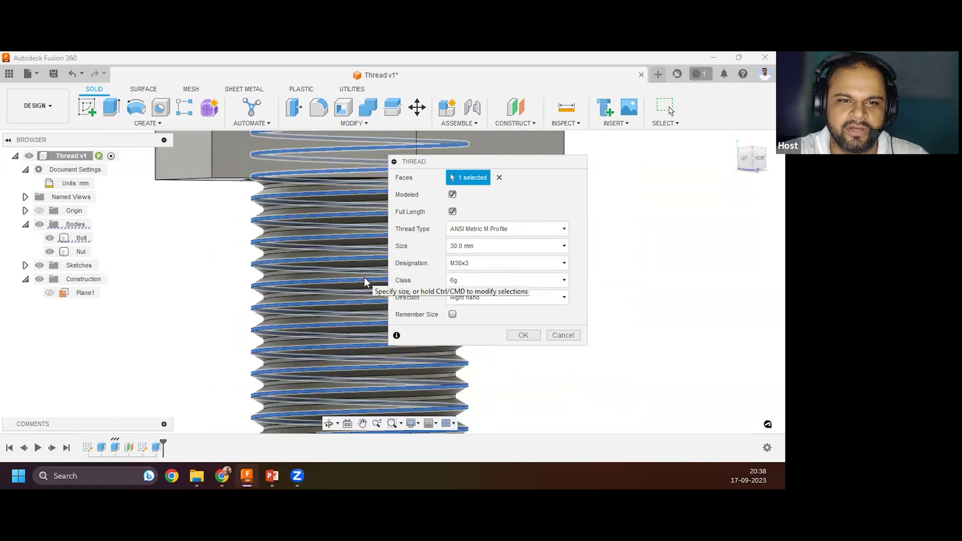
pyautogui.scroll(-1, 347, 327)
pyautogui.scroll(-3, 322, 271)
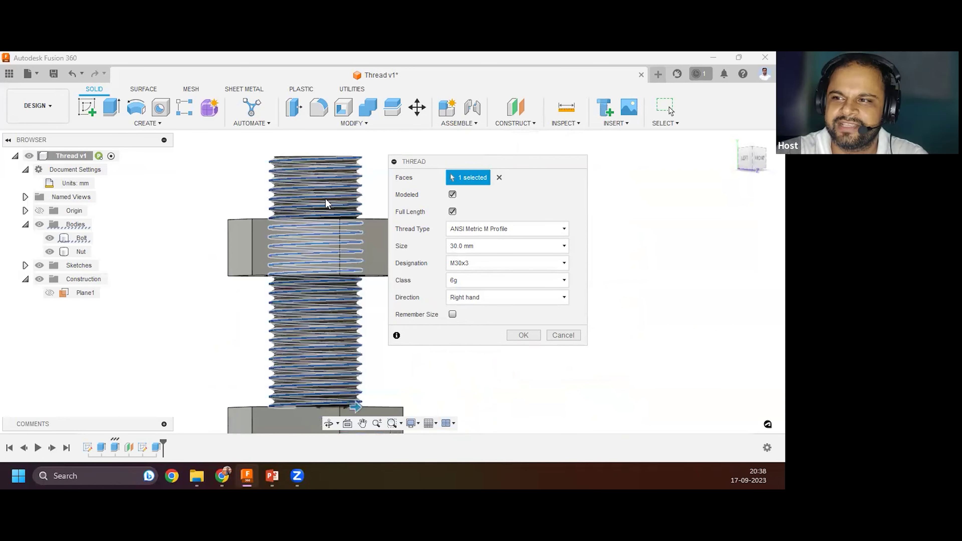
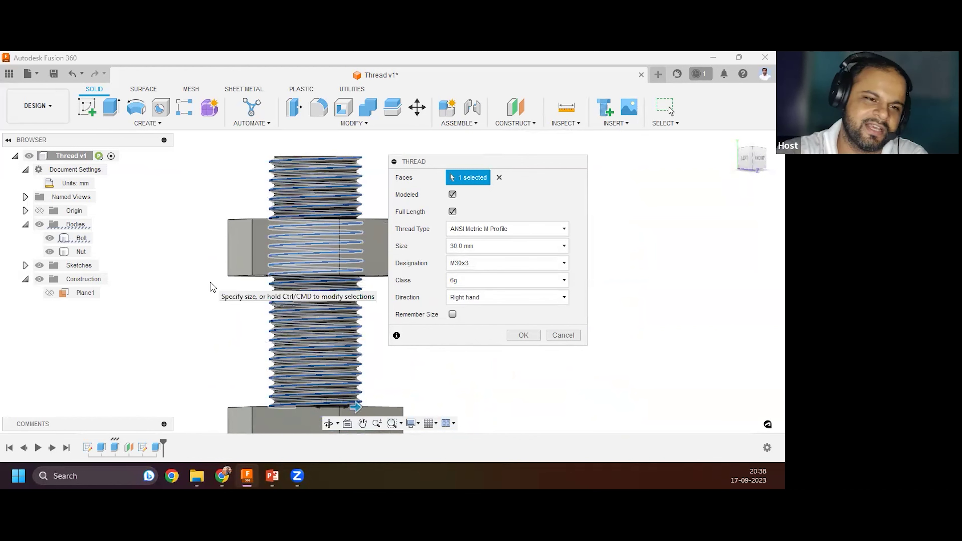
# Compare the shank thread with the left-hand direction and return the direction to right hand.
pyautogui.click(457, 300)
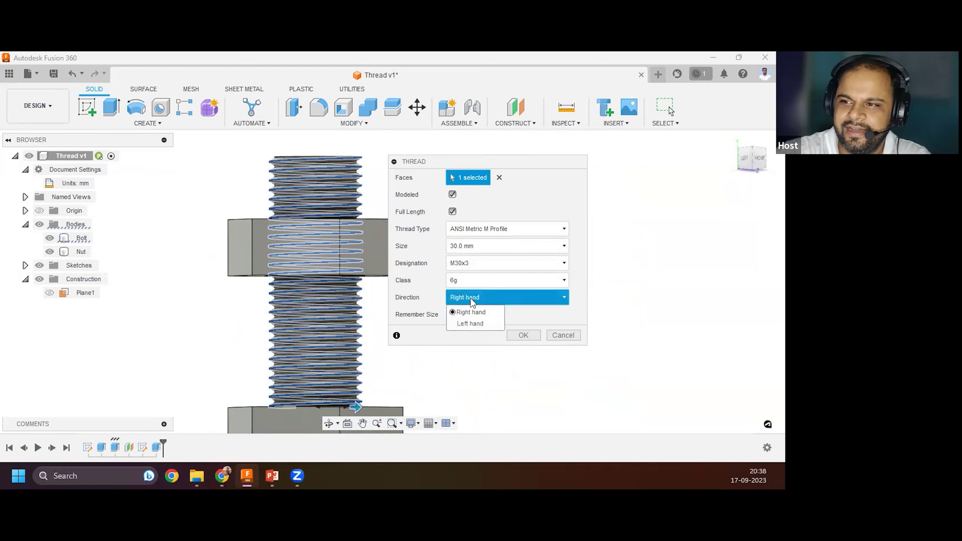
pyautogui.click(477, 324)
pyautogui.click(485, 300)
pyautogui.click(480, 312)
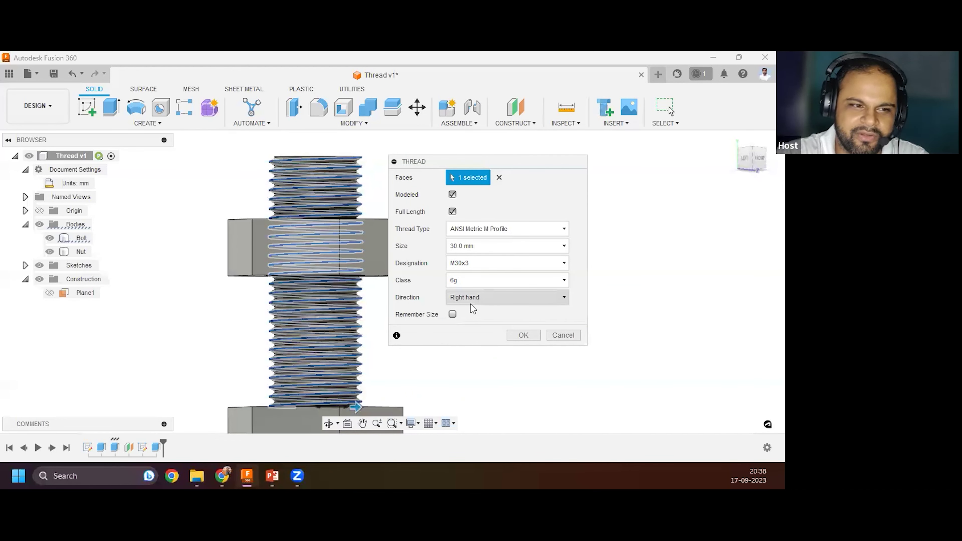
# Turn on remembering the size and create the modeled full-length M30x3 thread, class 6g, on the bolt shank.
pyautogui.click(452, 316)
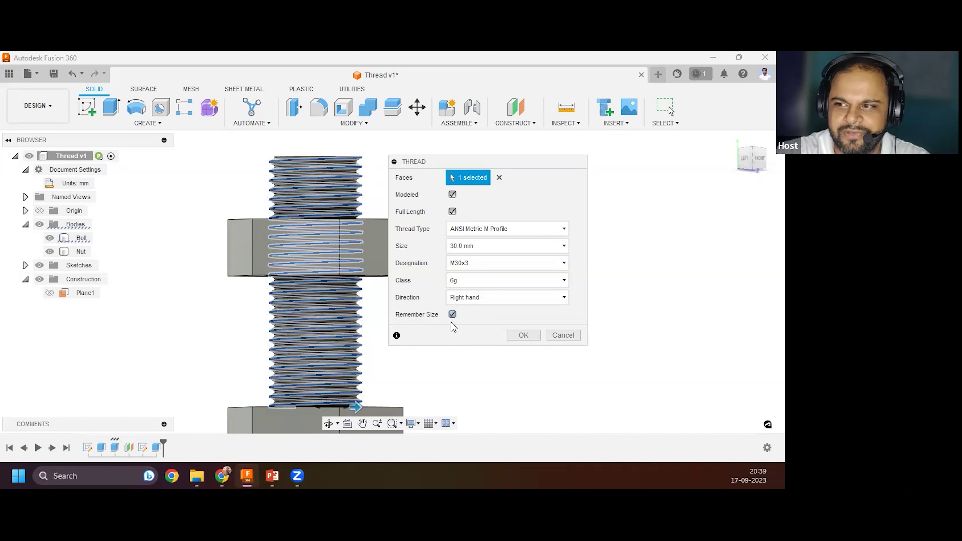
pyautogui.click(522, 338)
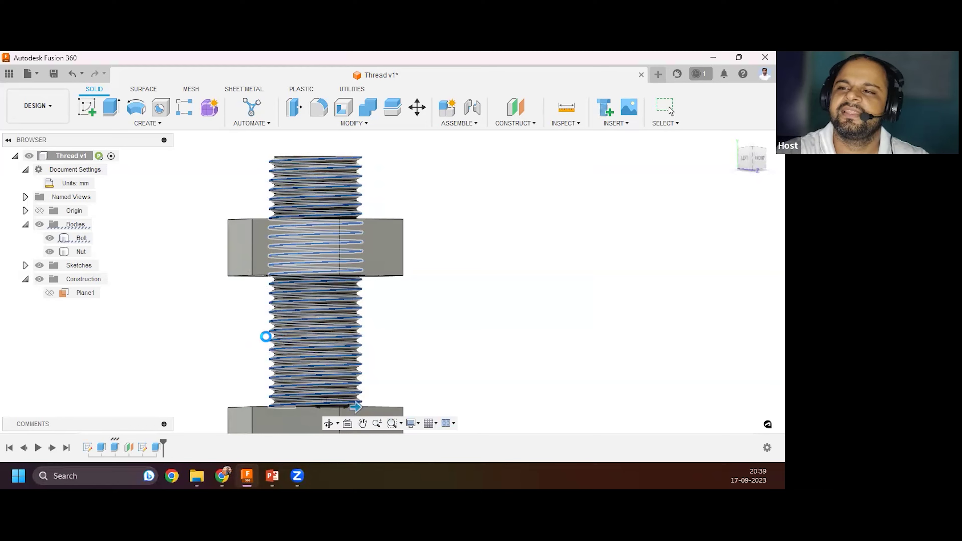
# Examine the finished shank thread above and below the nut and its fit in the nut's hole.
pyautogui.scroll(5, 321, 146)
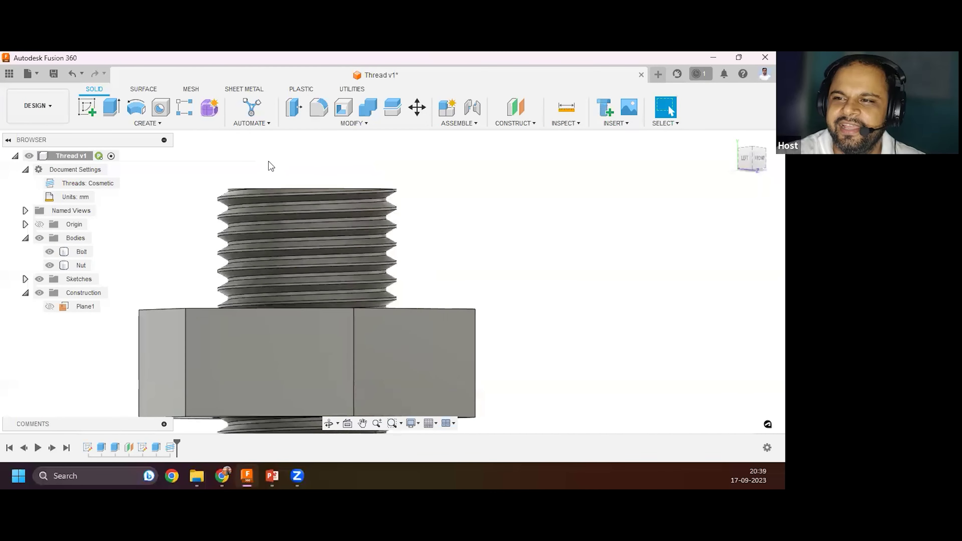
pyautogui.keyDown('shift'); pyautogui.moveTo(187, 239); pyautogui.dragTo(174, 307, button='middle'); pyautogui.keyUp('shift')
pyautogui.keyDown('shift'); pyautogui.moveTo(633, 248); pyautogui.dragTo(592, 252, button='middle'); pyautogui.keyUp('shift')
pyautogui.moveTo(566, 277); pyautogui.dragTo(468, 300, button='middle')
pyautogui.click(468, 300)
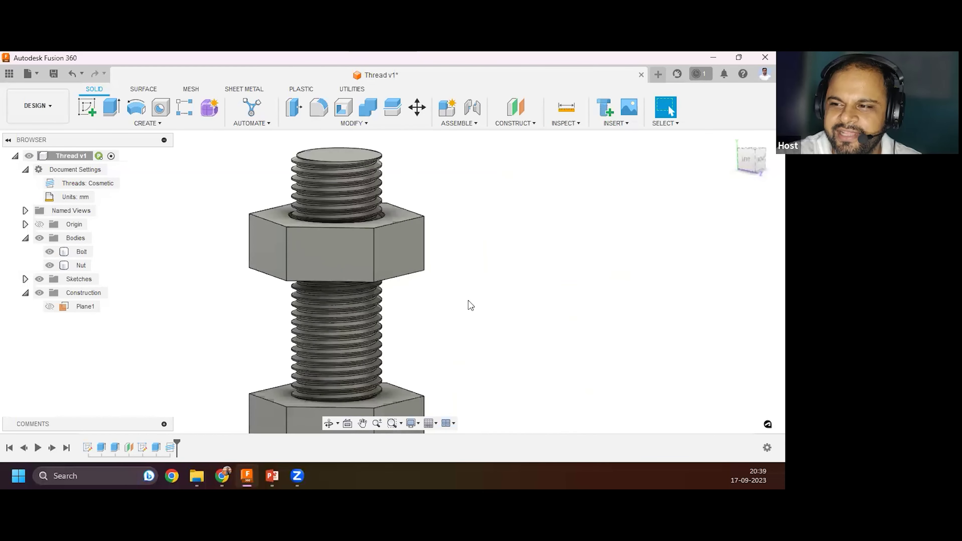
pyautogui.moveTo(402, 268); pyautogui.dragTo(433, 269)
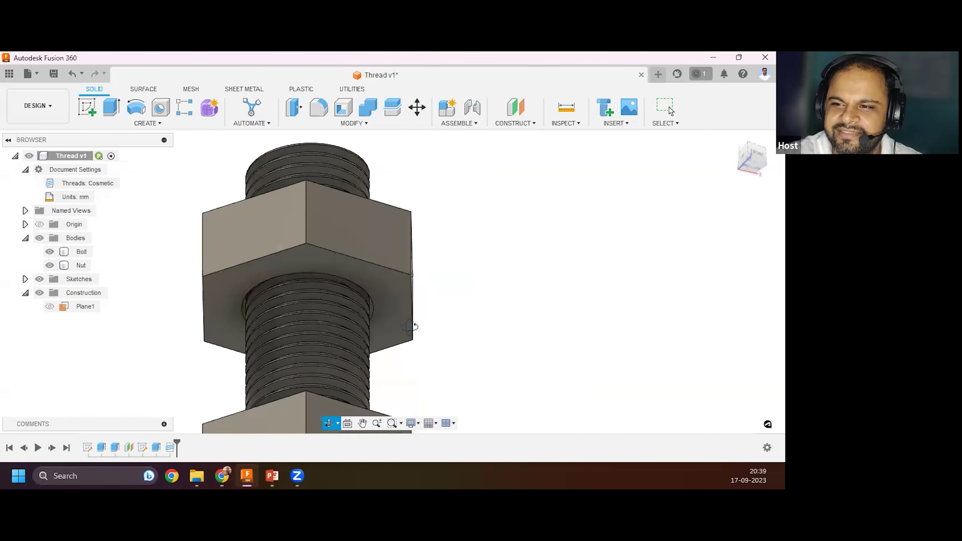
pyautogui.moveTo(459, 355); pyautogui.dragTo(317, 267)
pyautogui.keyDown('shift'); pyautogui.moveTo(315, 264); pyautogui.dragTo(337, 263, button='middle'); pyautogui.keyUp('shift')
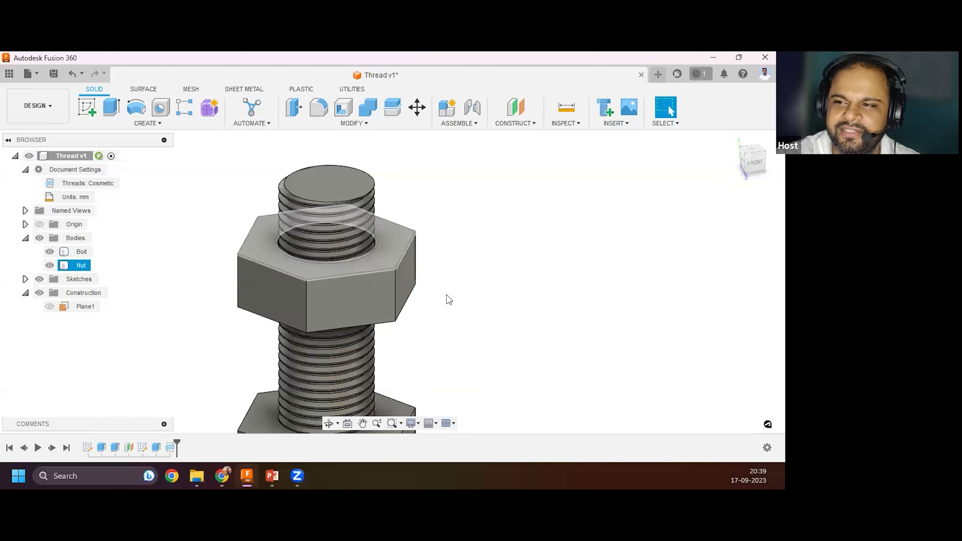
pyautogui.scroll(-1, 336, 152)
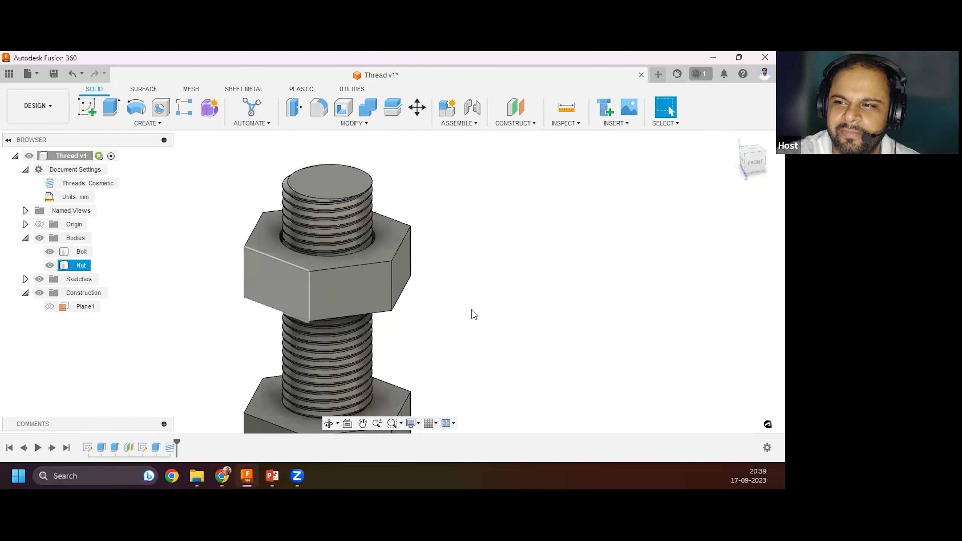
pyautogui.scroll(8, 224, 232)
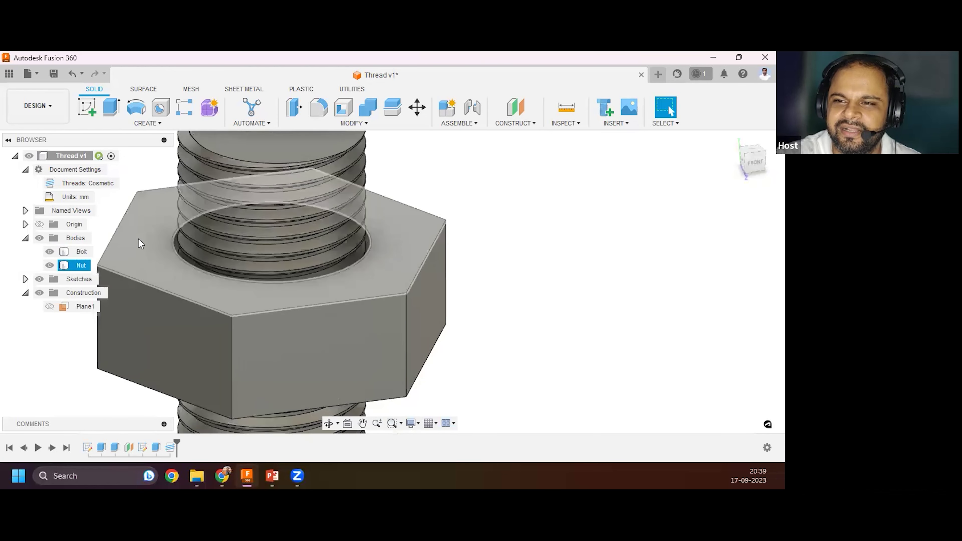
# Hide the bolt and add a modeled full-length right-hand M30x3 thread, class 6H, to the nut's hole.
pyautogui.click(143, 127)
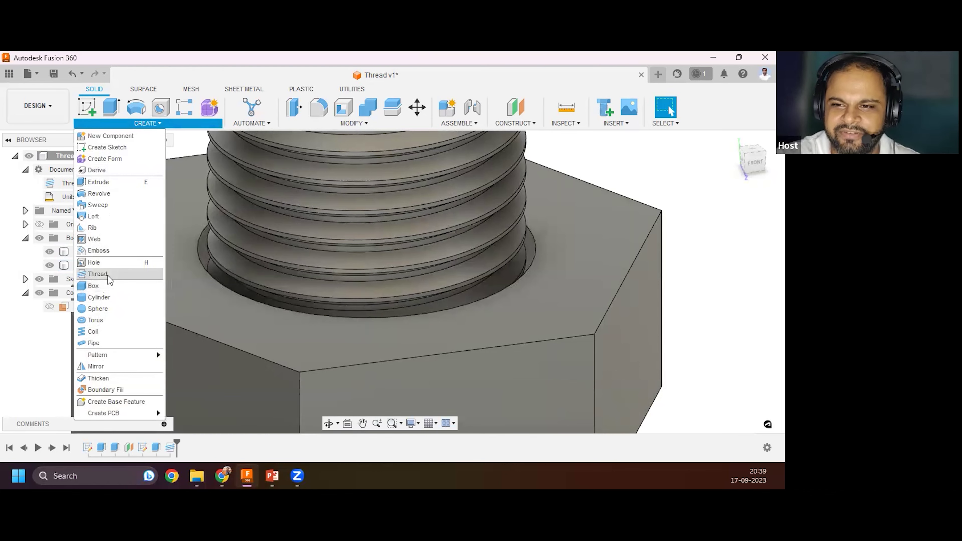
pyautogui.click(99, 274)
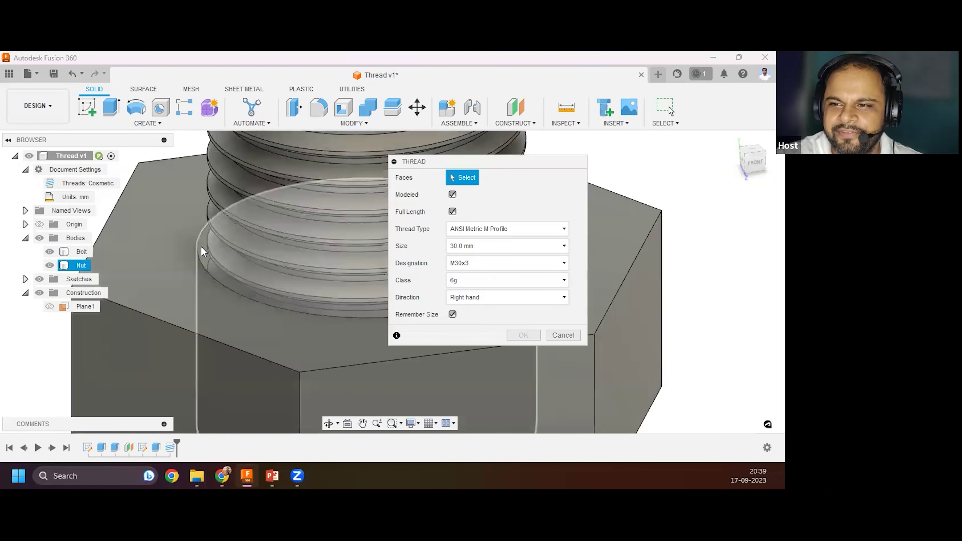
pyautogui.scroll(-5, 201, 246)
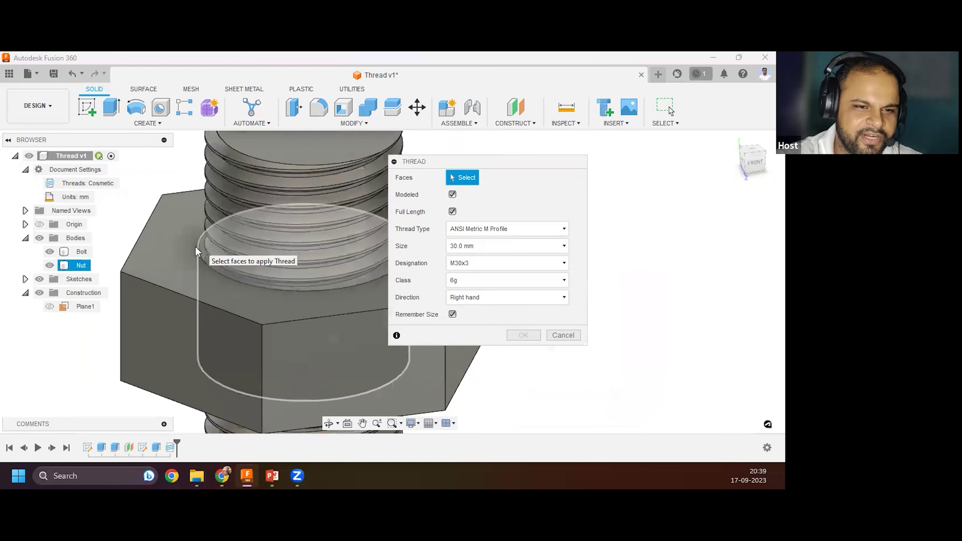
pyautogui.click(48, 253)
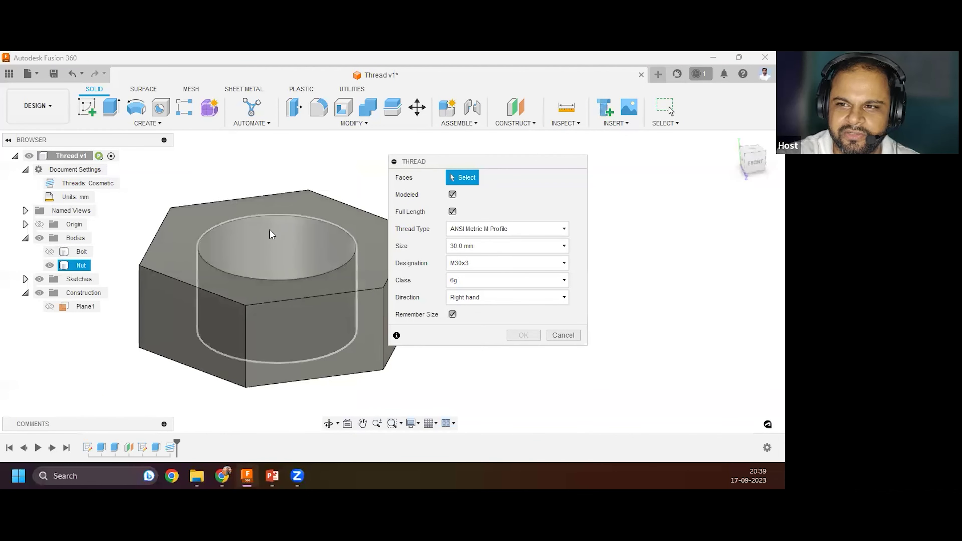
pyautogui.click(255, 239)
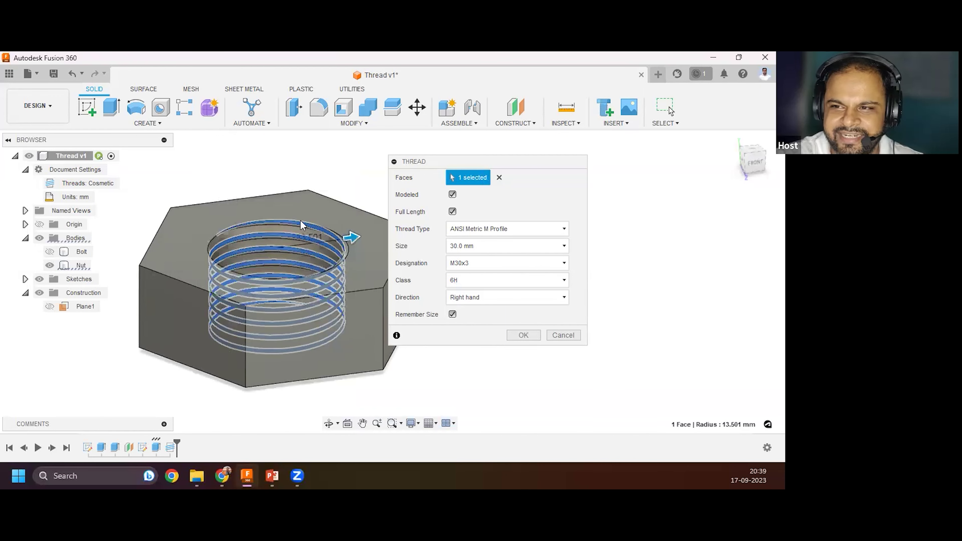
pyautogui.scroll(4, 231, 252)
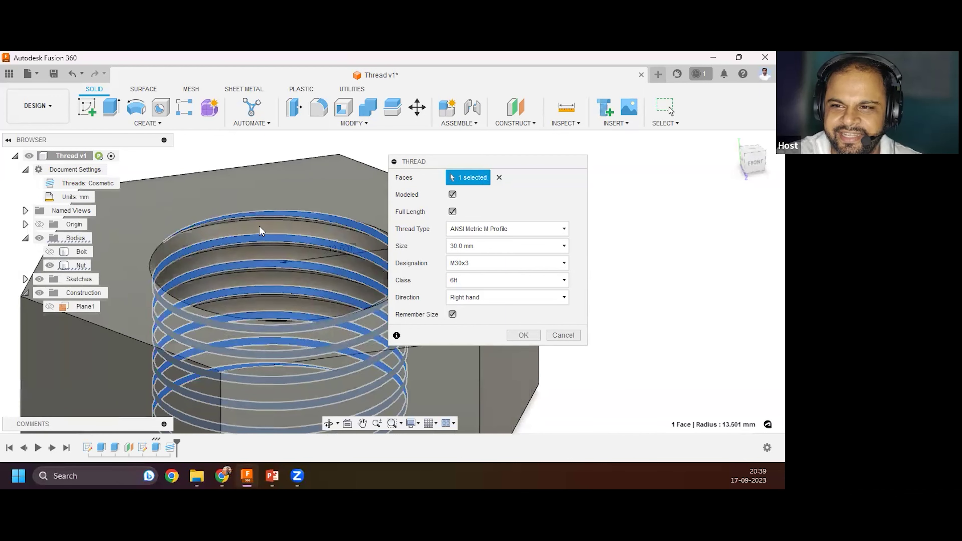
pyautogui.scroll(-3, 259, 227)
pyautogui.keyDown('shift'); pyautogui.moveTo(265, 298); pyautogui.dragTo(443, 323, button='middle'); pyautogui.keyUp('shift')
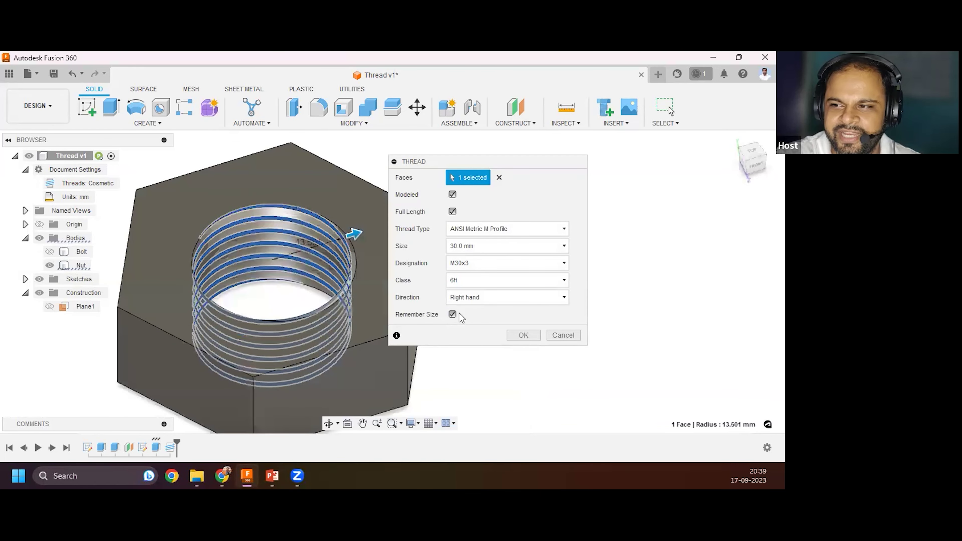
pyautogui.click(523, 335)
# Inspect the nut's internal thread and show the bolt body again.
pyautogui.scroll(-3, 531, 337)
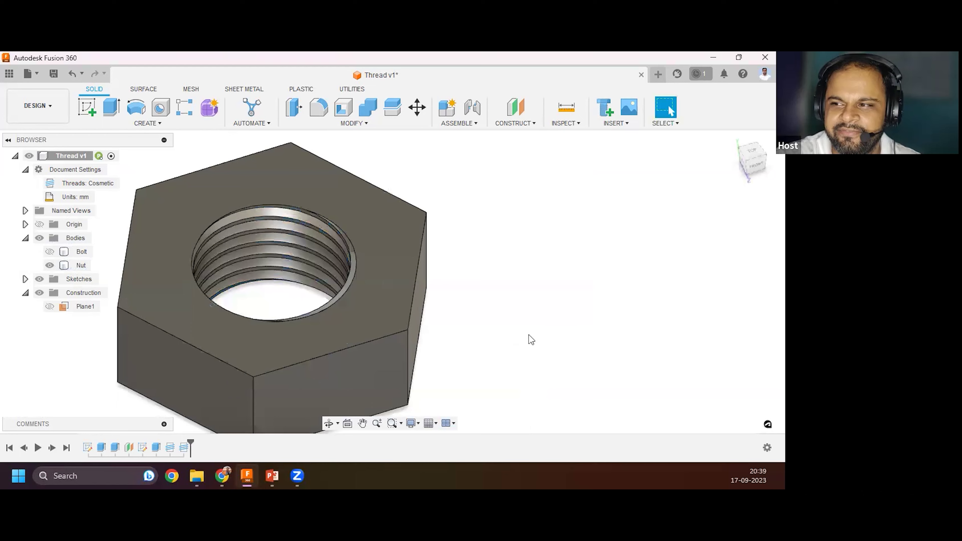
pyautogui.click(387, 351)
pyautogui.keyDown('shift'); pyautogui.moveTo(386, 351); pyautogui.dragTo(373, 311, button='middle'); pyautogui.keyUp('shift')
pyautogui.click(82, 251)
pyautogui.click(50, 252)
pyautogui.keyDown('shift'); pyautogui.moveTo(299, 323); pyautogui.dragTo(379, 246, button='middle'); pyautogui.keyUp('shift')
pyautogui.click(422, 235)
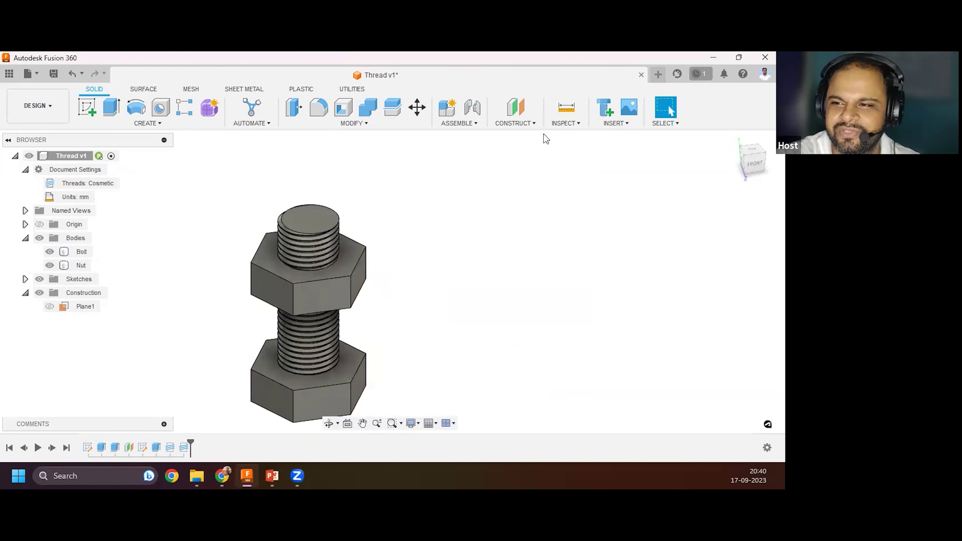
# Create a section analysis through the bolt and nut on the XY plane at 0.00 mm distance with hatching shown.
pyautogui.scroll(5, 382, 230)
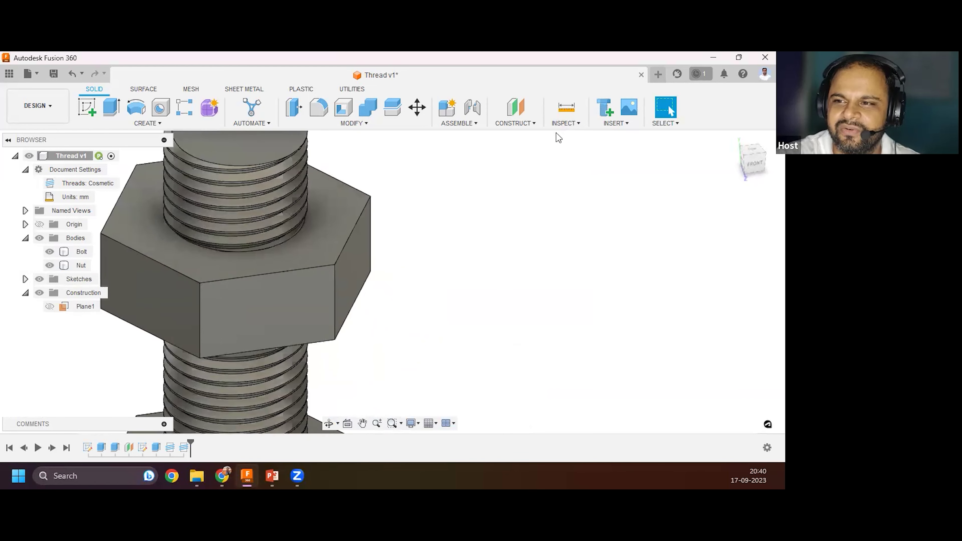
pyautogui.click(564, 123)
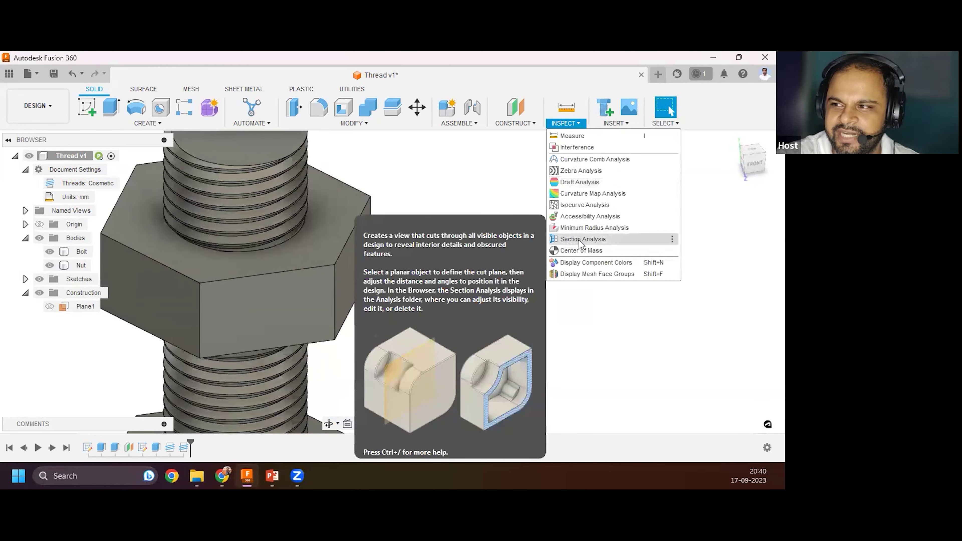
pyautogui.click(583, 240)
pyautogui.scroll(-3, 402, 274)
pyautogui.scroll(-2, 403, 274)
pyautogui.click(417, 309)
pyautogui.scroll(3, 467, 276)
pyautogui.keyDown('shift'); pyautogui.moveTo(301, 281); pyautogui.dragTo(263, 248, button='middle'); pyautogui.keyUp('shift')
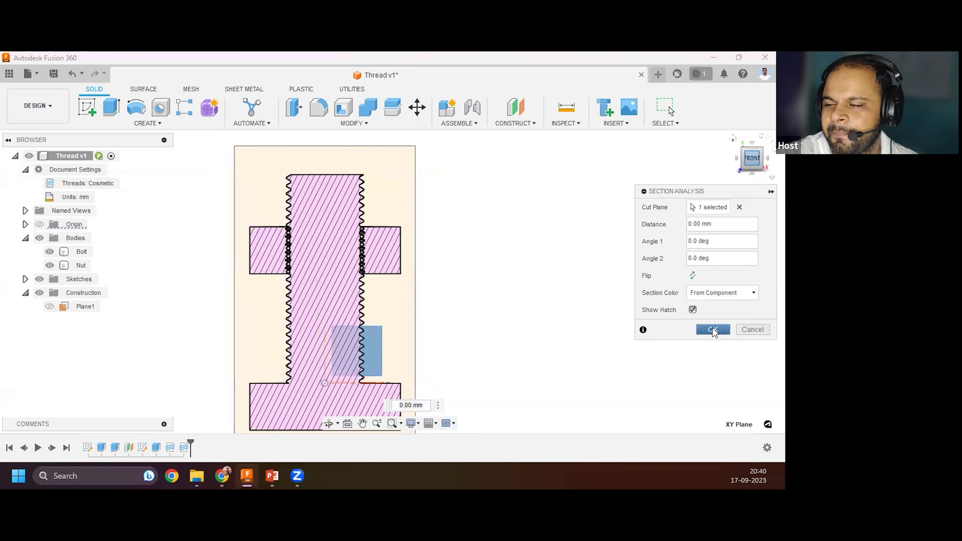
pyautogui.click(713, 329)
# Examine in the section how the bolt and nut threads mesh on both sides of the shank.
pyautogui.scroll(5, 299, 236)
pyautogui.click(191, 238)
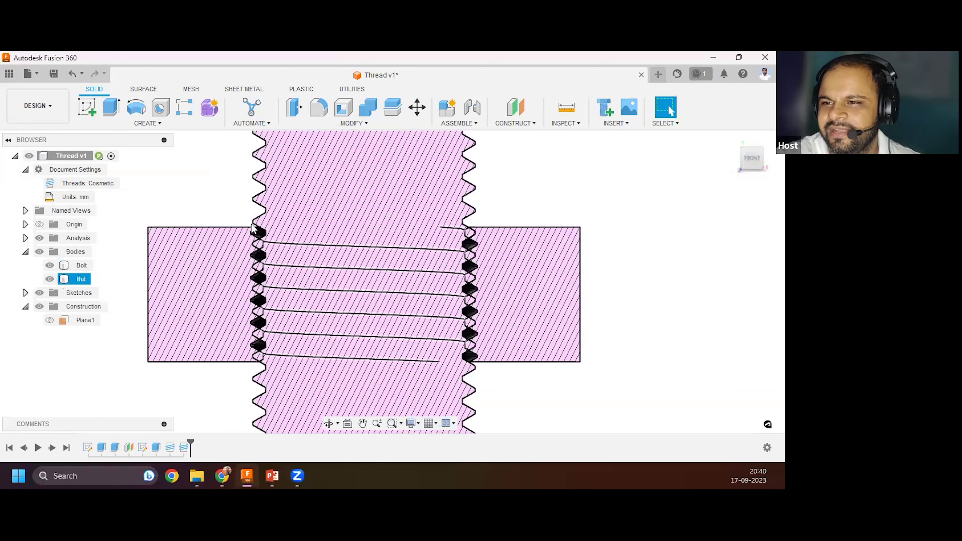
pyautogui.scroll(-2, 189, 227)
pyautogui.scroll(3, 280, 232)
pyautogui.scroll(-3, 295, 239)
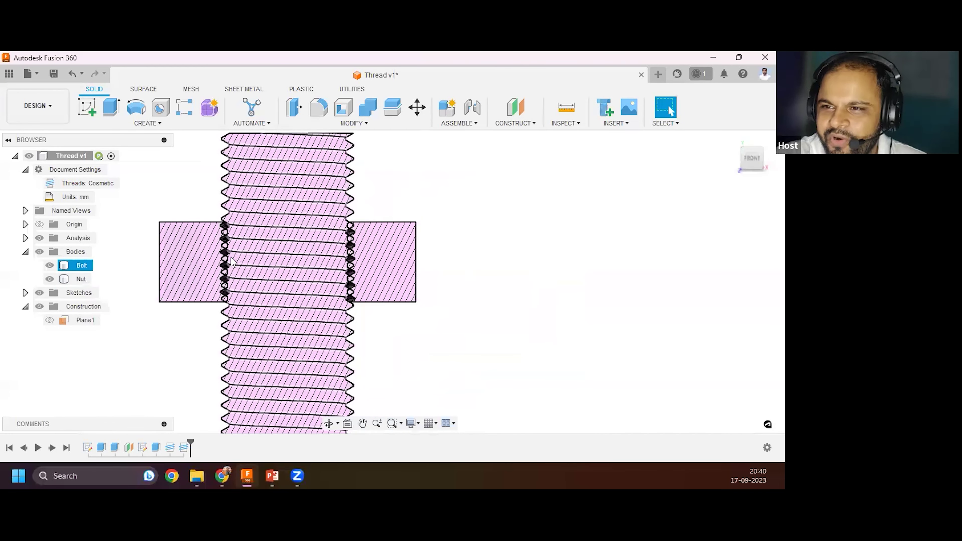
pyautogui.scroll(-2, 228, 338)
pyautogui.scroll(2, 365, 290)
pyautogui.scroll(2, 365, 290)
pyautogui.scroll(-2, 368, 292)
pyautogui.click(373, 294)
pyautogui.scroll(3, 379, 296)
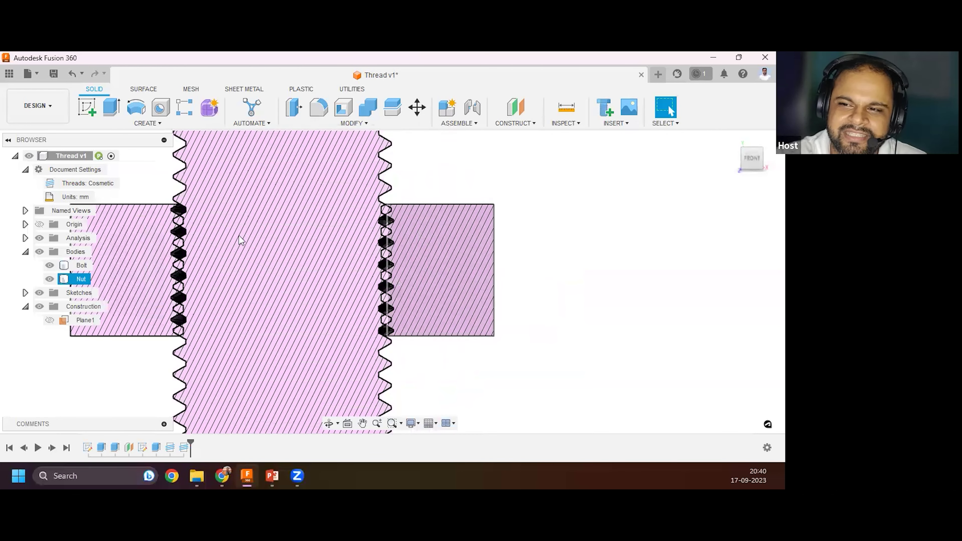
pyautogui.scroll(-2, 422, 263)
pyautogui.click(228, 258)
pyautogui.scroll(2, 229, 258)
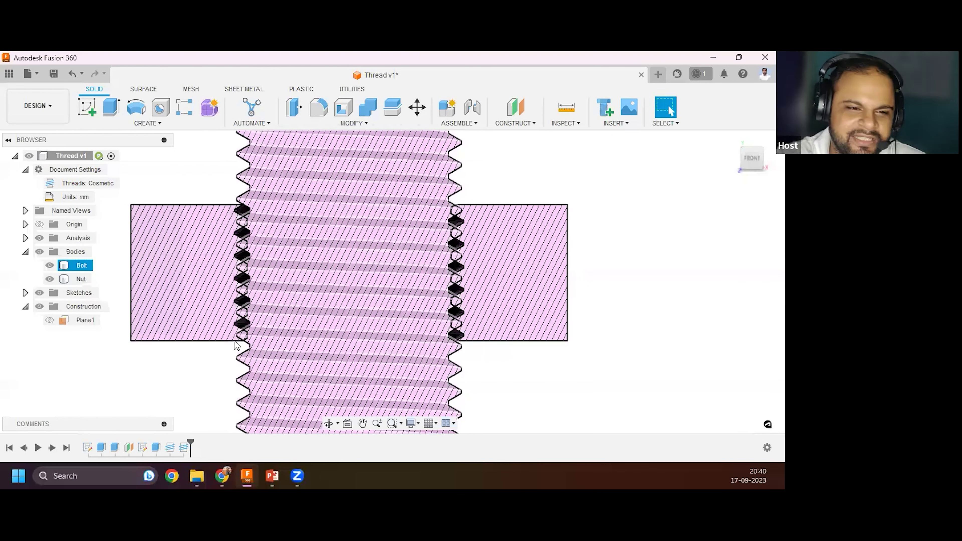
pyautogui.scroll(2, 250, 209)
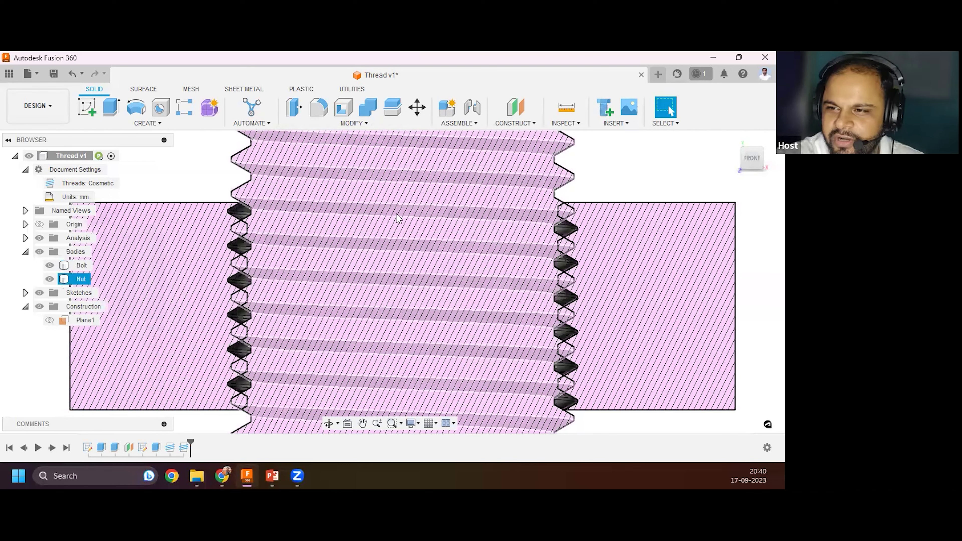
pyautogui.scroll(-3, 449, 290)
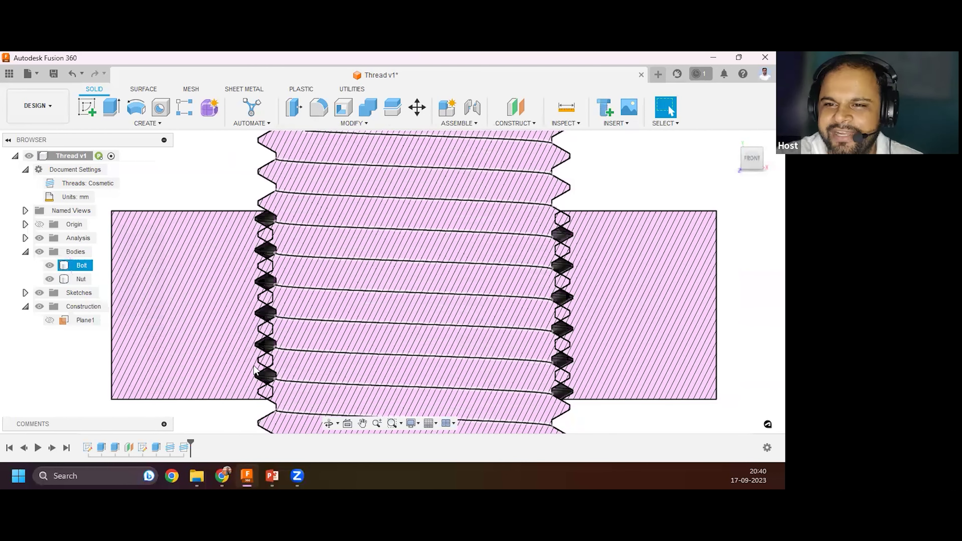
pyautogui.scroll(-5, 342, 214)
pyautogui.scroll(3, 341, 215)
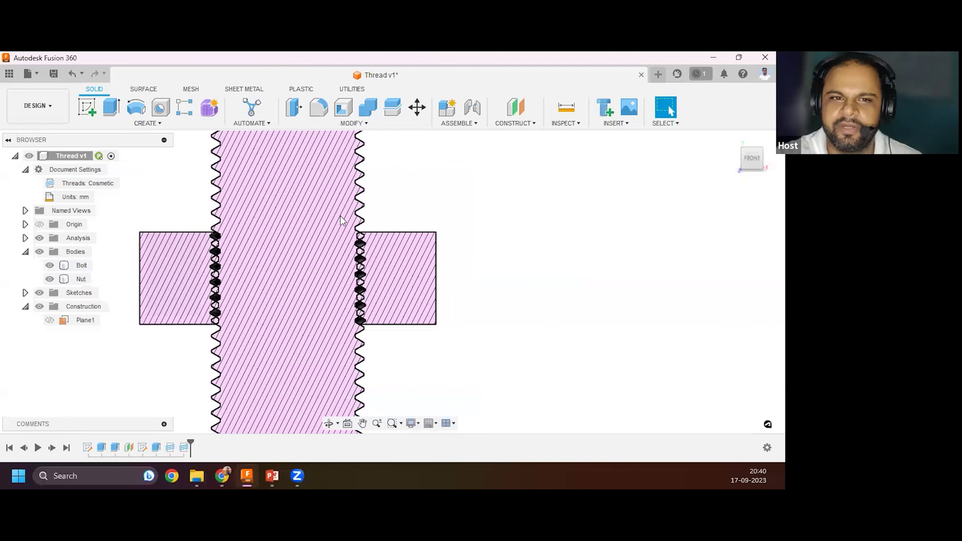
pyautogui.scroll(-3, 341, 216)
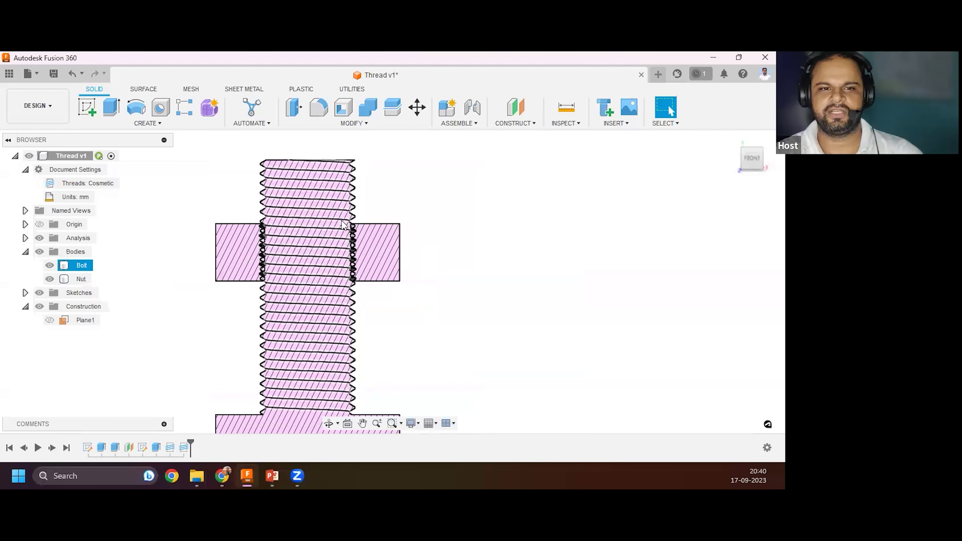
pyautogui.click(171, 262)
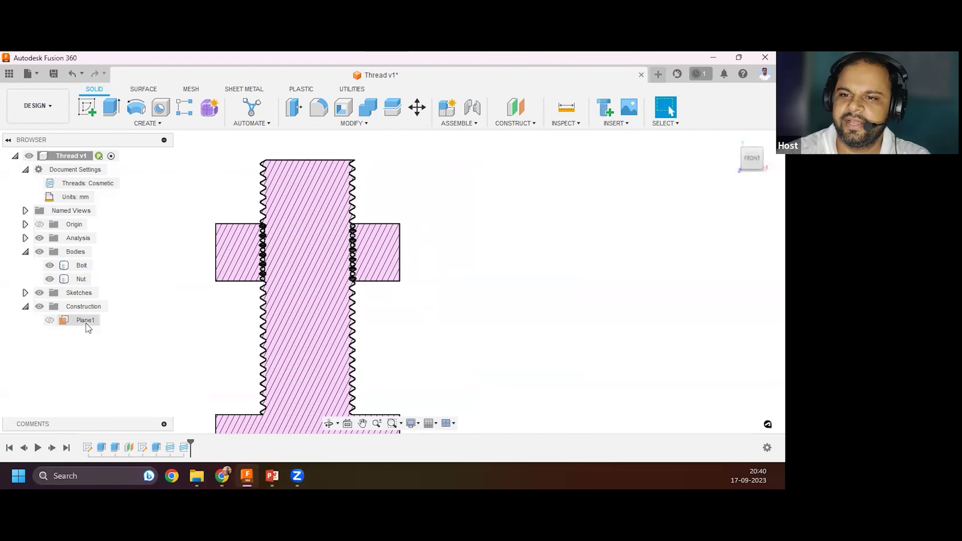
# Review the bolt's thread, the first extrusion, the second sketch and the construction plane in the design history.
pyautogui.click(170, 448)
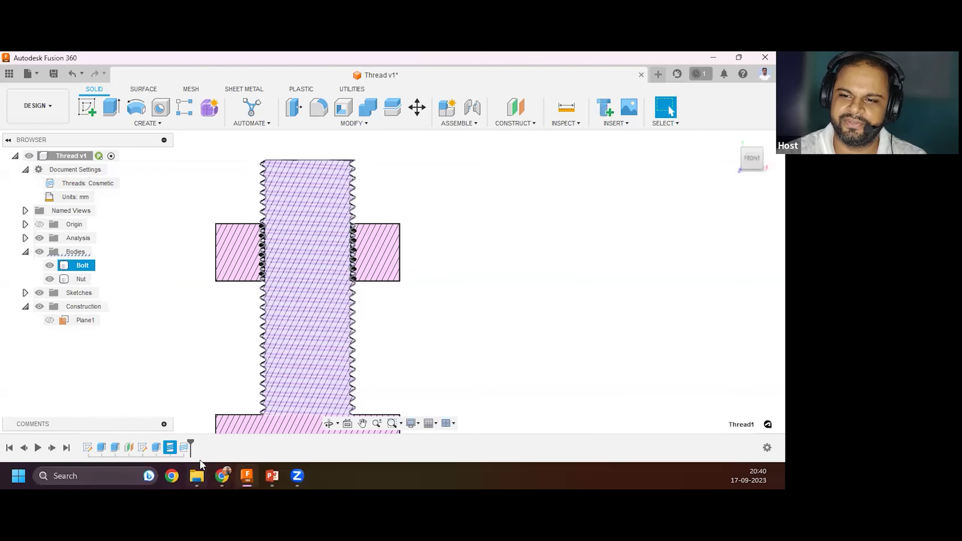
pyautogui.click(168, 402)
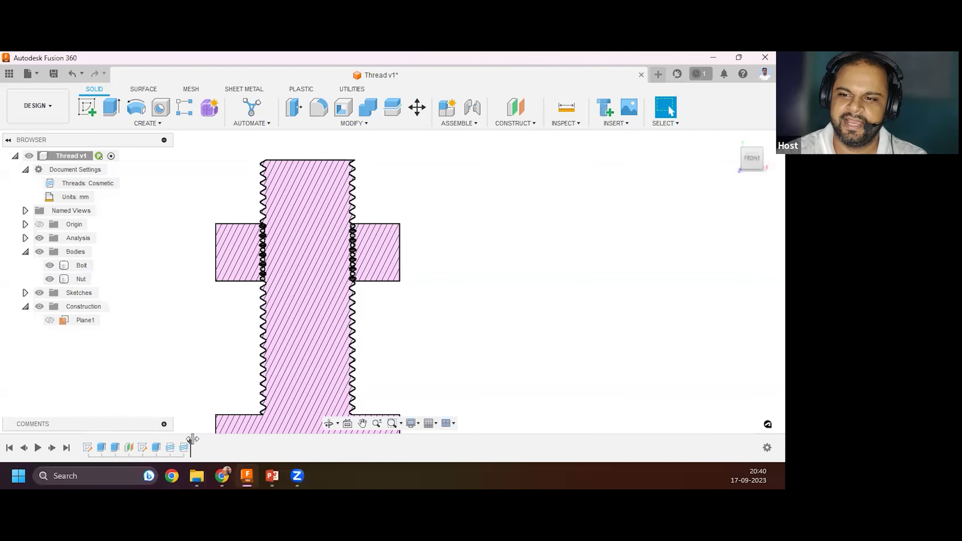
pyautogui.click(103, 448)
pyautogui.click(142, 448)
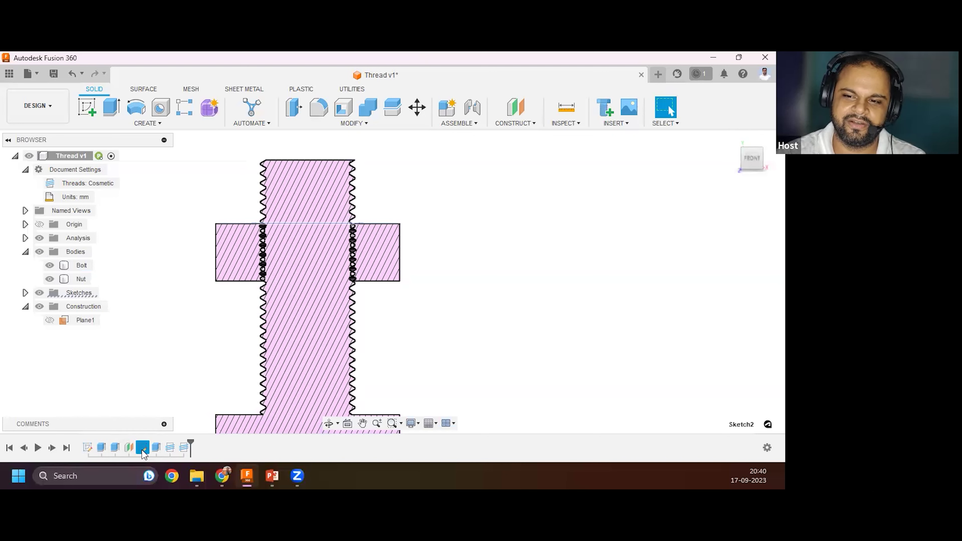
pyautogui.click(127, 447)
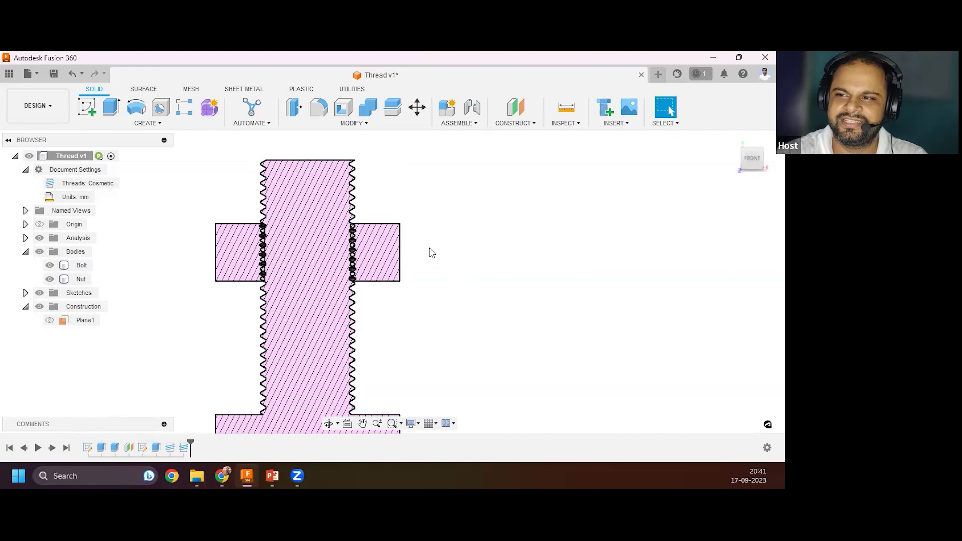
# Edit the bolt's thread feature and set its designation to M30x3.5.
pyautogui.scroll(1, 436, 252)
pyautogui.scroll(-2, 474, 207)
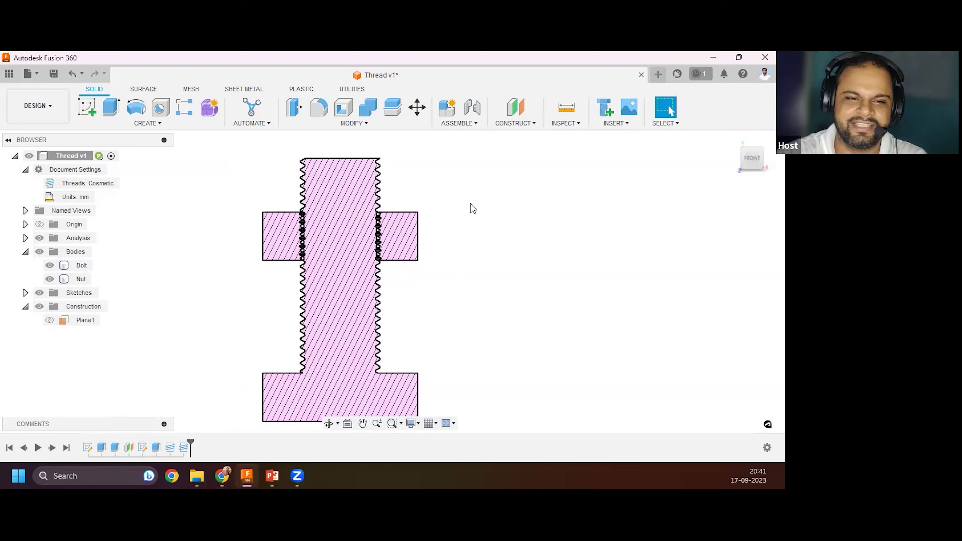
pyautogui.click(404, 220)
pyautogui.scroll(-1, 275, 370)
pyautogui.scroll(2, 274, 370)
pyautogui.click(275, 368)
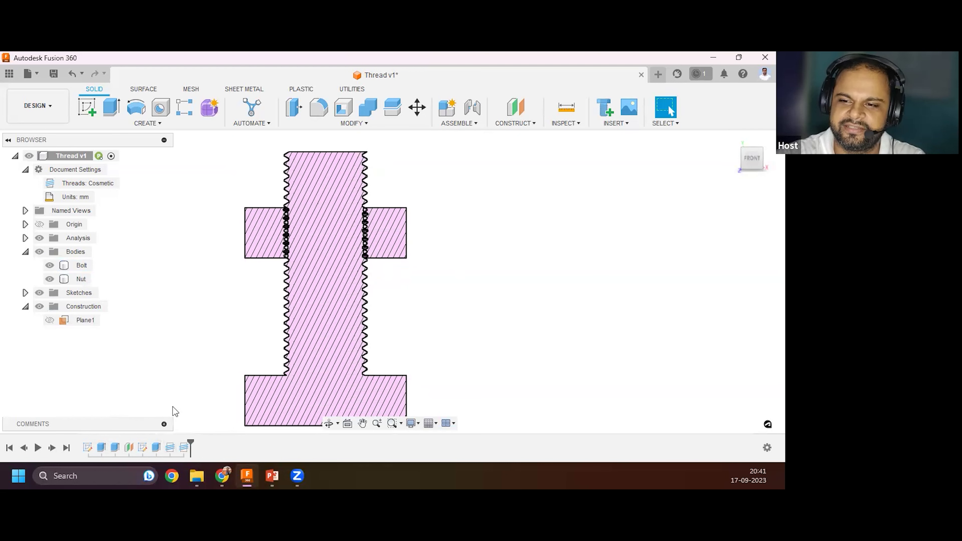
pyautogui.click(171, 450)
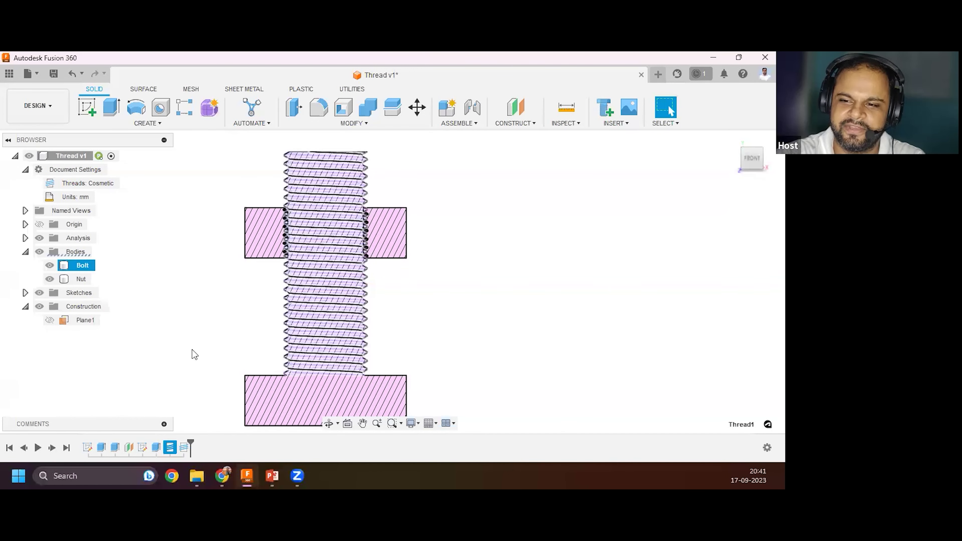
pyautogui.click(214, 348)
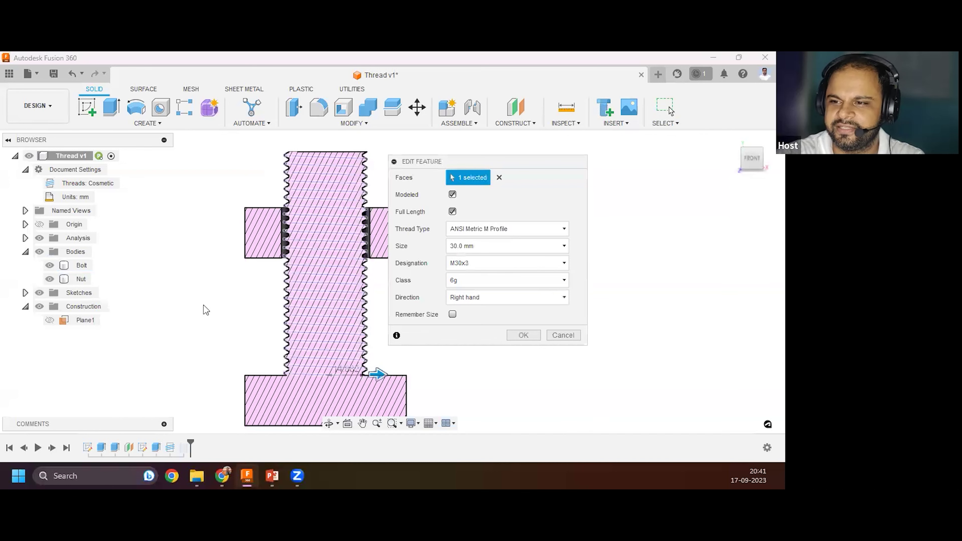
pyautogui.scroll(-2, 203, 306)
pyautogui.scroll(2, 365, 296)
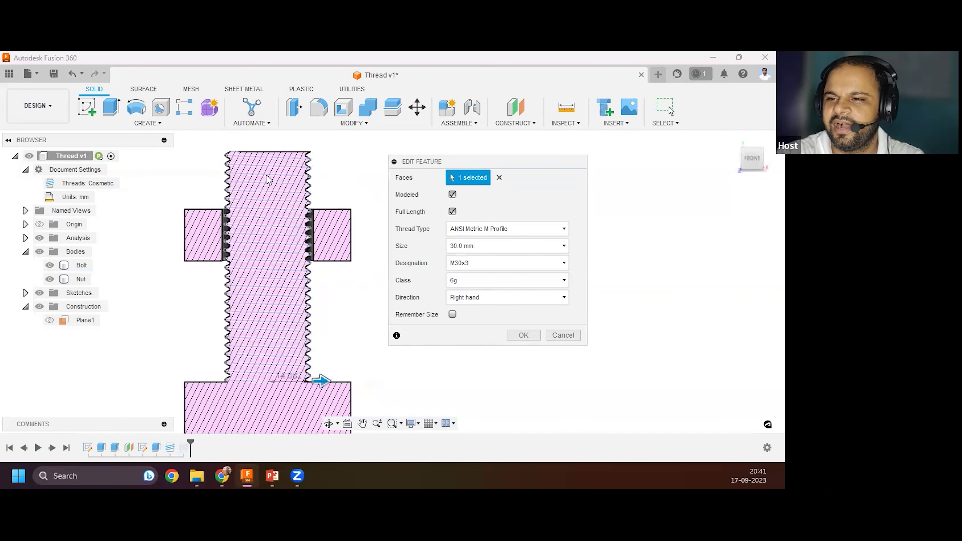
pyautogui.scroll(5, 241, 234)
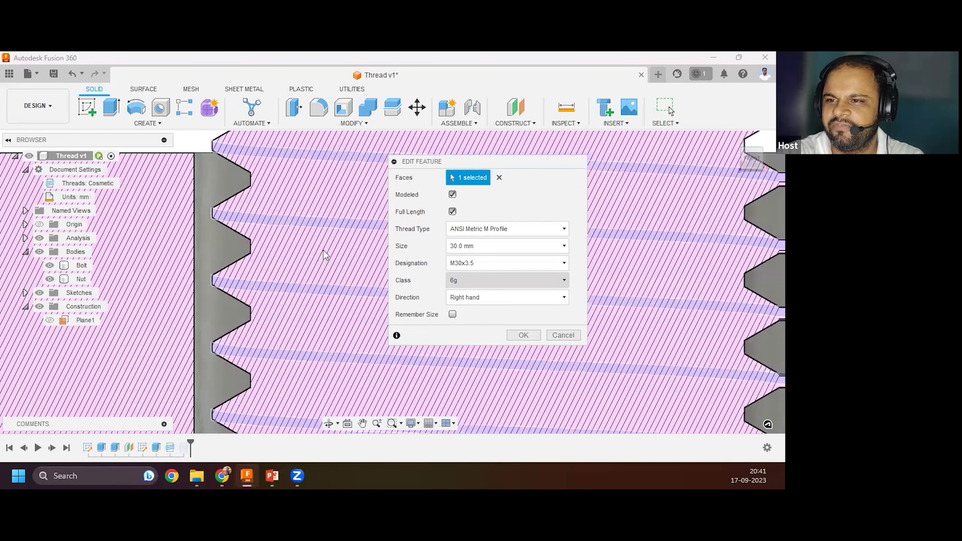
pyautogui.scroll(-2, 273, 200)
pyautogui.scroll(-5, 424, 358)
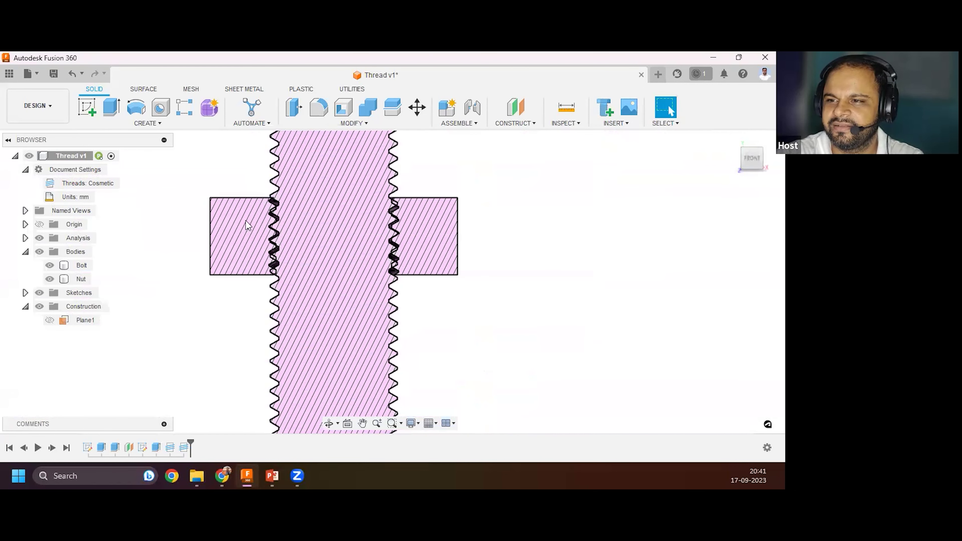
# Edit the nut's thread feature and set its designation to M30x3.5.
pyautogui.scroll(4, 246, 220)
pyautogui.rightClick(185, 448)
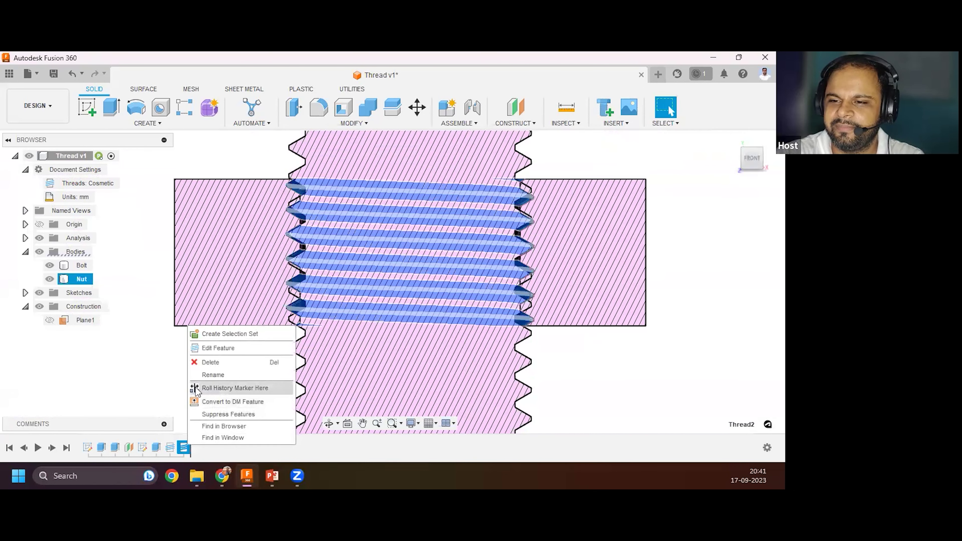
pyautogui.click(218, 347)
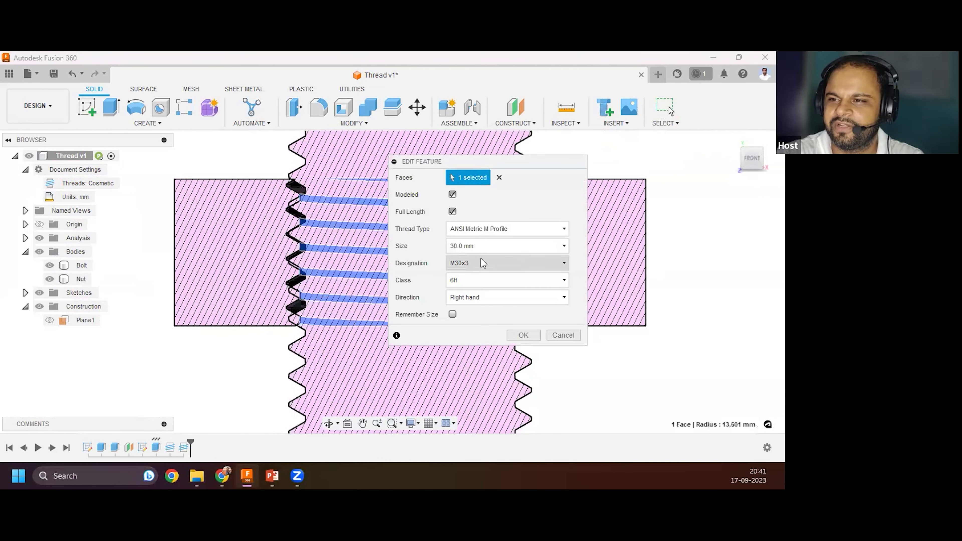
pyautogui.click(492, 265)
pyautogui.click(478, 275)
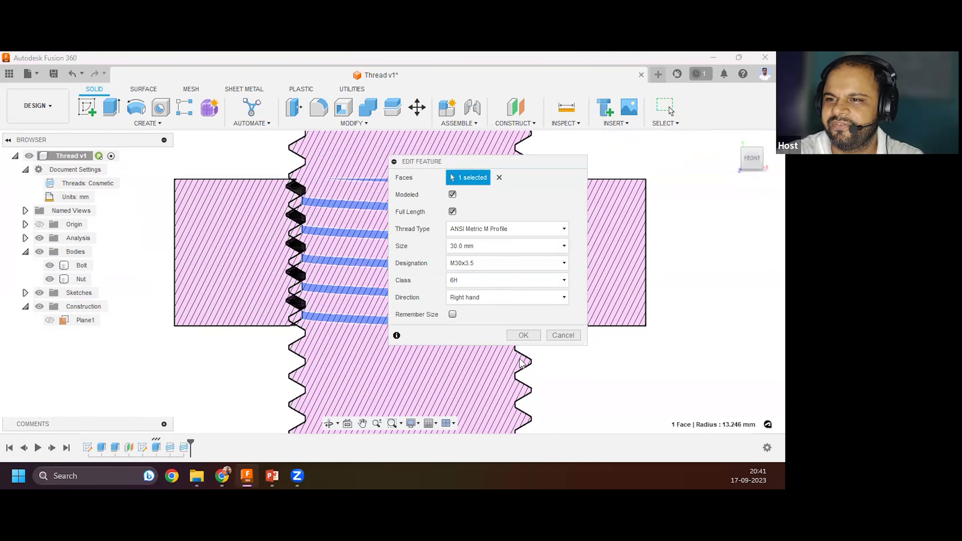
pyautogui.click(524, 335)
# Examine in the section how the M30x3.5 bolt and nut threads overlap along the shank.
pyautogui.click(200, 249)
pyautogui.scroll(-2, 228, 243)
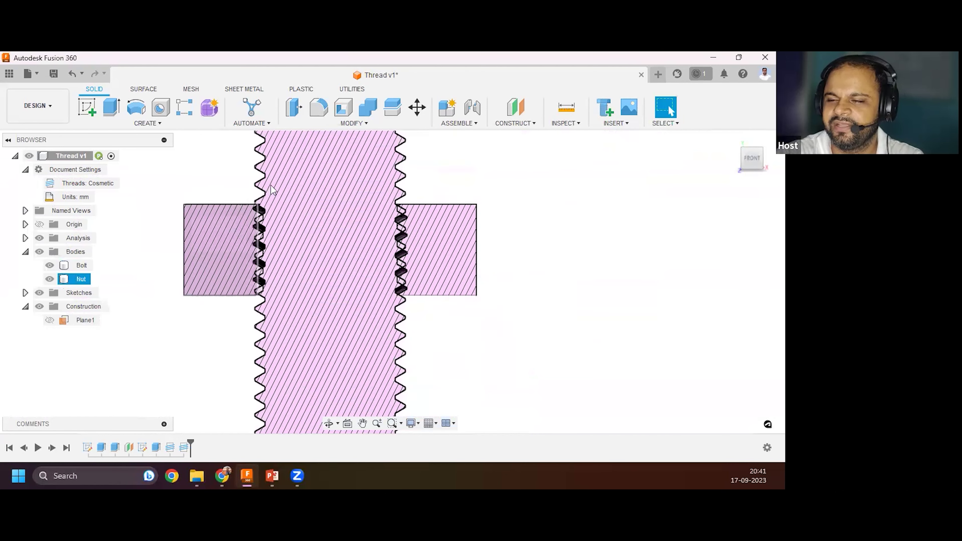
pyautogui.scroll(3, 279, 232)
pyautogui.scroll(5, 273, 227)
pyautogui.click(248, 235)
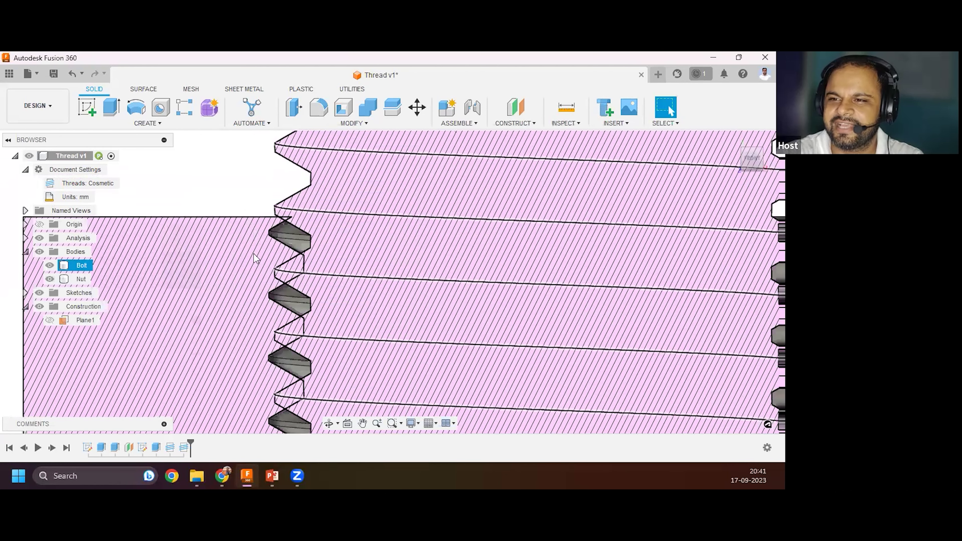
pyautogui.click(225, 326)
pyautogui.scroll(1, 71, 307)
pyautogui.scroll(-5, 85, 280)
# Start moving the nut body along the bolt axis with a Y distance of 1.2 mm.
pyautogui.click(80, 280)
pyautogui.click(82, 279)
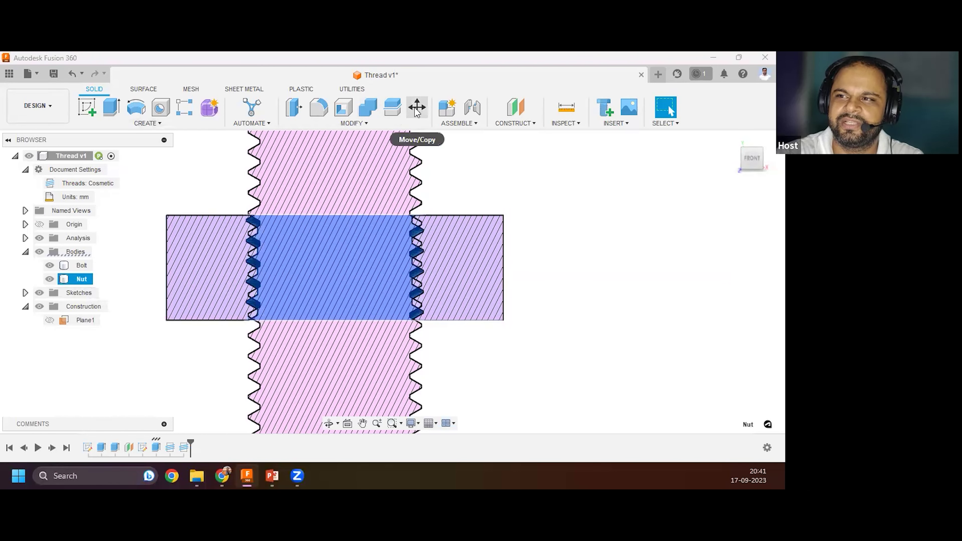
pyautogui.click(417, 108)
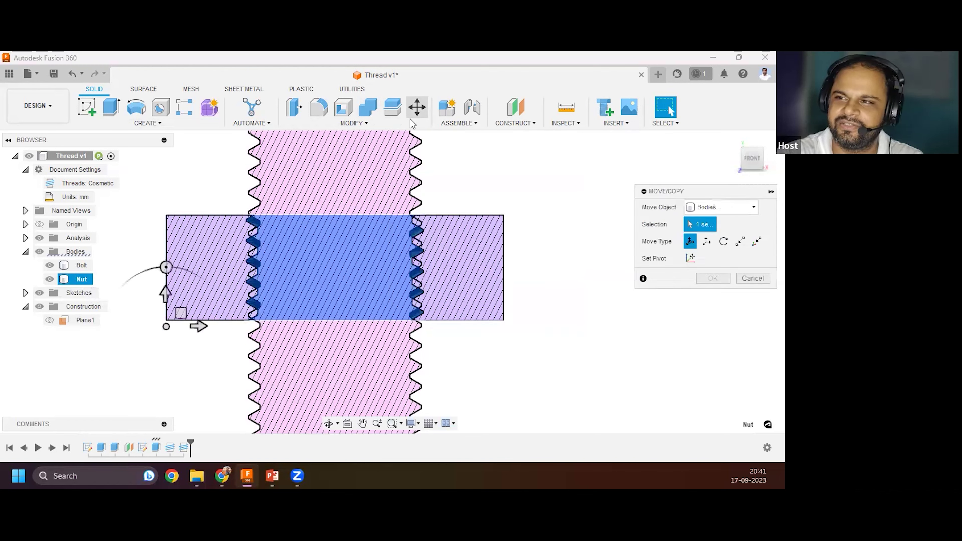
pyautogui.scroll(2, 154, 259)
pyautogui.scroll(1, 178, 345)
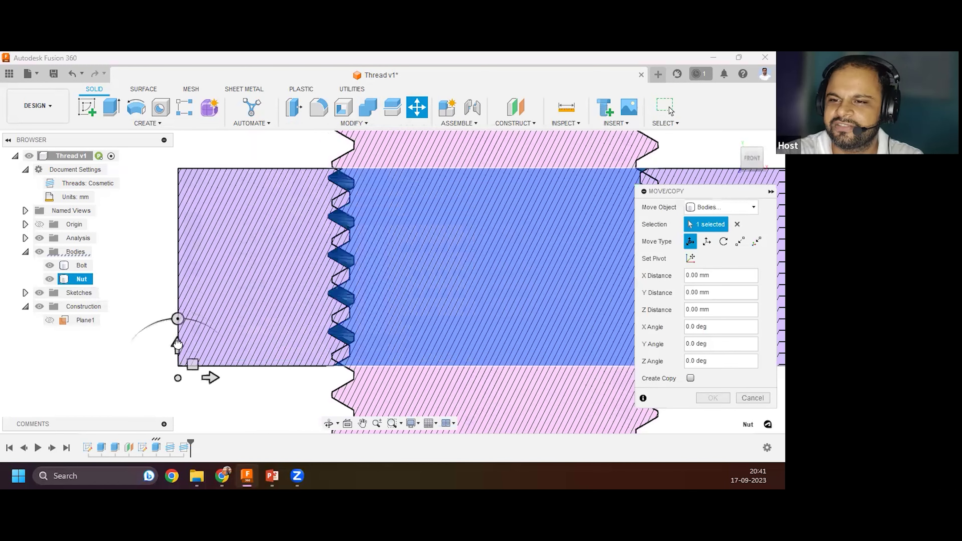
pyautogui.moveTo(179, 337); pyautogui.dragTo(247, 338)
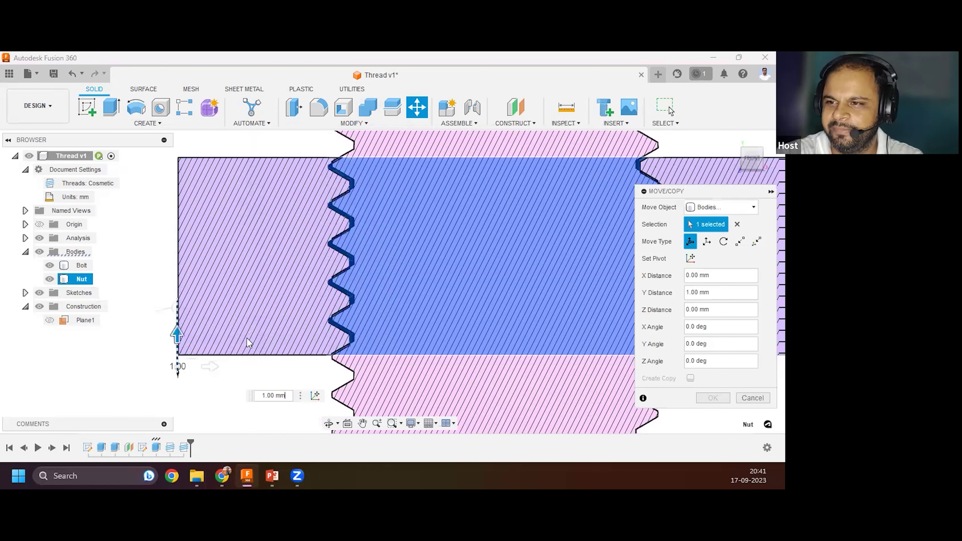
pyautogui.moveTo(286, 395); pyautogui.dragTo(268, 395)
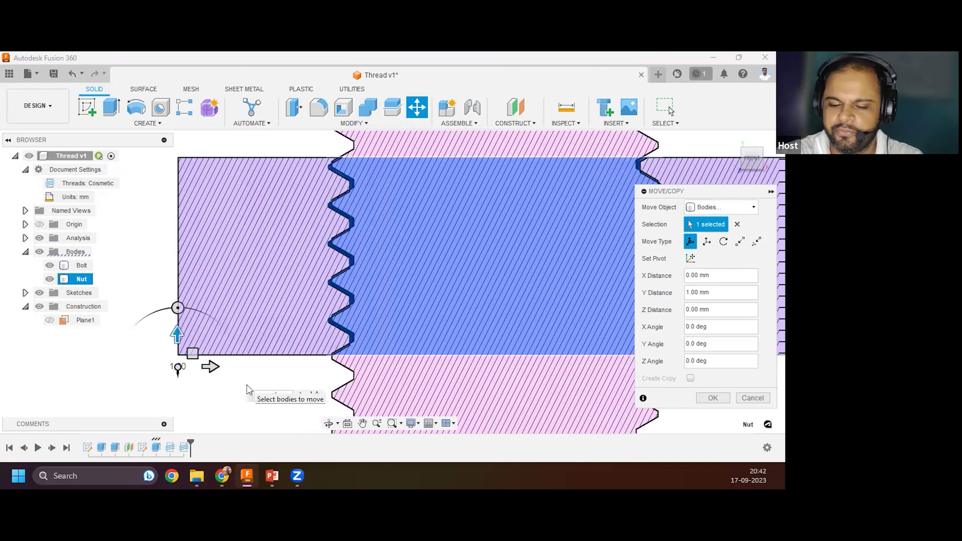
pyautogui.write('2')
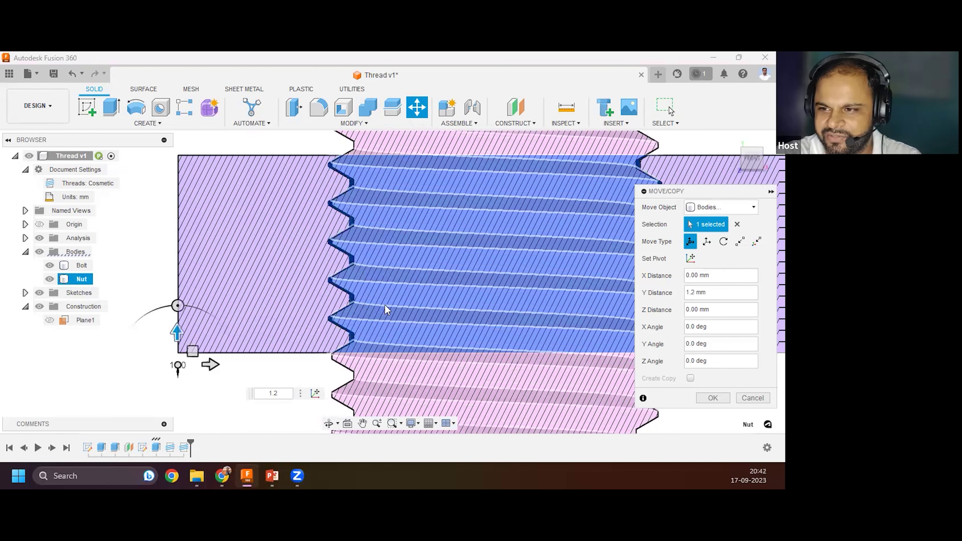
# Try a Y distance of 1.3 mm for the nut, settle on 1.25 mm and apply the move.
pyautogui.scroll(4, 391, 305)
pyautogui.scroll(2, 277, 392)
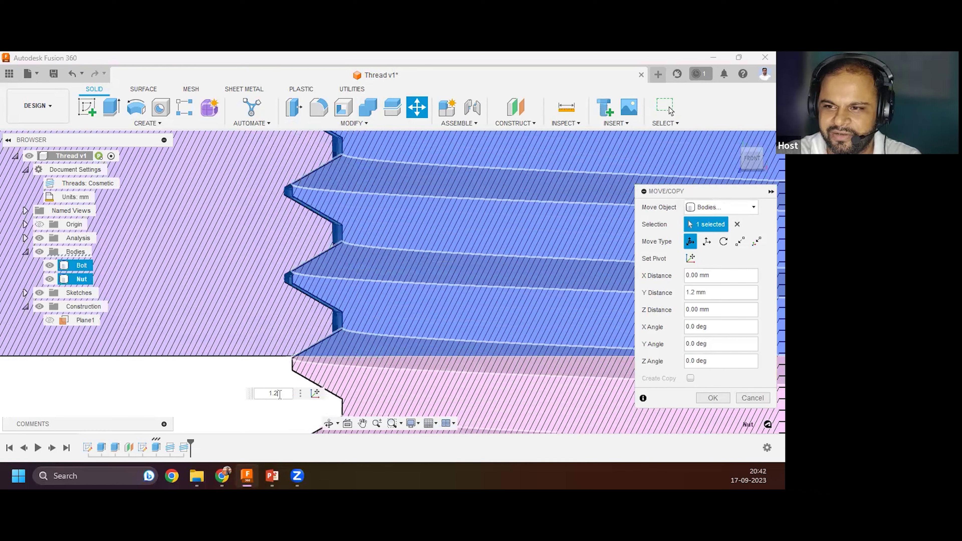
pyautogui.scroll(-3, 277, 393)
pyautogui.scroll(-2, 281, 393)
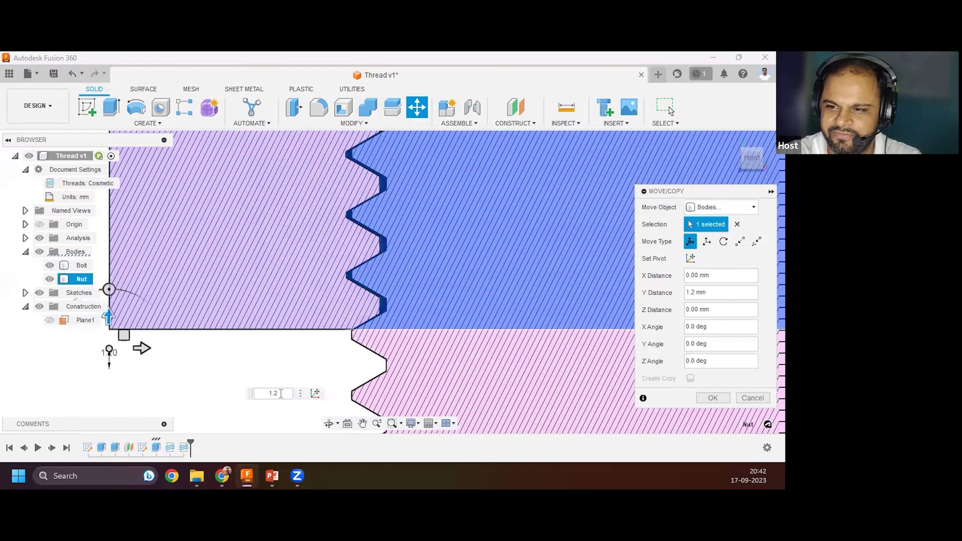
pyautogui.scroll(3, 383, 301)
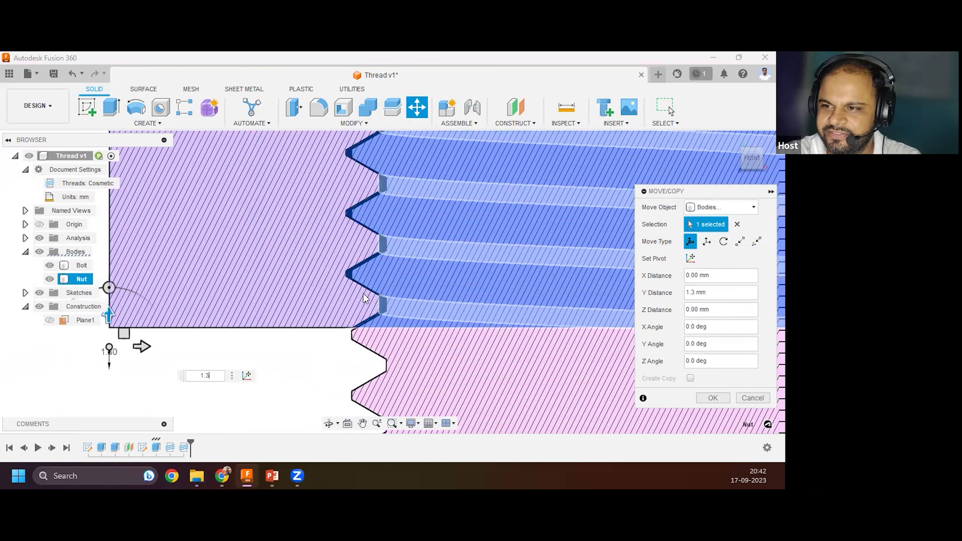
pyautogui.scroll(3, 224, 374)
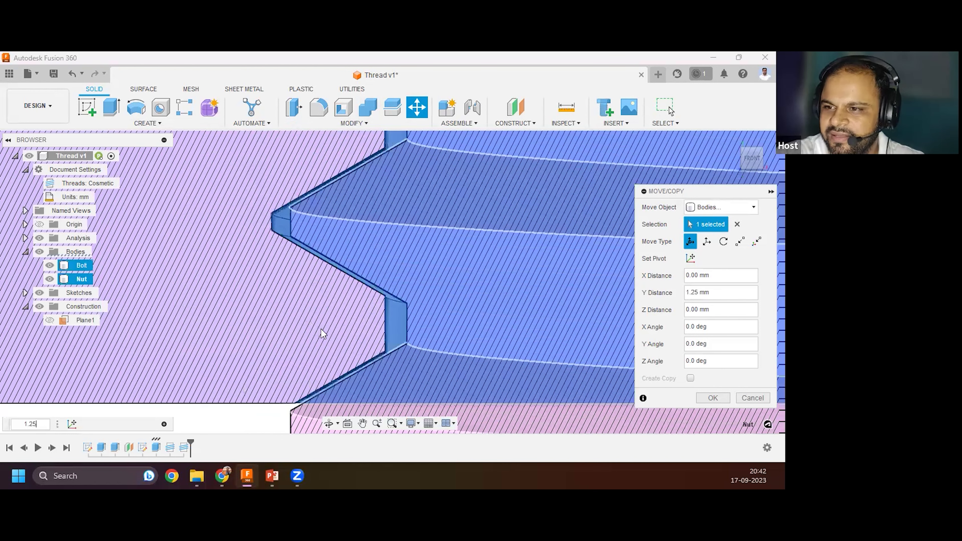
pyautogui.scroll(-4, 279, 305)
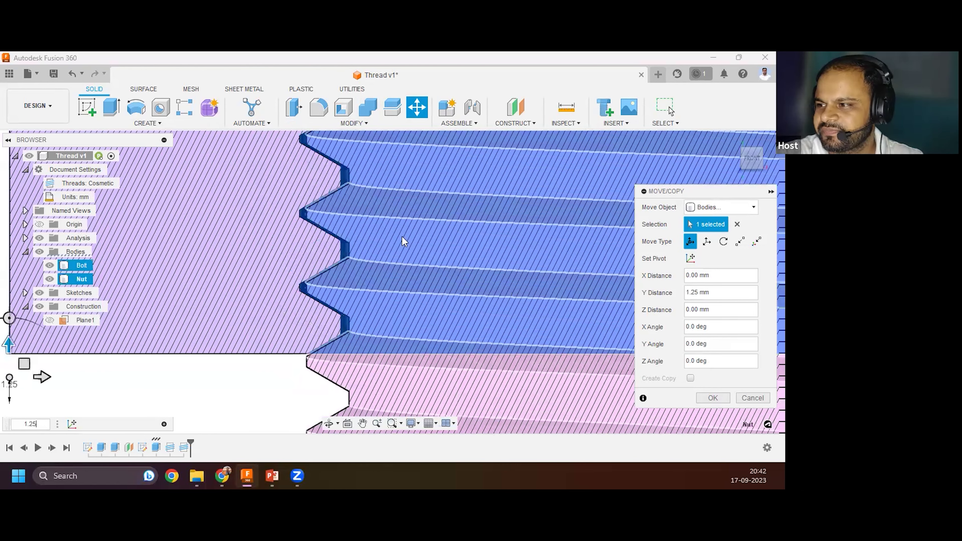
pyautogui.scroll(-2, 279, 305)
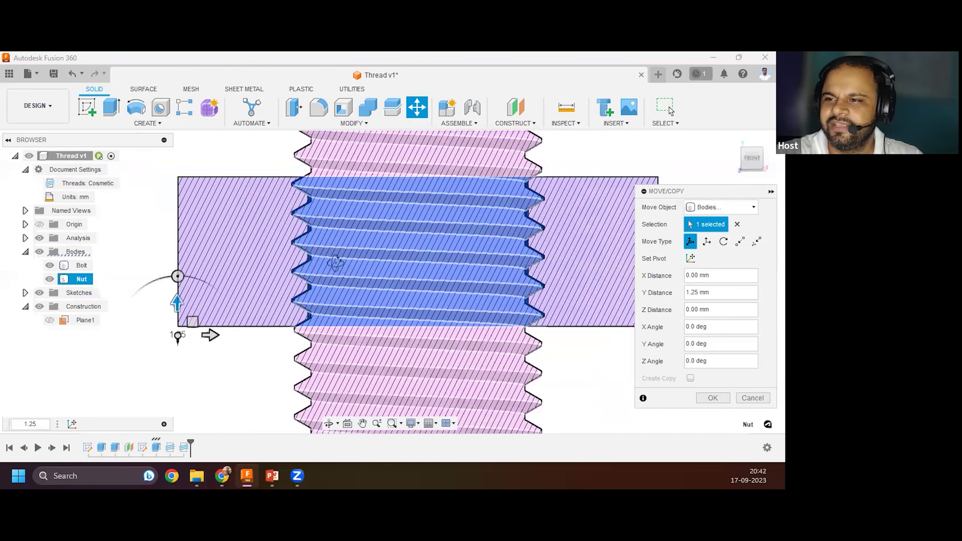
pyautogui.press('Return')
# Check the clearance between the threads in the section, then hide the nut body and the section analysis.
pyautogui.keyDown('shift'); pyautogui.moveTo(608, 208); pyautogui.dragTo(196, 255, button='middle'); pyautogui.keyUp('shift')
pyautogui.scroll(4, 475, 178)
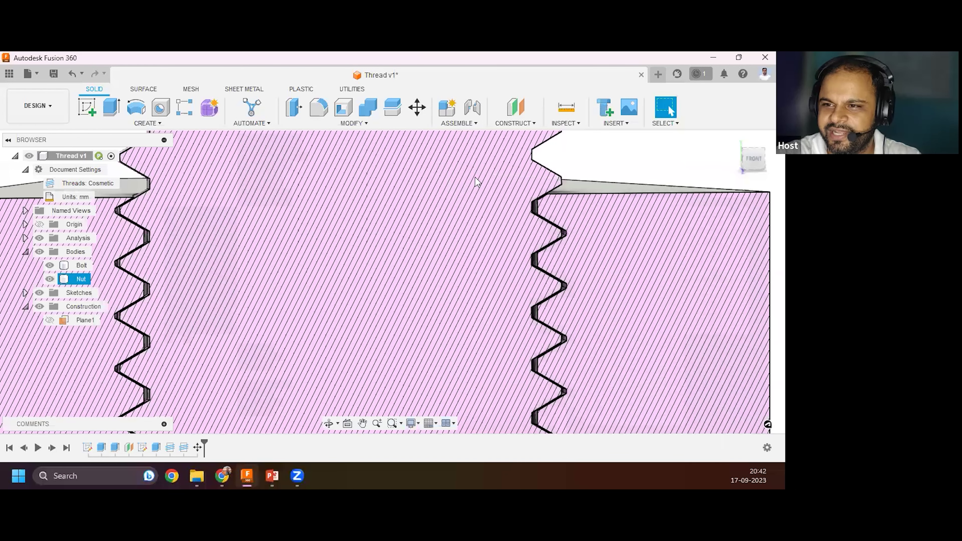
pyautogui.scroll(6, 404, 281)
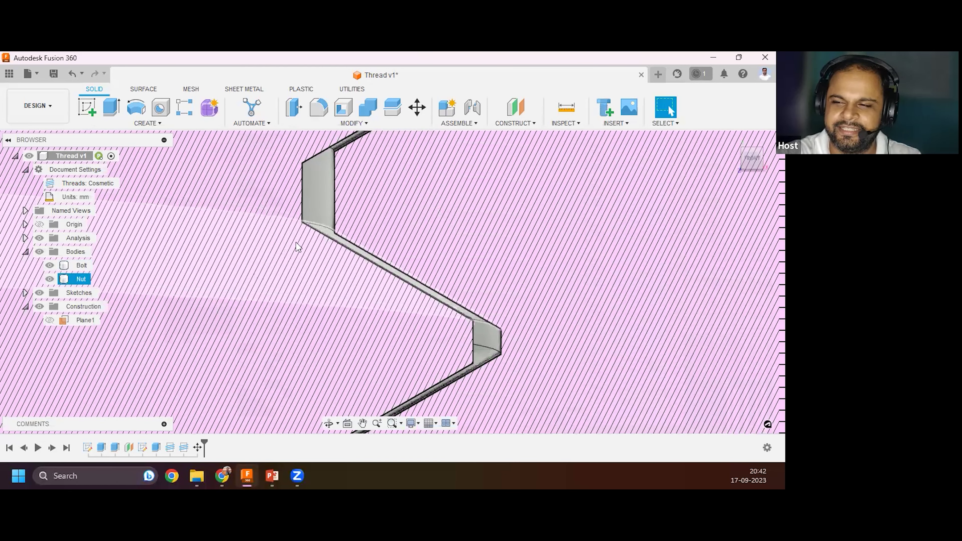
pyautogui.scroll(-5, 281, 280)
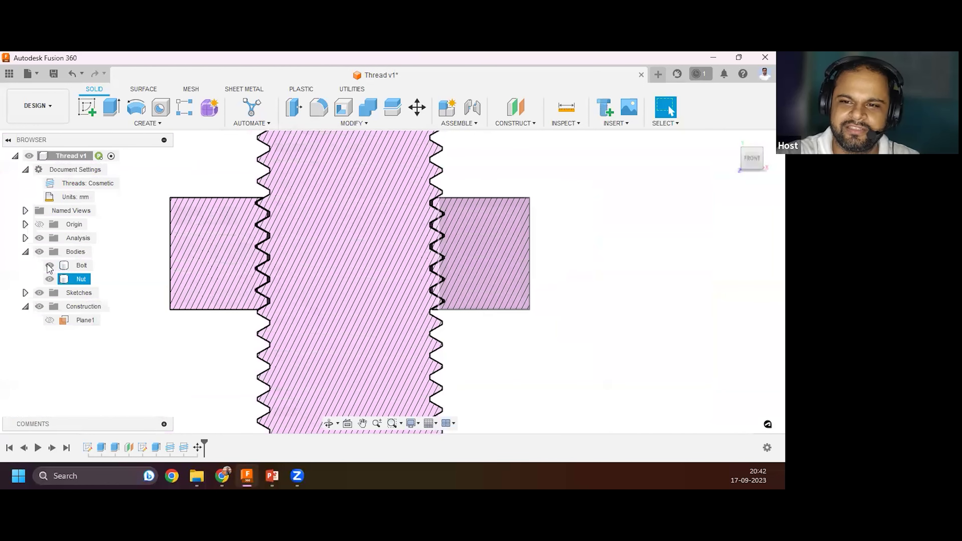
pyautogui.click(49, 280)
pyautogui.scroll(-3, 309, 238)
pyautogui.keyDown('shift'); pyautogui.moveTo(275, 236); pyautogui.dragTo(246, 187, button='middle'); pyautogui.keyUp('shift')
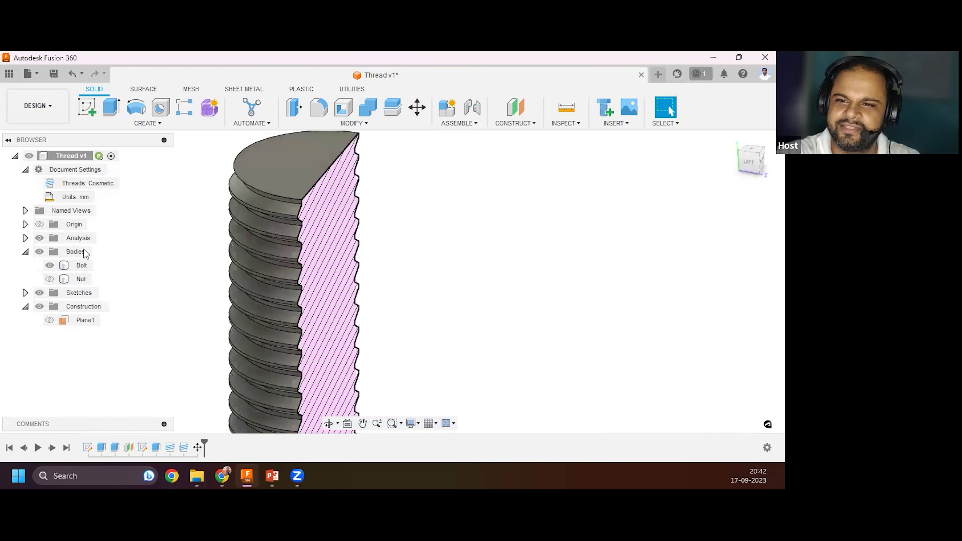
pyautogui.click(37, 238)
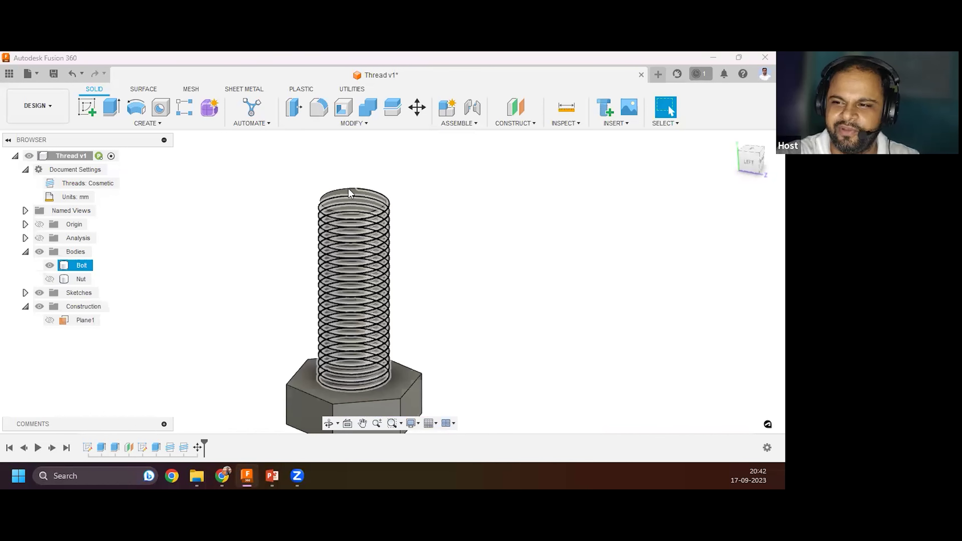
# Start a constant-radius fillet on the two helical crest edges of the bolt's thread.
pyautogui.keyDown('shift'); pyautogui.moveTo(348, 188); pyautogui.dragTo(303, 203, button='middle'); pyautogui.keyUp('shift')
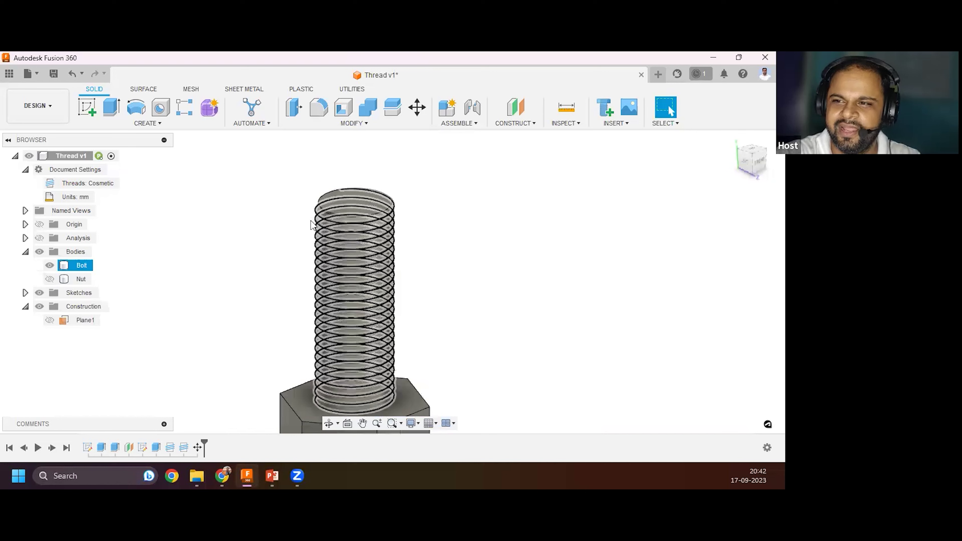
pyautogui.scroll(6, 325, 198)
pyautogui.keyDown('shift'); pyautogui.moveTo(283, 317); pyautogui.dragTo(265, 289, button='middle'); pyautogui.keyUp('shift')
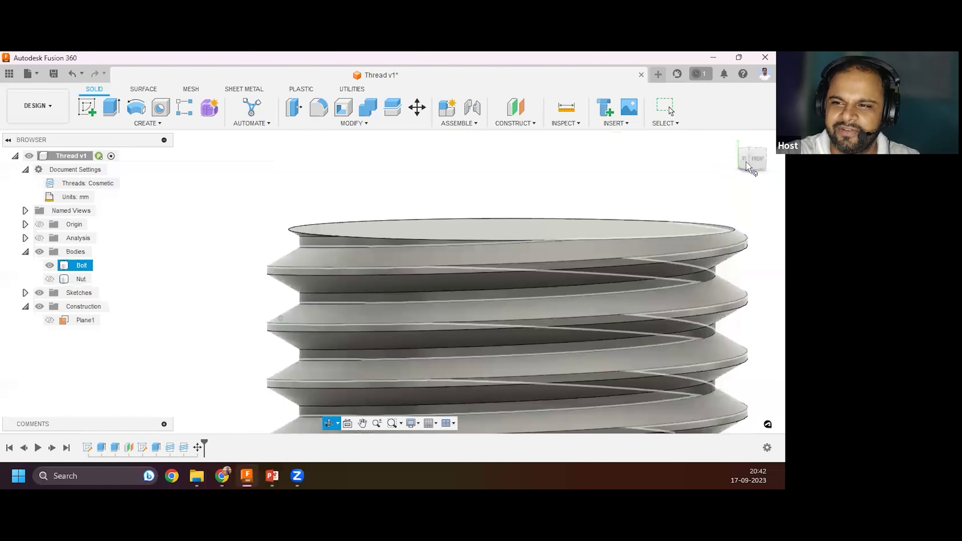
pyautogui.keyDown('shift'); pyautogui.moveTo(391, 280); pyautogui.dragTo(284, 271, button='middle'); pyautogui.keyUp('shift')
pyautogui.click(284, 271)
pyautogui.scroll(-5, 328, 248)
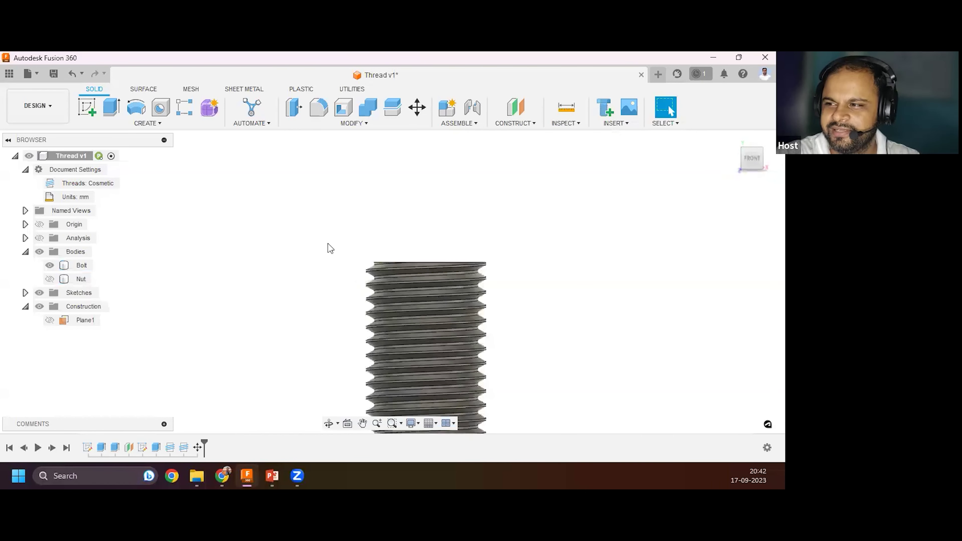
pyautogui.scroll(6, 197, 218)
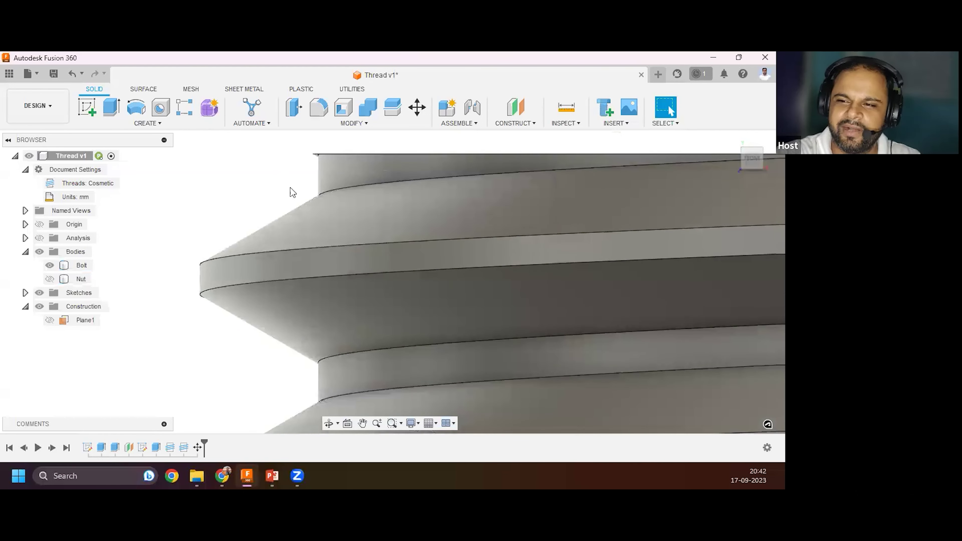
pyautogui.click(319, 109)
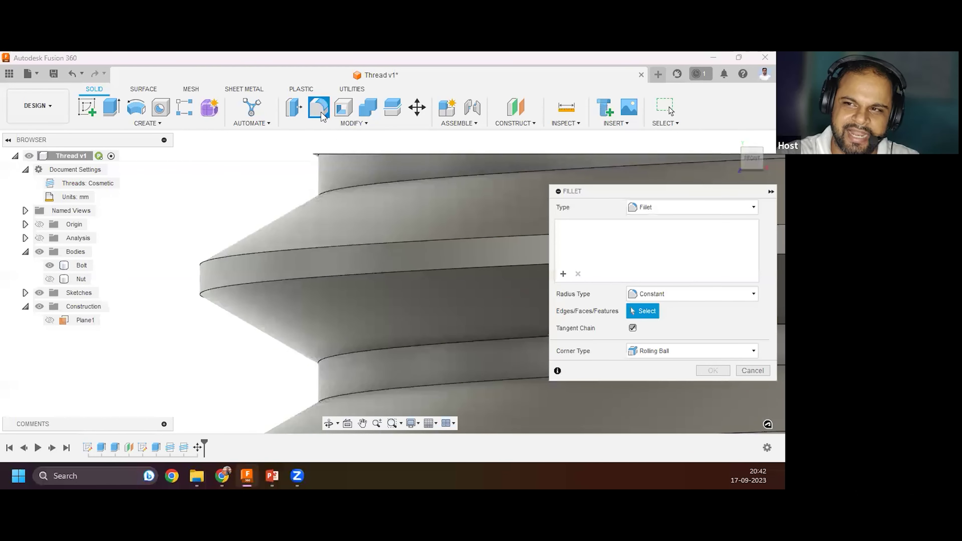
pyautogui.click(208, 264)
pyautogui.click(206, 293)
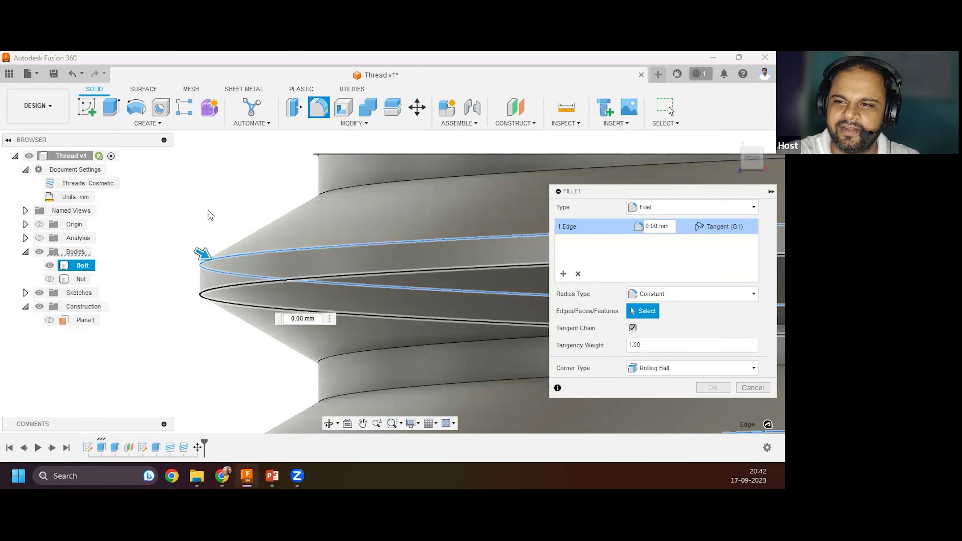
pyautogui.scroll(-5, 210, 200)
pyautogui.scroll(2, 242, 194)
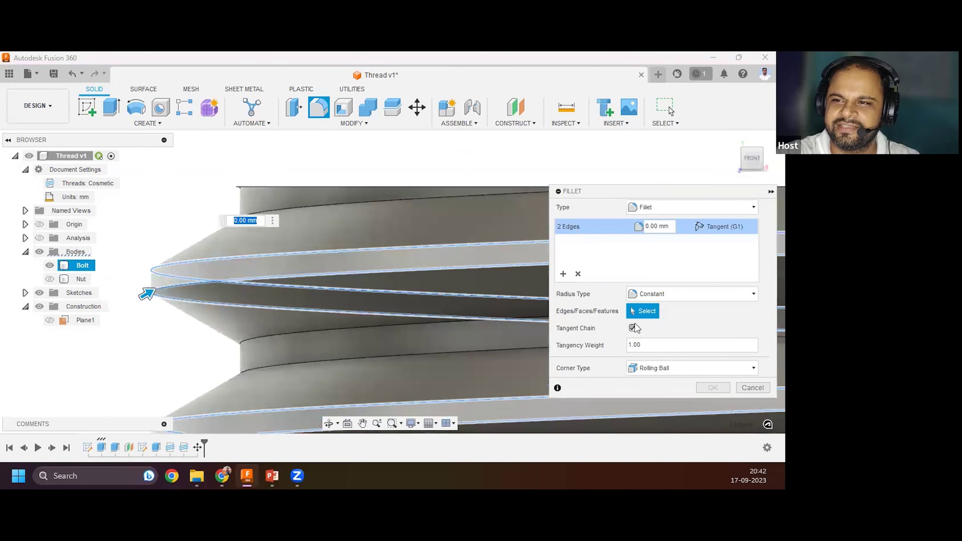
# Try a radius of 0.4 mm on the crest edges, then set it to 0.6 mm.
pyautogui.click(637, 226)
pyautogui.press('BackSpace')
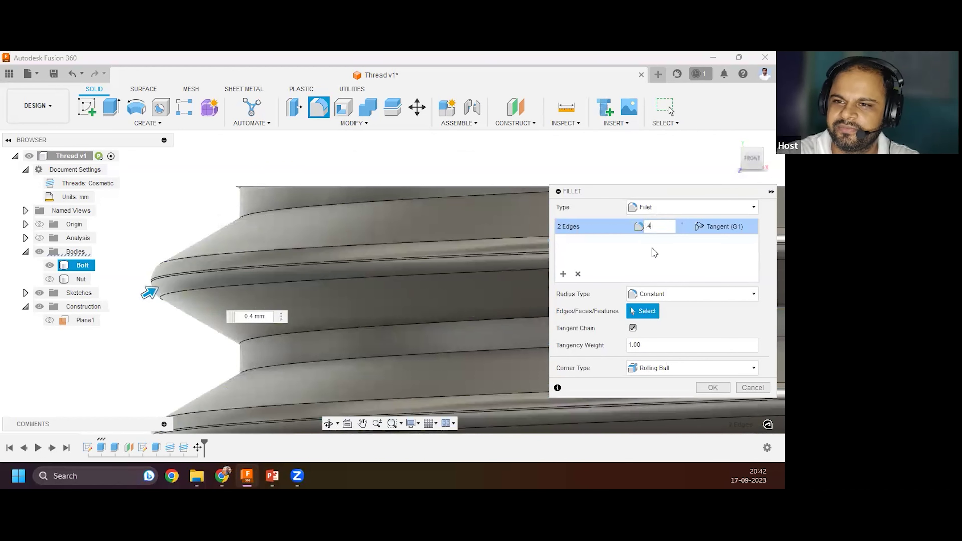
pyautogui.moveTo(658, 226); pyautogui.dragTo(641, 226)
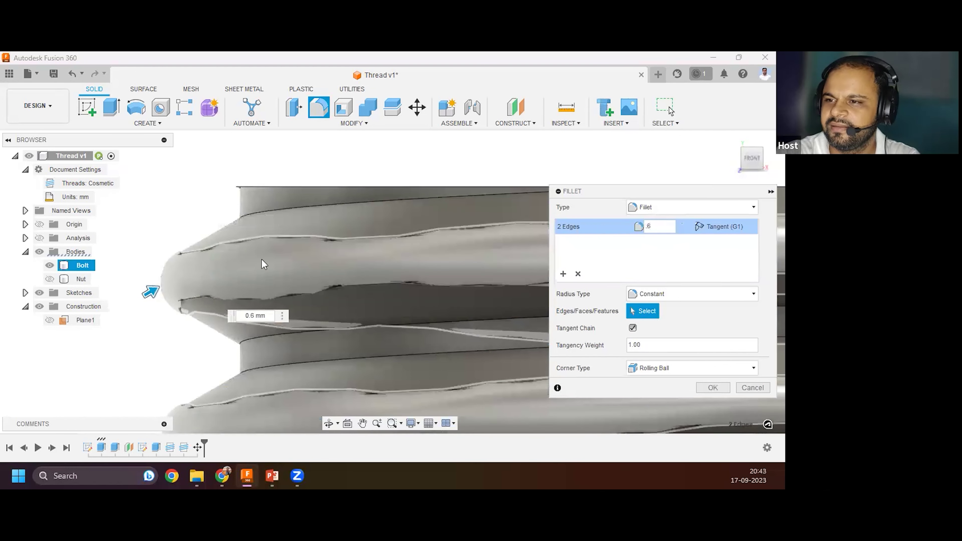
pyautogui.scroll(-5, 264, 264)
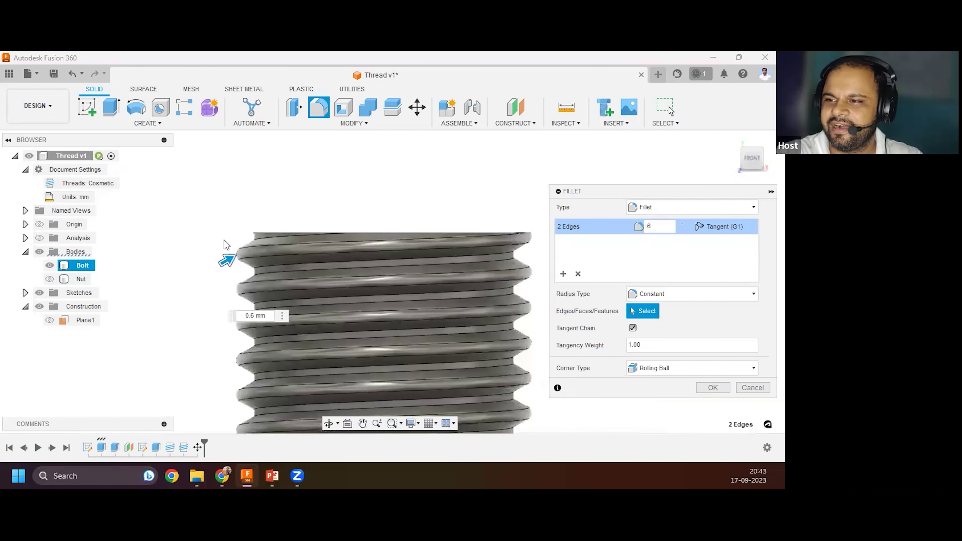
pyautogui.scroll(5, 170, 262)
pyautogui.keyDown('shift'); pyautogui.moveTo(187, 247); pyautogui.dragTo(563, 276, button='middle'); pyautogui.keyUp('shift')
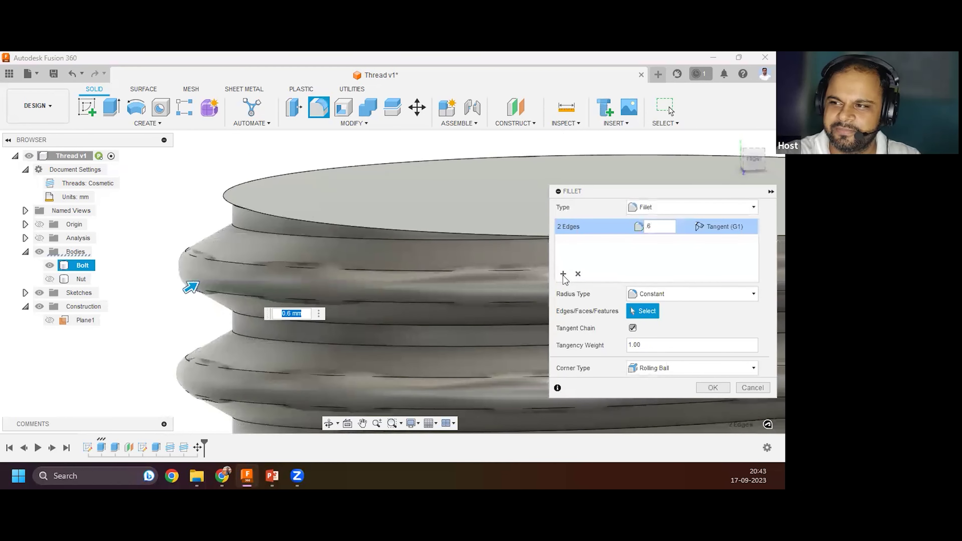
# Add a second fillet selection set for the two thread root edges with a radius of 0.4 mm.
pyautogui.click(563, 273)
pyautogui.scroll(2, 264, 320)
pyautogui.click(261, 350)
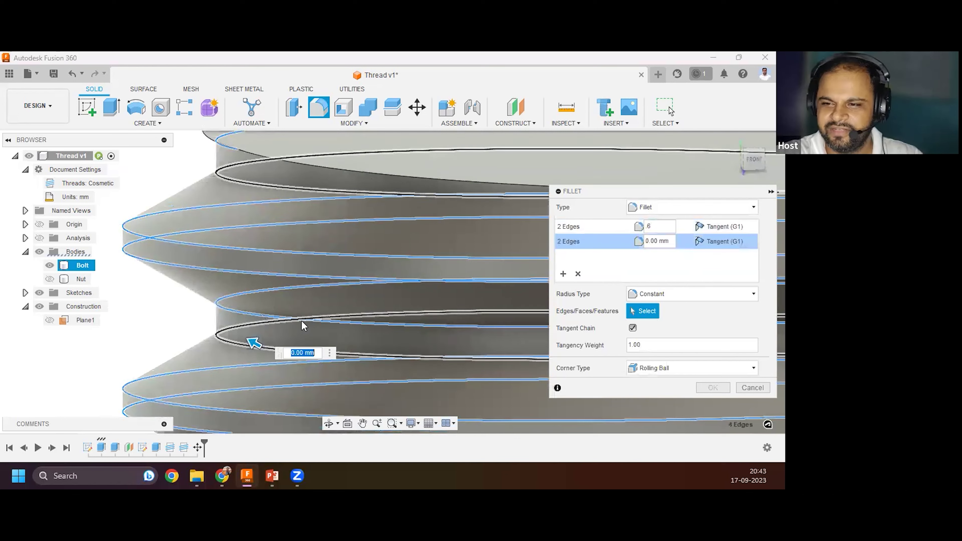
pyautogui.write('.4')
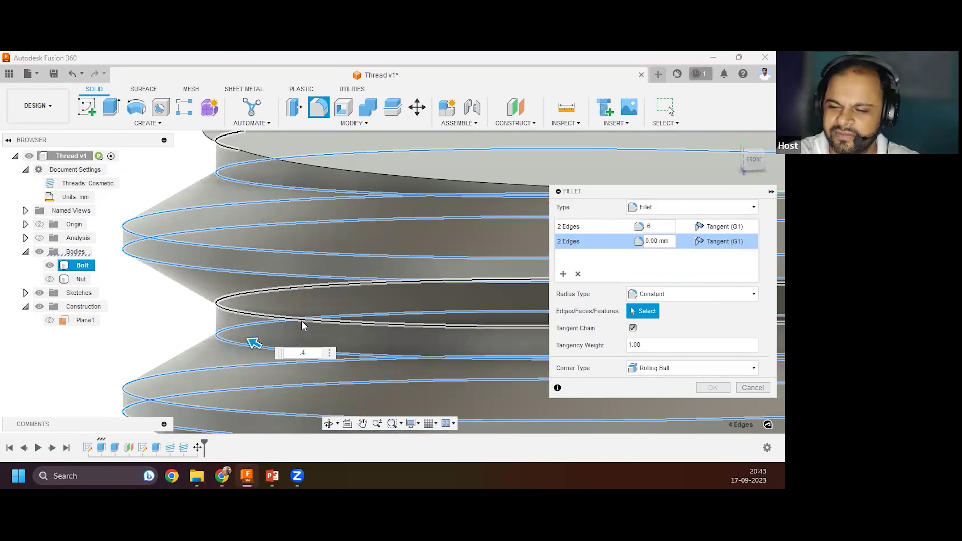
pyautogui.press('Return')
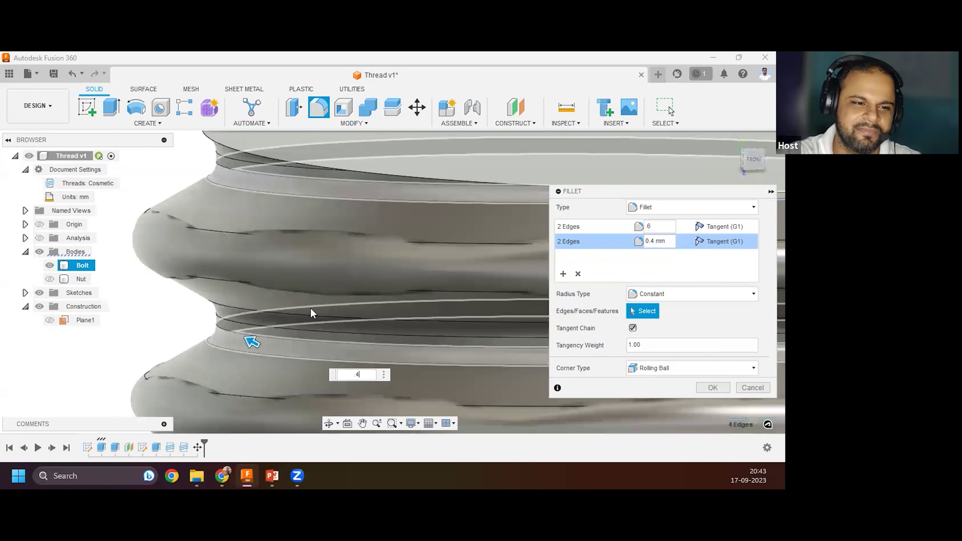
# Examine the crest and root fillets along the bolt's shank and apply them.
pyautogui.scroll(-5, 225, 270)
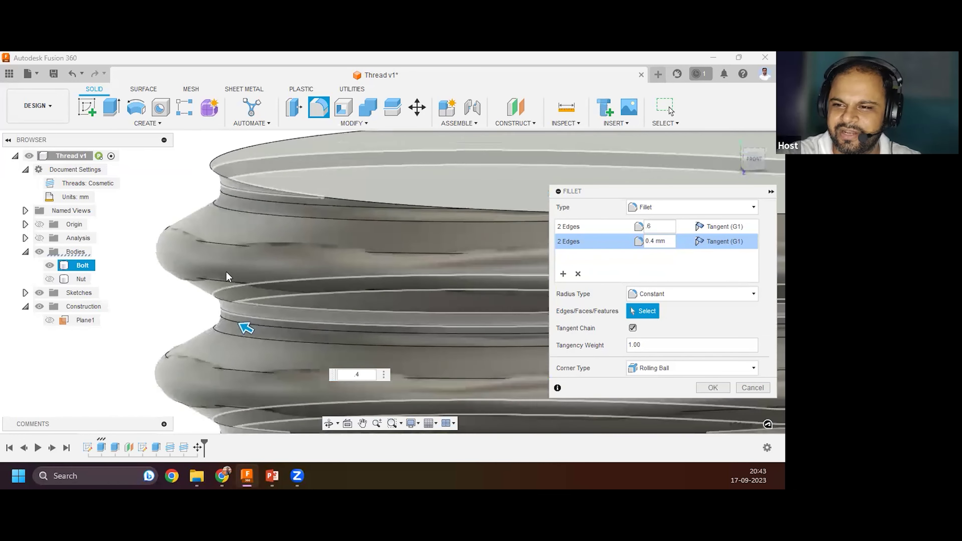
pyautogui.scroll(-5, 246, 229)
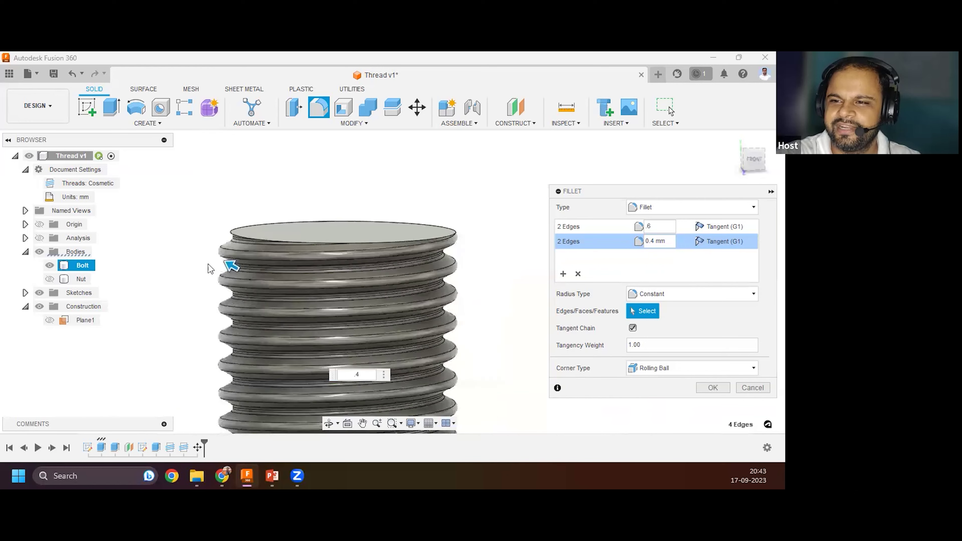
pyautogui.scroll(4, 249, 251)
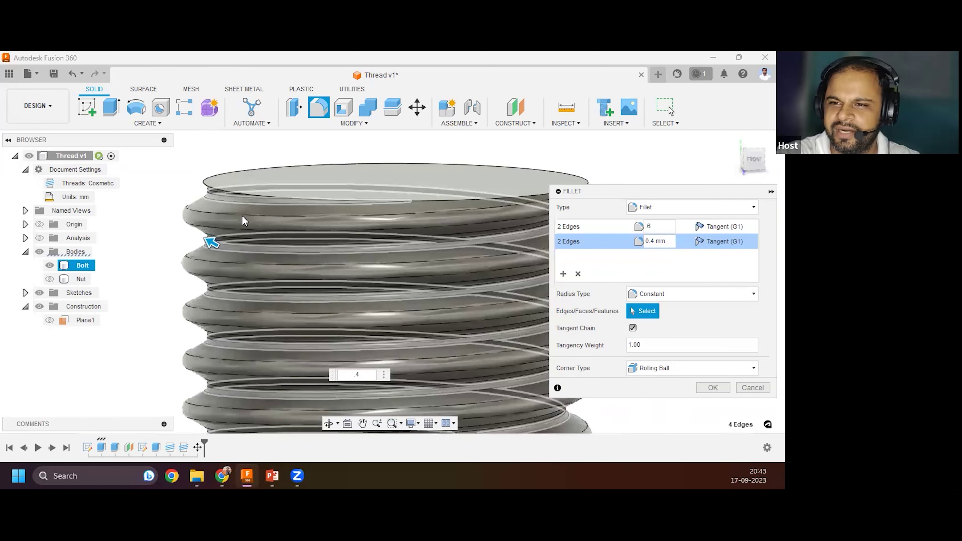
pyautogui.scroll(3, 251, 220)
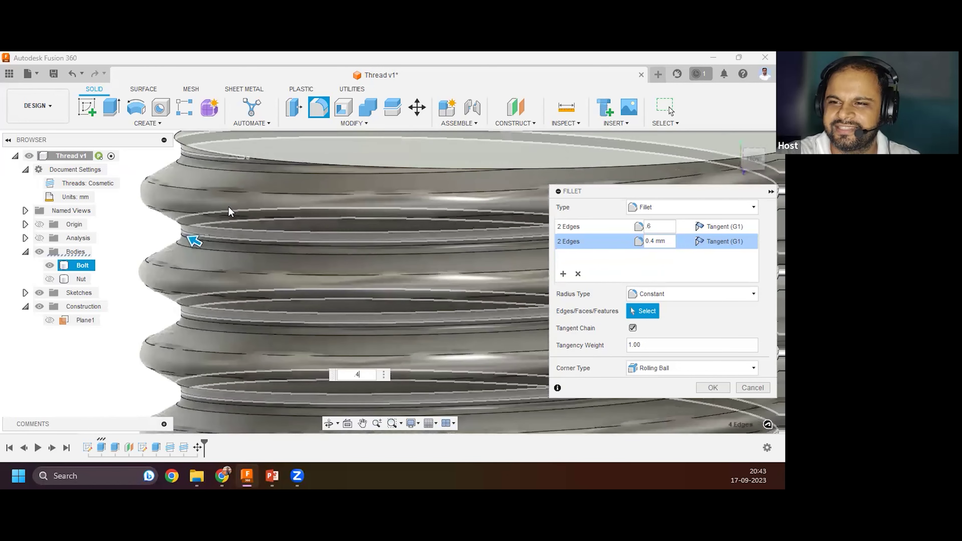
pyautogui.scroll(-3, 228, 205)
pyautogui.scroll(5, 208, 280)
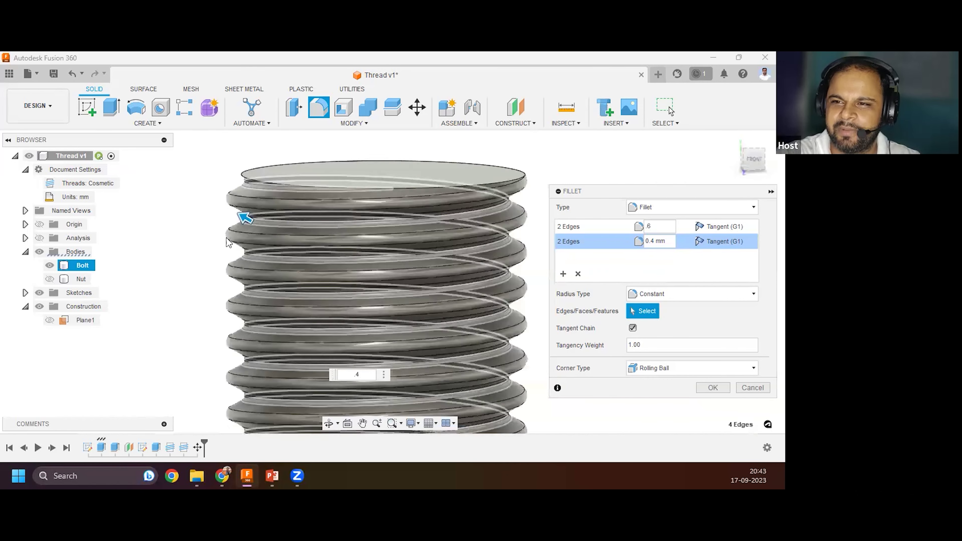
pyautogui.scroll(3, 209, 277)
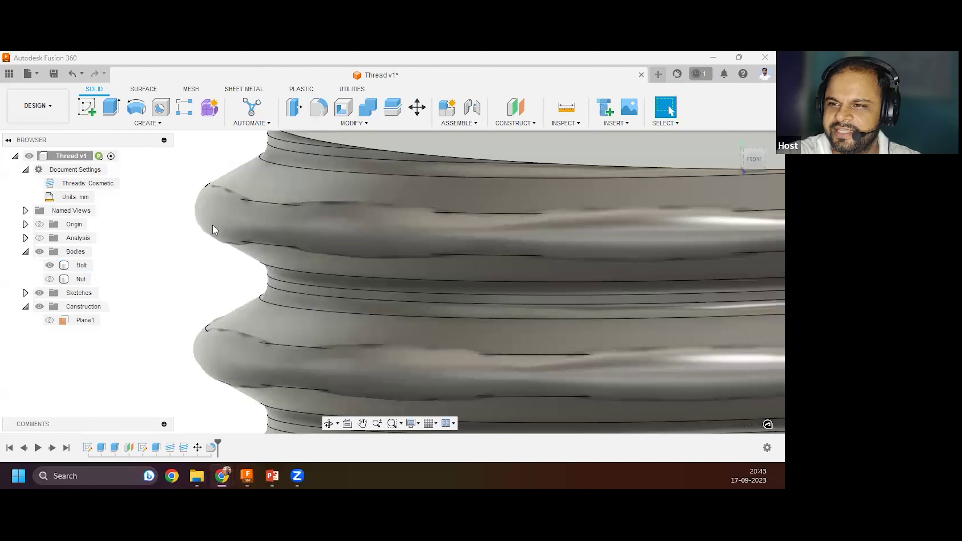
pyautogui.scroll(-3, 220, 247)
pyautogui.scroll(-5, 223, 275)
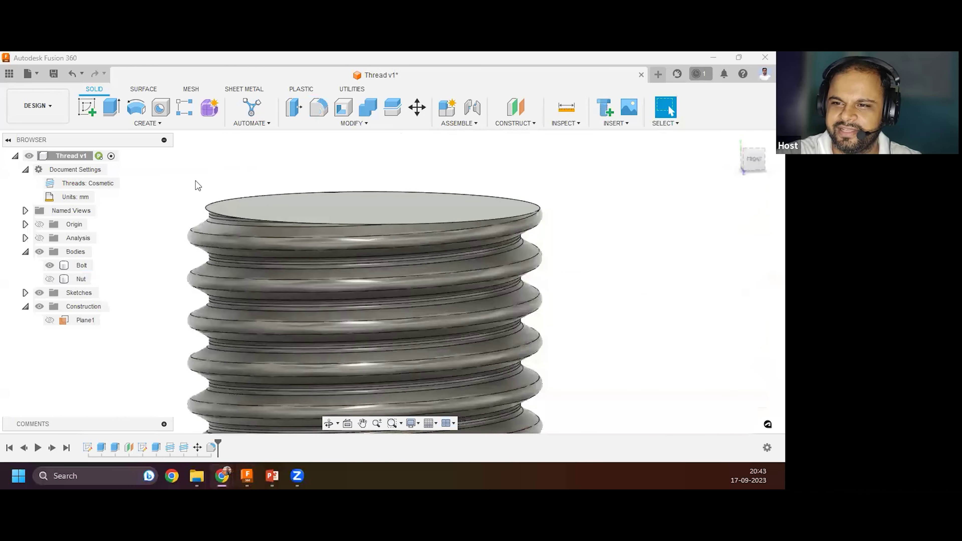
# Start a fillet on the rim of the bolt's free end face with a radius of 0.6 mm.
pyautogui.click(210, 243)
pyautogui.keyDown('shift'); pyautogui.moveTo(210, 243); pyautogui.dragTo(114, 274, button='middle'); pyautogui.keyUp('shift')
pyautogui.scroll(6, 174, 286)
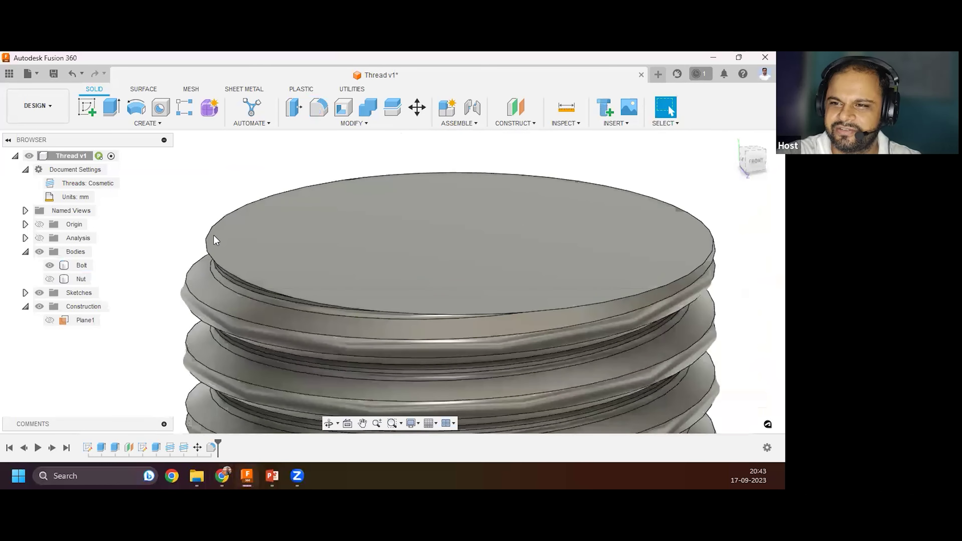
pyautogui.keyDown('shift'); pyautogui.moveTo(286, 160); pyautogui.dragTo(213, 159, button='middle'); pyautogui.keyUp('shift')
pyautogui.scroll(4, 212, 159)
pyautogui.scroll(-5, 157, 216)
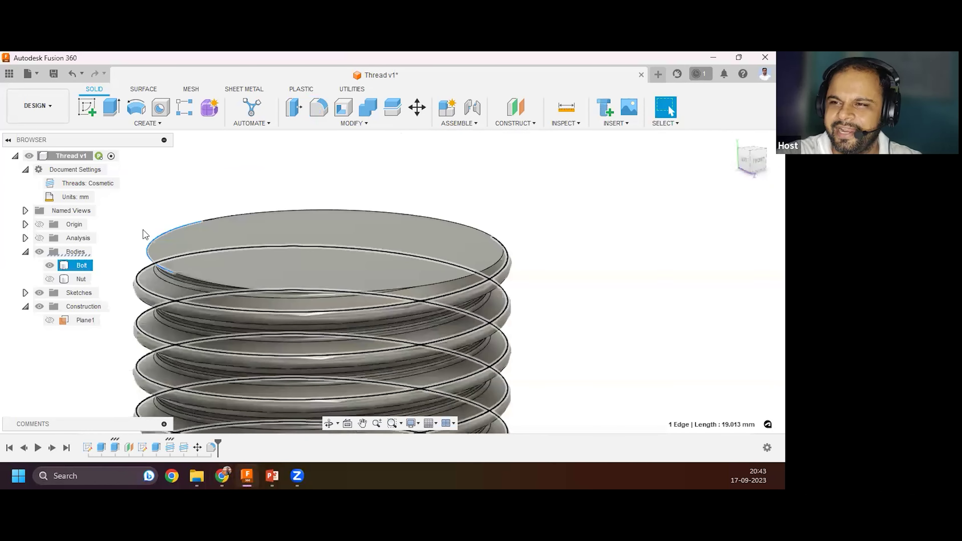
pyautogui.scroll(2, 176, 225)
pyautogui.press('f')
pyautogui.click(177, 227)
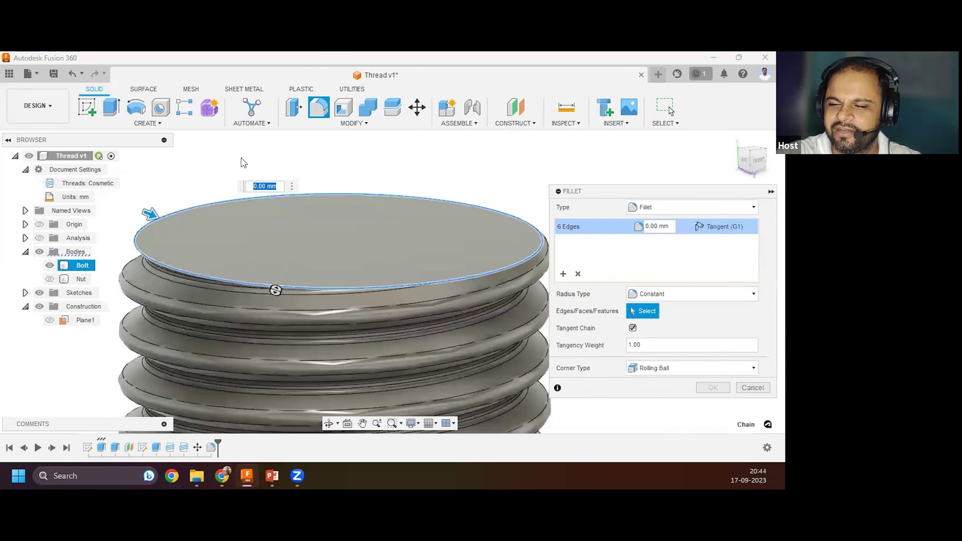
pyautogui.press('BackSpace')
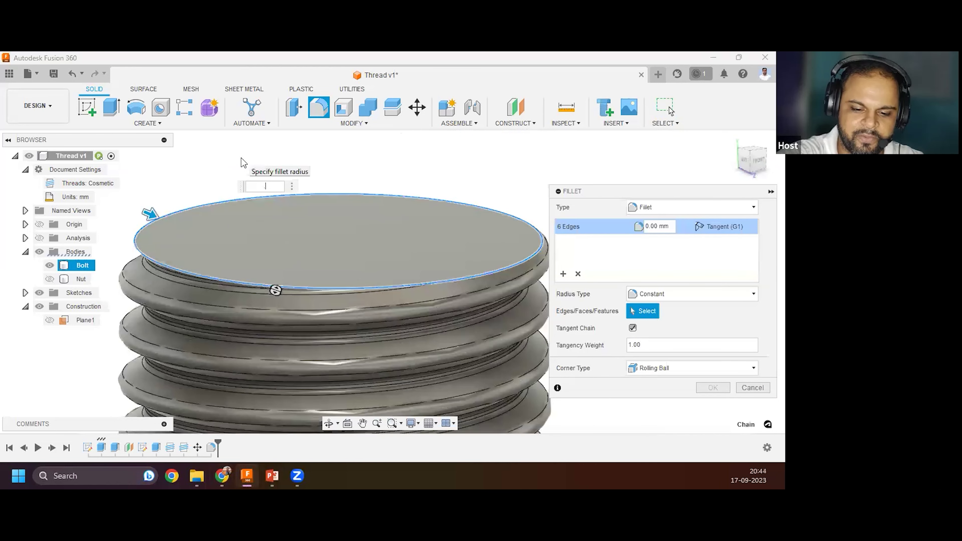
pyautogui.write('.6')
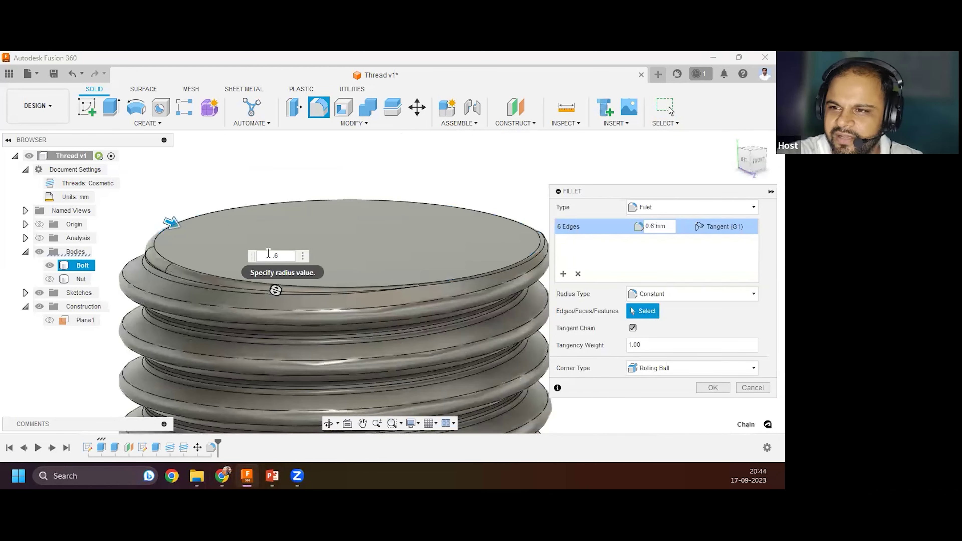
pyautogui.write('1')
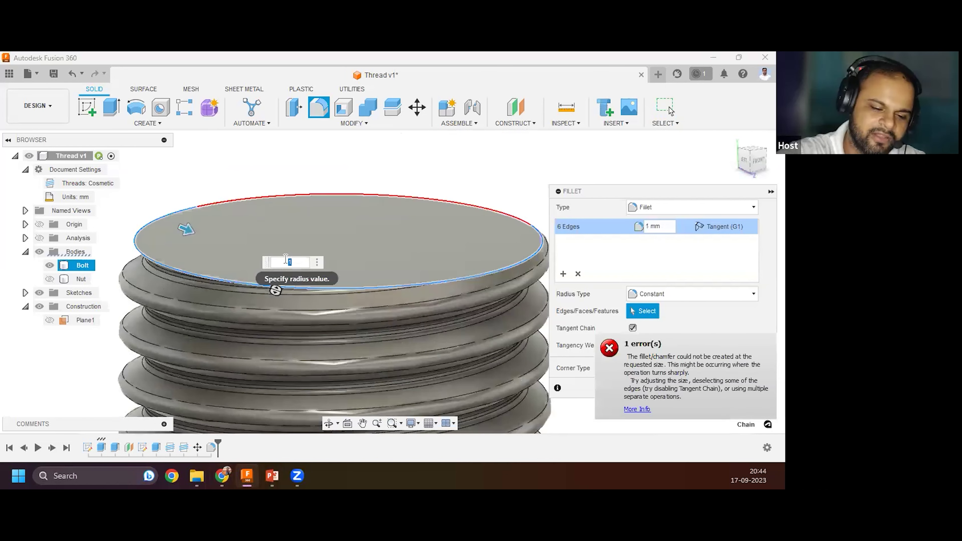
# Try radii of 1 mm and 0.9 mm on the end-face rim, settle on 0.8 mm and apply the fillet.
pyautogui.press('BackSpace')
pyautogui.write('.8')
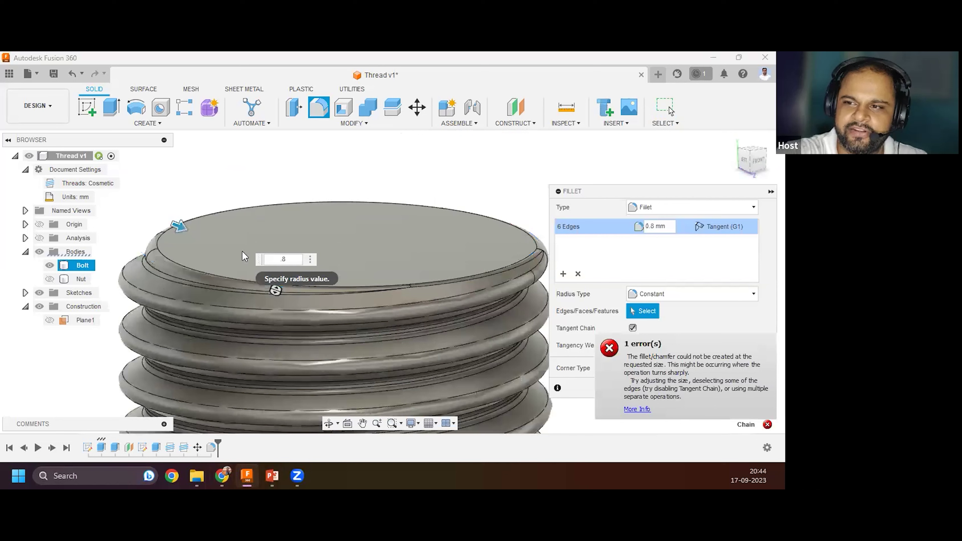
pyautogui.scroll(-2, 361, 214)
pyautogui.moveTo(361, 215)
pyautogui.keyDown('shift'); pyautogui.mouseDown(button='middle')
pyautogui.moveTo(359, 206)
pyautogui.moveTo(362, 219)
pyautogui.mouseUp(button='middle'); pyautogui.keyUp('shift')
pyautogui.press('BackSpace')
pyautogui.press('BackSpace')
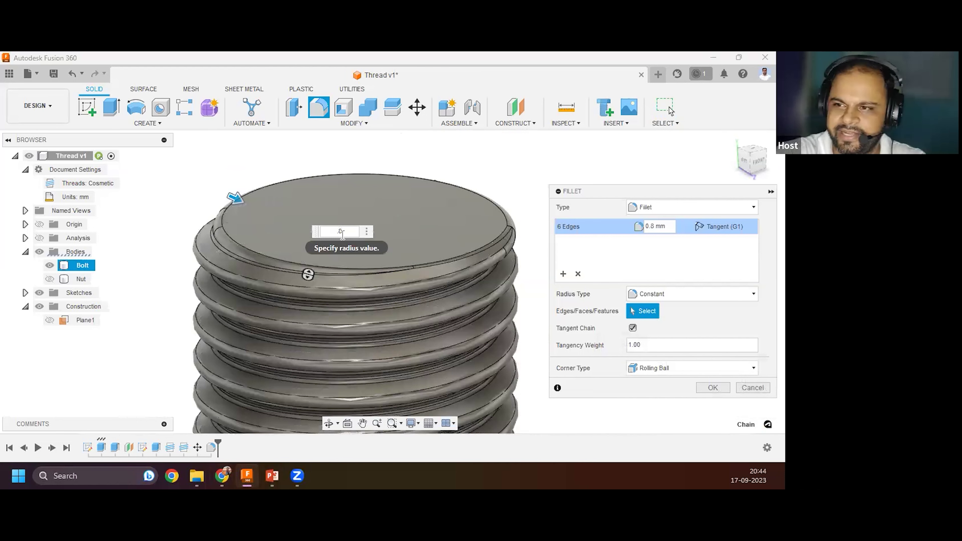
pyautogui.write('.9')
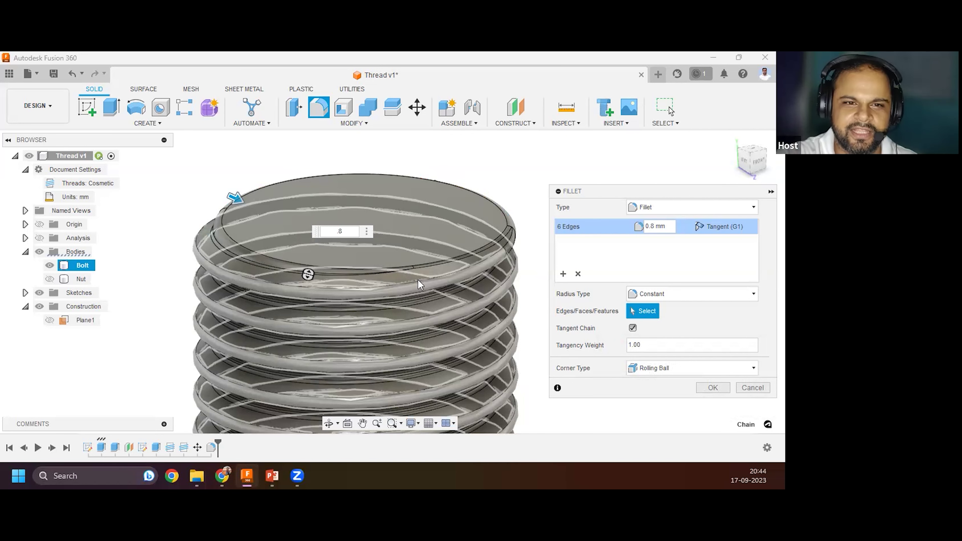
pyautogui.click(713, 388)
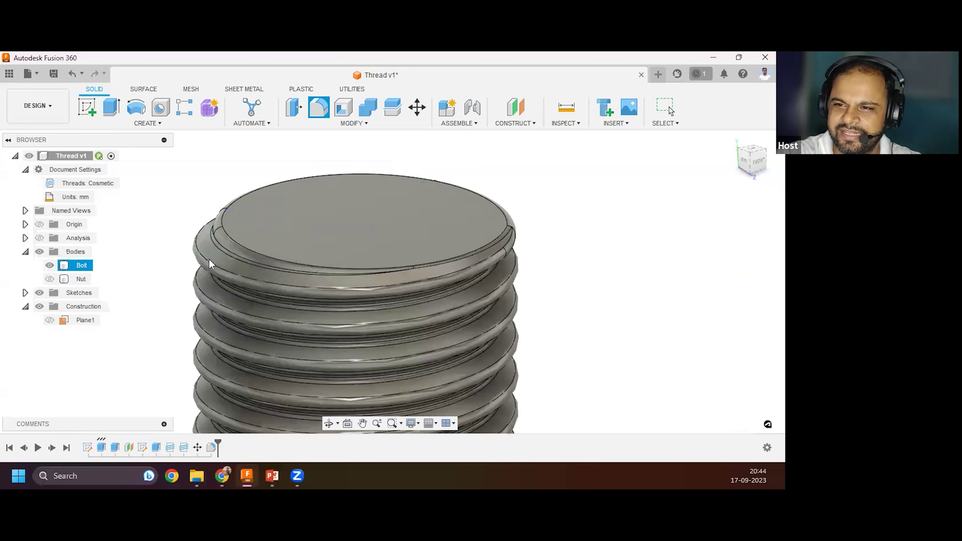
# Examine the rounded thread down to where the shank meets the bolt head.
pyautogui.scroll(-3, 279, 199)
pyautogui.scroll(-5, 279, 198)
pyautogui.moveTo(298, 343)
pyautogui.keyDown('shift'); pyautogui.mouseDown(button='middle')
pyautogui.moveTo(290, 315)
pyautogui.moveTo(280, 344)
pyautogui.mouseUp(button='middle'); pyautogui.keyUp('shift')
pyautogui.scroll(3, 280, 345)
pyautogui.scroll(5, 270, 361)
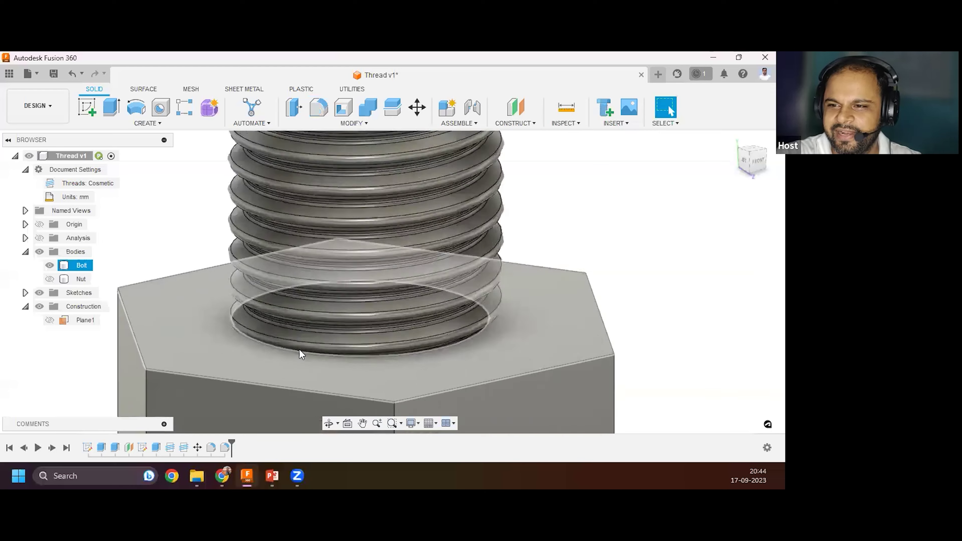
pyautogui.click(285, 345)
pyautogui.scroll(-8, 296, 360)
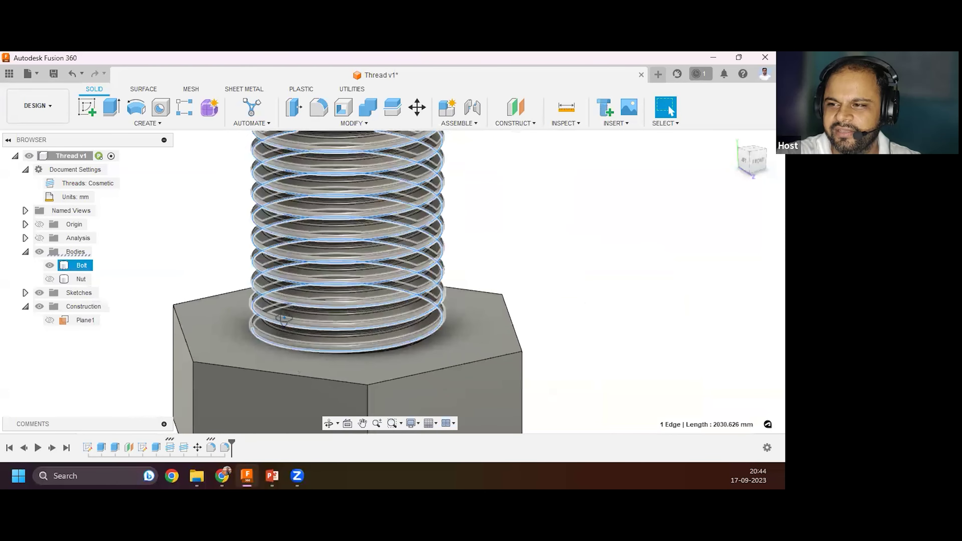
pyautogui.keyDown('shift'); pyautogui.moveTo(270, 368); pyautogui.dragTo(258, 251, button='middle'); pyautogui.keyUp('shift')
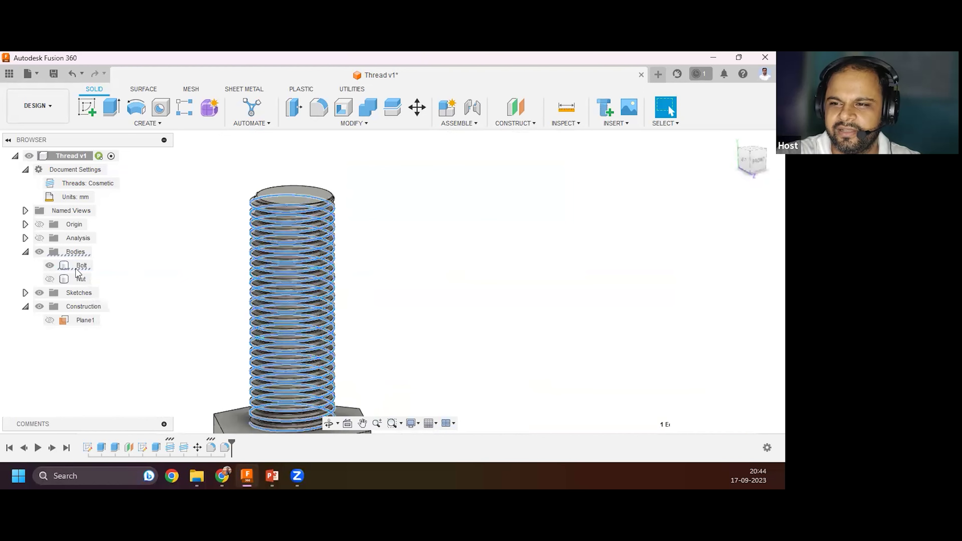
# Show the nut body together with the bolt and turn the section analysis on.
pyautogui.click(49, 279)
pyautogui.click(49, 265)
pyautogui.click(49, 266)
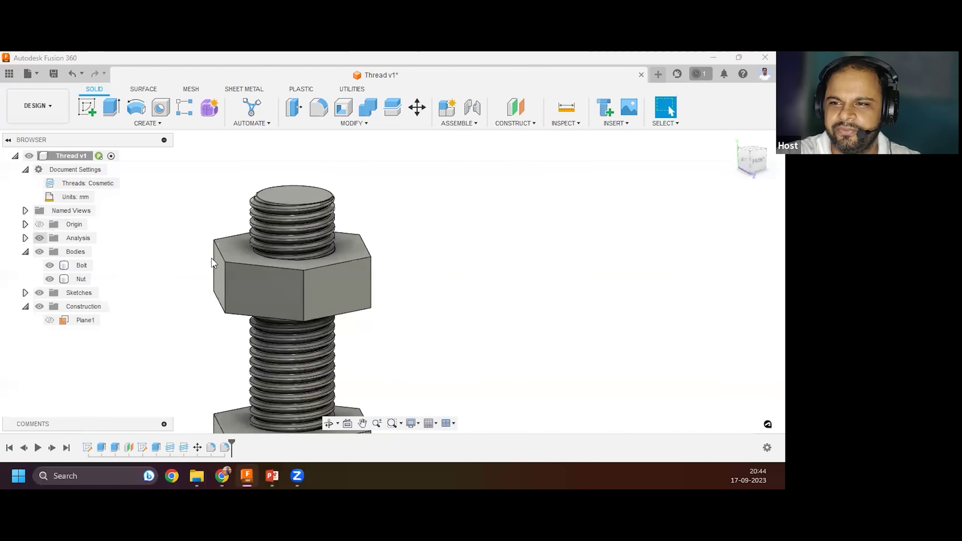
# Show the section through bolt and nut and examine how the two threads mesh along the nut's bore.
pyautogui.click(39, 238)
pyautogui.scroll(3, 212, 278)
pyautogui.keyDown('shift'); pyautogui.moveTo(606, 212); pyautogui.dragTo(544, 302, button='middle'); pyautogui.keyUp('shift')
pyautogui.click(462, 187)
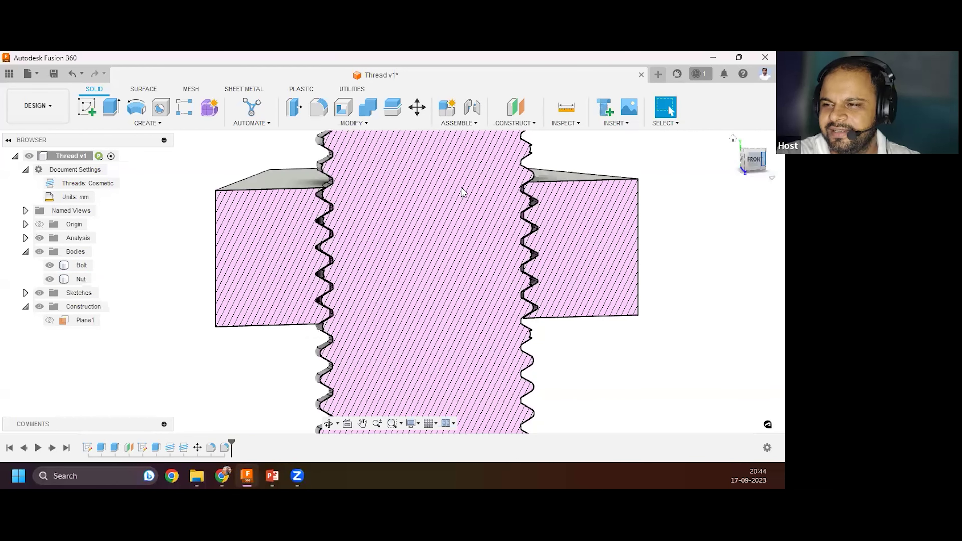
pyautogui.scroll(5, 460, 201)
pyautogui.scroll(2, 449, 275)
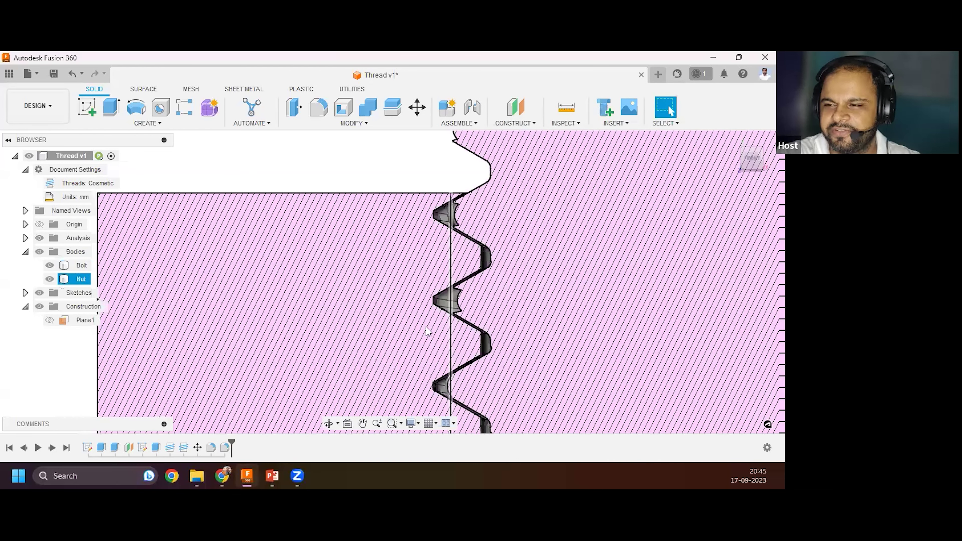
pyautogui.click(327, 224)
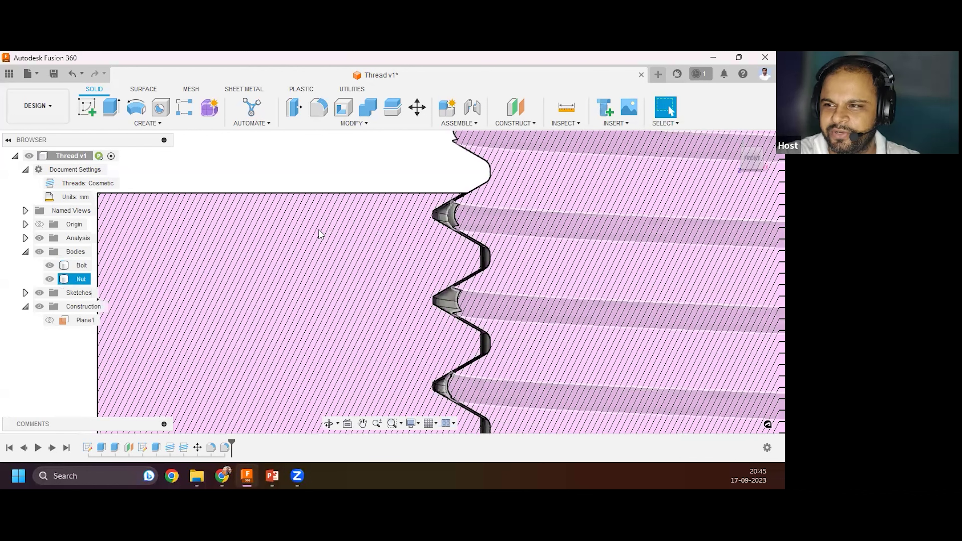
pyautogui.scroll(-8, 322, 232)
pyautogui.scroll(-3, 325, 212)
pyautogui.click(320, 245)
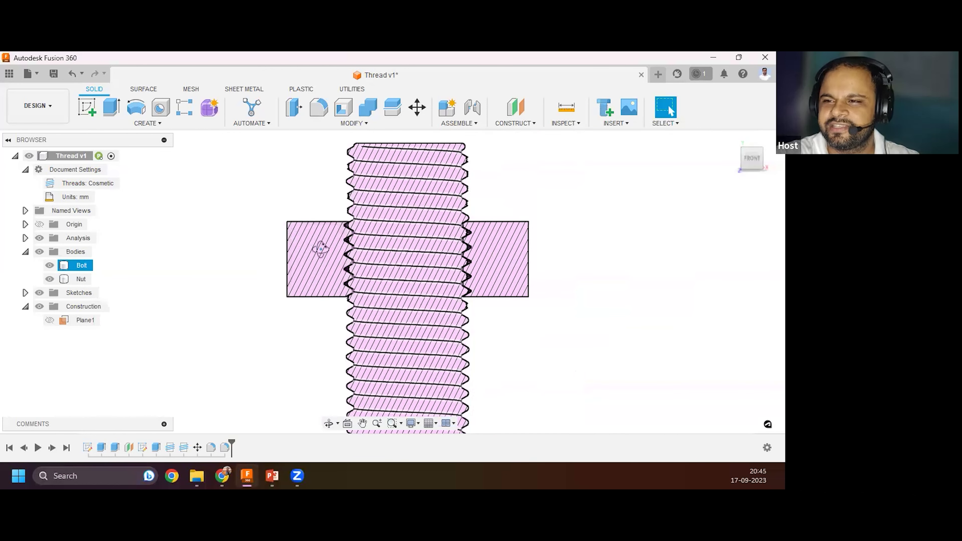
# Examine the sectioned bolt thread near its free end, checking the shape of the filleted crests and roots.
pyautogui.scroll(4, 318, 232)
pyautogui.scroll(5, 340, 208)
pyautogui.keyDown('shift'); pyautogui.moveTo(339, 208); pyautogui.dragTo(322, 224, button='middle'); pyautogui.keyUp('shift')
pyautogui.scroll(3, 322, 223)
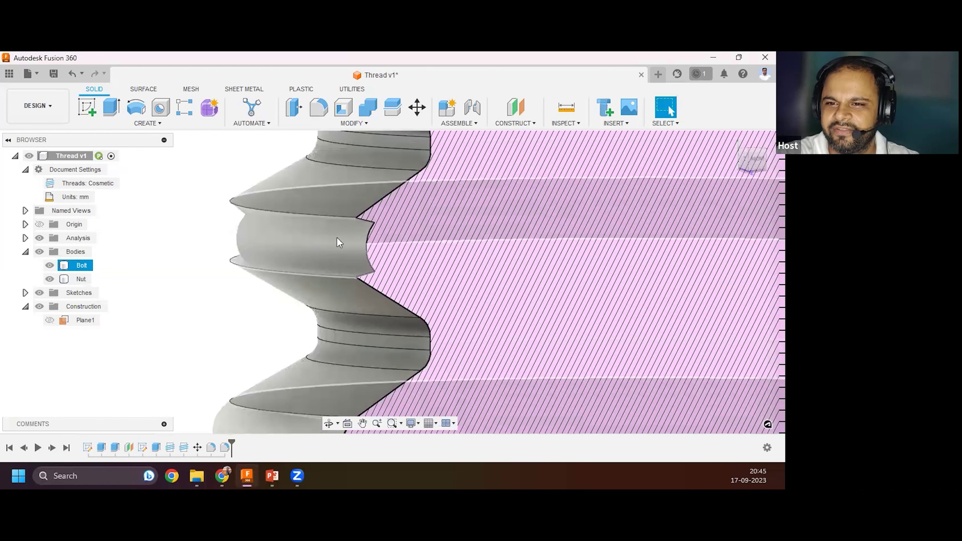
pyautogui.keyDown('shift'); pyautogui.moveTo(254, 231); pyautogui.dragTo(268, 264, button='middle'); pyautogui.keyUp('shift')
pyautogui.scroll(-5, 268, 265)
pyautogui.scroll(5, 268, 265)
pyautogui.click(269, 265)
pyautogui.click(26, 253)
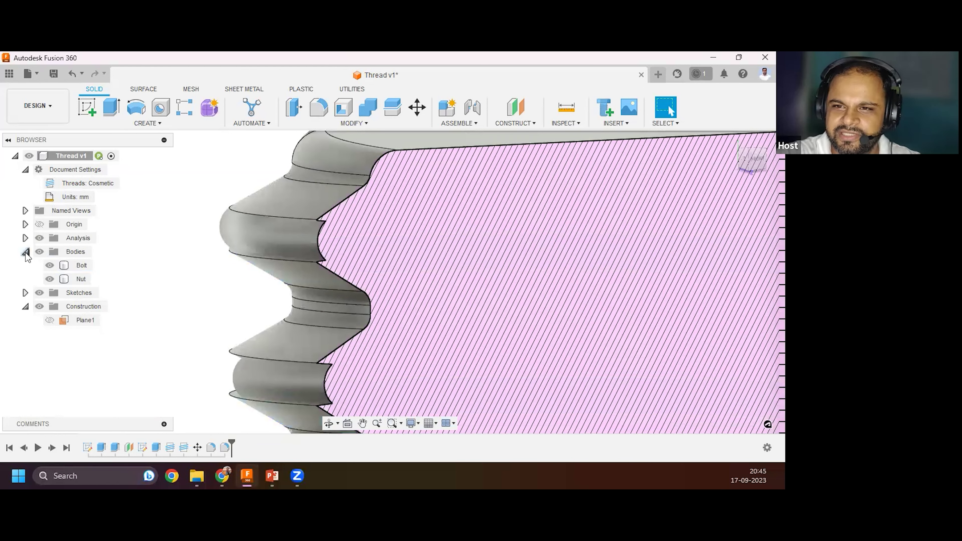
pyautogui.moveTo(97, 182)
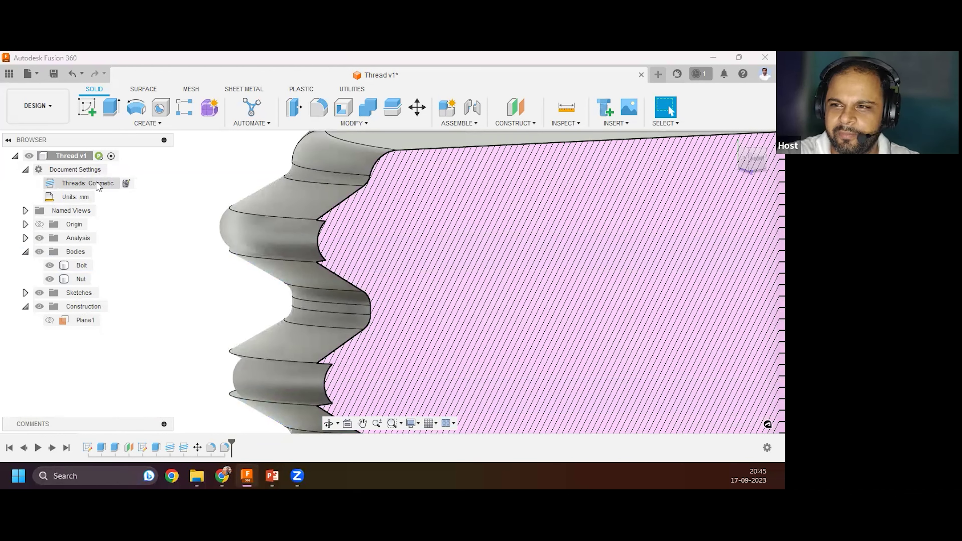
pyautogui.click(286, 267)
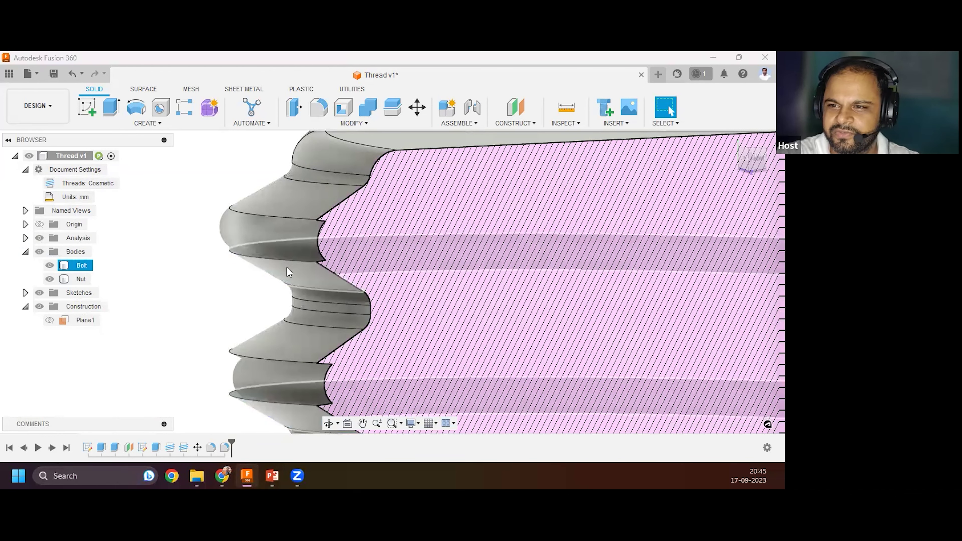
pyautogui.click(226, 273)
pyautogui.click(64, 266)
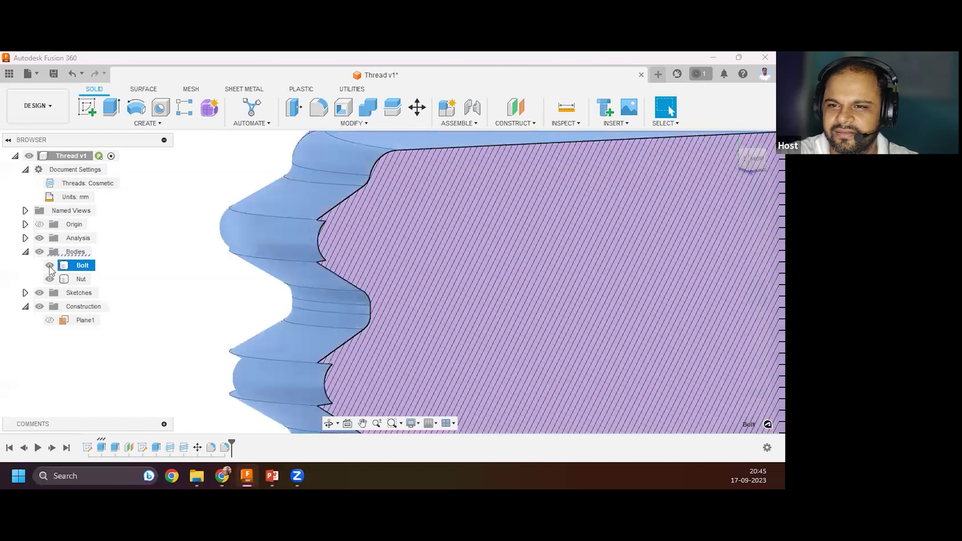
pyautogui.click(211, 447)
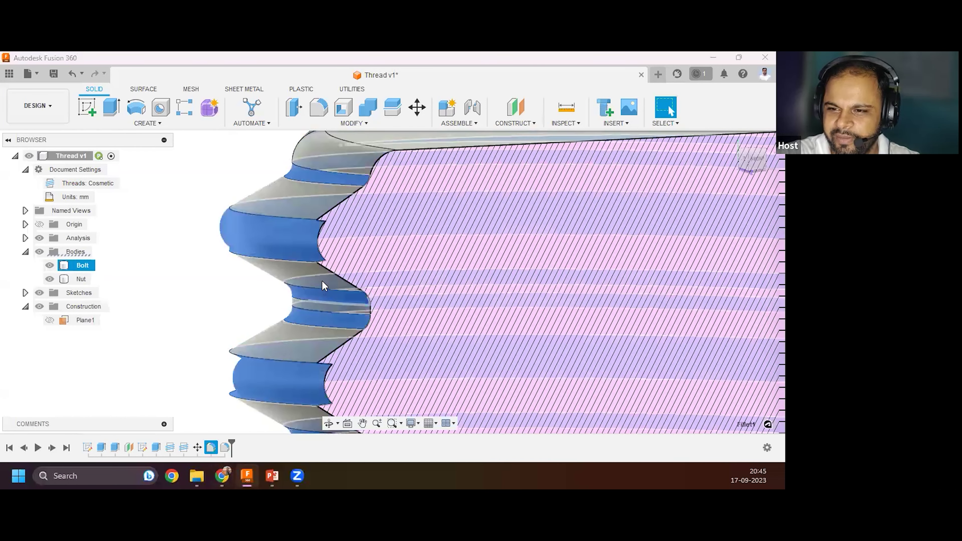
pyautogui.doubleClick(211, 448)
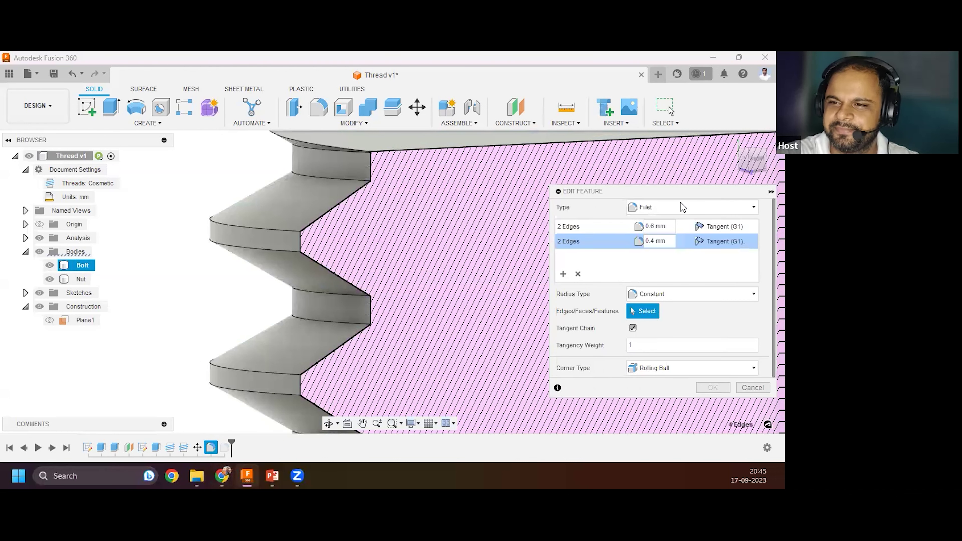
pyautogui.press('Escape')
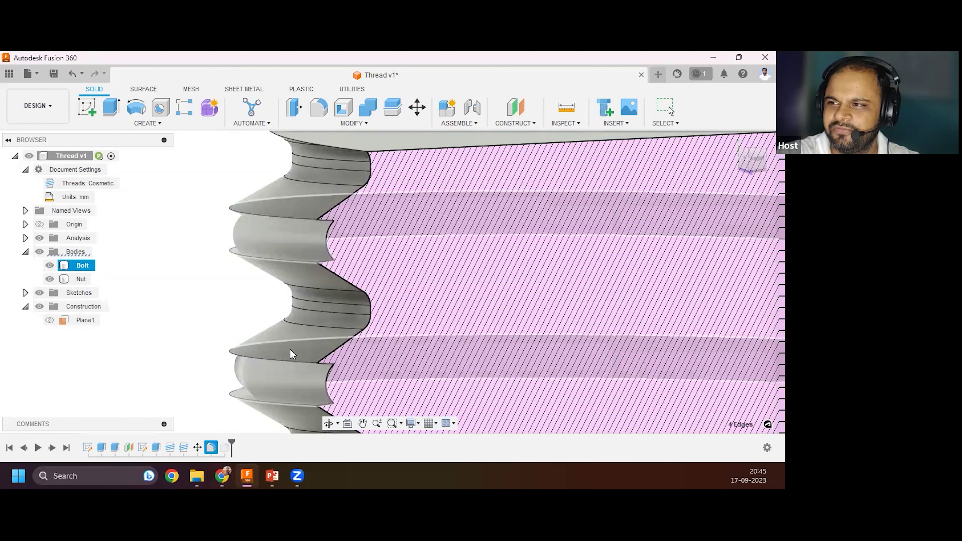
# Edit the bolt's thread fillet, set the crest edges' radius to 0.4 mm and apply the change.
pyautogui.rightClick(214, 444)
pyautogui.click(233, 346)
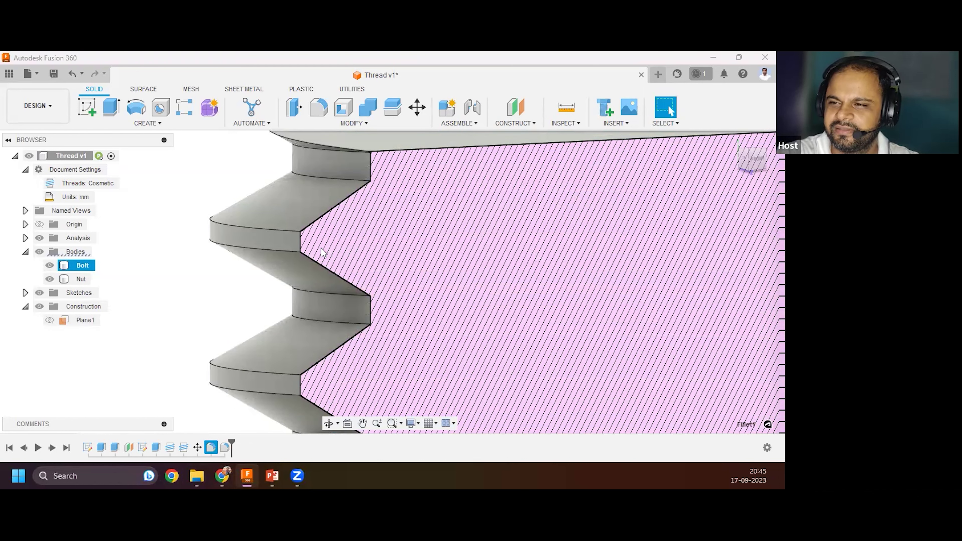
pyautogui.moveTo(679, 192); pyautogui.dragTo(374, 185)
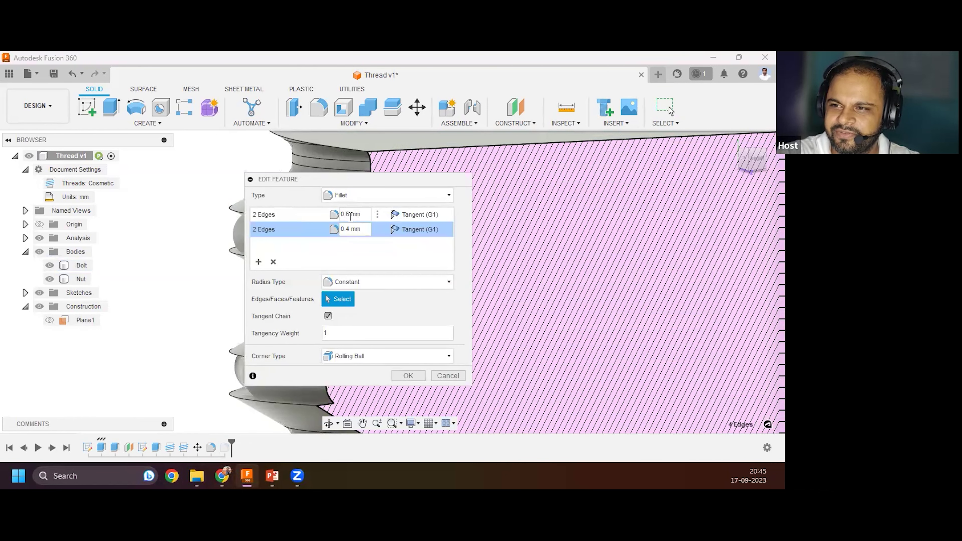
pyautogui.click(350, 215)
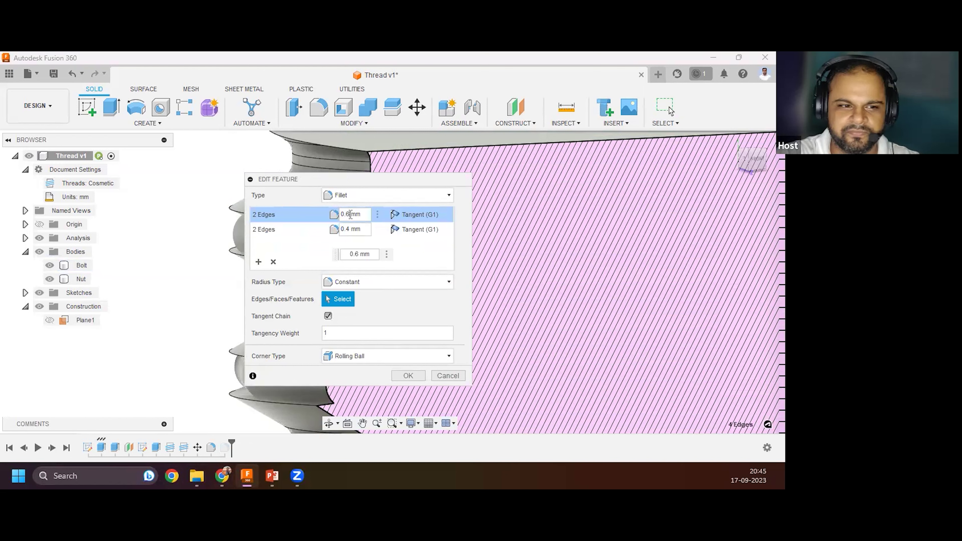
pyautogui.press('Tab')
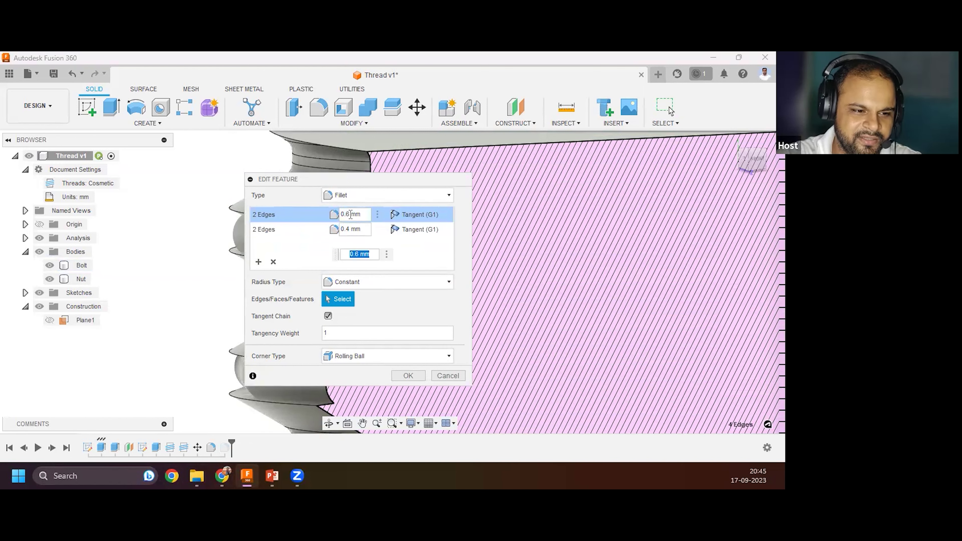
pyautogui.click(351, 214)
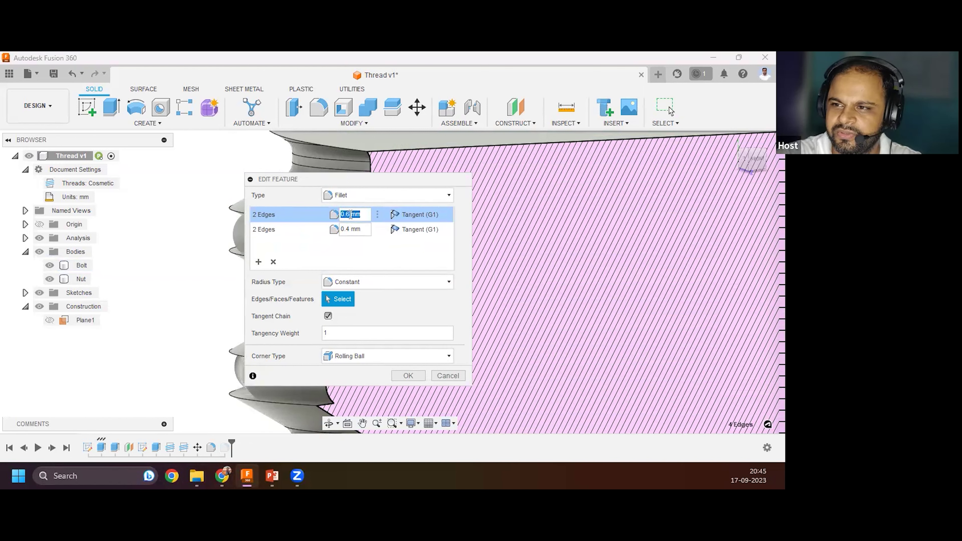
pyautogui.write('.4')
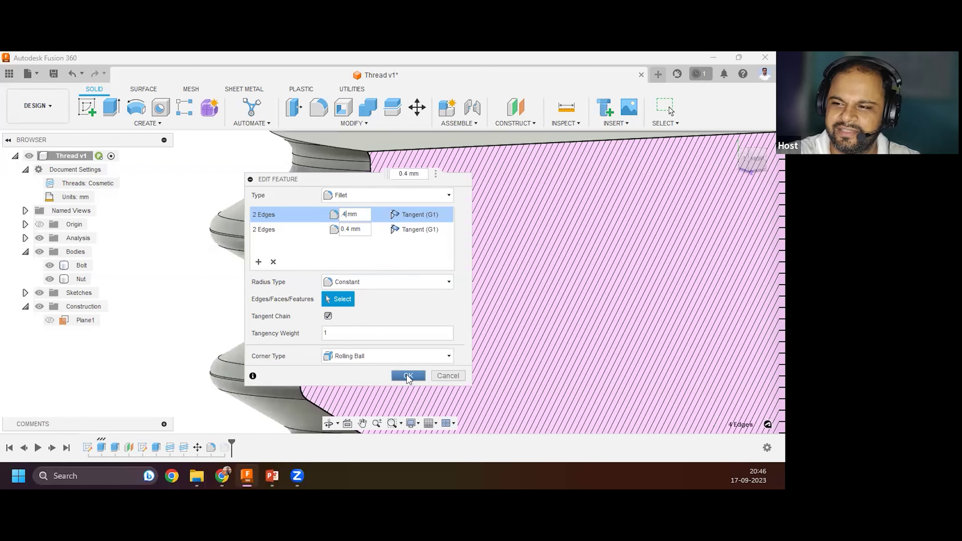
pyautogui.press('Return')
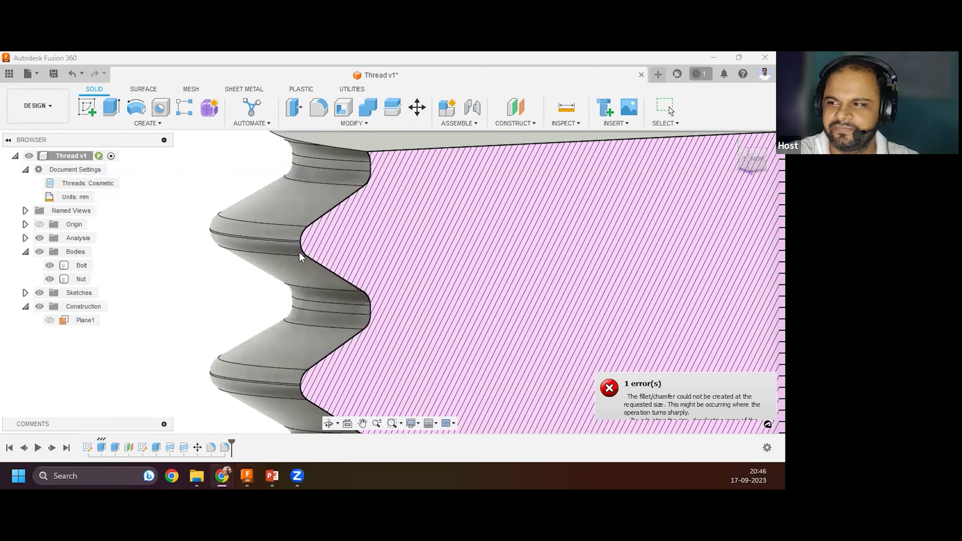
# Edit the fillet on the bolt's end-face rim and try radii of 0.7 mm and 0.6 mm.
pyautogui.click(249, 259)
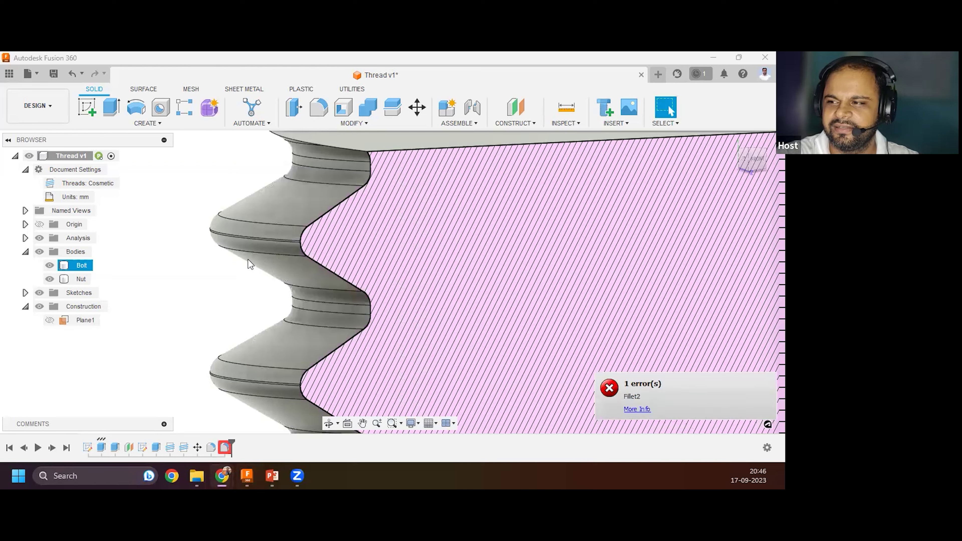
pyautogui.scroll(-10, 248, 259)
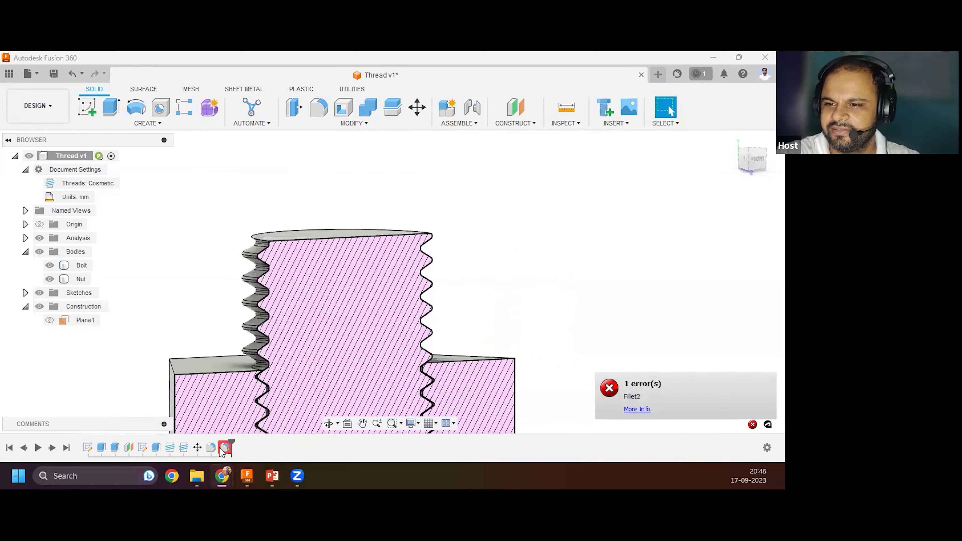
pyautogui.scroll(4, 261, 290)
pyautogui.scroll(6, 215, 397)
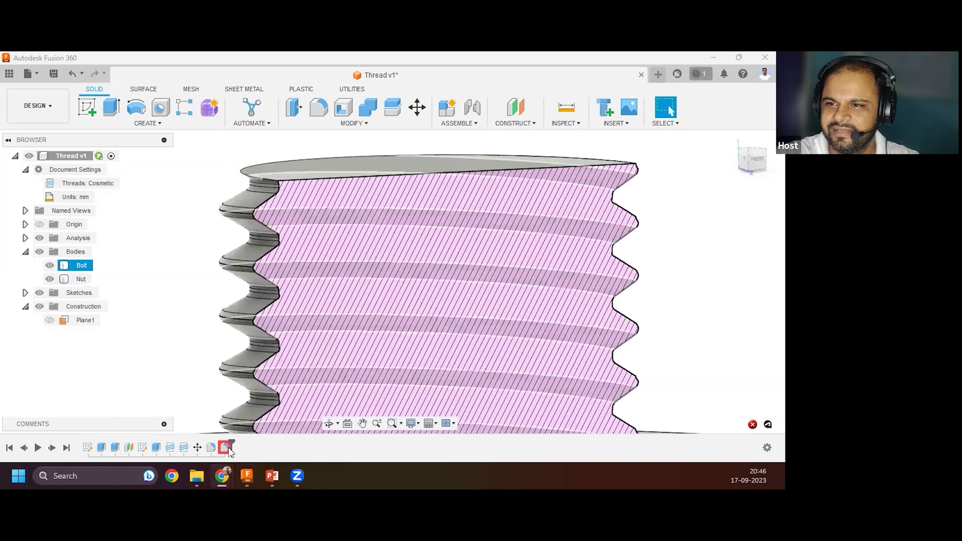
pyautogui.doubleClick(225, 447)
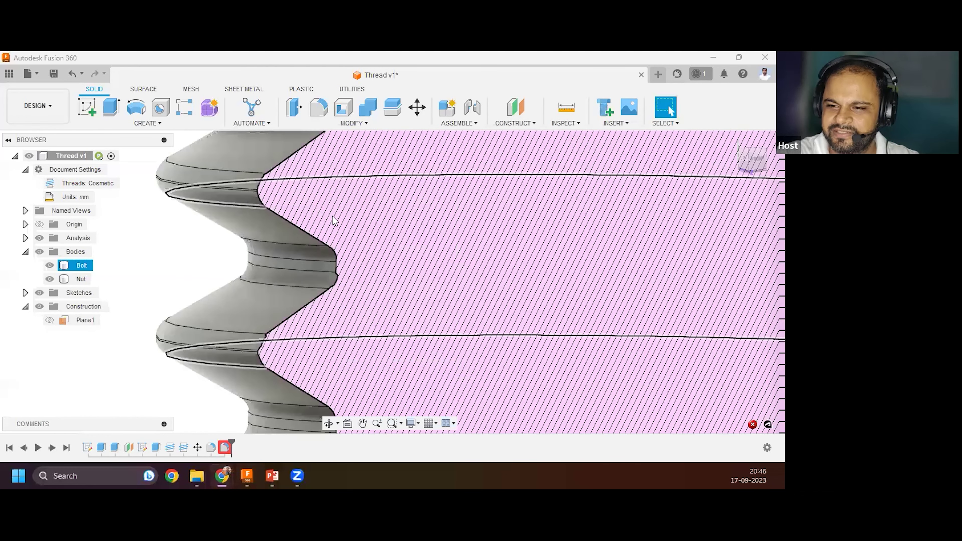
pyautogui.moveTo(350, 214); pyautogui.dragTo(346, 215)
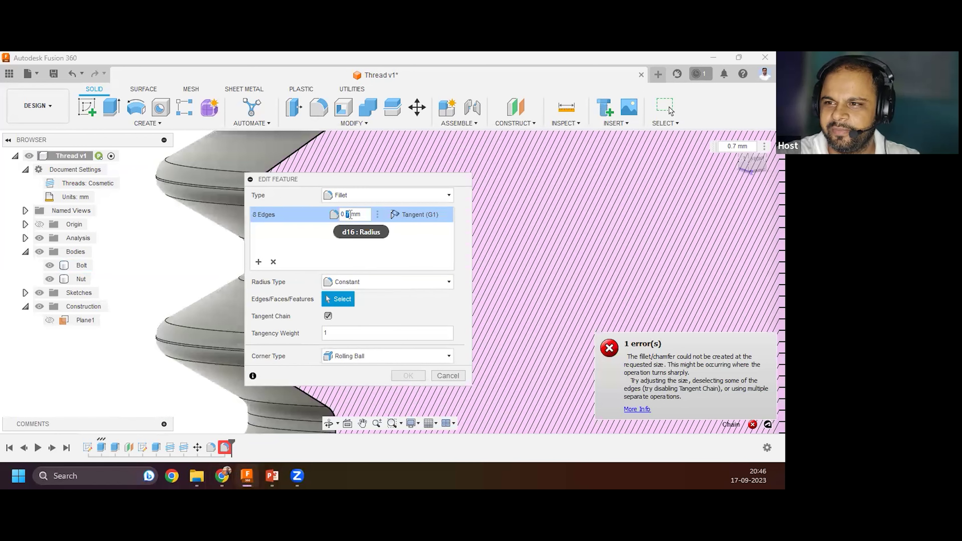
pyautogui.press('Return')
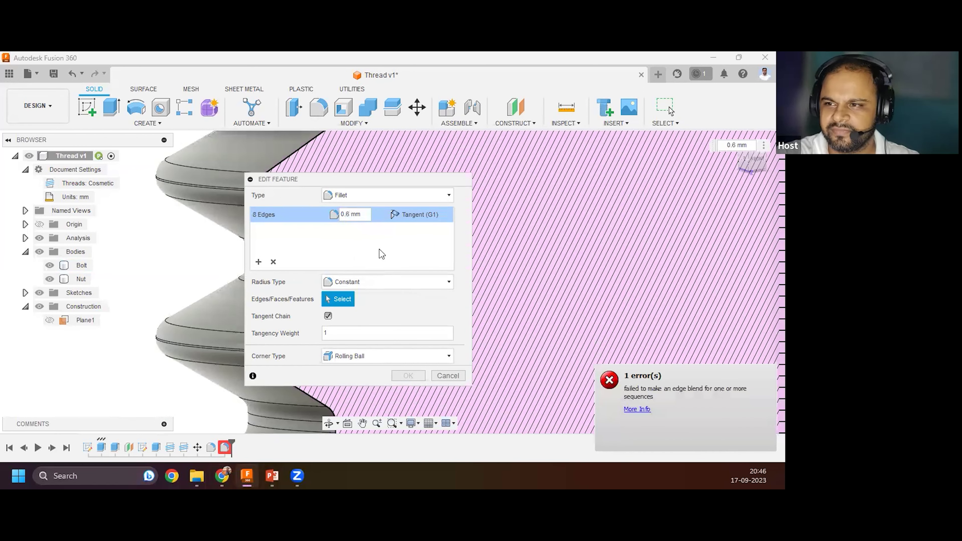
# Try radii of 0.5 mm and 0.4 mm on the end-face rim fillet and cancel the edit.
pyautogui.scroll(-5, 581, 256)
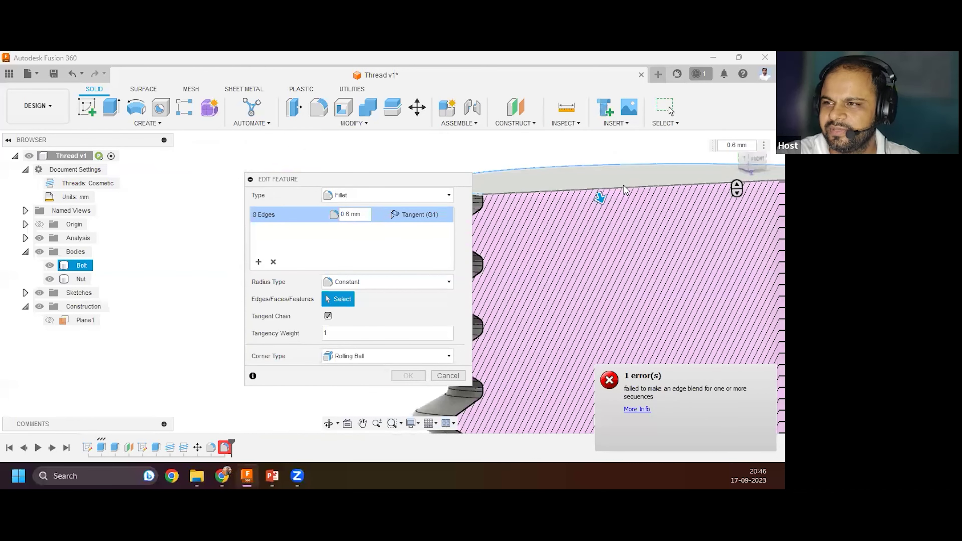
pyautogui.scroll(3, 500, 183)
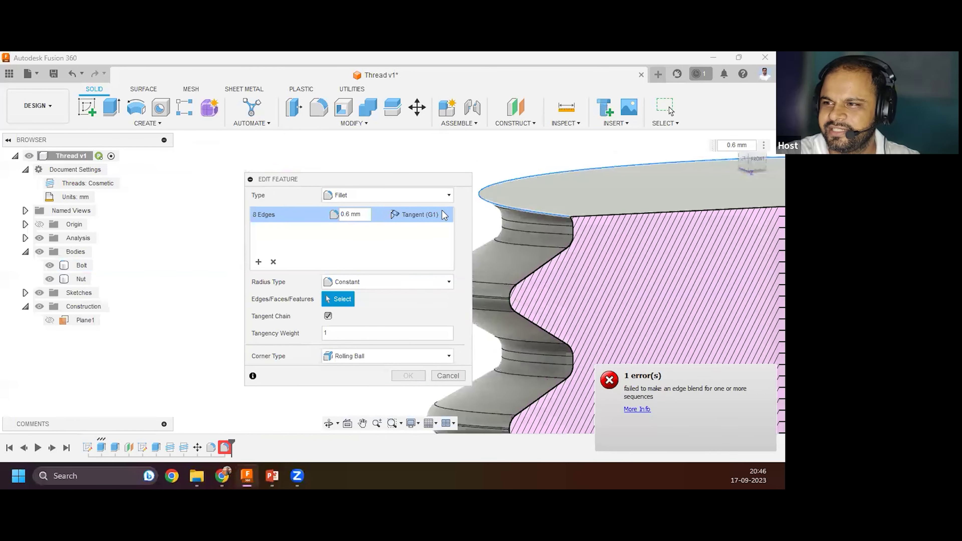
pyautogui.click(347, 215)
pyautogui.press('BackSpace')
pyautogui.write('5')
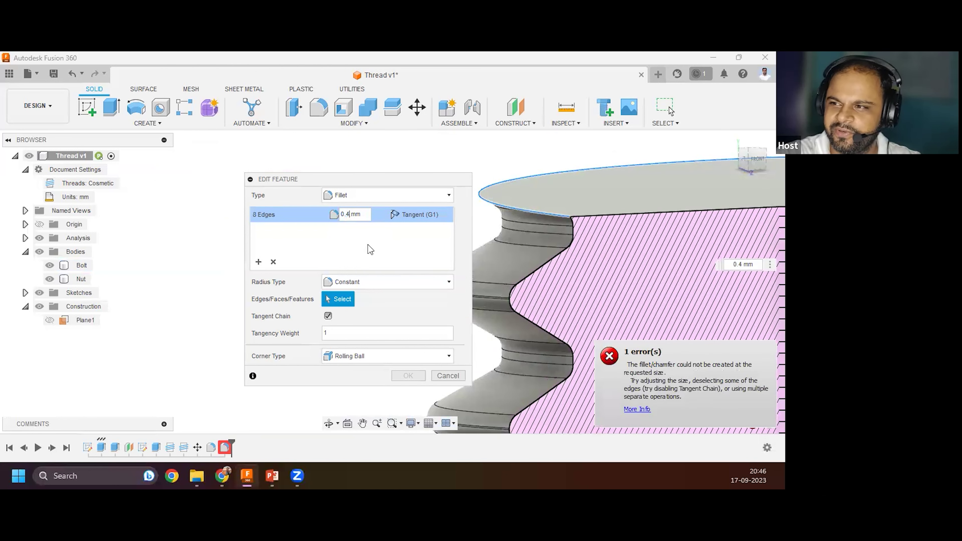
pyautogui.click(434, 376)
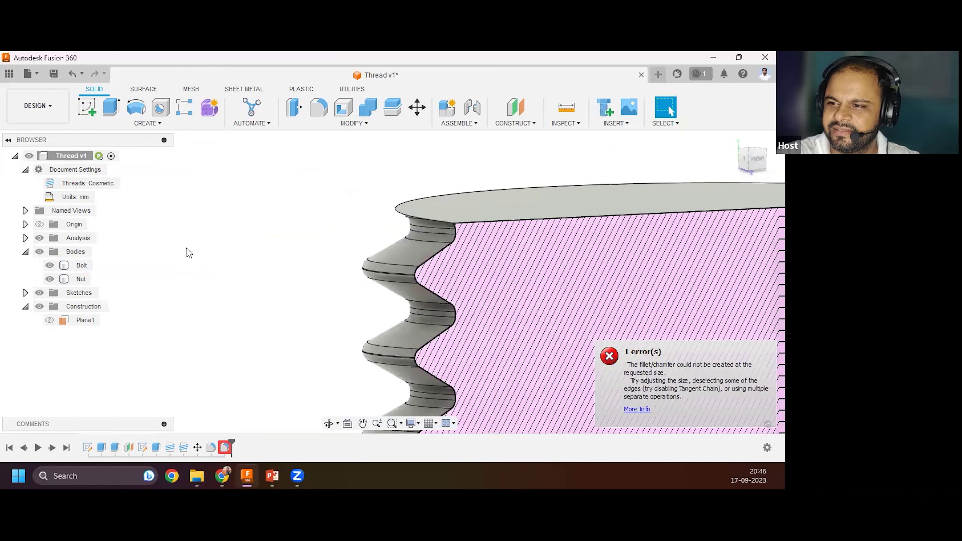
# Delete the fillet on the bolt's end-face rim and turn the section analysis off.
pyautogui.rightClick(226, 448)
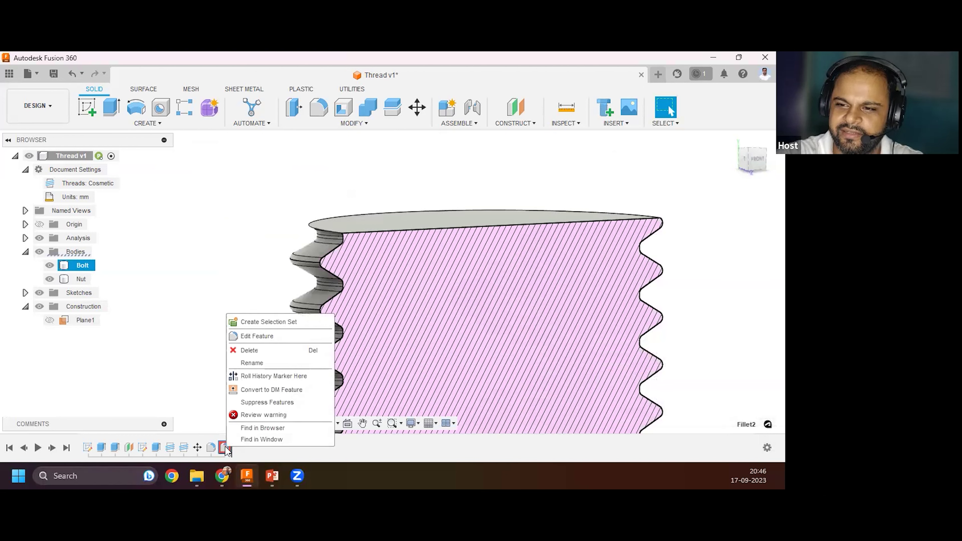
pyautogui.click(250, 350)
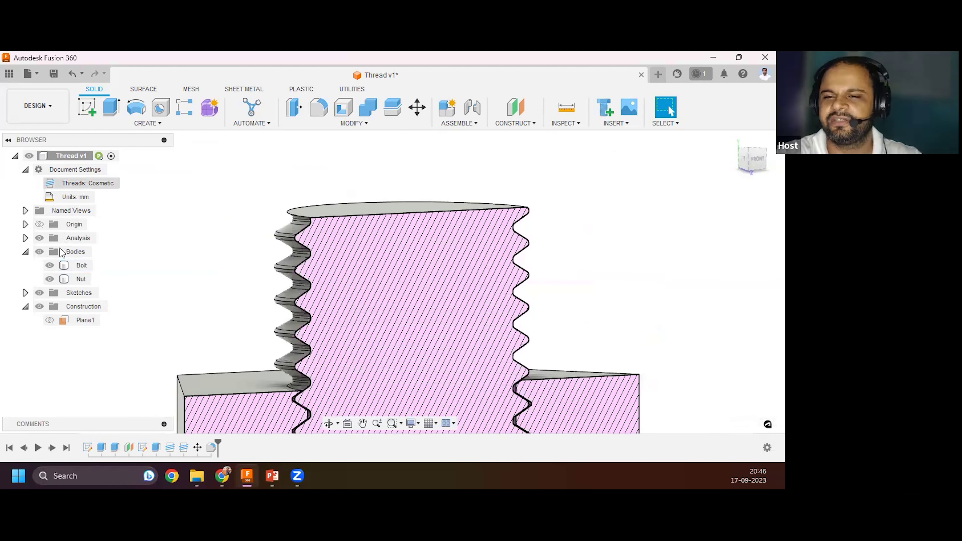
pyautogui.click(39, 237)
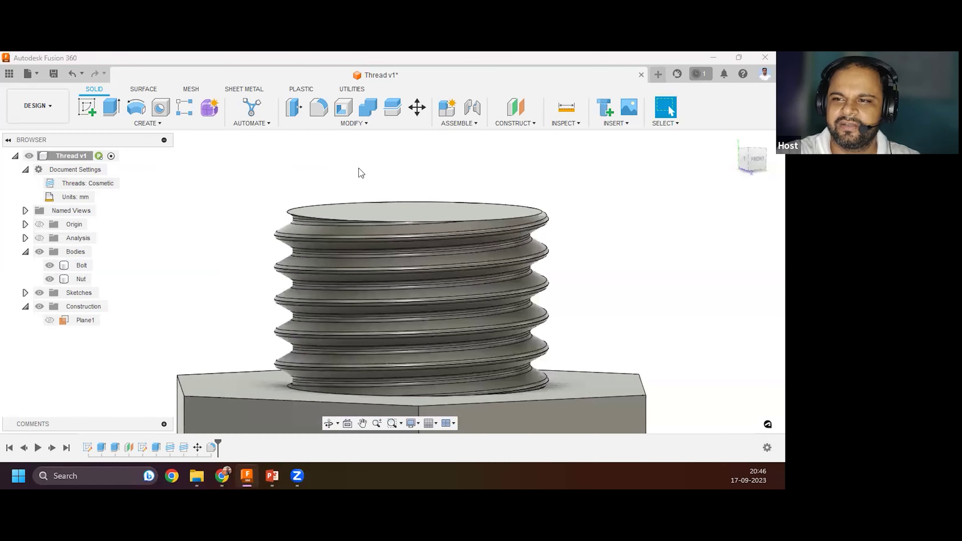
# Fillet the circular rim of the bolt's threaded end face with a 0.3 mm radius.
pyautogui.scroll(5, 359, 185)
pyautogui.scroll(1, 358, 199)
pyautogui.keyDown('shift'); pyautogui.moveTo(357, 228); pyautogui.dragTo(341, 189, button='middle'); pyautogui.keyUp('shift')
pyautogui.press('f')
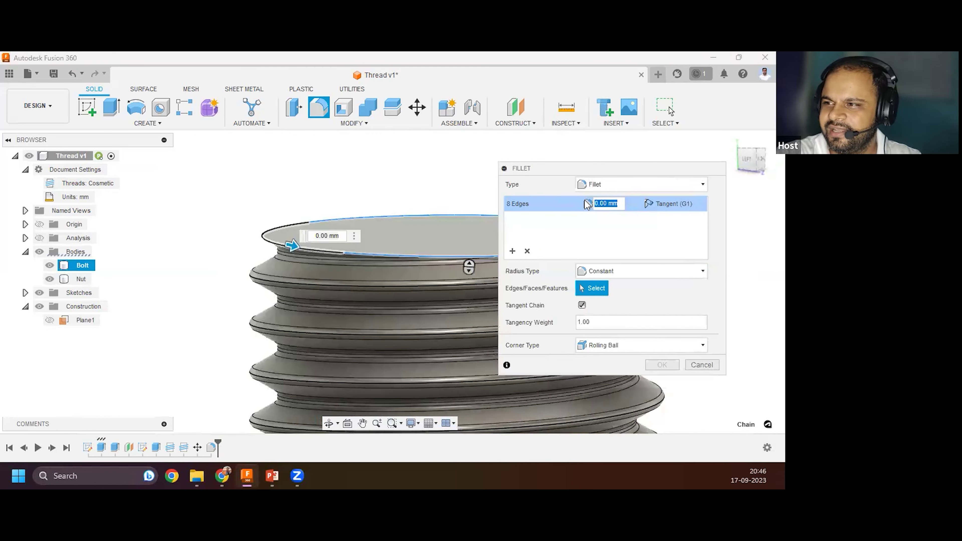
pyautogui.write('.4')
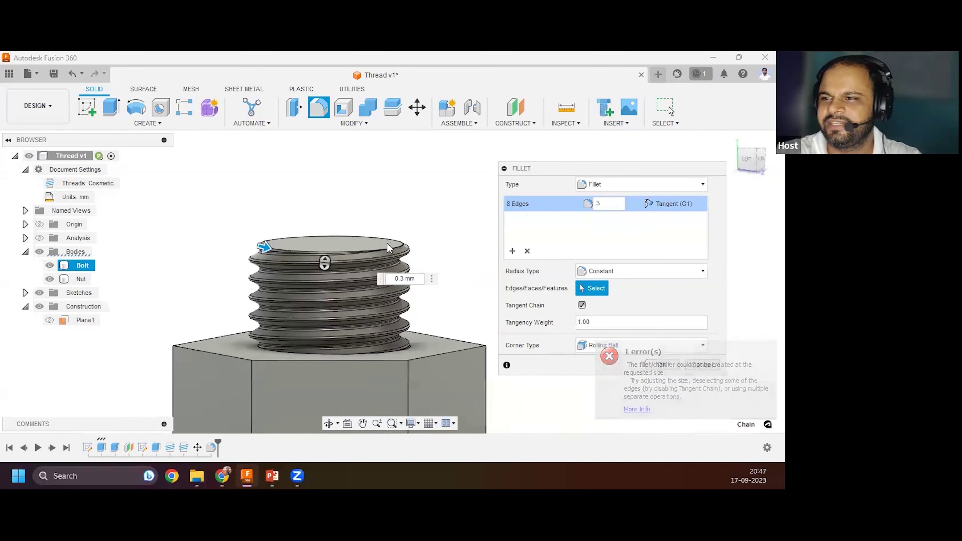
pyautogui.scroll(5, 387, 243)
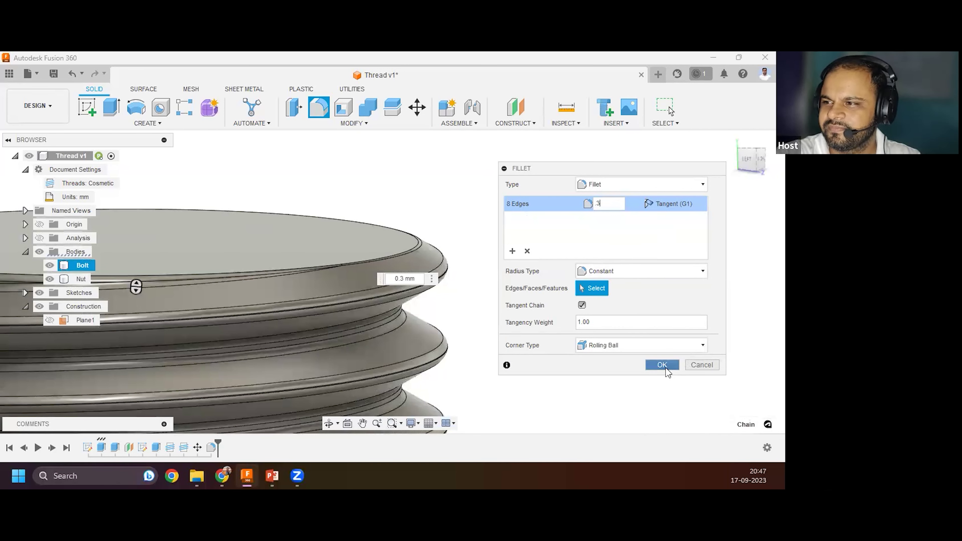
pyautogui.click(662, 364)
pyautogui.scroll(-6, 501, 223)
pyautogui.scroll(5, 375, 271)
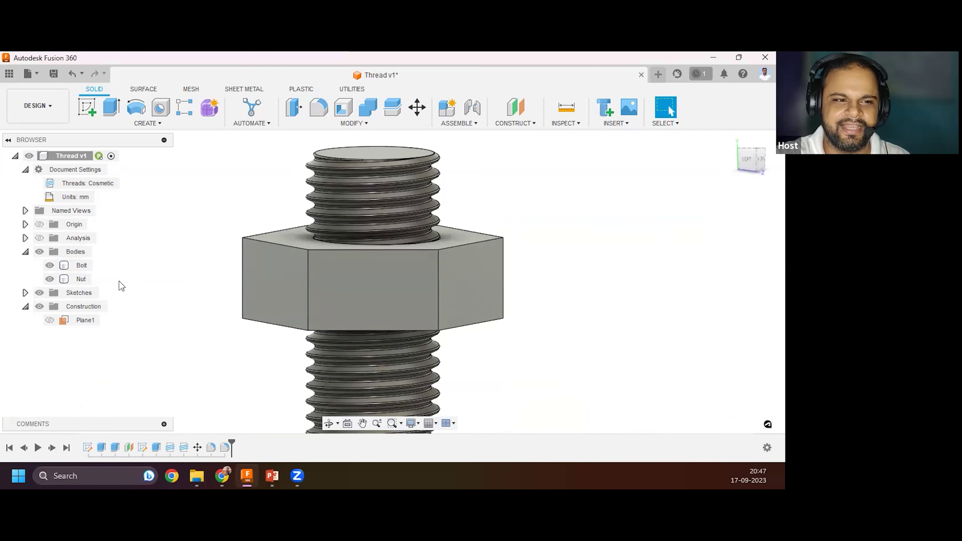
# Hide the bolt, turn the section analysis on and examine the nut's internal thread profile.
pyautogui.click(51, 266)
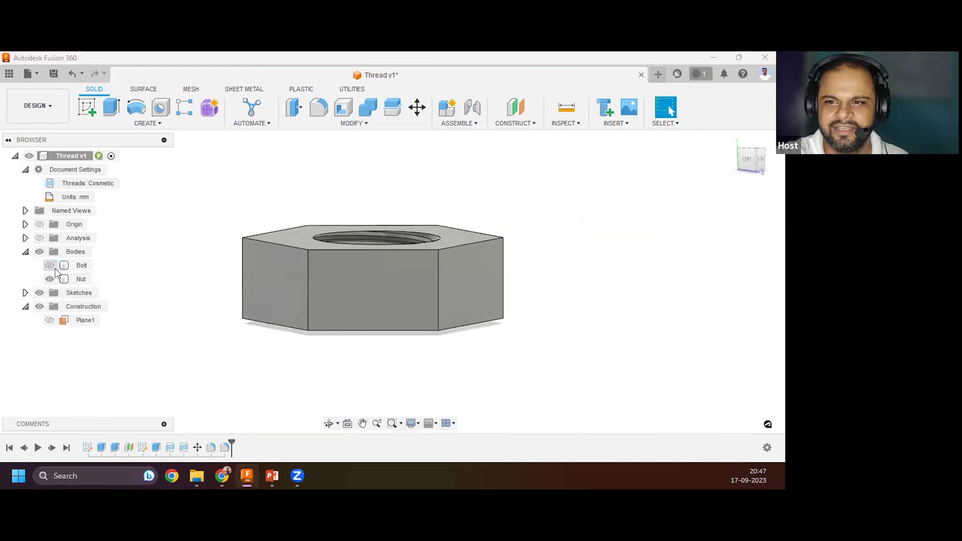
pyautogui.scroll(5, 332, 217)
pyautogui.keyDown('shift'); pyautogui.moveTo(362, 260); pyautogui.dragTo(345, 296, button='middle'); pyautogui.keyUp('shift')
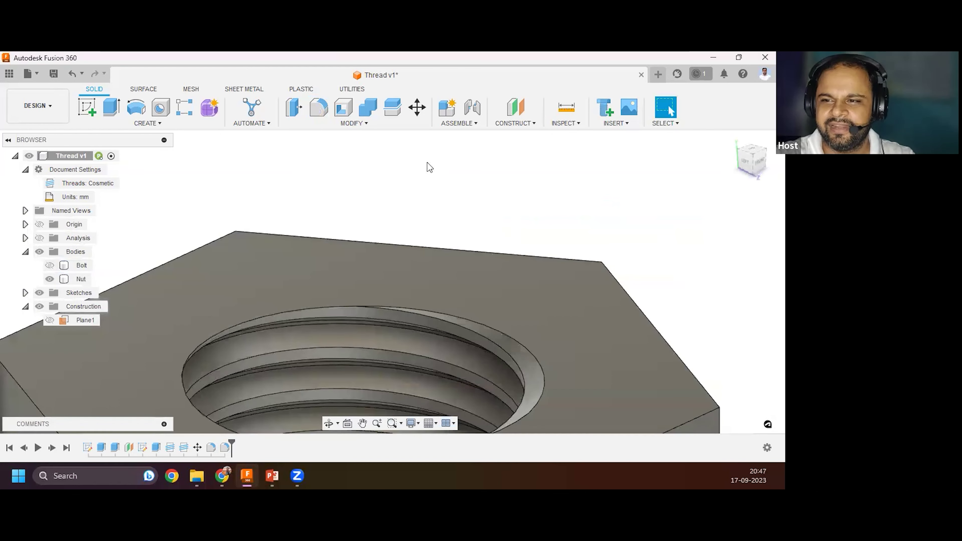
pyautogui.scroll(-4, 428, 166)
pyautogui.scroll(3, 414, 270)
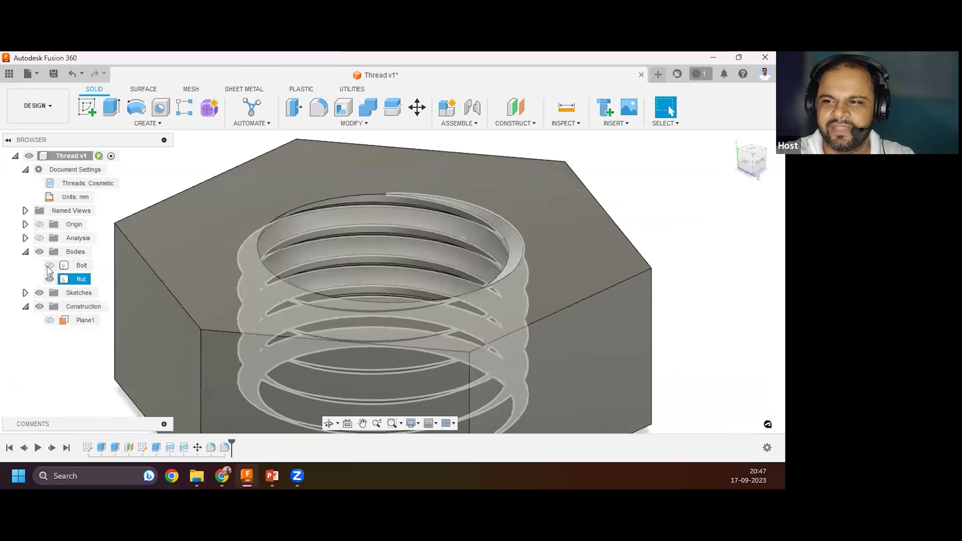
pyautogui.click(41, 238)
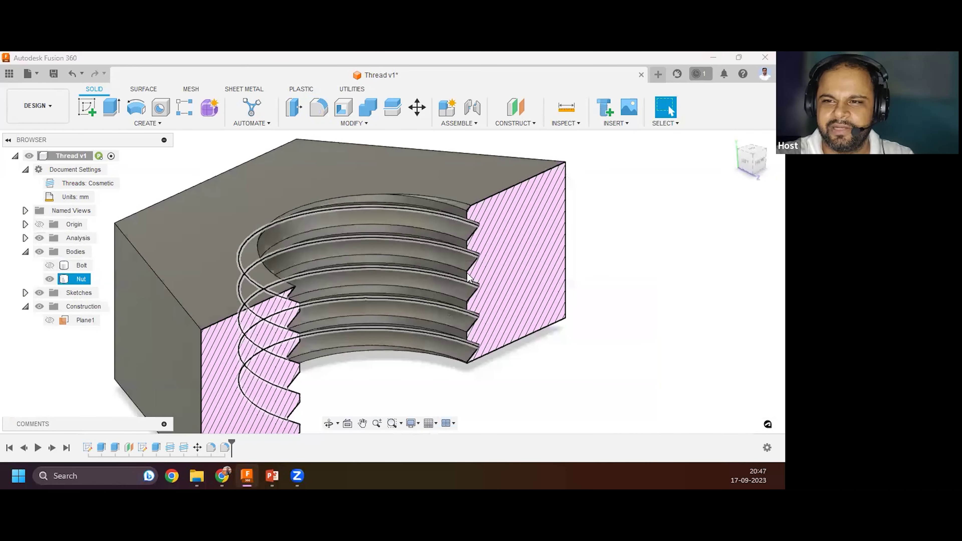
pyautogui.keyDown('shift'); pyautogui.moveTo(338, 317); pyautogui.dragTo(294, 261, button='middle'); pyautogui.keyUp('shift')
pyautogui.scroll(-3, 295, 253)
pyautogui.scroll(4, 294, 253)
pyautogui.scroll(5, 284, 227)
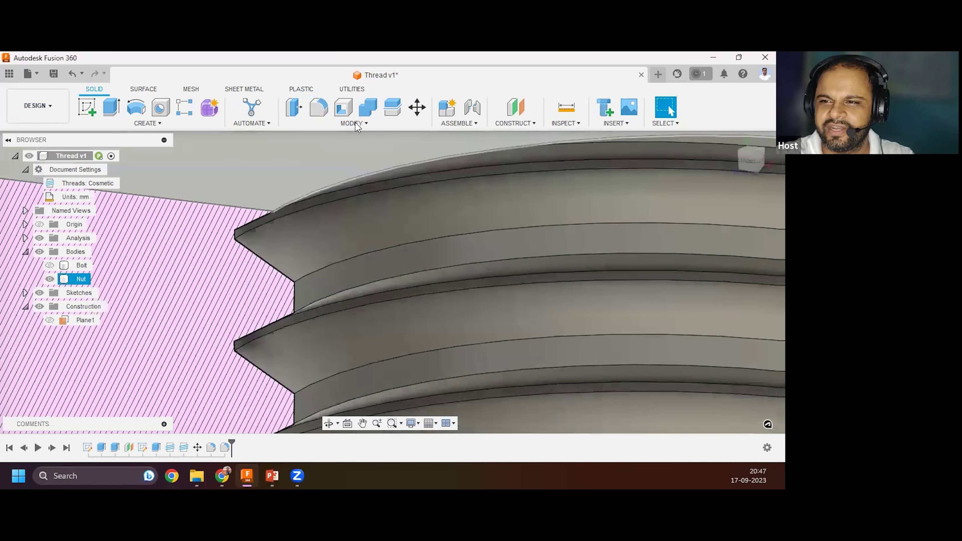
pyautogui.scroll(-2, 276, 230)
pyautogui.scroll(-5, 270, 222)
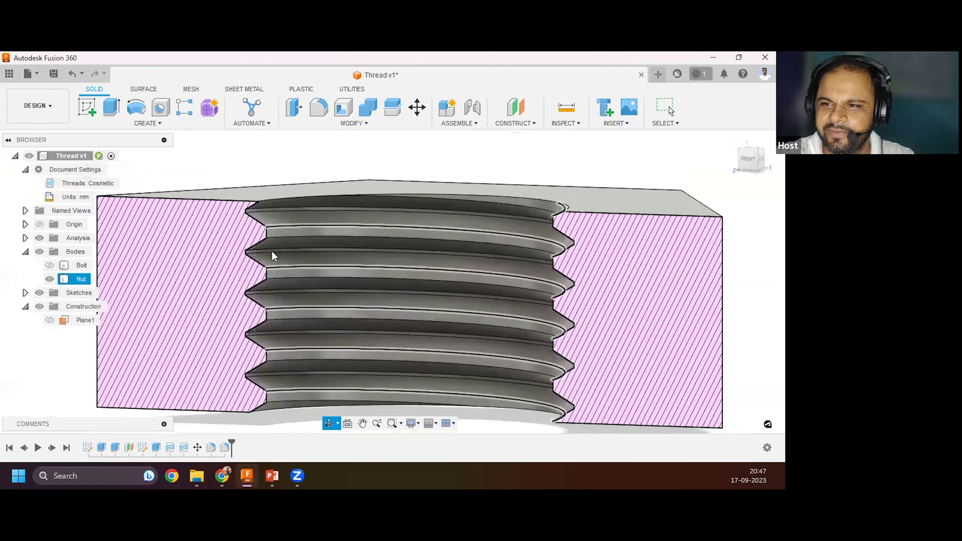
# Start a fillet on the two crest edges of the nut's internal thread with a 0.8 mm radius.
pyautogui.scroll(5, 275, 255)
pyautogui.press('f')
pyautogui.click(280, 272)
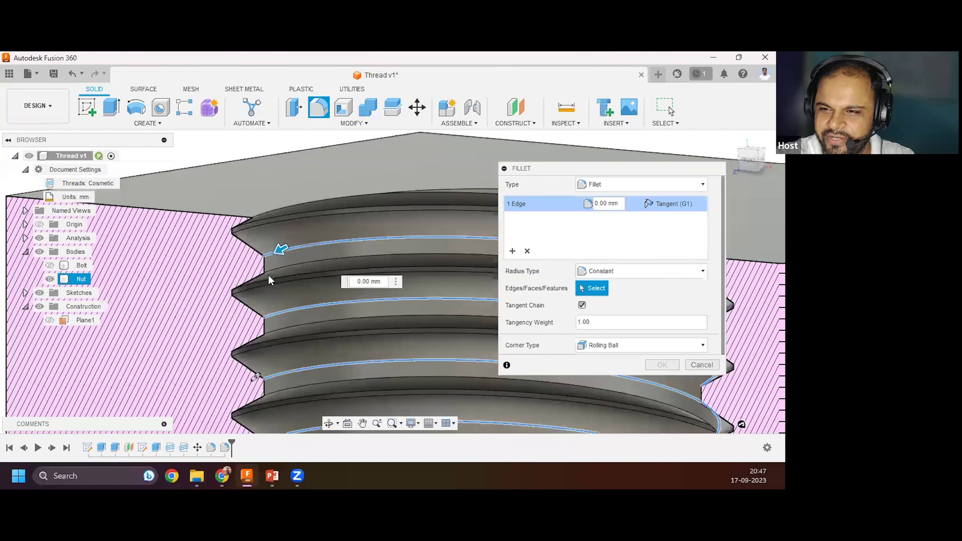
pyautogui.scroll(2, 329, 291)
pyautogui.write('.4')
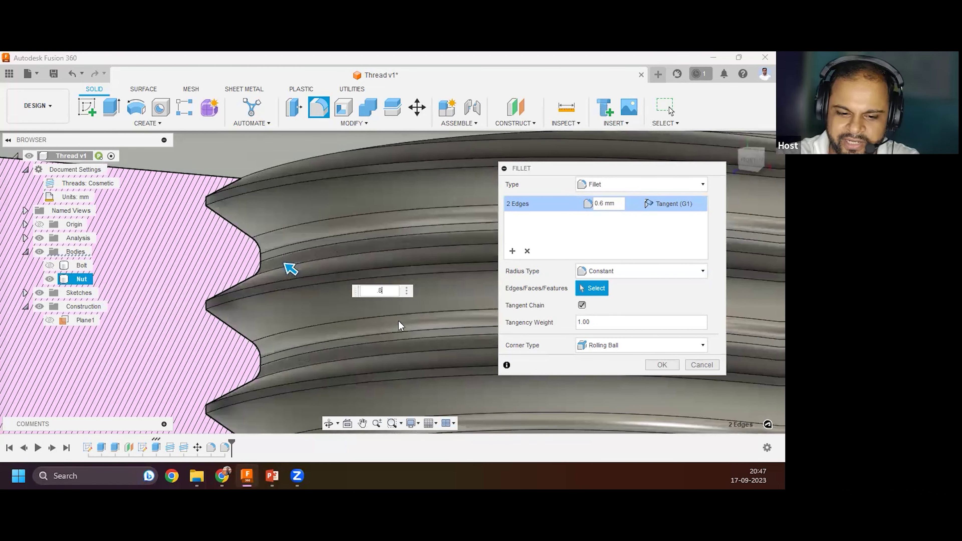
# Add a second selection set with the nut's two thread root edges at a 0.4 mm radius and apply the fillet.
pyautogui.click(517, 252)
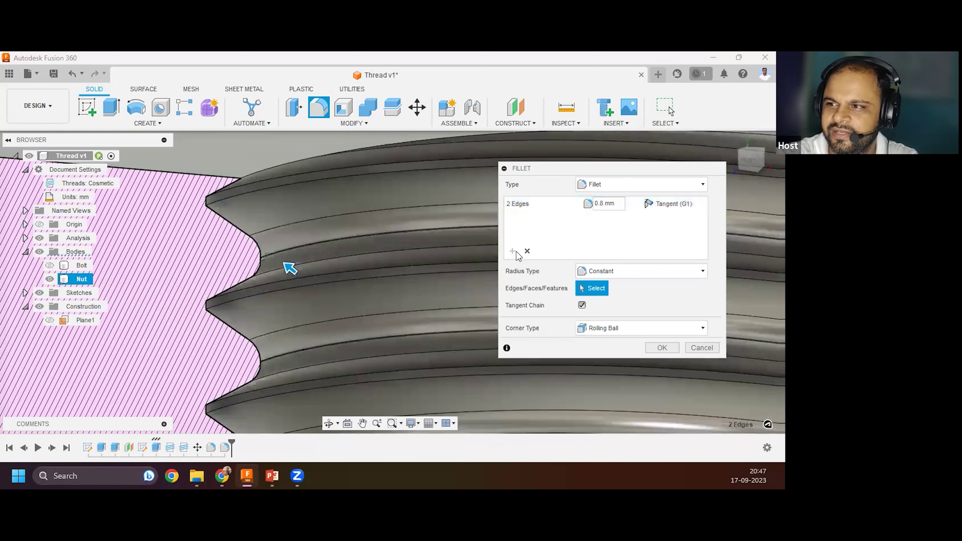
pyautogui.click(285, 293)
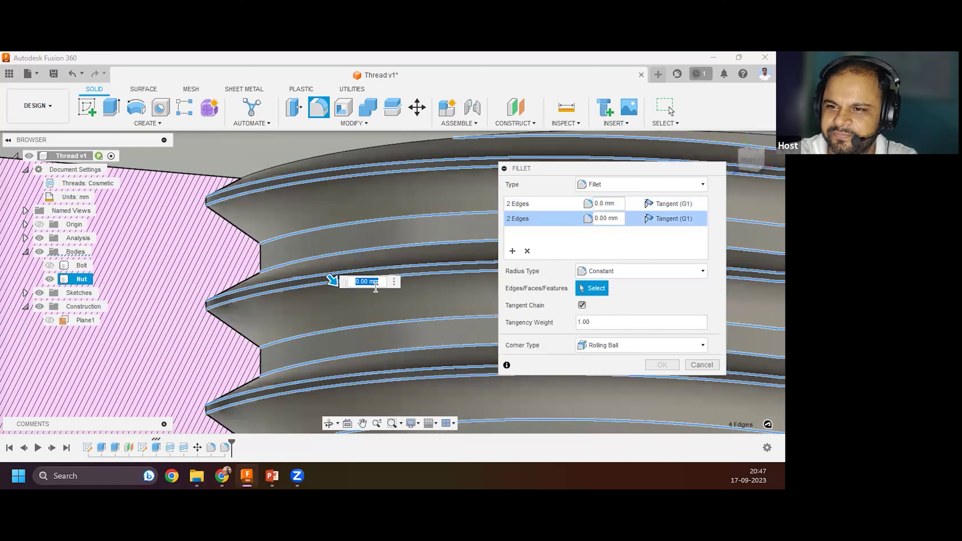
pyautogui.write('.4')
pyautogui.press('Return')
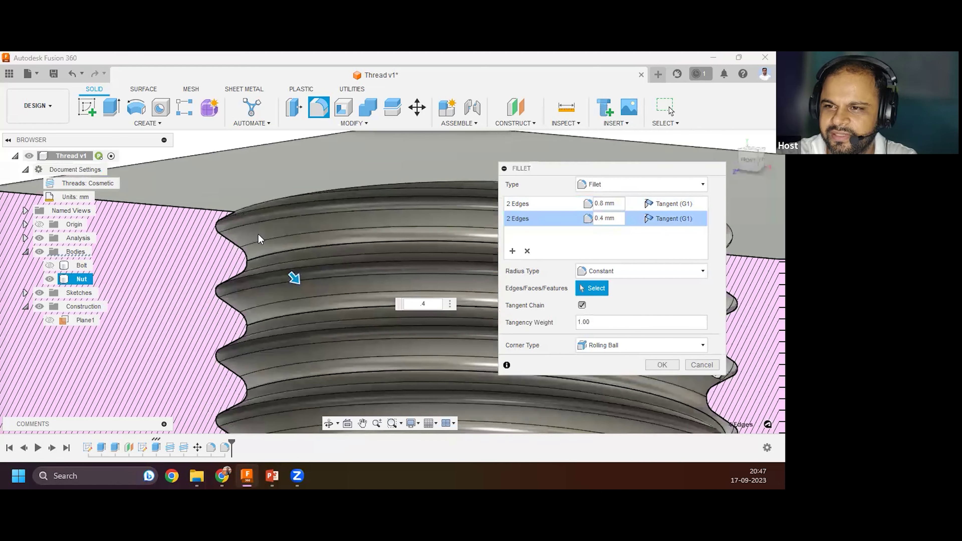
pyautogui.scroll(-3, 258, 234)
pyautogui.click(647, 362)
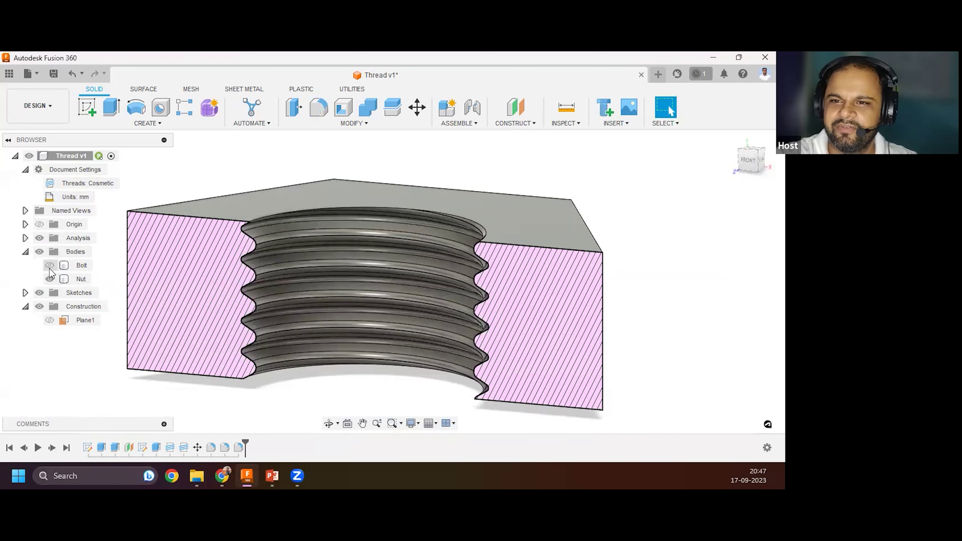
# Show the bolt and examine in section how its filleted thread meshes with the nut's along the engagement.
pyautogui.click(50, 268)
pyautogui.scroll(4, 246, 223)
pyautogui.keyDown('shift'); pyautogui.moveTo(279, 260); pyautogui.dragTo(305, 261, button='middle'); pyautogui.keyUp('shift')
pyautogui.scroll(1, 211, 223)
pyautogui.keyDown('shift'); pyautogui.moveTo(211, 222); pyautogui.dragTo(302, 220, button='middle'); pyautogui.keyUp('shift')
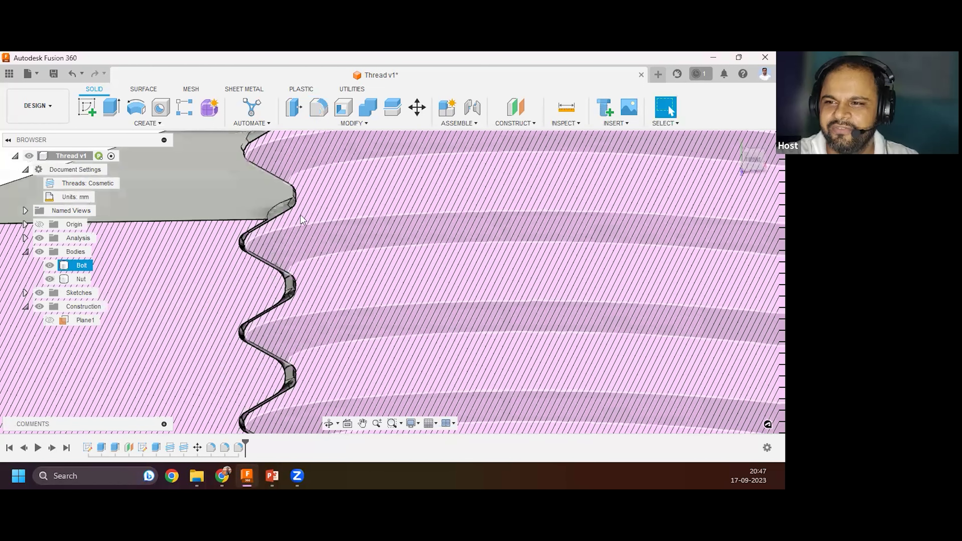
pyautogui.scroll(-3, 267, 274)
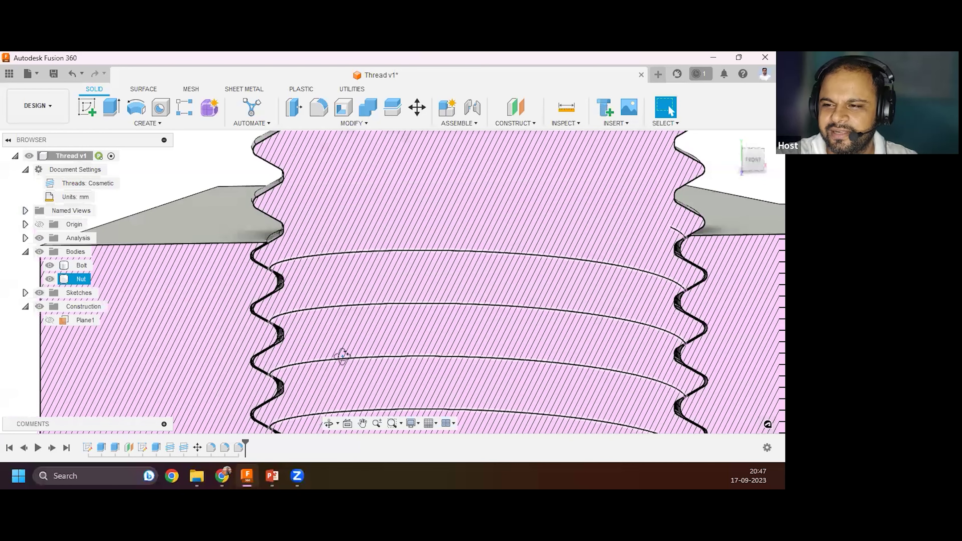
pyautogui.scroll(-3, 342, 356)
pyautogui.scroll(7, 344, 361)
pyautogui.keyDown('shift'); pyautogui.moveTo(344, 361); pyautogui.dragTo(289, 309, button='middle'); pyautogui.keyUp('shift')
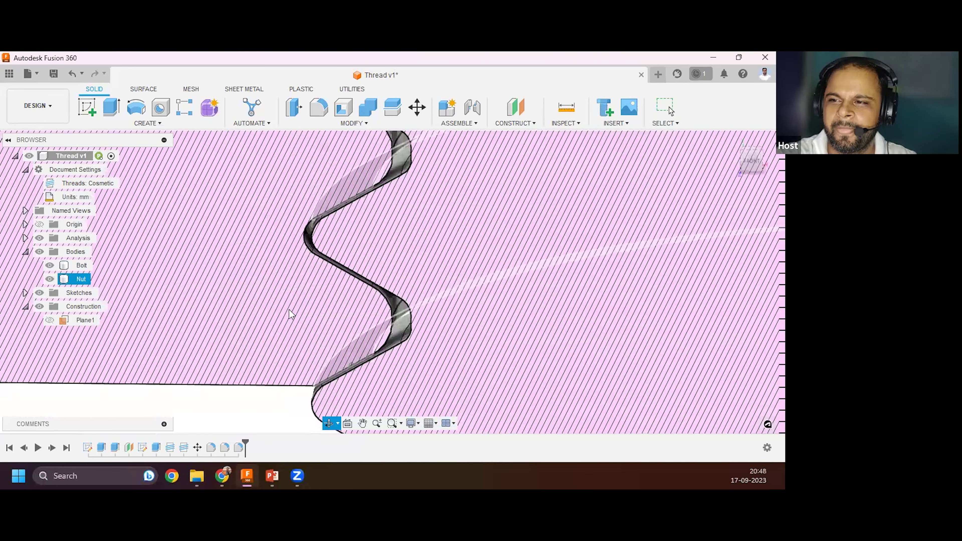
pyautogui.scroll(-5, 353, 276)
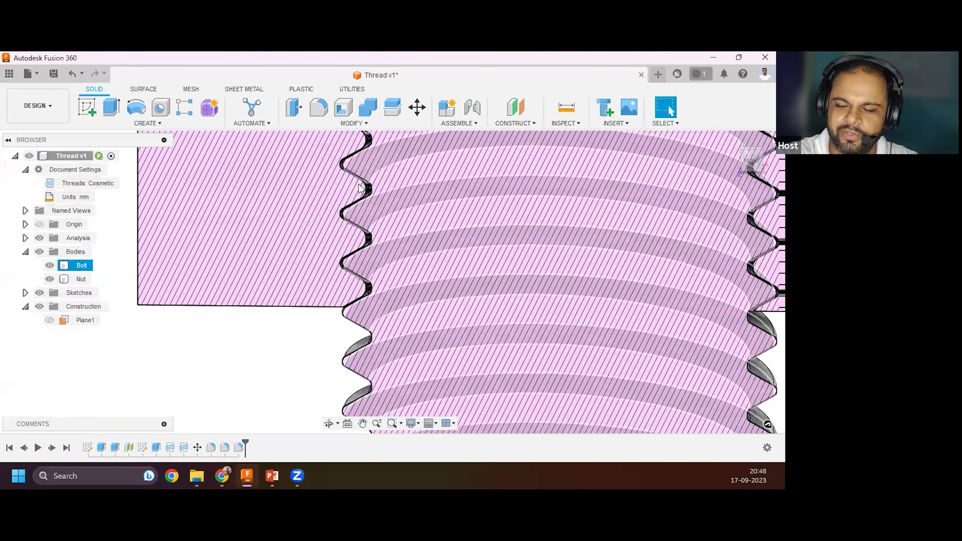
pyautogui.keyDown('shift'); pyautogui.moveTo(280, 199); pyautogui.dragTo(279, 198, button='middle'); pyautogui.keyUp('shift')
pyautogui.scroll(-3, 280, 198)
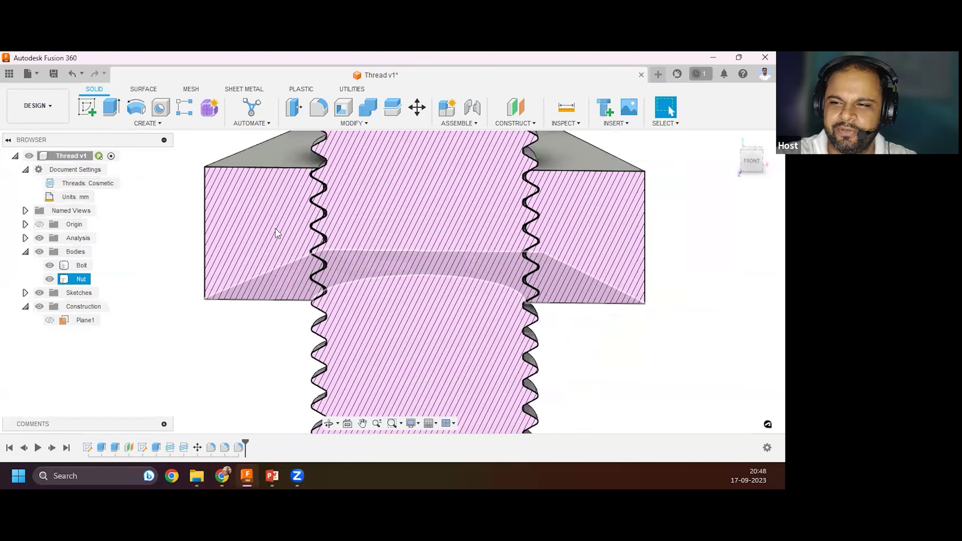
pyautogui.click(81, 265)
pyautogui.scroll(3, 348, 182)
pyautogui.click(64, 279)
pyautogui.scroll(5, 53, 271)
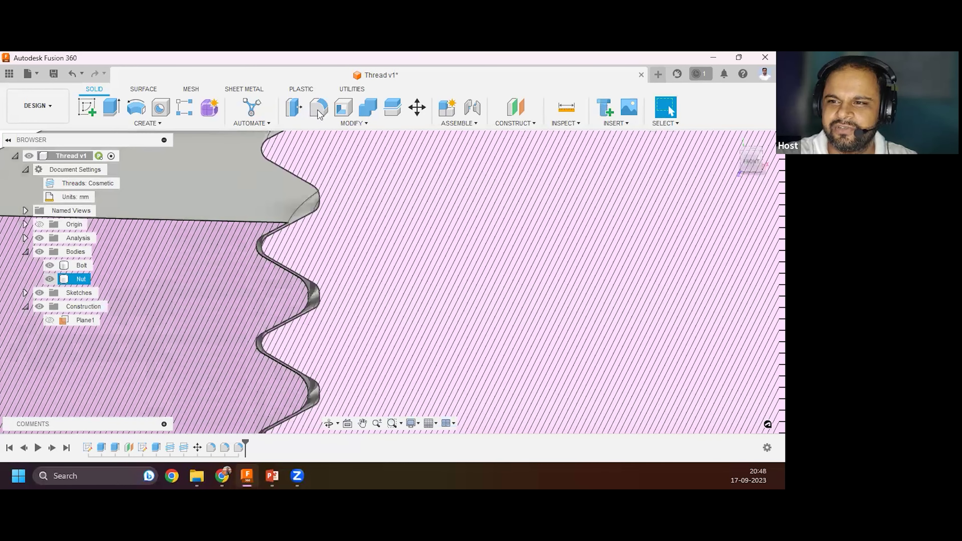
# Hide the bolt to expose the nut's threaded hole in section.
pyautogui.click(303, 153)
pyautogui.press('v')
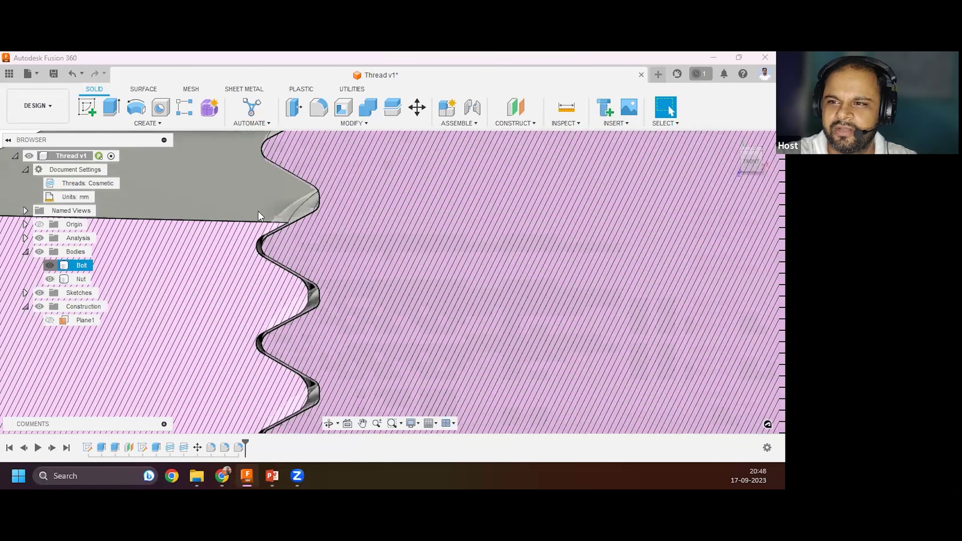
pyautogui.click(278, 372)
pyautogui.scroll(-2, 277, 372)
pyautogui.scroll(-5, 255, 281)
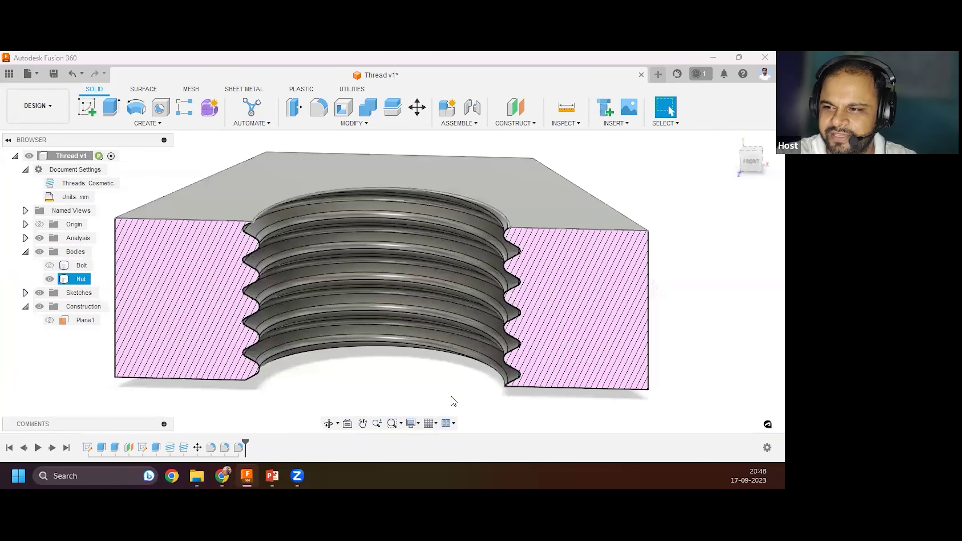
# Start a fillet on the threaded hole's rims on both nut faces, trying a 0.4 mm radius before setting 0.6 mm.
pyautogui.press('f')
pyautogui.keyDown('shift'); pyautogui.moveTo(434, 369); pyautogui.dragTo(258, 290, button='middle'); pyautogui.keyUp('shift')
pyautogui.click(429, 370)
pyautogui.scroll(-2, 296, 253)
pyautogui.moveTo(589, 223)
pyautogui.keyDown('shift'); pyautogui.mouseDown(button='middle')
pyautogui.moveTo(608, 215)
pyautogui.moveTo(587, 207)
pyautogui.mouseUp(button='middle'); pyautogui.keyUp('shift')
pyautogui.click(603, 204)
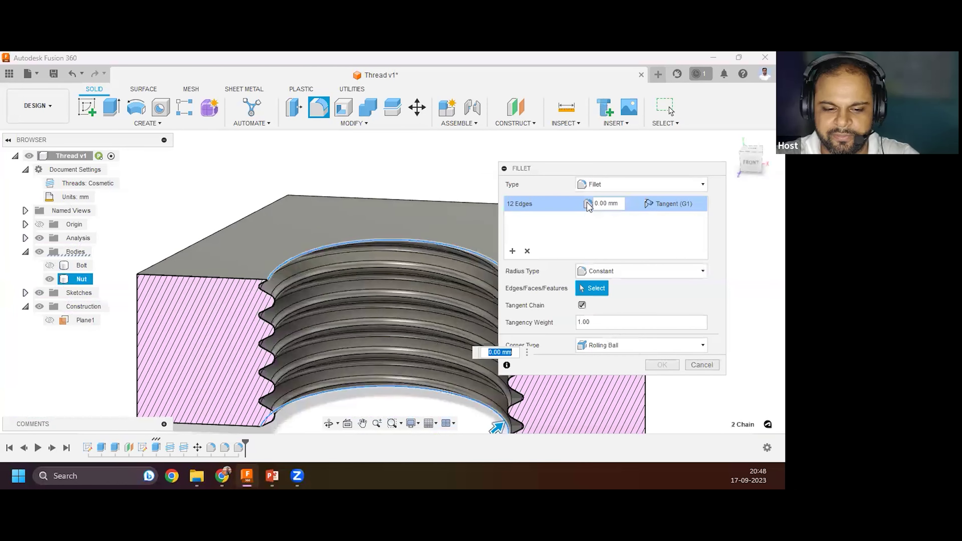
pyautogui.write('.4')
pyautogui.press('BackSpace')
pyautogui.press('BackSpace')
pyautogui.write('.6')
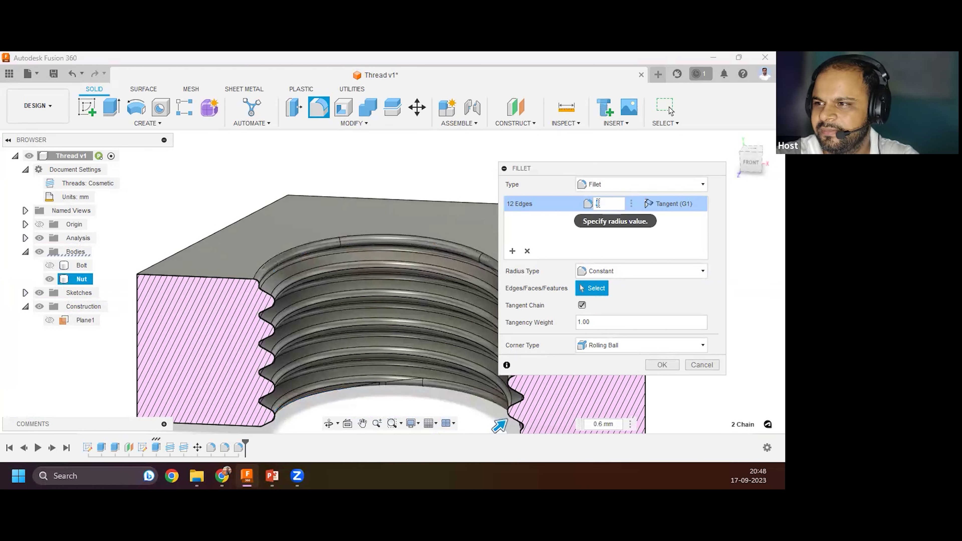
# Try a 0.8 mm radius on the nut's hole rims, set it to 0.7 mm instead and apply the fillet.
pyautogui.press('BackSpace')
pyautogui.write('8')
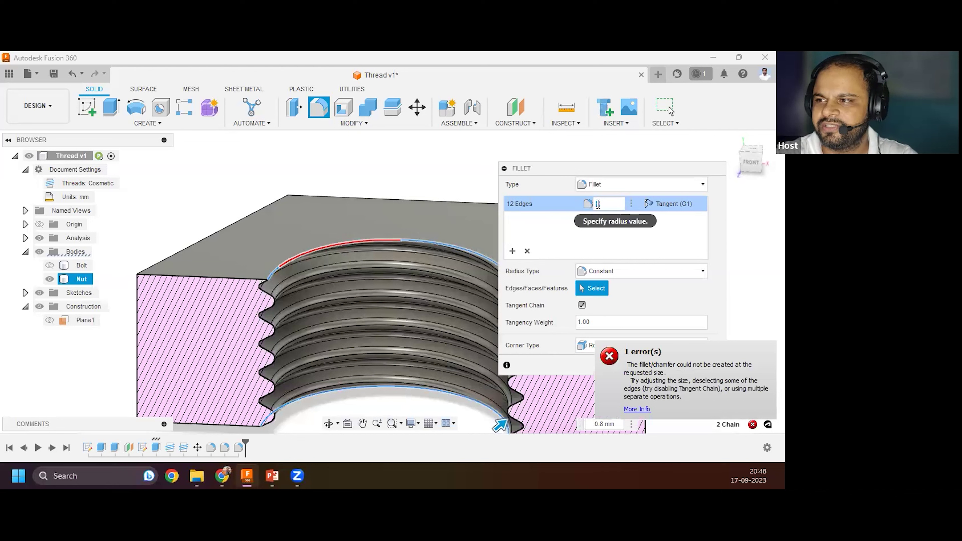
pyautogui.write('7')
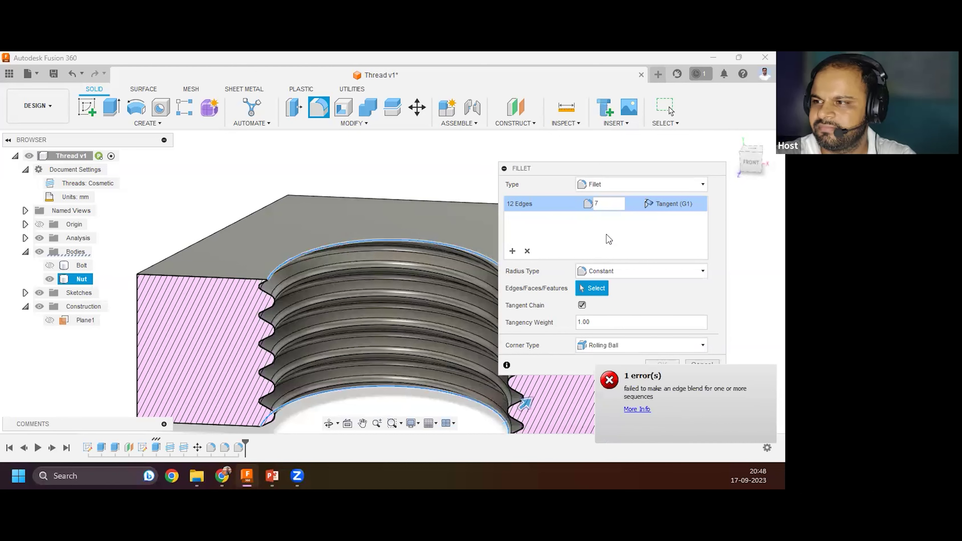
pyautogui.write('7')
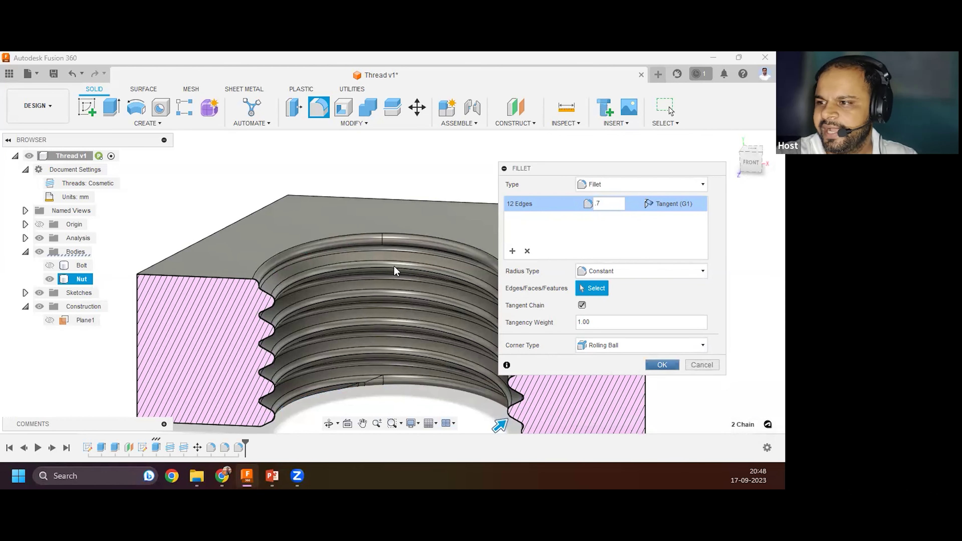
pyautogui.press('Return')
pyautogui.scroll(-4, 326, 260)
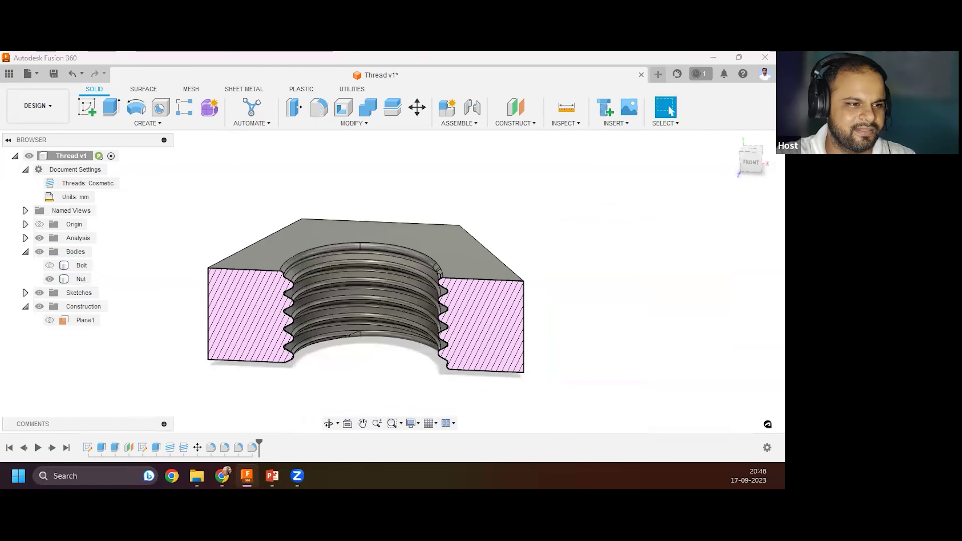
pyautogui.scroll(-2, 715, 301)
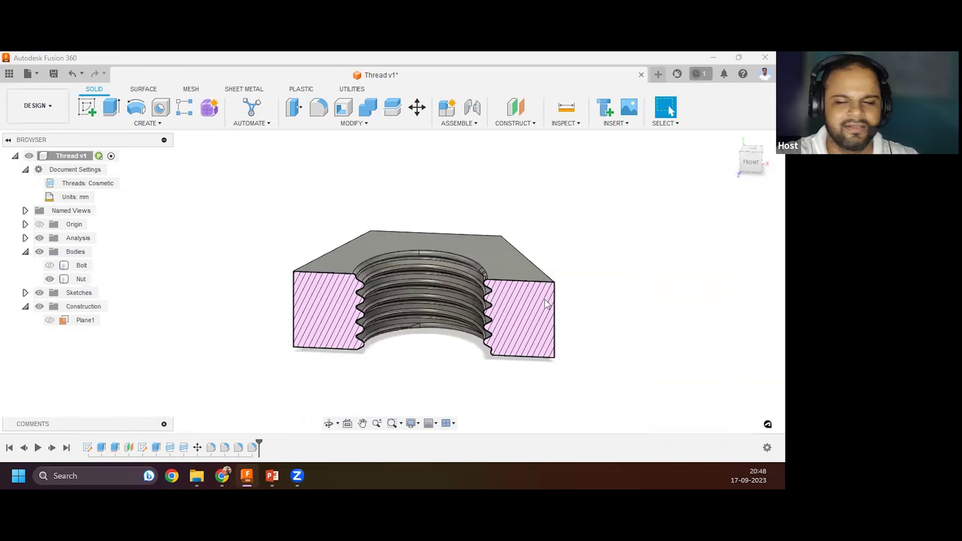
# Show the bolt again and examine the nut's rounded hole rim and the thread engagement in section.
pyautogui.click(430, 326)
pyautogui.scroll(4, 430, 327)
pyautogui.scroll(2, 398, 300)
pyautogui.press('Escape')
pyautogui.keyDown('shift'); pyautogui.moveTo(391, 330); pyautogui.dragTo(289, 230, button='middle'); pyautogui.keyUp('shift')
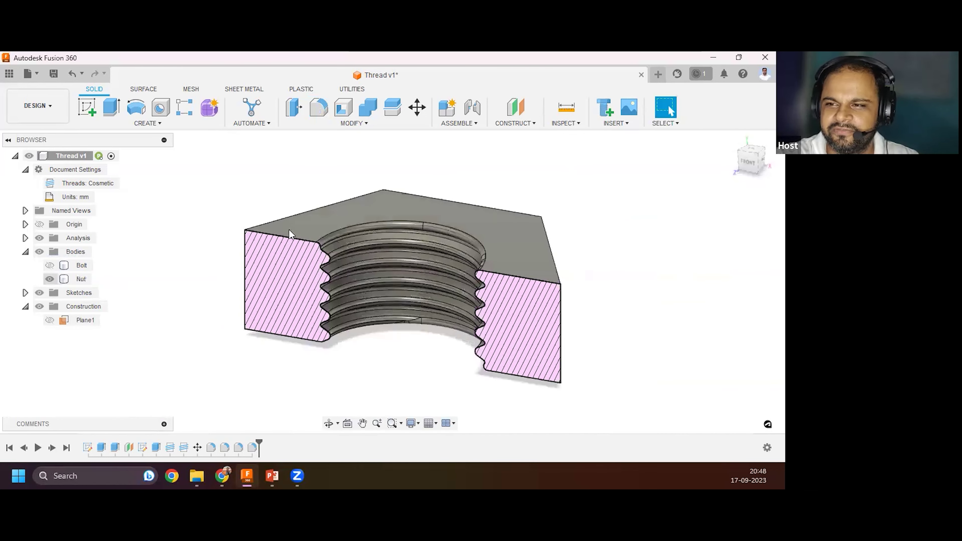
pyautogui.click(50, 265)
pyautogui.scroll(1, 215, 222)
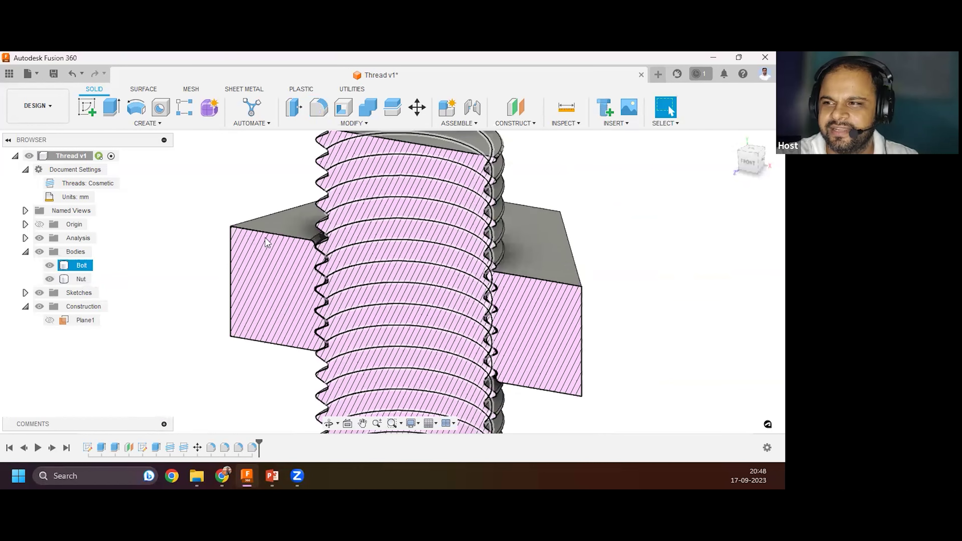
pyautogui.scroll(2, 333, 203)
pyautogui.click(327, 238)
pyautogui.scroll(3, 303, 225)
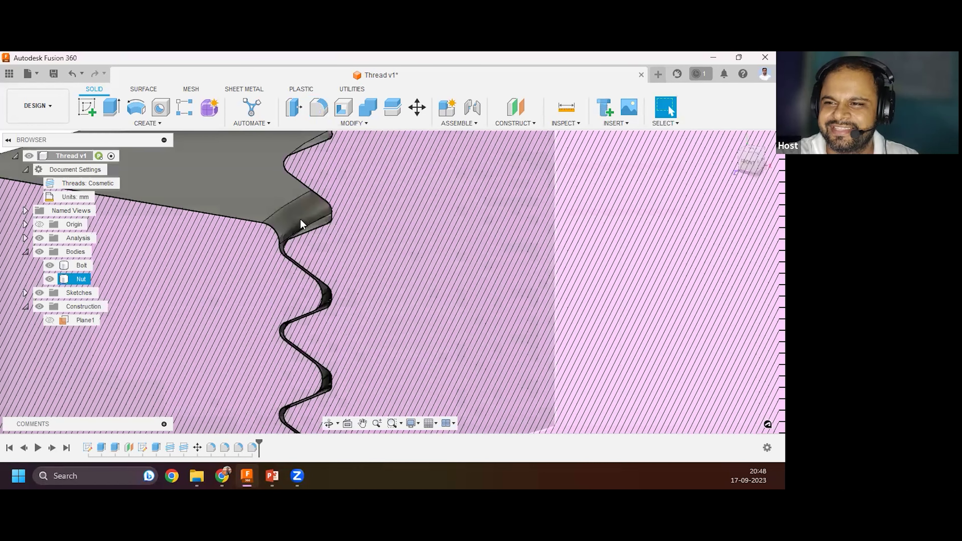
pyautogui.scroll(-6, 313, 313)
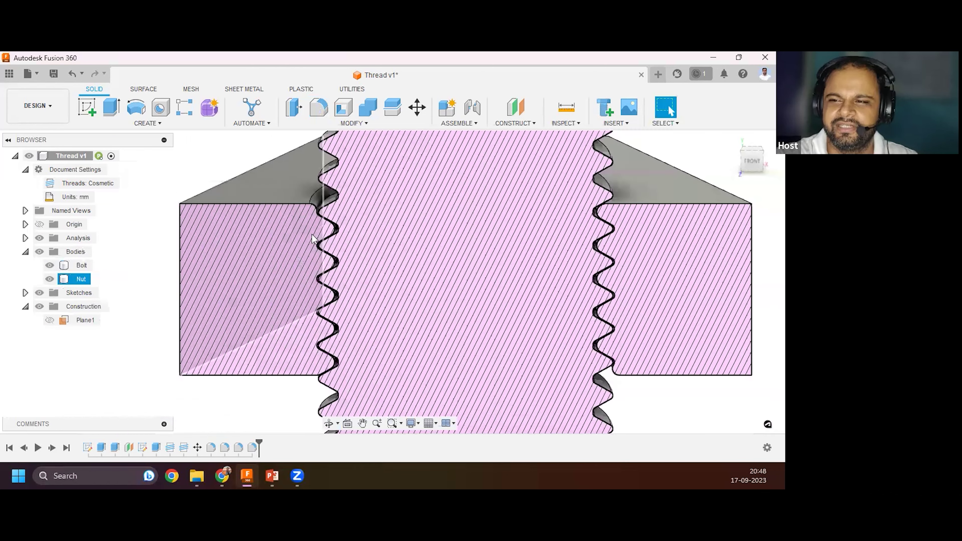
# Hide the bolt so the nut's internal thread is exposed in section.
pyautogui.scroll(6, 295, 242)
pyautogui.scroll(-5, 295, 242)
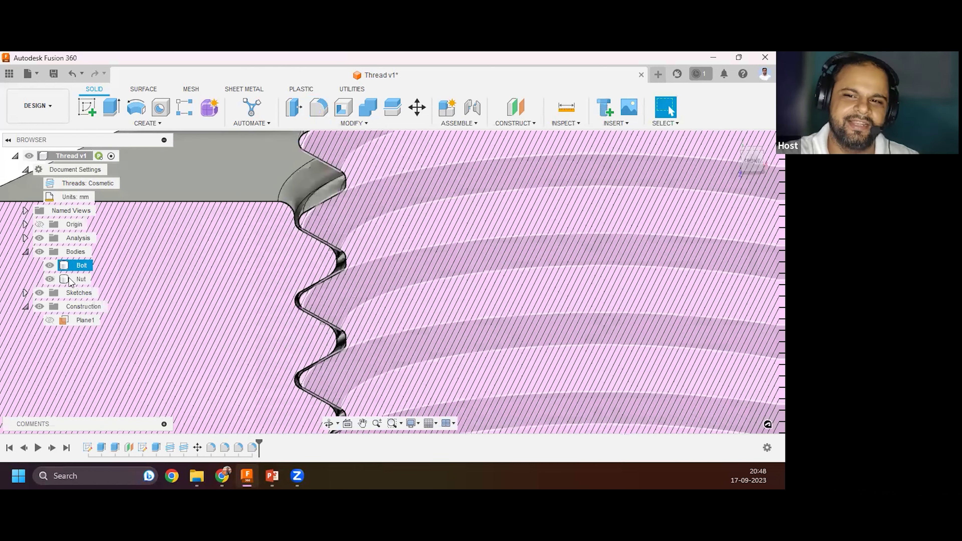
pyautogui.click(62, 267)
pyautogui.scroll(2, 315, 315)
pyautogui.scroll(3, 348, 222)
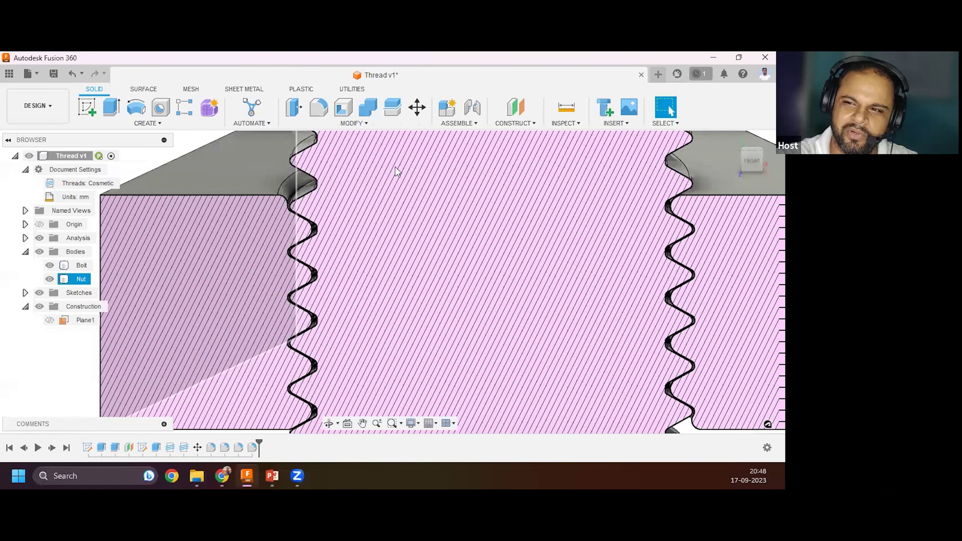
pyautogui.click(366, 261)
pyautogui.press('v')
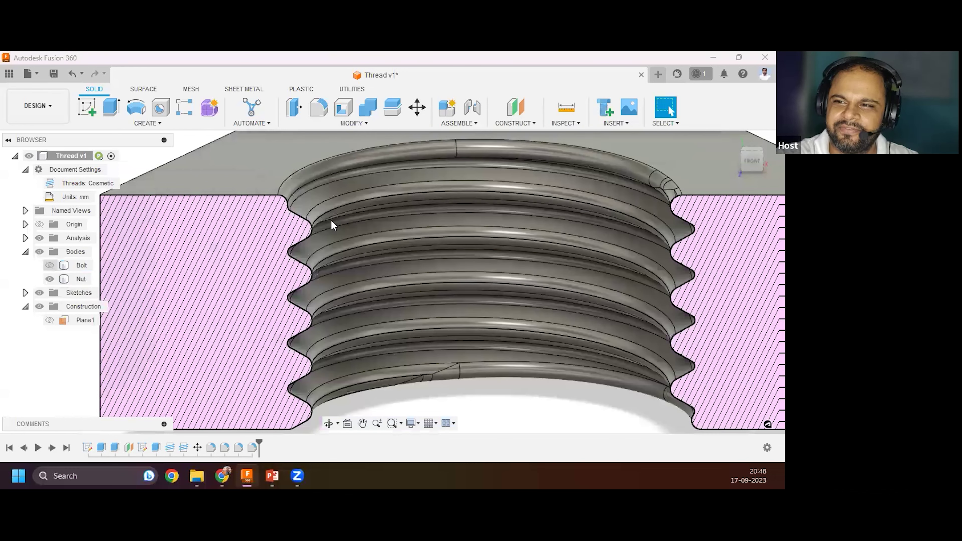
# Select the nut's internal thread flanks together with their rounded crest and root faces.
pyautogui.scroll(1, 373, 172)
pyautogui.click(333, 294)
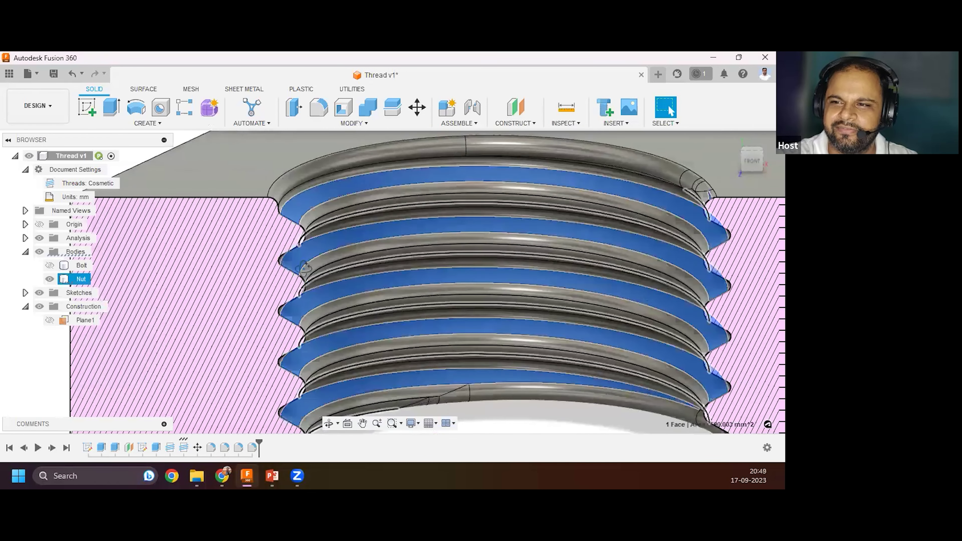
pyautogui.scroll(2, 296, 220)
pyautogui.scroll(2, 296, 221)
pyautogui.keyDown('ctrl'); pyautogui.click(290, 243); pyautogui.keyUp('ctrl')
pyautogui.keyDown('shift'); pyautogui.moveTo(296, 264); pyautogui.dragTo(291, 155, button='middle'); pyautogui.keyUp('shift')
pyautogui.keyDown('ctrl'); pyautogui.click(575, 261); pyautogui.keyUp('ctrl')
pyautogui.keyDown('ctrl'); pyautogui.click(576, 282); pyautogui.keyUp('ctrl')
pyautogui.keyDown('ctrl'); pyautogui.click(436, 213); pyautogui.keyUp('ctrl')
pyautogui.scroll(-2, 378, 185)
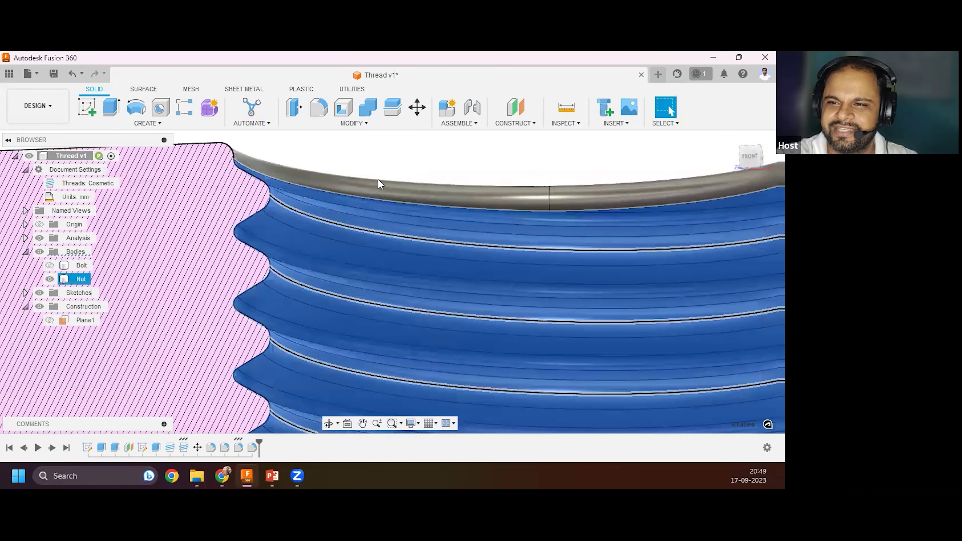
# Add the remaining narrow helical face of the nut's internal thread to the selection.
pyautogui.scroll(-5, 299, 217)
pyautogui.keyDown('shift'); pyautogui.moveTo(293, 195); pyautogui.dragTo(296, 247, button='middle'); pyautogui.keyUp('shift')
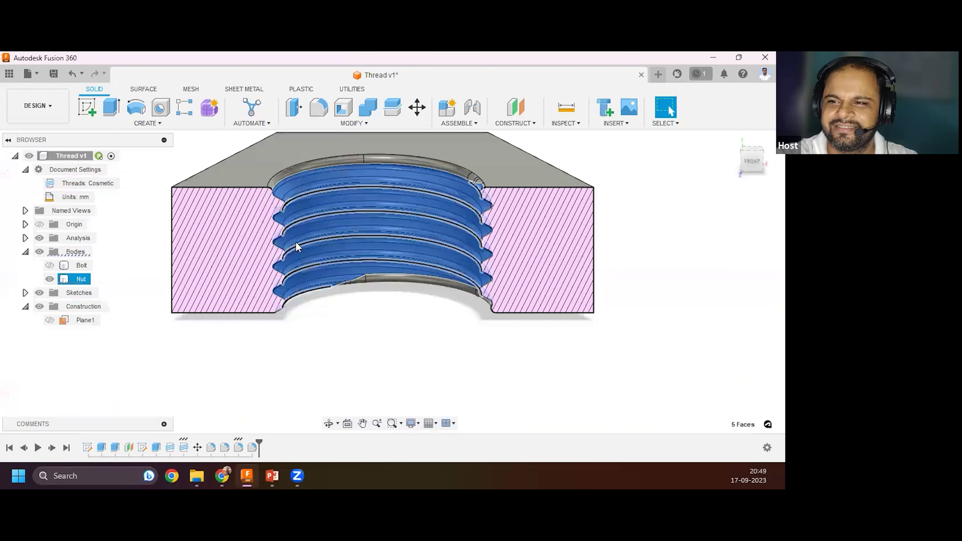
pyautogui.scroll(1, 300, 254)
pyautogui.scroll(6, 270, 237)
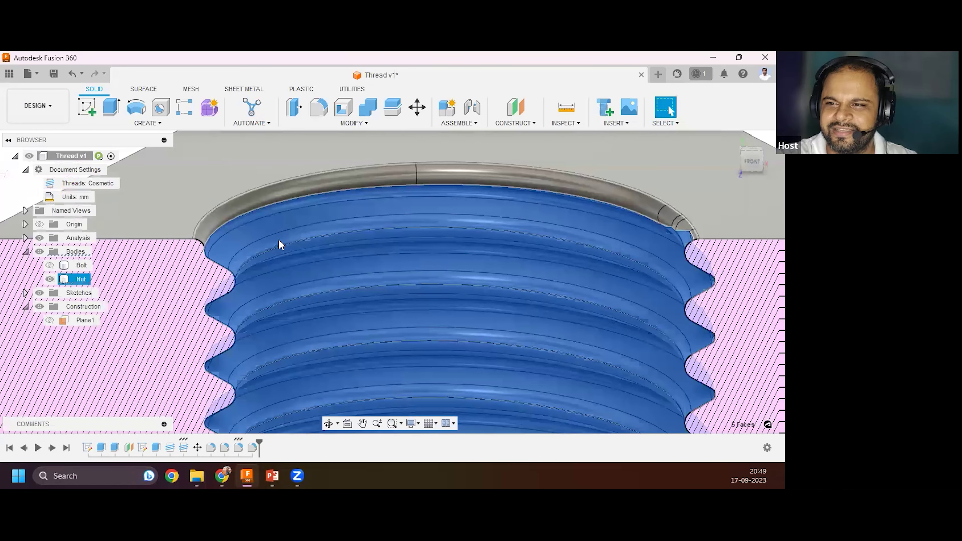
pyautogui.scroll(-5, 324, 208)
pyautogui.scroll(10, 332, 227)
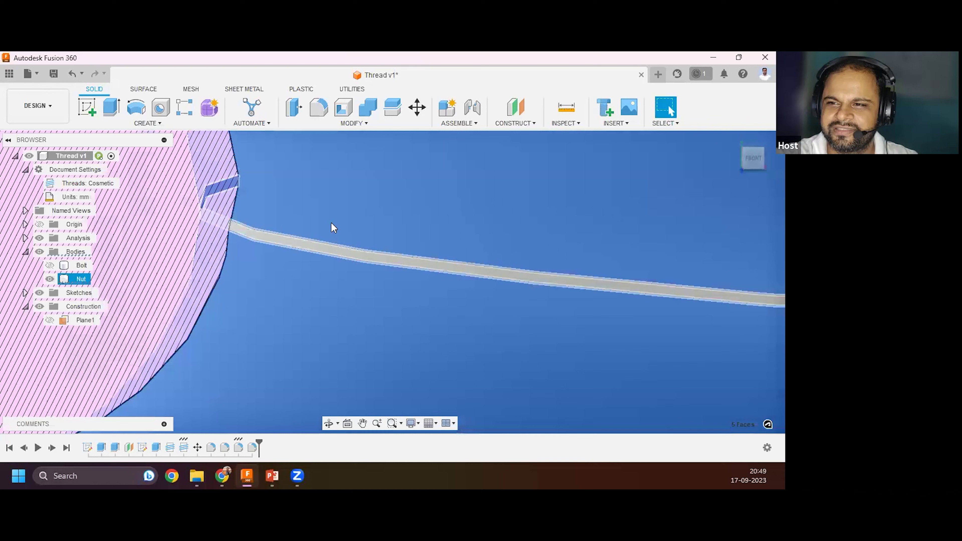
pyautogui.scroll(-8, 333, 231)
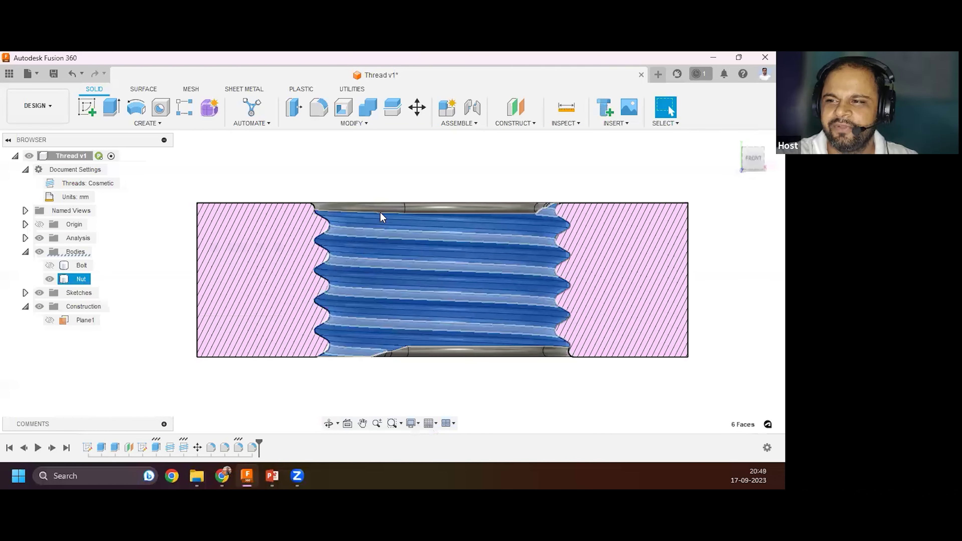
pyautogui.keyDown('shift'); pyautogui.moveTo(382, 215); pyautogui.dragTo(339, 216, button='middle'); pyautogui.keyUp('shift')
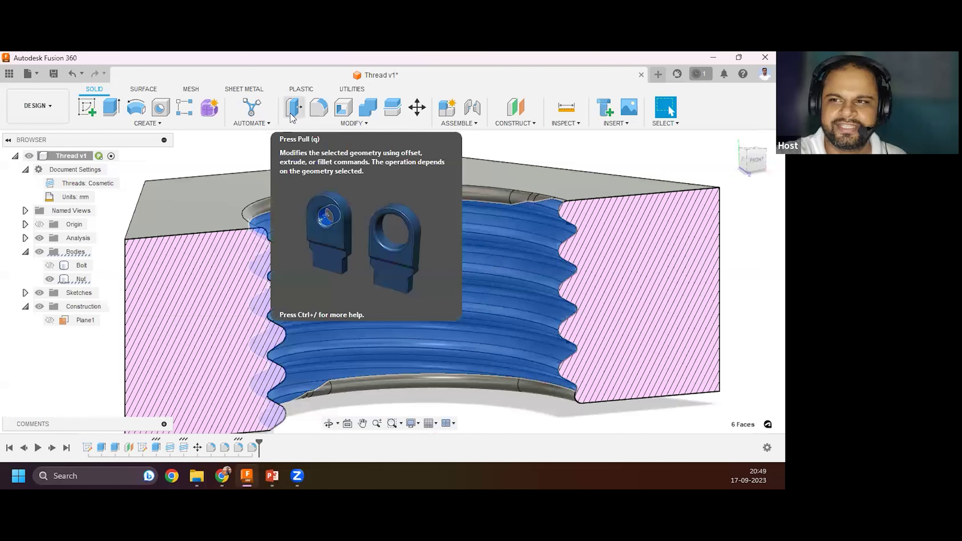
# Offset the nut's selected thread faces by -0.2 mm with Press Pull, keeping the Automatic offset type.
pyautogui.click(291, 113)
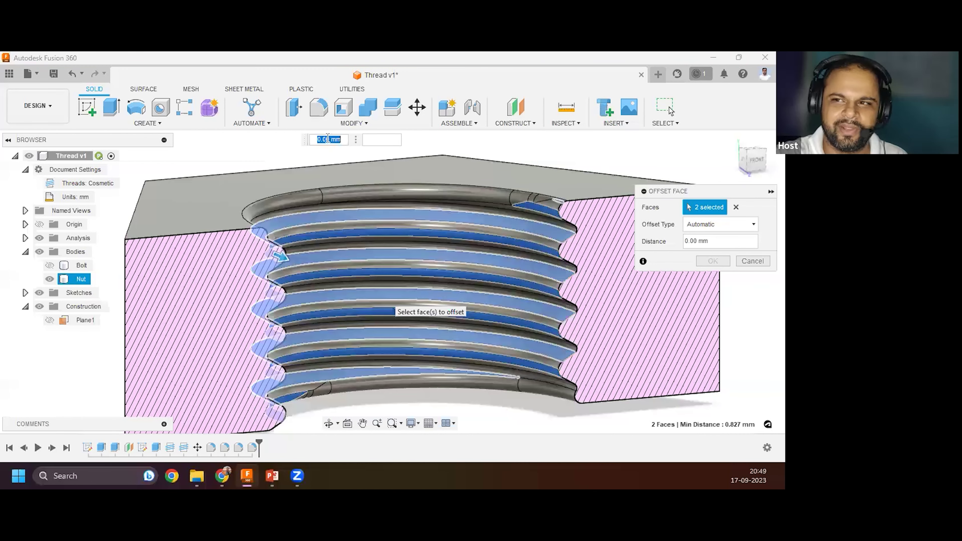
pyautogui.click(343, 139)
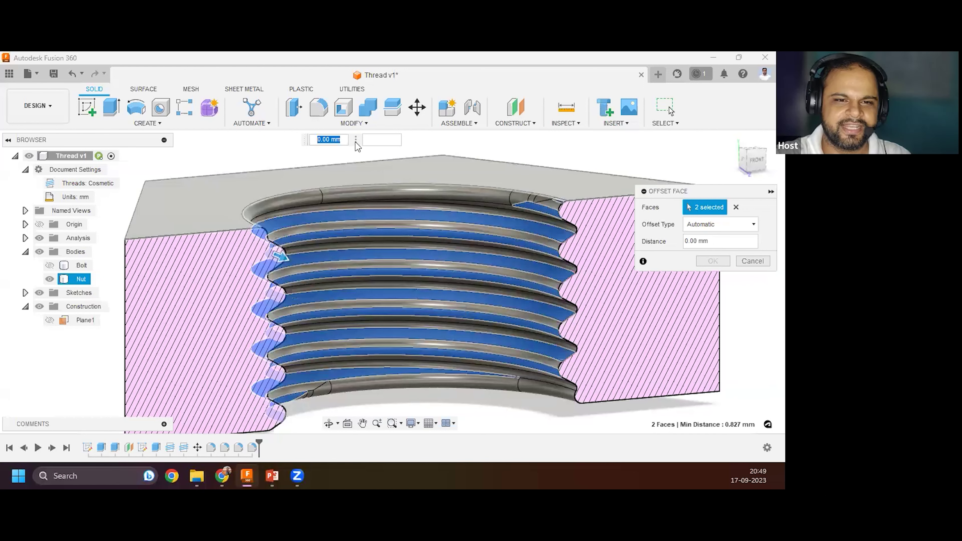
pyautogui.write('-')
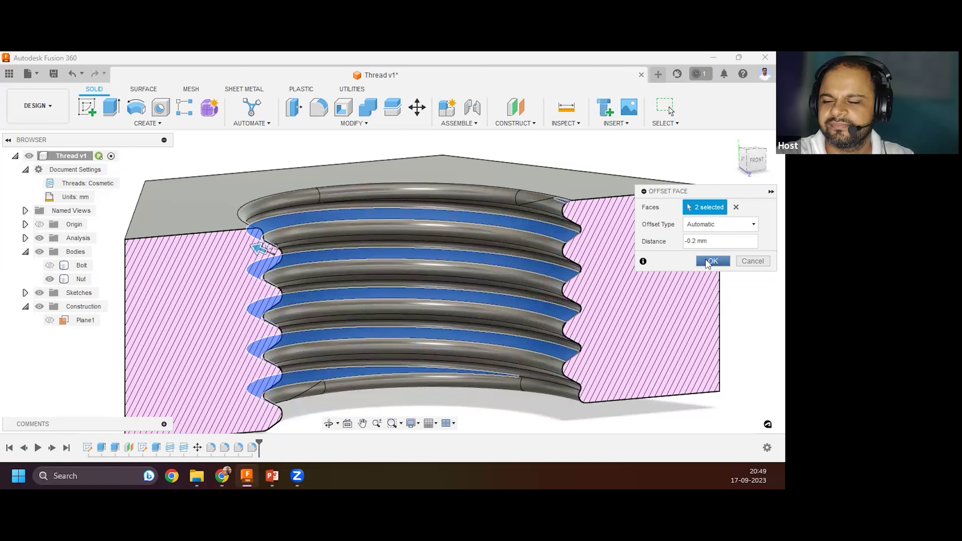
pyautogui.click(706, 259)
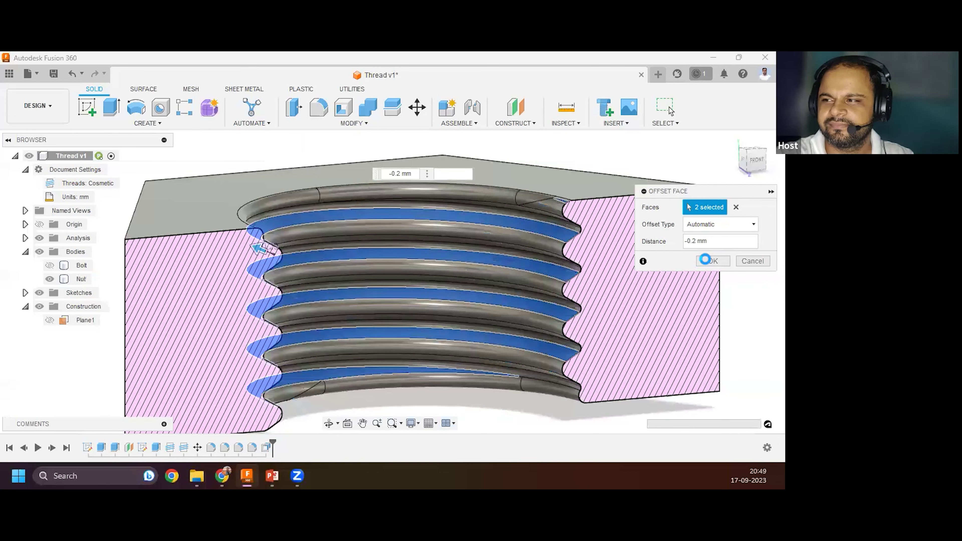
# Show the bolt again and examine the gap between the bolt and nut threads in section.
pyautogui.click(50, 266)
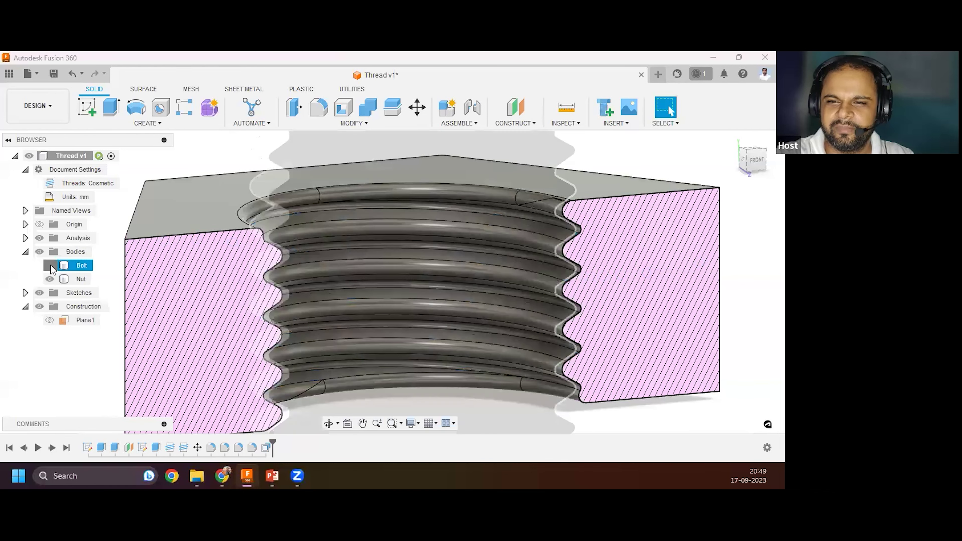
pyautogui.click(214, 234)
pyautogui.scroll(3, 214, 235)
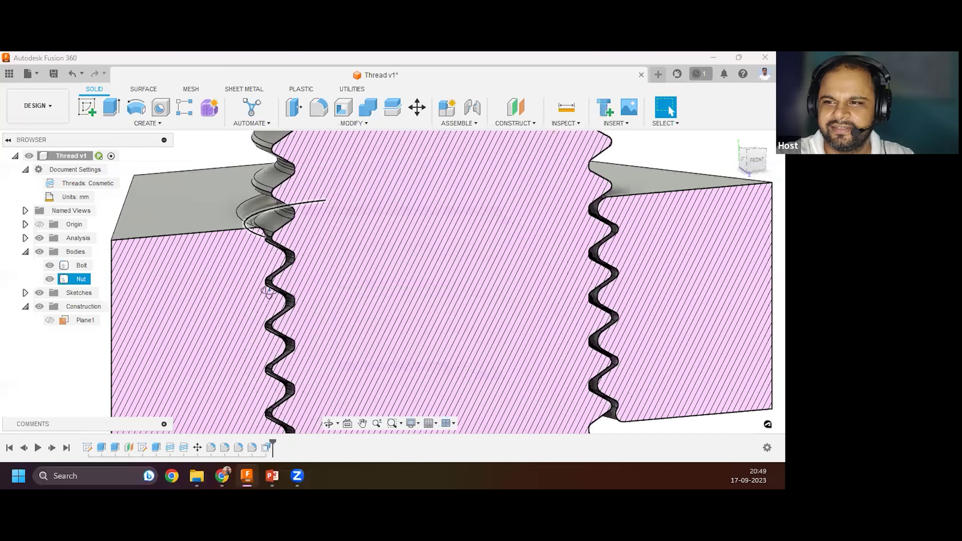
pyautogui.scroll(2, 286, 284)
pyautogui.keyDown('shift'); pyautogui.moveTo(439, 239); pyautogui.dragTo(352, 204, button='middle'); pyautogui.keyUp('shift')
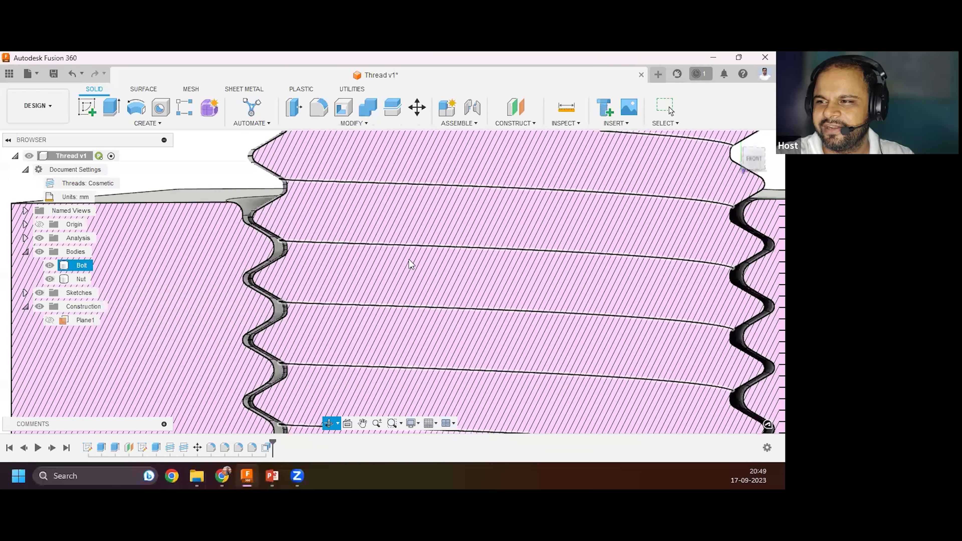
pyautogui.scroll(-3, 409, 261)
pyautogui.moveTo(410, 261); pyautogui.dragTo(236, 188, button='middle')
pyautogui.scroll(1, 410, 266)
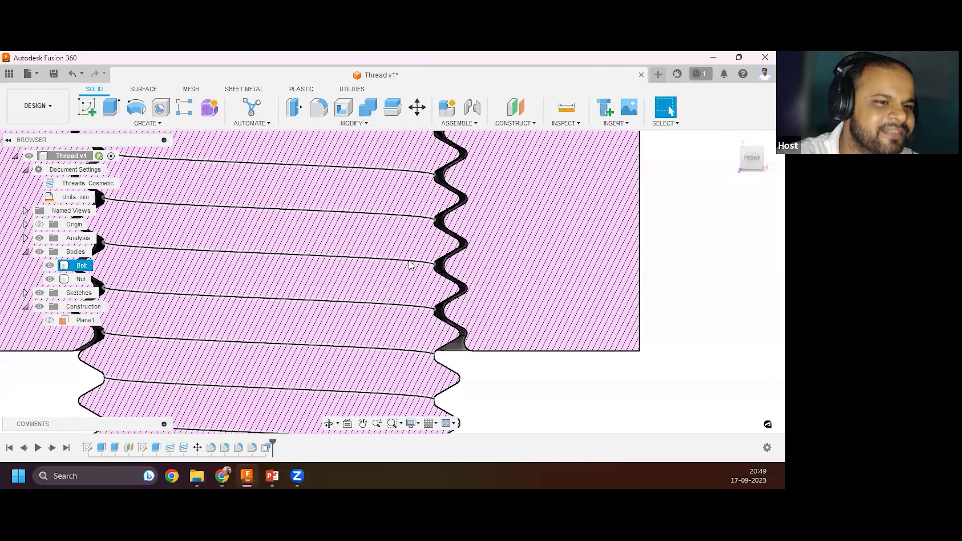
# Examine the thread clearance near the nut's lower face and along the whole engaged length.
pyautogui.click(464, 323)
pyautogui.scroll(-2, 445, 312)
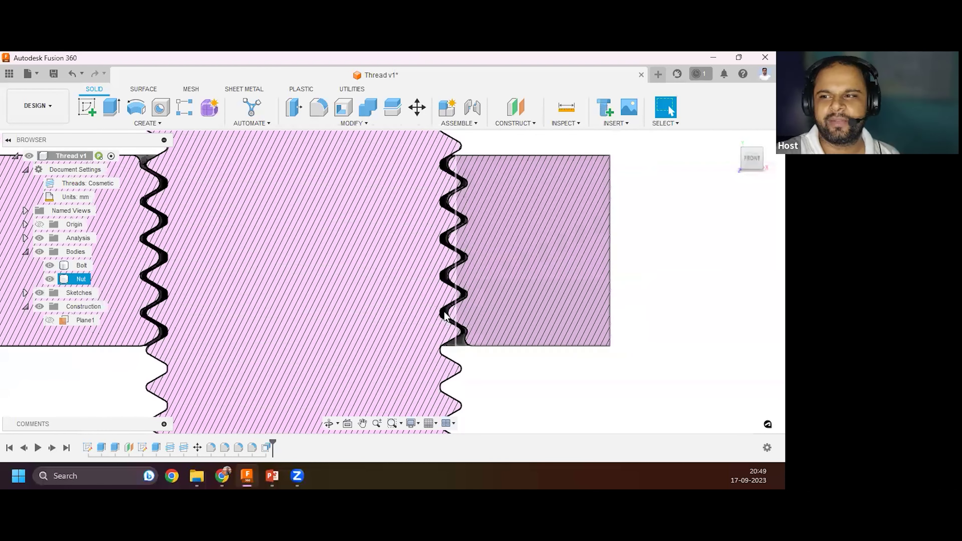
pyautogui.scroll(1, 454, 303)
pyautogui.scroll(1, 452, 300)
pyautogui.click(452, 300)
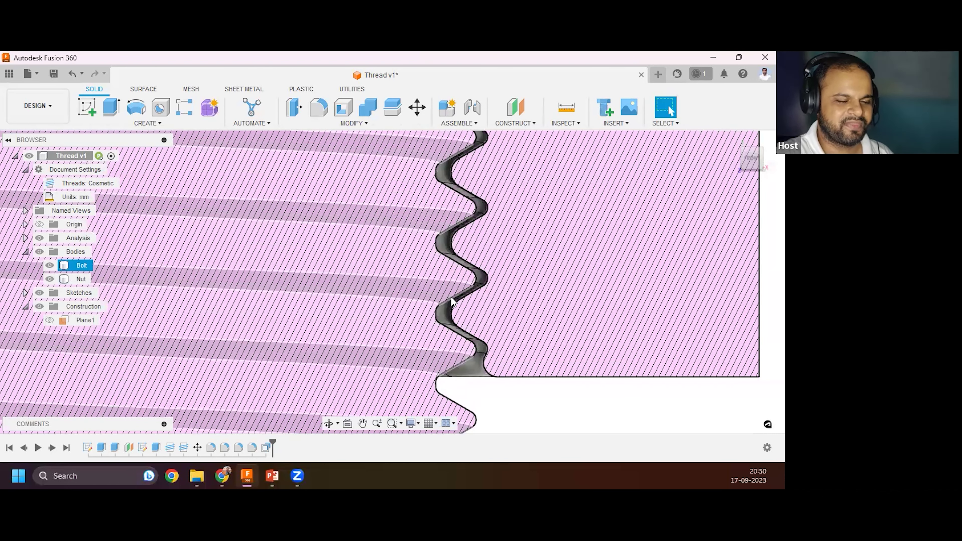
pyautogui.click(524, 288)
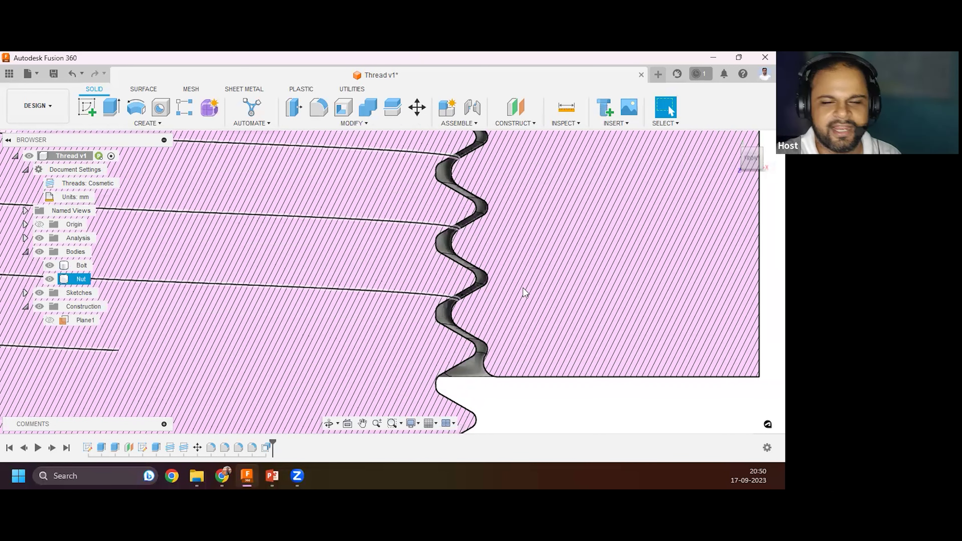
pyautogui.scroll(-2, 524, 288)
pyautogui.click(455, 292)
pyautogui.scroll(-3, 440, 297)
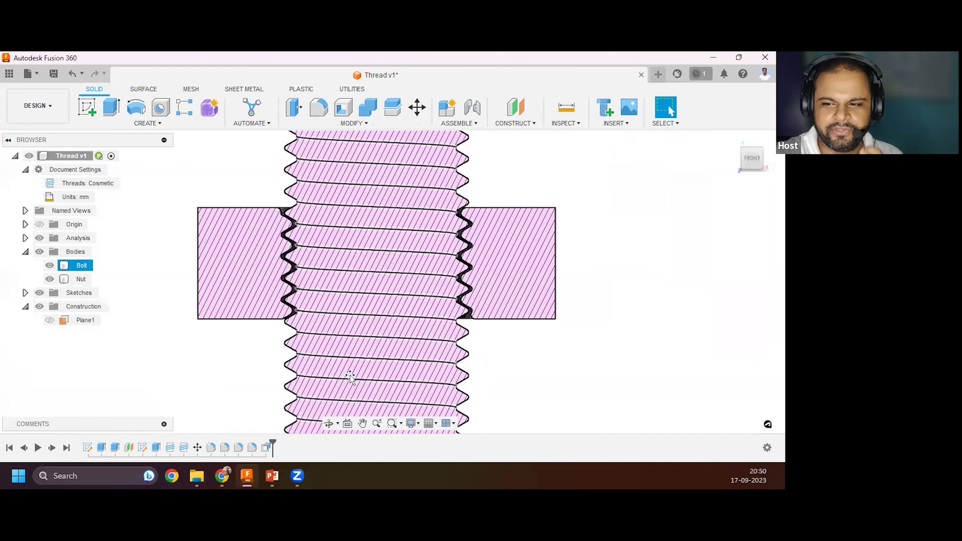
pyautogui.moveTo(318, 389); pyautogui.dragTo(328, 386, button='middle')
pyautogui.click(333, 381)
# Switch to the PowerPoint workshop presentation and examine the 3D printable thread picture on slide 5.
pyautogui.hotkey('alt', 'Tab')
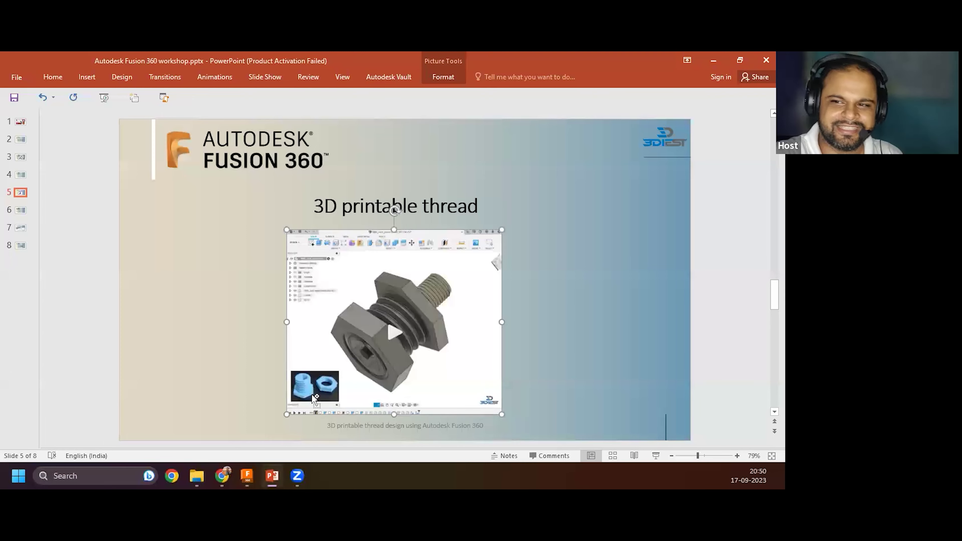
pyautogui.keyDown('ctrl'); pyautogui.scroll(5, 312, 395); pyautogui.keyUp('ctrl')
pyautogui.keyDown('ctrl'); pyautogui.scroll(3, 304, 353); pyautogui.keyUp('ctrl')
pyautogui.keyDown('ctrl'); pyautogui.scroll(-5, 304, 353); pyautogui.keyUp('ctrl')
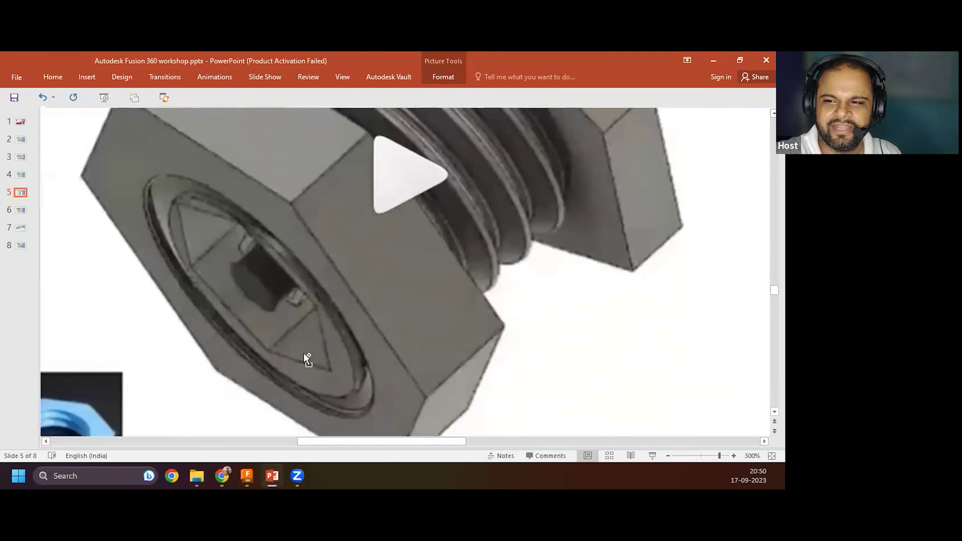
pyautogui.scroll(-1, 224, 391)
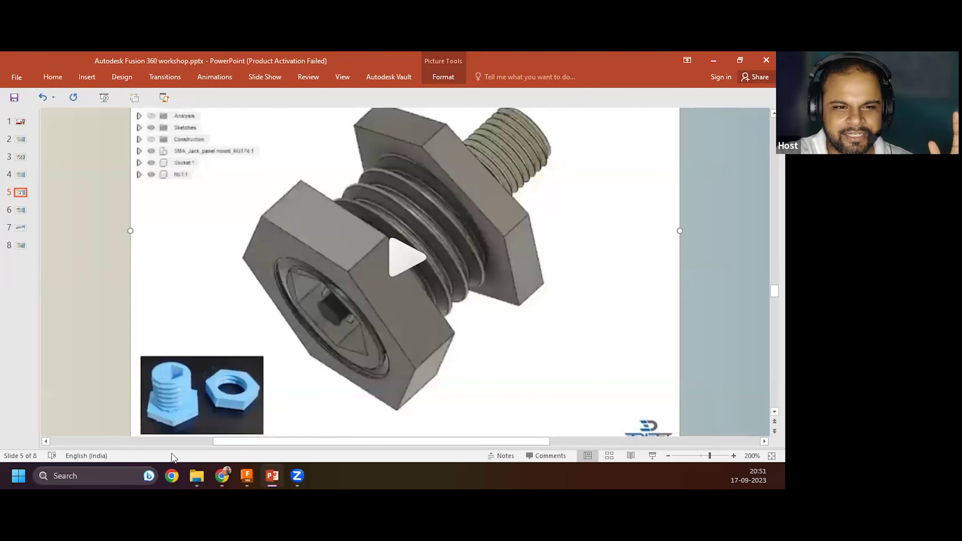
# Return to Fusion 360 and inspect the sectioned nut and bolt for clearance on both sides of the thread.
pyautogui.click(247, 476)
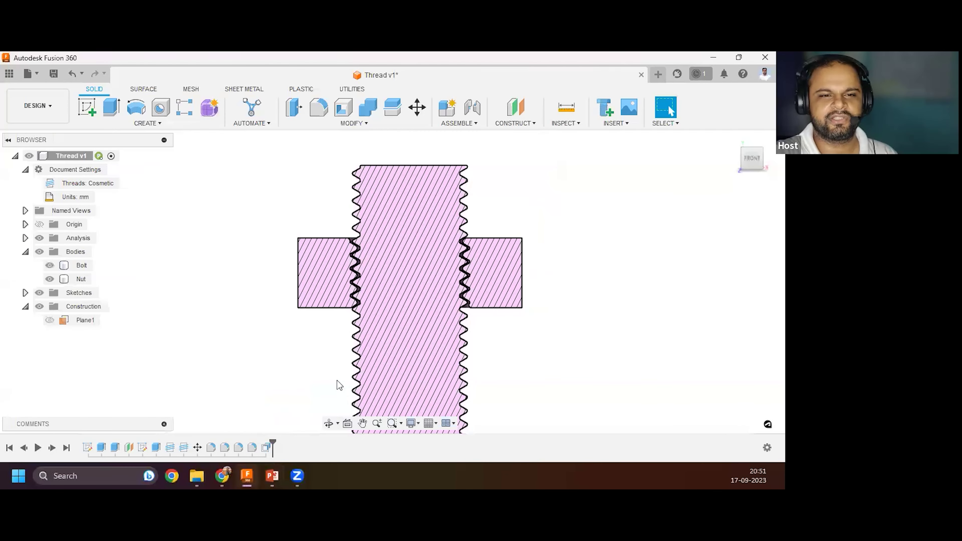
pyautogui.click(490, 282)
pyautogui.click(517, 327)
pyautogui.click(493, 291)
pyautogui.scroll(-2, 489, 288)
pyautogui.scroll(4, 488, 286)
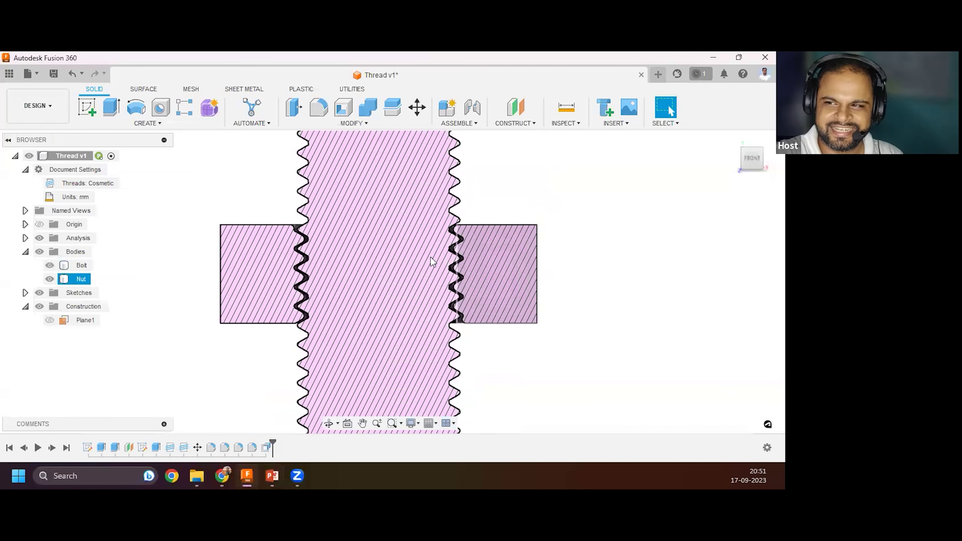
pyautogui.click(432, 262)
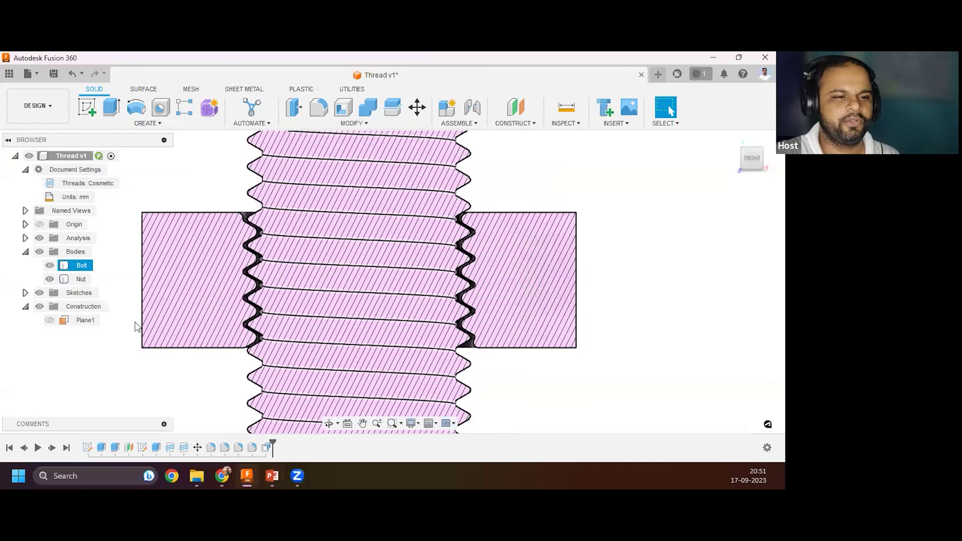
pyautogui.scroll(3, 137, 327)
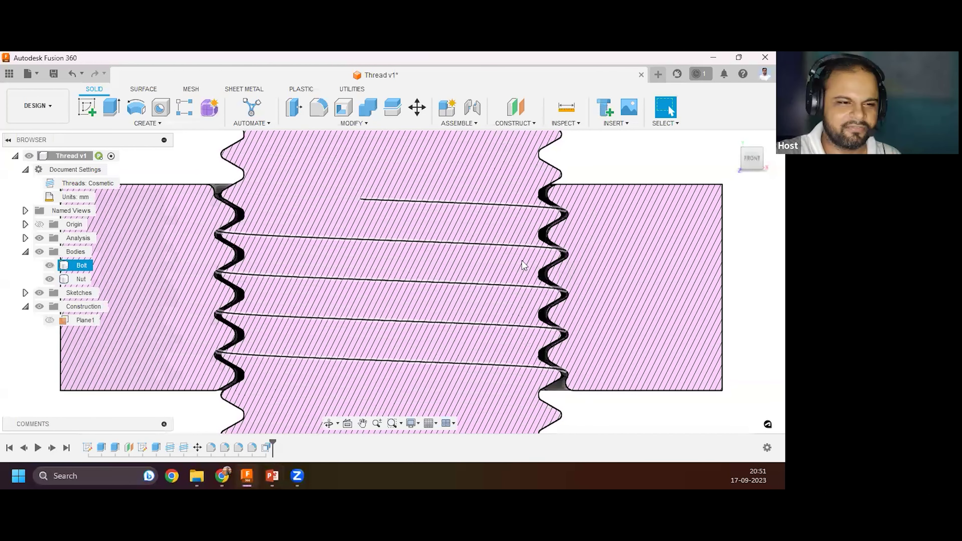
pyautogui.click(524, 244)
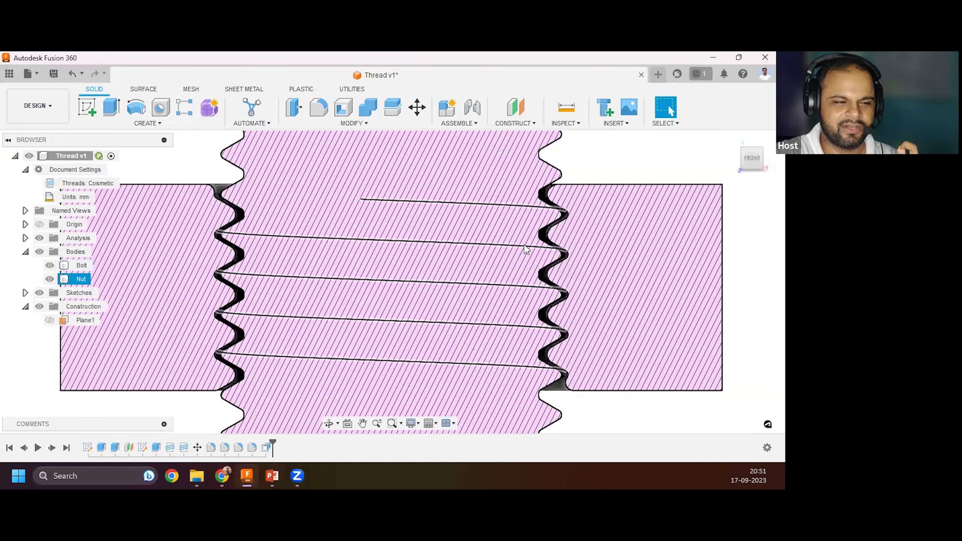
pyautogui.click(524, 244)
pyautogui.scroll(-4, 526, 249)
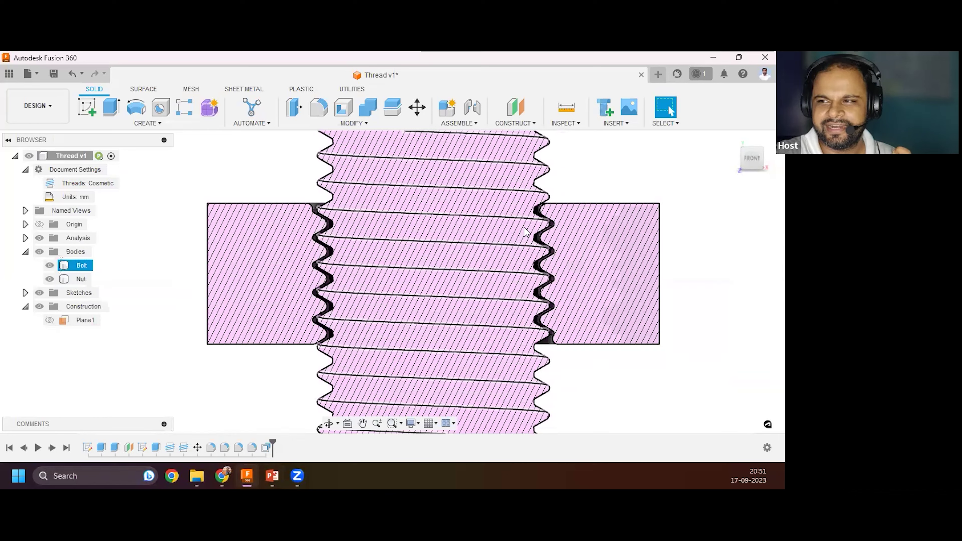
pyautogui.scroll(3, 520, 244)
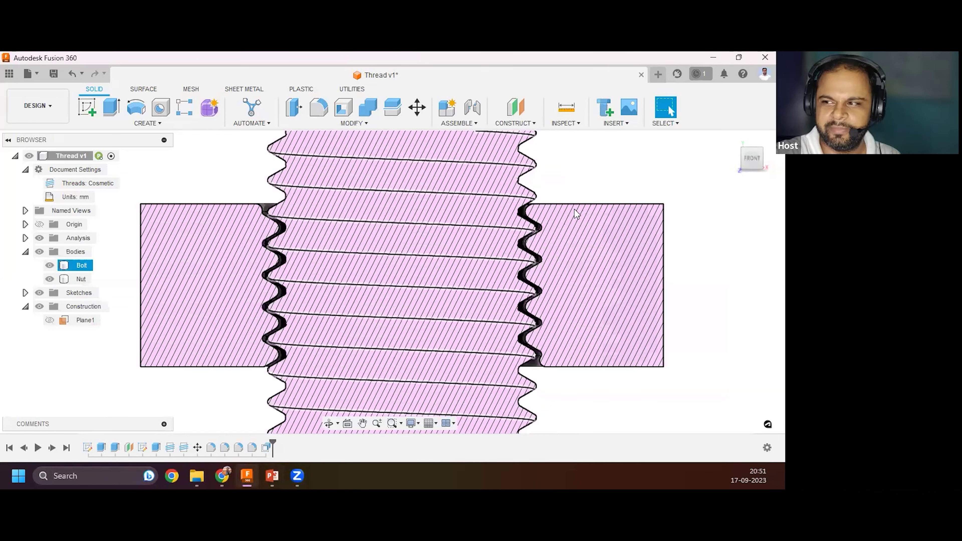
pyautogui.scroll(2, 553, 213)
pyautogui.scroll(2, 324, 262)
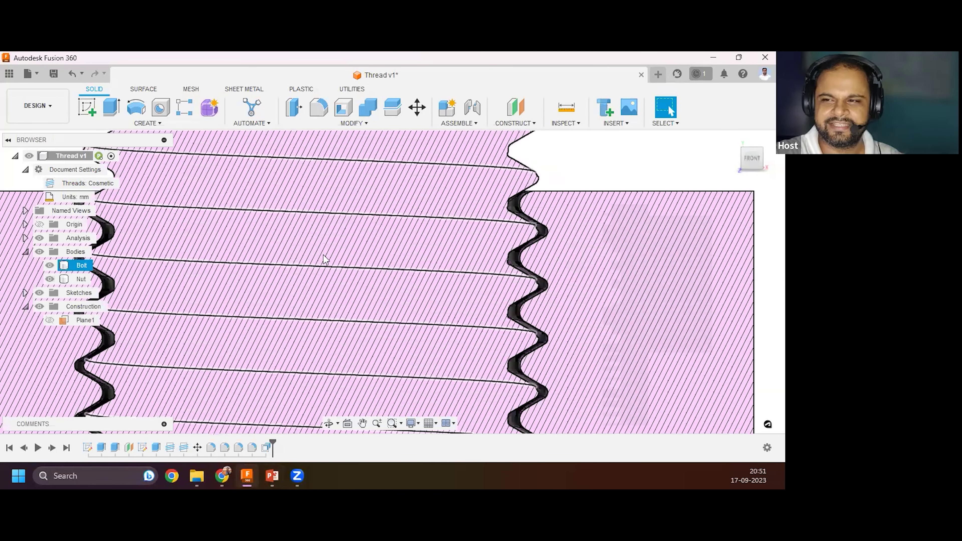
# Turn off the section analysis to show the complete bolt and nut assembly.
pyautogui.scroll(-2, 348, 259)
pyautogui.scroll(-5, 349, 259)
pyautogui.keyDown('shift'); pyautogui.moveTo(326, 242); pyautogui.dragTo(318, 288, button='middle'); pyautogui.keyUp('shift')
pyautogui.scroll(2, 382, 256)
pyautogui.click(40, 238)
pyautogui.click(431, 271)
pyautogui.scroll(2, 430, 266)
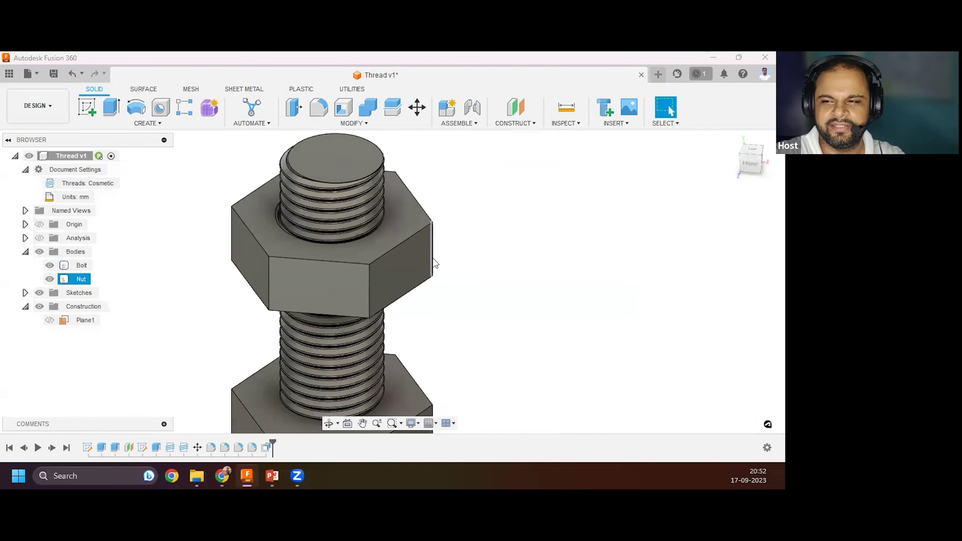
# Start an equal-distance chamfer and select the six outer edges of the nut's upper face.
pyautogui.scroll(-3, 433, 262)
pyautogui.scroll(3, 430, 267)
pyautogui.click(354, 122)
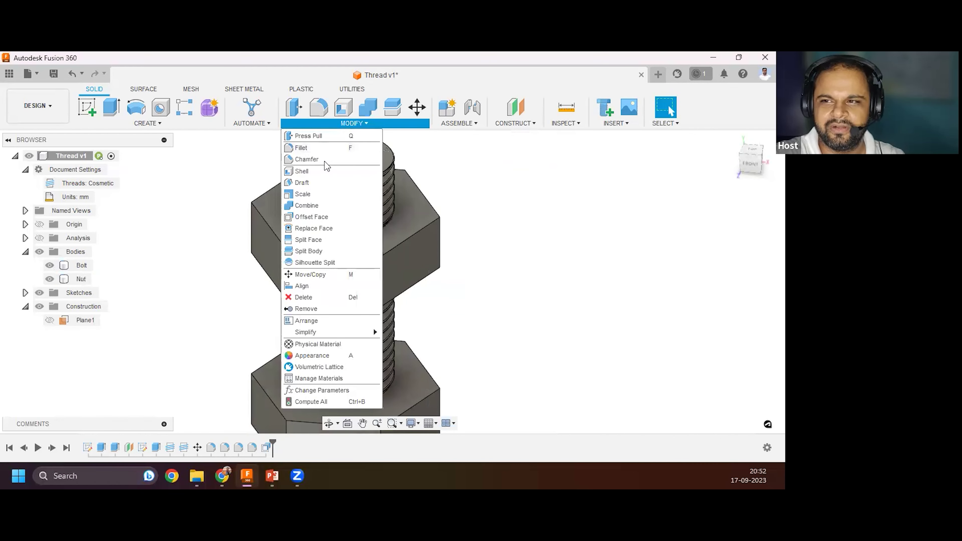
pyautogui.click(307, 159)
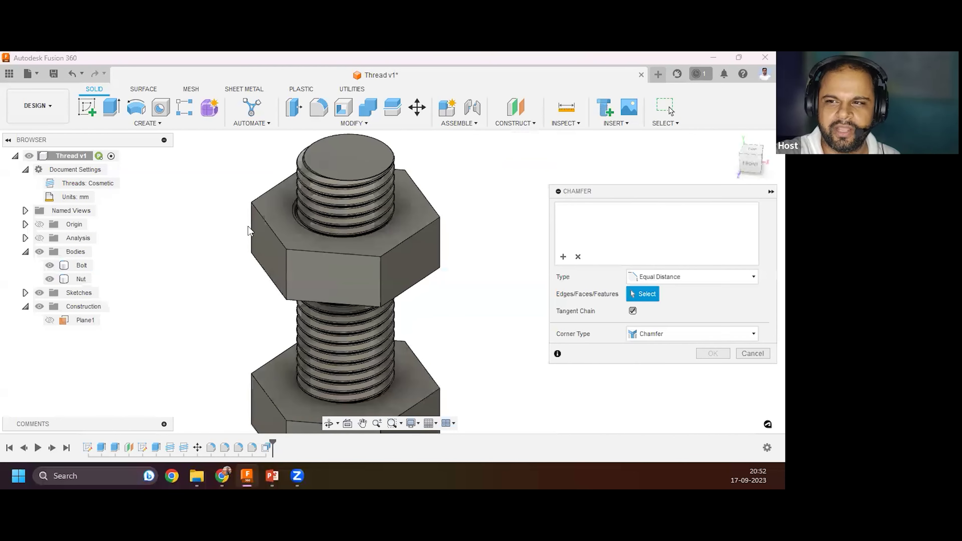
pyautogui.click(269, 228)
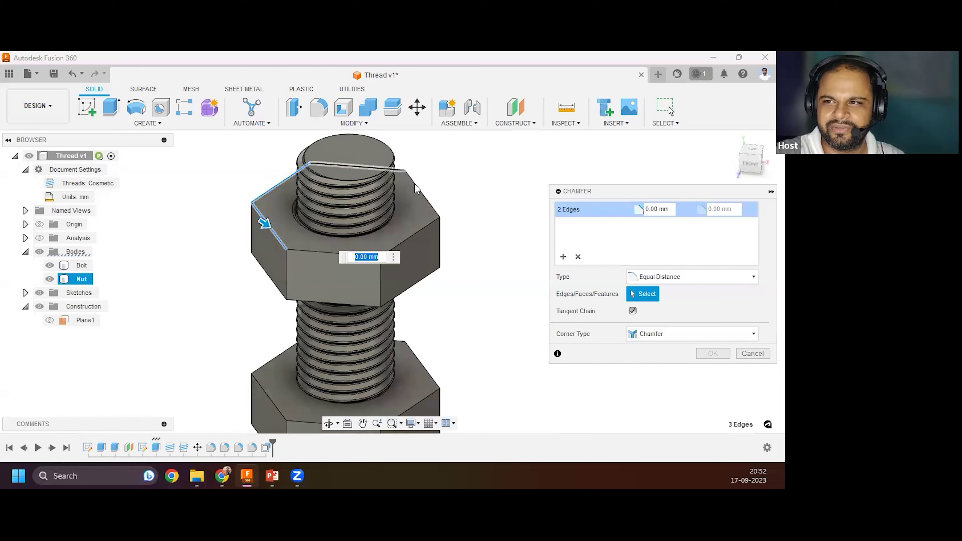
pyautogui.click(423, 237)
pyautogui.click(411, 235)
pyautogui.click(343, 253)
pyautogui.scroll(-3, 321, 247)
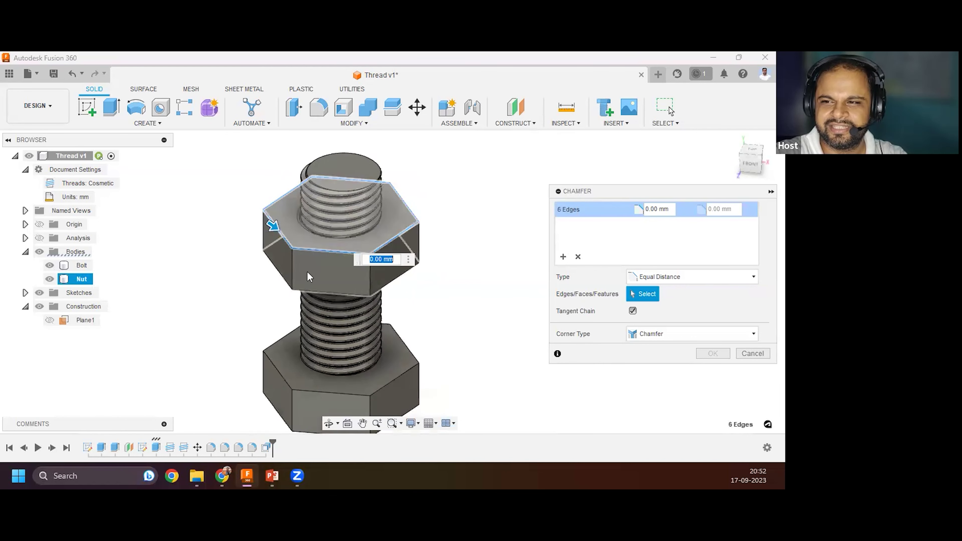
# Add all twelve hexagonal perimeter edges of the bolt head's upper and lower faces to the chamfer selection.
pyautogui.click(286, 325)
pyautogui.click(274, 348)
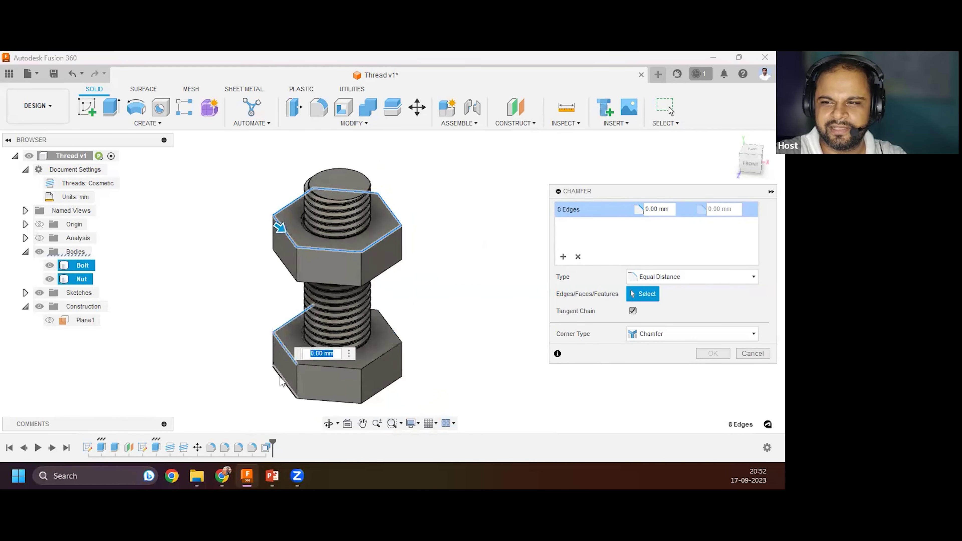
pyautogui.click(343, 401)
pyautogui.click(344, 402)
pyautogui.click(384, 389)
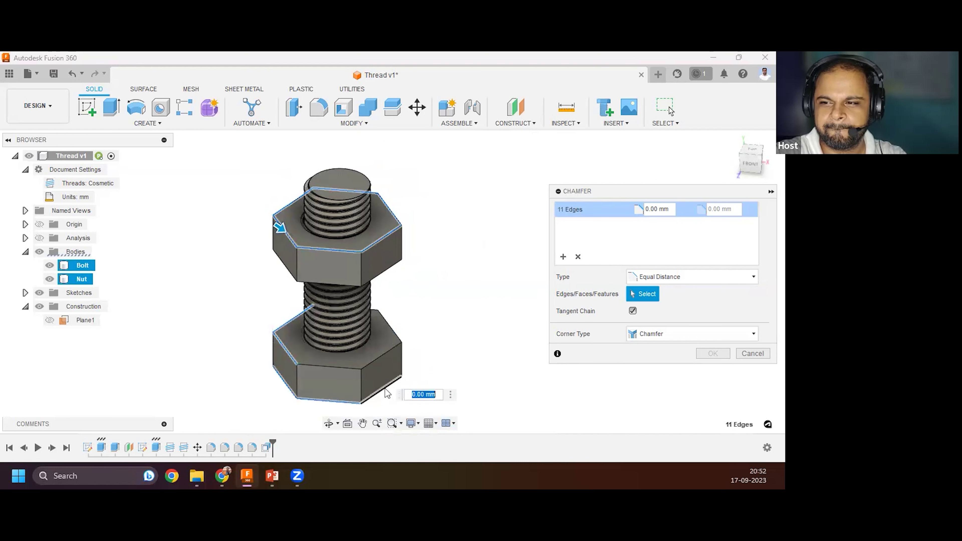
pyautogui.click(383, 353)
pyautogui.click(324, 368)
pyautogui.click(390, 326)
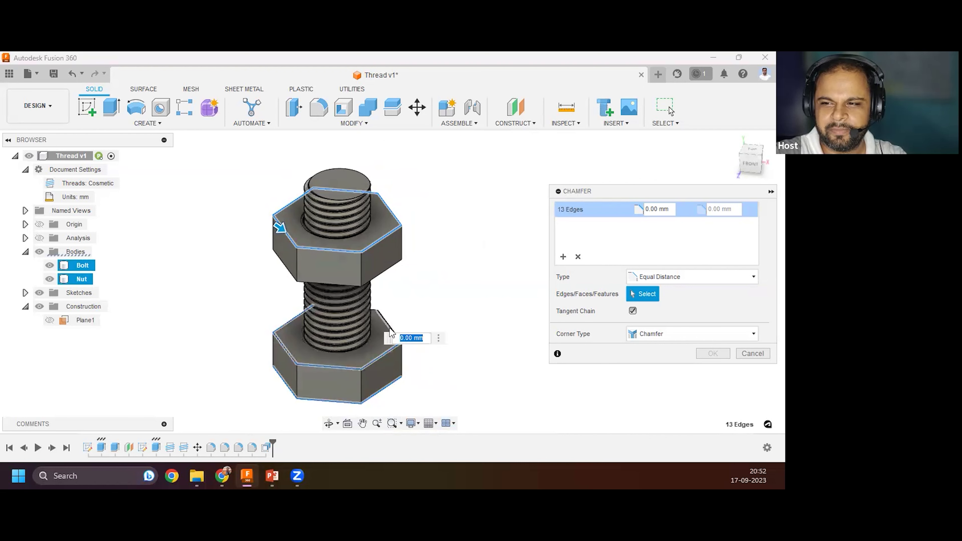
pyautogui.scroll(-2, 434, 262)
pyautogui.keyDown('shift'); pyautogui.moveTo(398, 302); pyautogui.dragTo(350, 311, button='middle'); pyautogui.keyUp('shift')
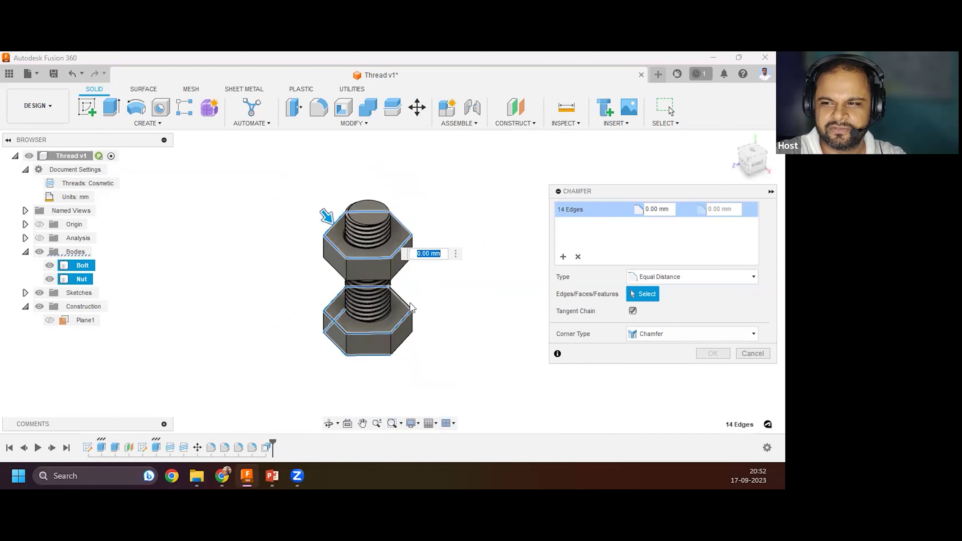
pyautogui.click(409, 344)
pyautogui.click(404, 346)
pyautogui.keyDown('shift'); pyautogui.moveTo(424, 309); pyautogui.dragTo(381, 298, button='middle'); pyautogui.keyUp('shift')
pyautogui.click(409, 344)
pyautogui.keyDown('shift'); pyautogui.moveTo(411, 346); pyautogui.dragTo(419, 353, button='middle'); pyautogui.keyUp('shift')
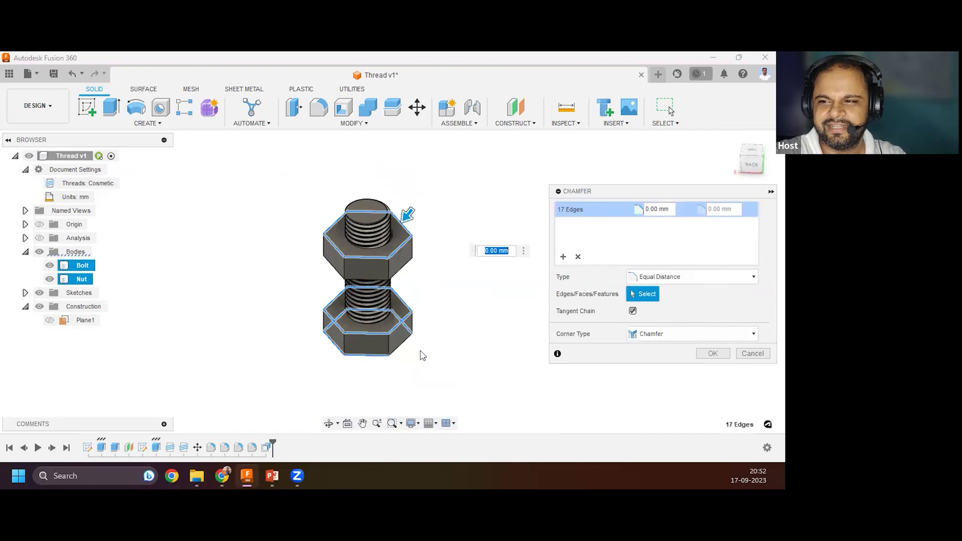
pyautogui.click(410, 335)
# Add the six outer edges of the nut's lower face to the chamfer selection.
pyautogui.scroll(3, 399, 270)
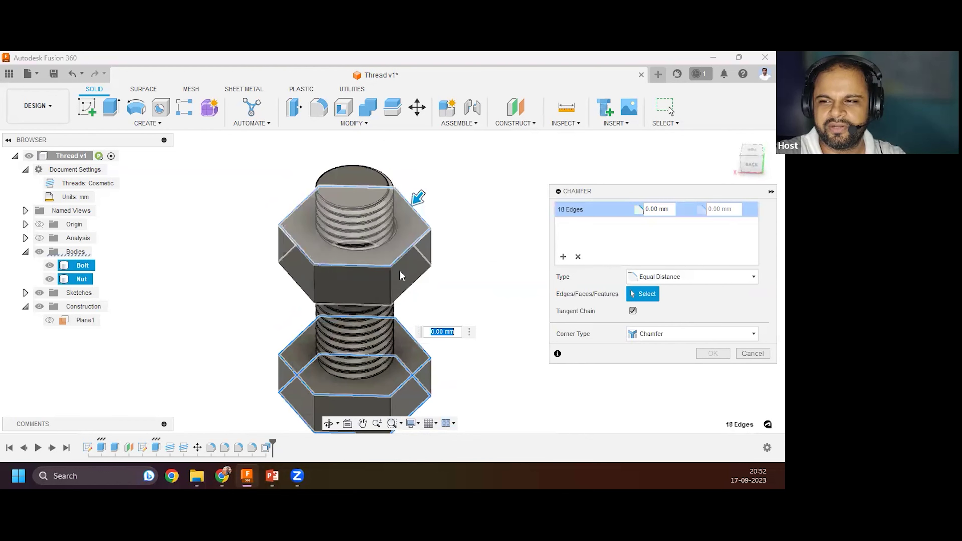
pyautogui.click(334, 306)
pyautogui.click(333, 303)
pyautogui.click(298, 286)
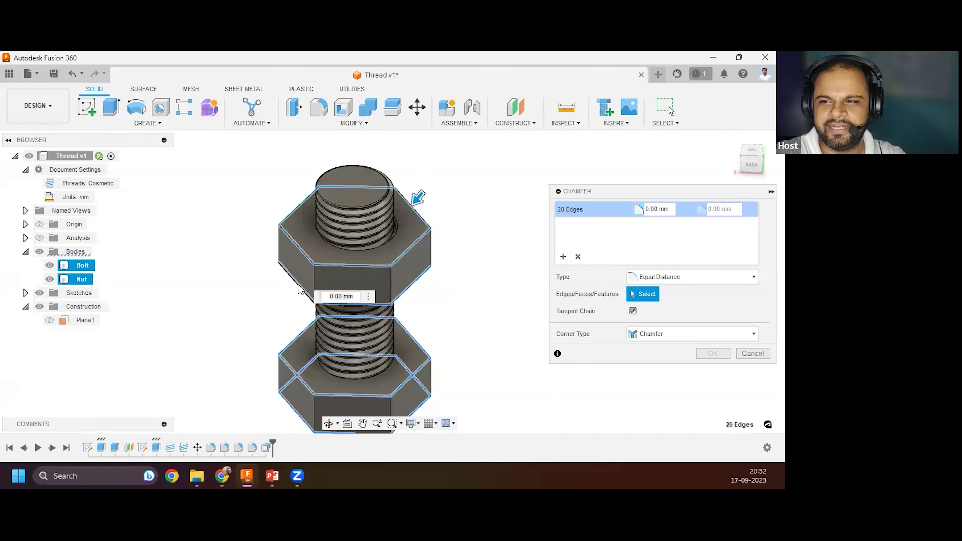
pyautogui.keyDown('shift'); pyautogui.moveTo(459, 319); pyautogui.dragTo(617, 305, button='middle'); pyautogui.keyUp('shift')
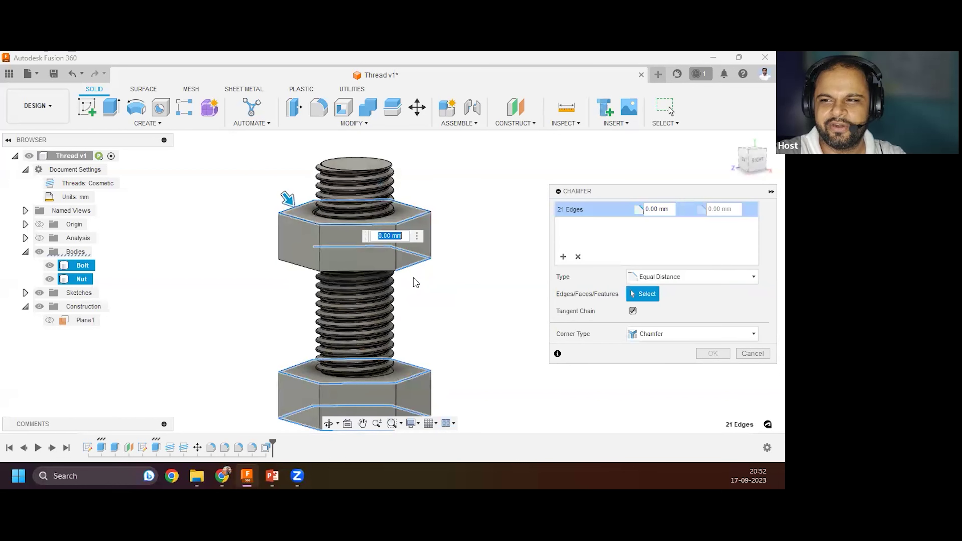
pyautogui.click(343, 270)
pyautogui.keyDown('shift'); pyautogui.moveTo(308, 293); pyautogui.dragTo(493, 280, button='middle'); pyautogui.keyUp('shift')
pyautogui.click(304, 283)
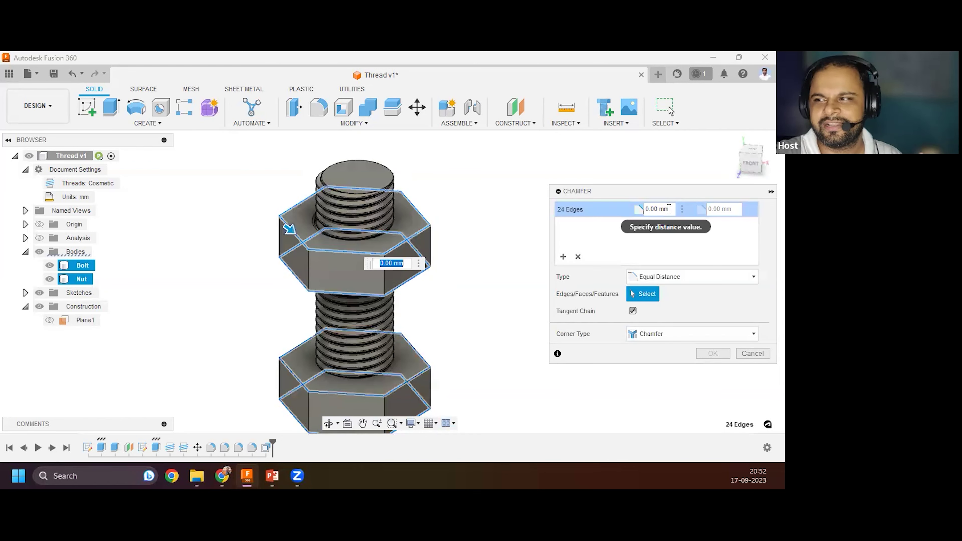
# Set the chamfer distance to 1 mm and apply it to the 24 selected nut and bolt head edges.
pyautogui.click(638, 209)
pyautogui.write('4')
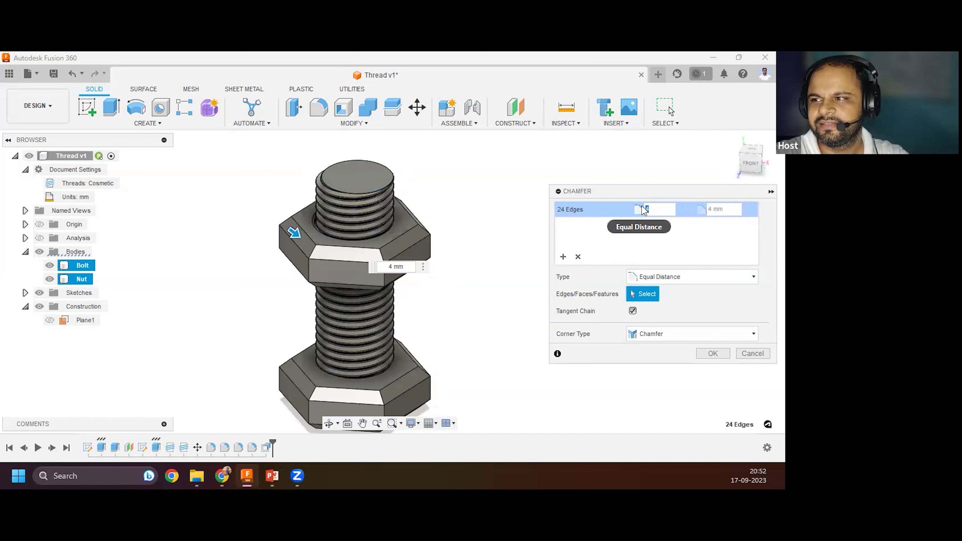
pyautogui.press('BackSpace')
pyautogui.write('1')
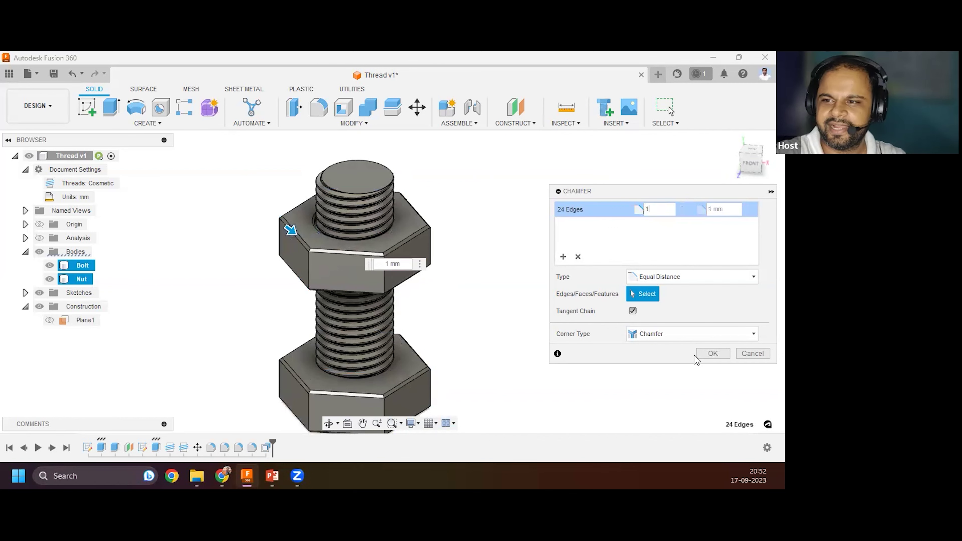
pyautogui.click(712, 354)
pyautogui.scroll(-2, 391, 224)
pyautogui.moveTo(422, 287)
pyautogui.keyDown('shift'); pyautogui.mouseDown(button='middle')
pyautogui.moveTo(456, 267)
pyautogui.moveTo(425, 277)
pyautogui.mouseUp(button='middle'); pyautogui.keyUp('shift')
pyautogui.scroll(2, 315, 207)
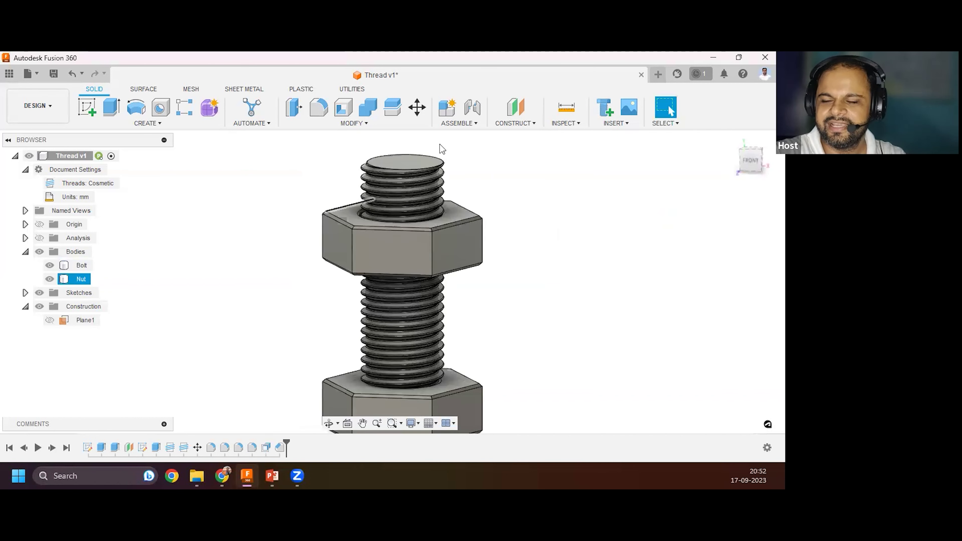
# Turn on the display of component colors for the bolt and nut.
pyautogui.click(570, 124)
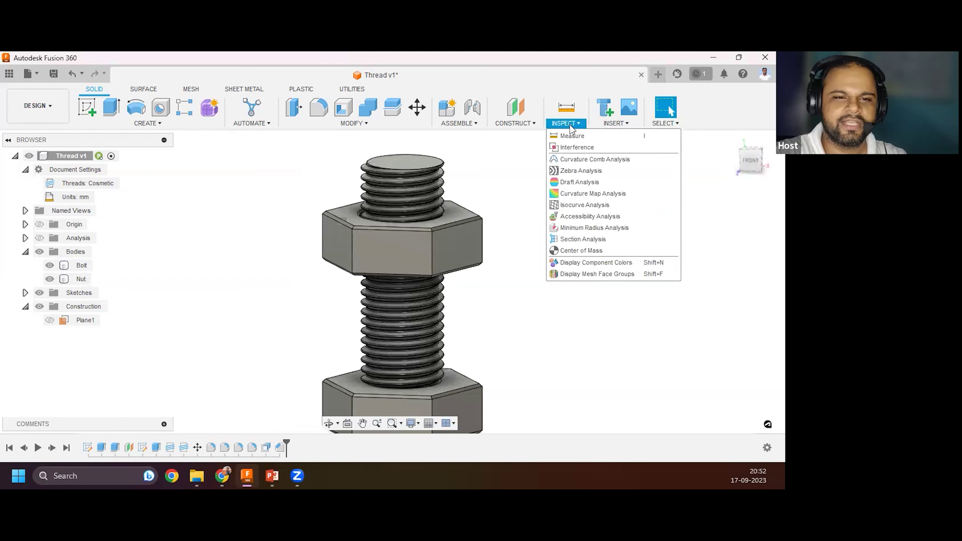
pyautogui.click(581, 261)
pyautogui.scroll(-2, 285, 228)
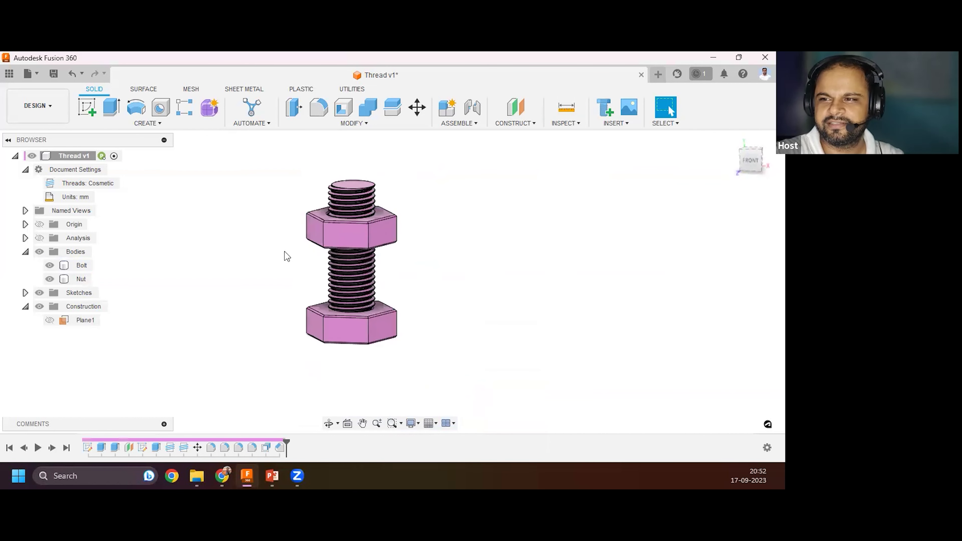
pyautogui.scroll(2, 288, 242)
pyautogui.keyDown('shift'); pyautogui.moveTo(293, 226); pyautogui.dragTo(350, 307, button='middle'); pyautogui.keyUp('shift')
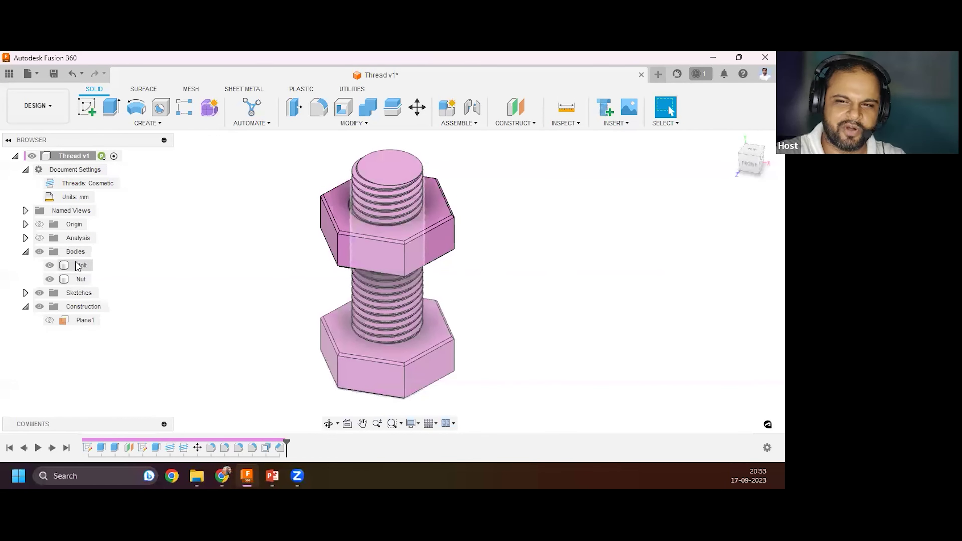
# Convert the Bolt and Nut bodies into separate components.
pyautogui.click(81, 279)
pyautogui.keyDown('ctrl'); pyautogui.click(82, 265); pyautogui.keyUp('ctrl')
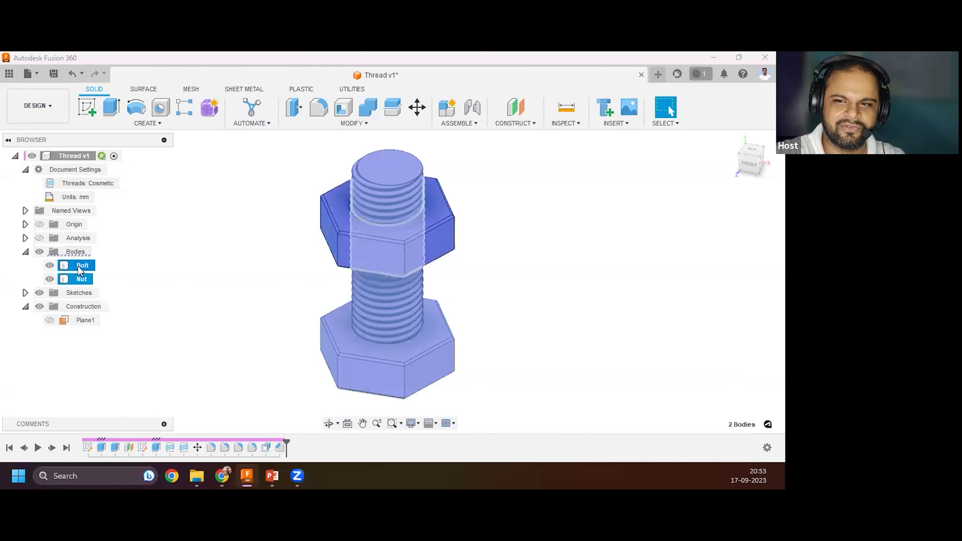
pyautogui.rightClick(81, 267)
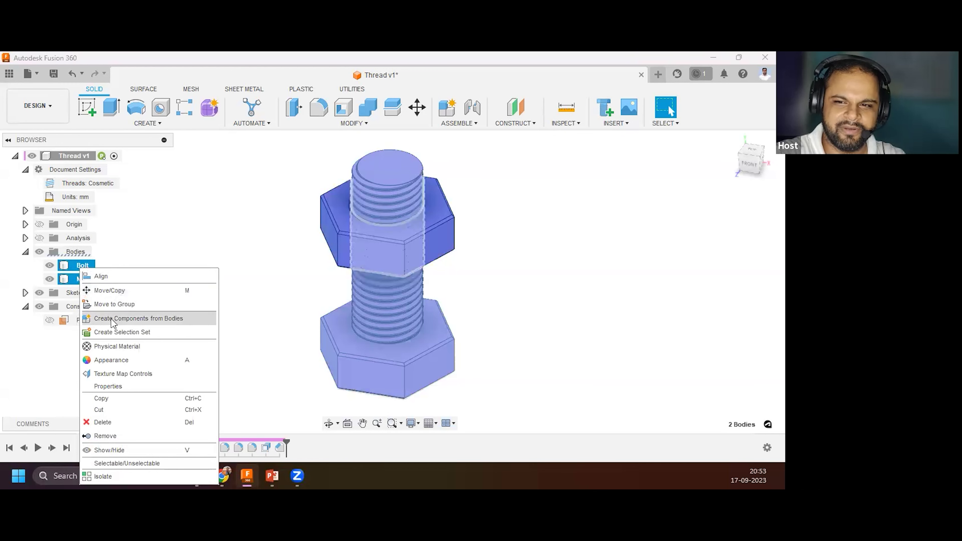
pyautogui.click(129, 320)
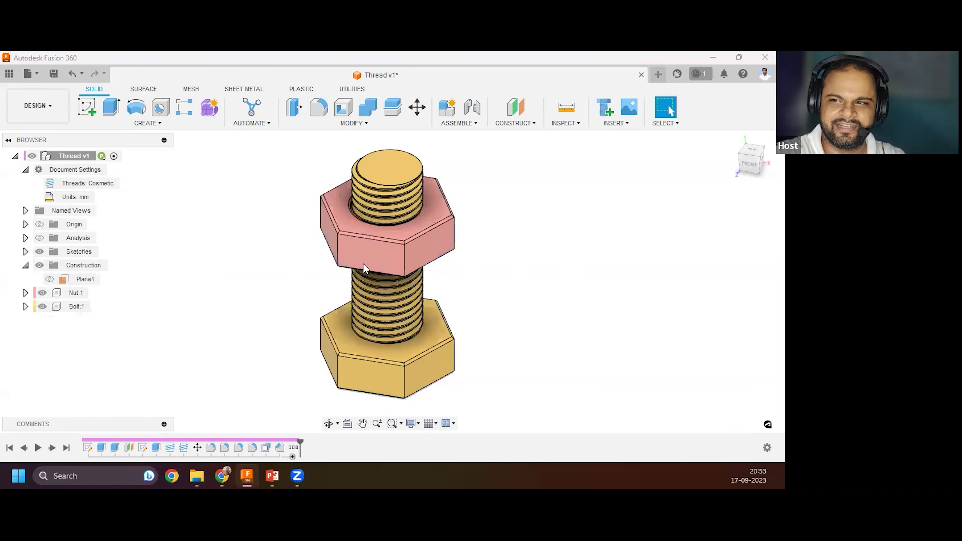
# Examine the color-coded nut and bolt components up close and as a whole assembly.
pyautogui.scroll(2, 310, 281)
pyautogui.keyDown('shift'); pyautogui.moveTo(369, 279); pyautogui.dragTo(445, 266, button='middle'); pyautogui.keyUp('shift')
pyautogui.scroll(-2, 357, 248)
pyautogui.scroll(2, 392, 297)
pyautogui.scroll(-1, 395, 296)
pyautogui.scroll(-2, 251, 233)
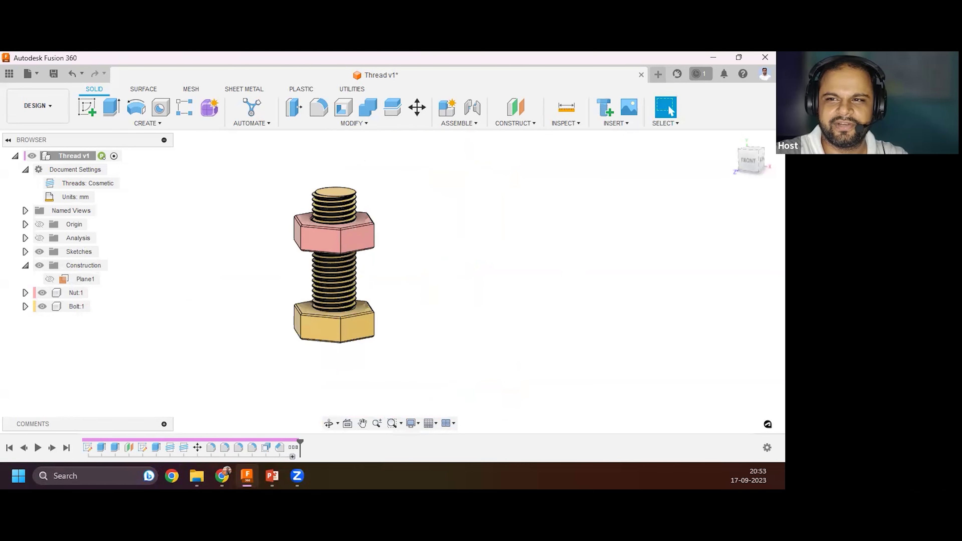
pyautogui.scroll(2, 441, 249)
pyautogui.scroll(1, 393, 192)
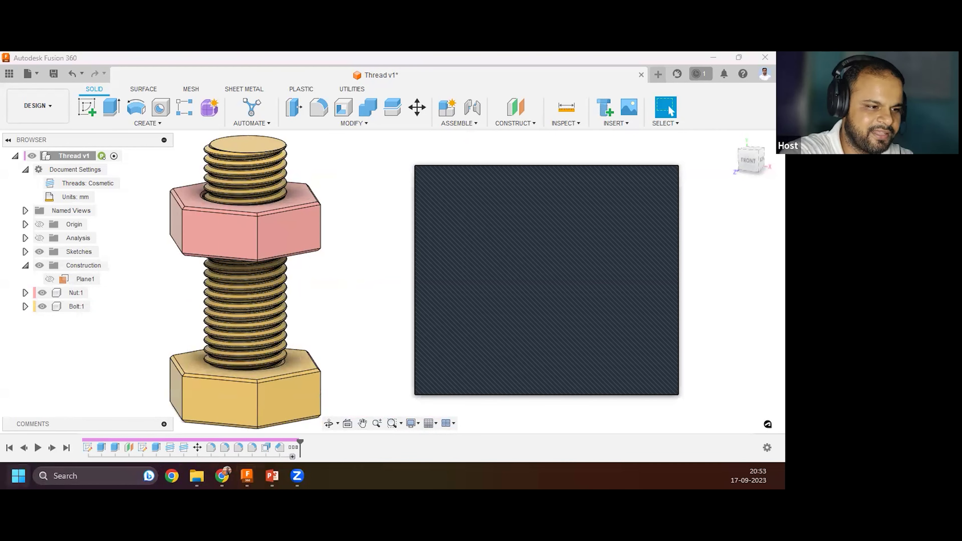
# Capture a screenshot of the screen area showing the colored bolt and nut with the meeting participants' gallery.
pyautogui.click(393, 209)
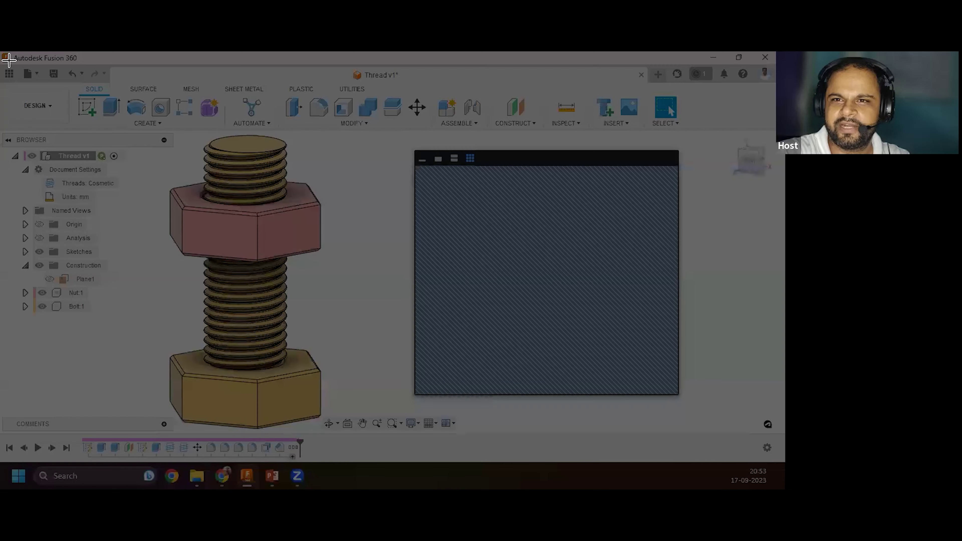
pyautogui.moveTo(2, 52); pyautogui.dragTo(772, 462)
pyautogui.press('super+shift+s')
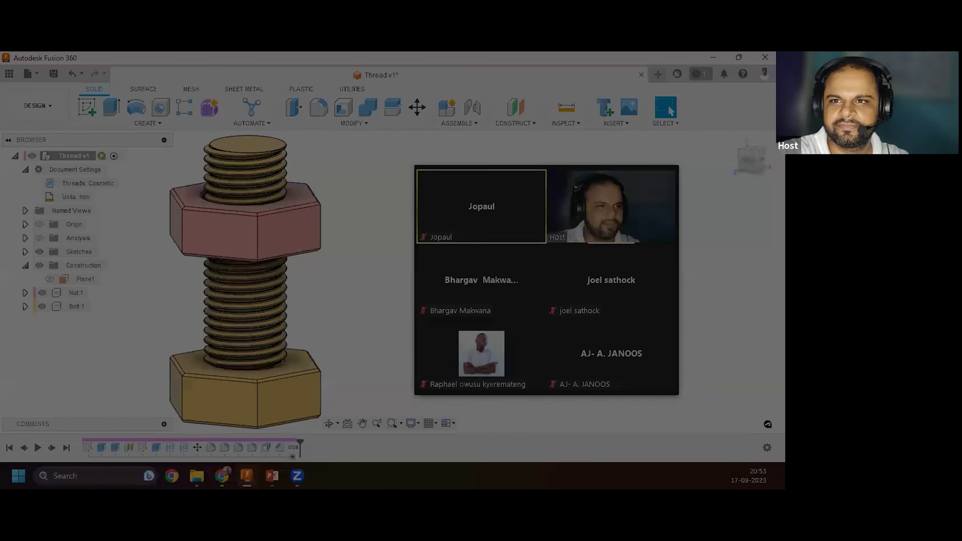
pyautogui.press('super+shift+s')
pyautogui.moveTo(8, 59); pyautogui.dragTo(686, 420)
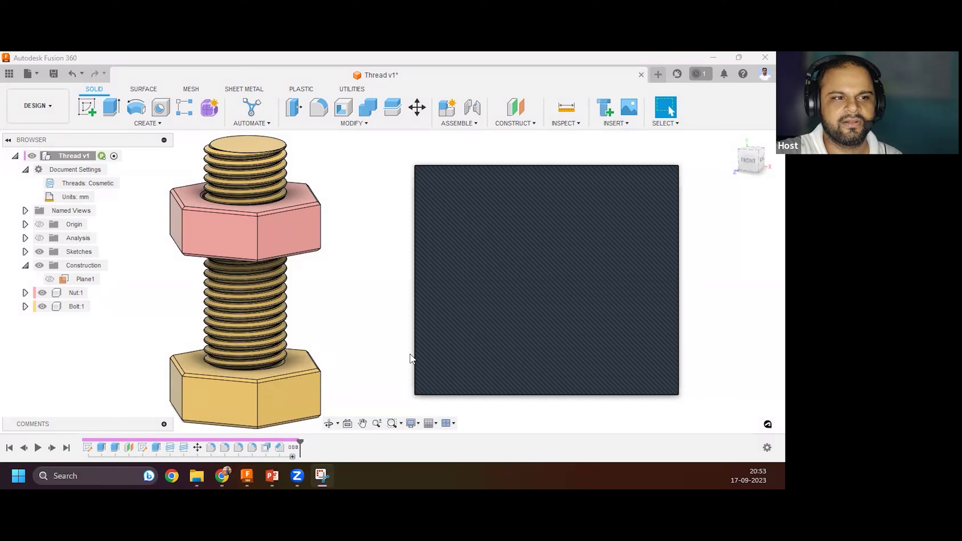
# Save a new version of the Thread design with the description User Saved.
pyautogui.click(54, 73)
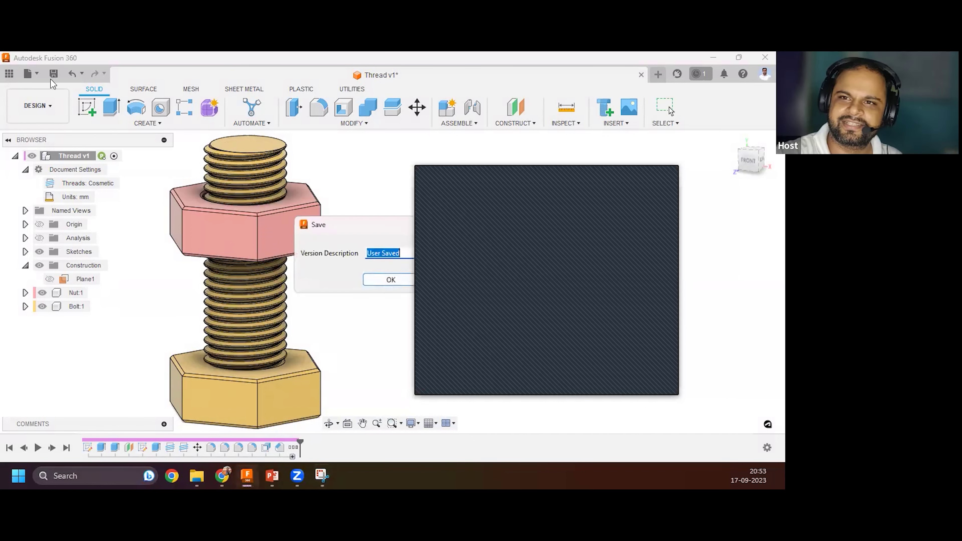
pyautogui.click(386, 285)
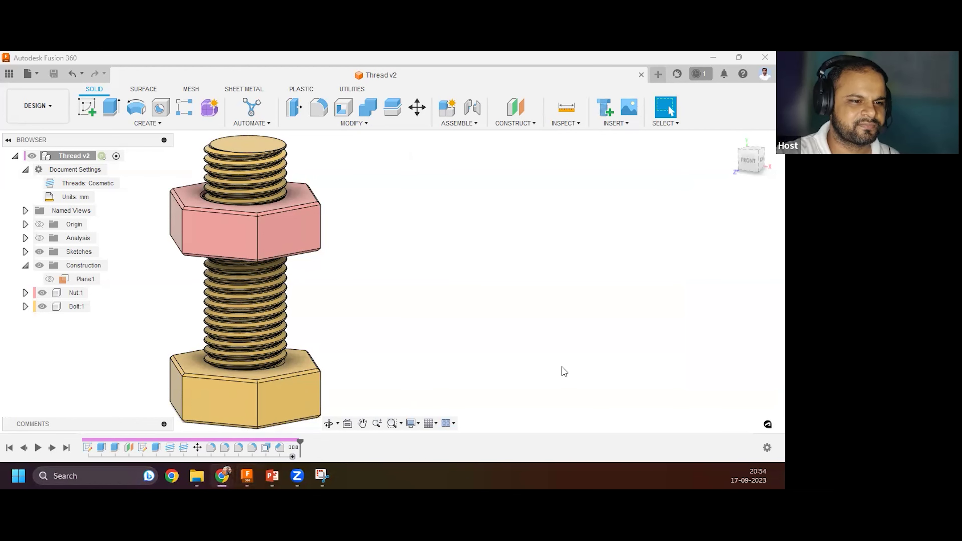
# Review the thread types offered by the Thread command, picking DIN Pipe Threads, and leave without creating a thread.
pyautogui.click(156, 124)
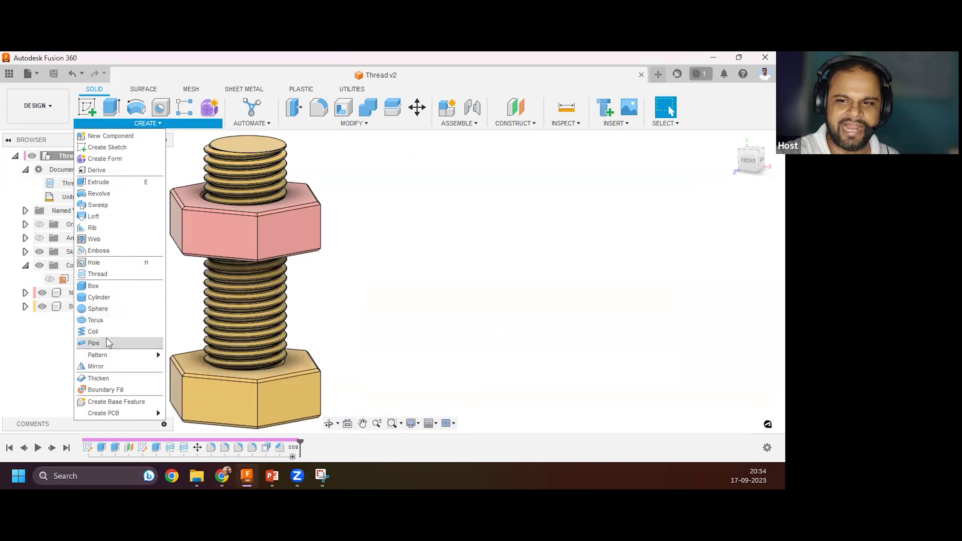
pyautogui.click(98, 274)
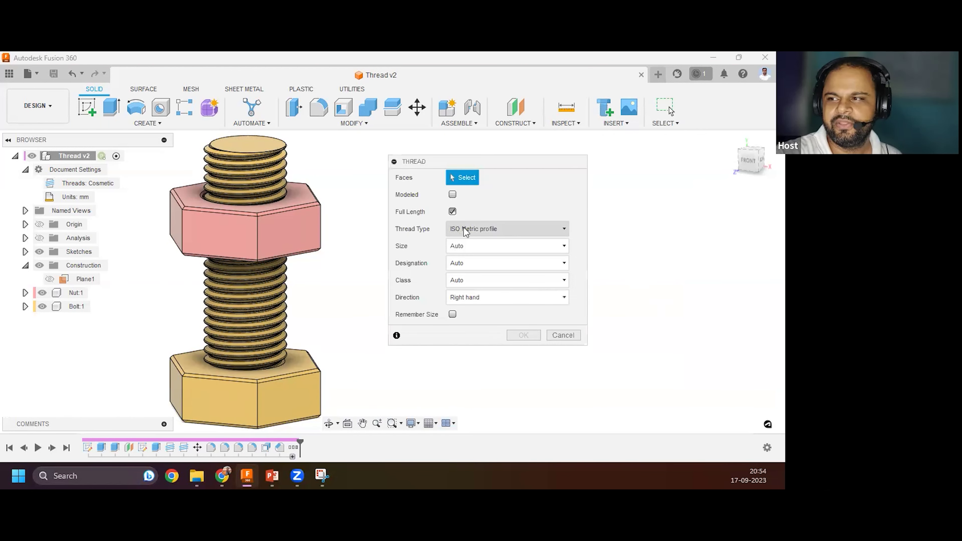
pyautogui.click(469, 229)
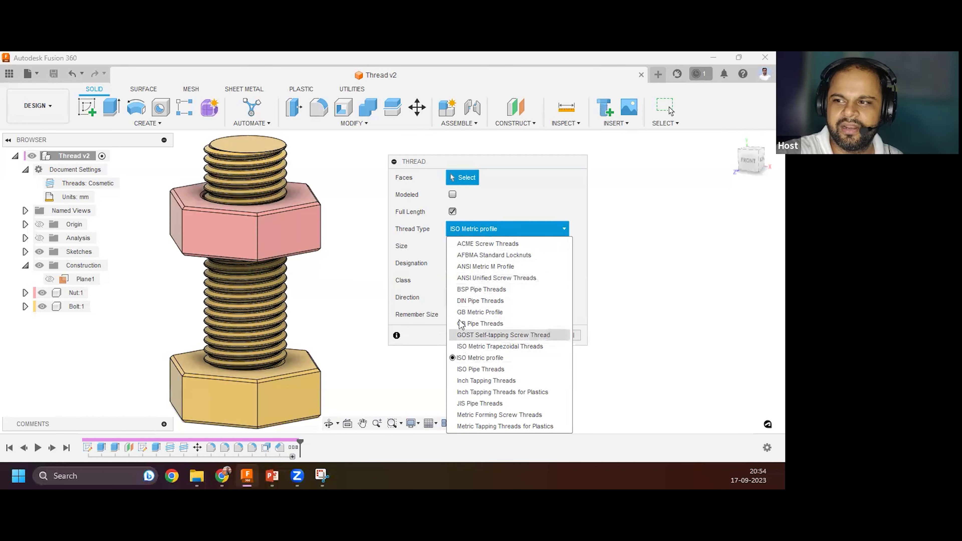
pyautogui.click(472, 301)
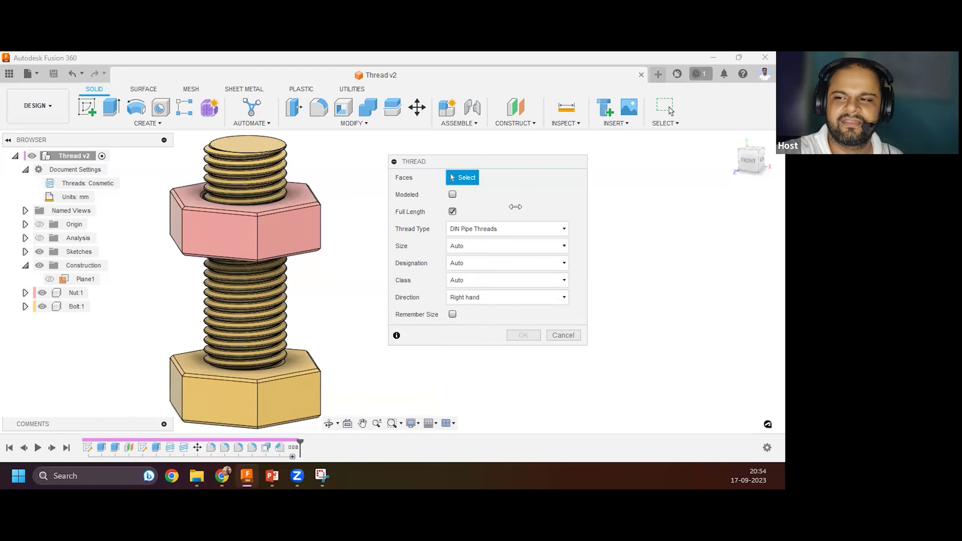
pyautogui.click(564, 335)
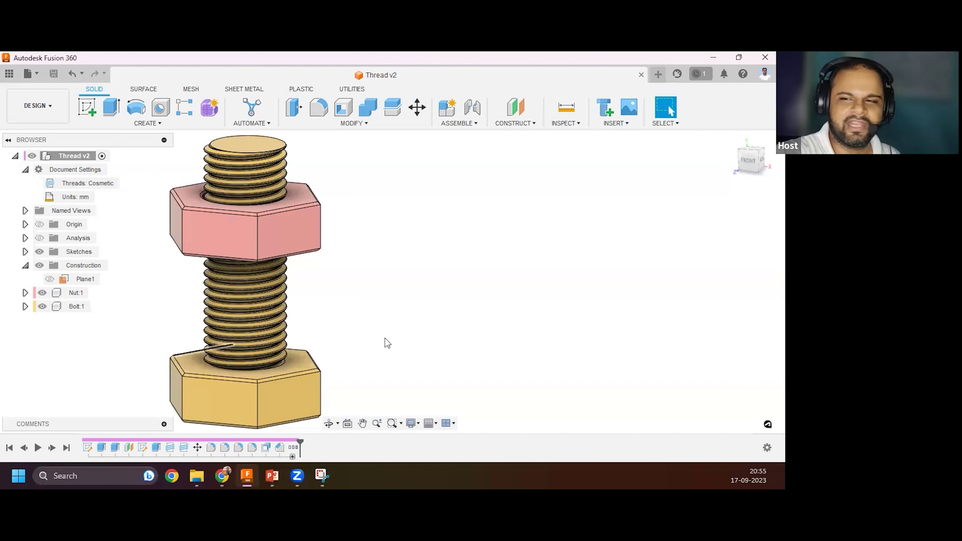
pyautogui.scroll(-3, 447, 314)
pyautogui.scroll(2, 447, 293)
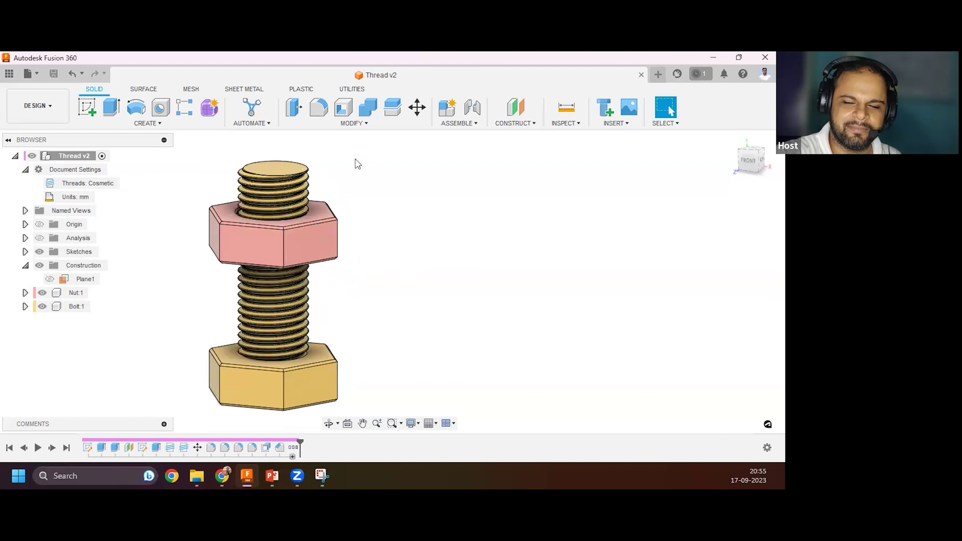
pyautogui.click(362, 124)
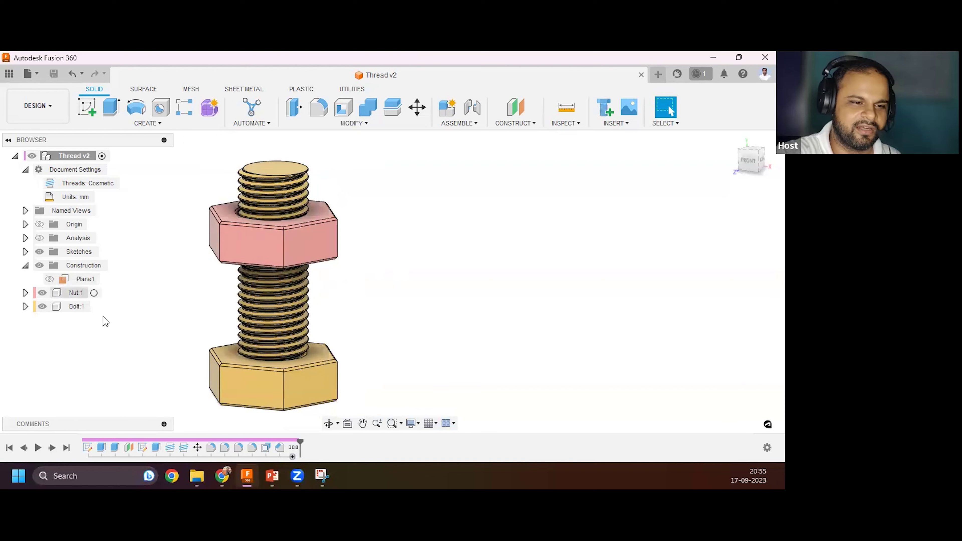
pyautogui.scroll(3, 421, 240)
pyautogui.scroll(-3, 341, 238)
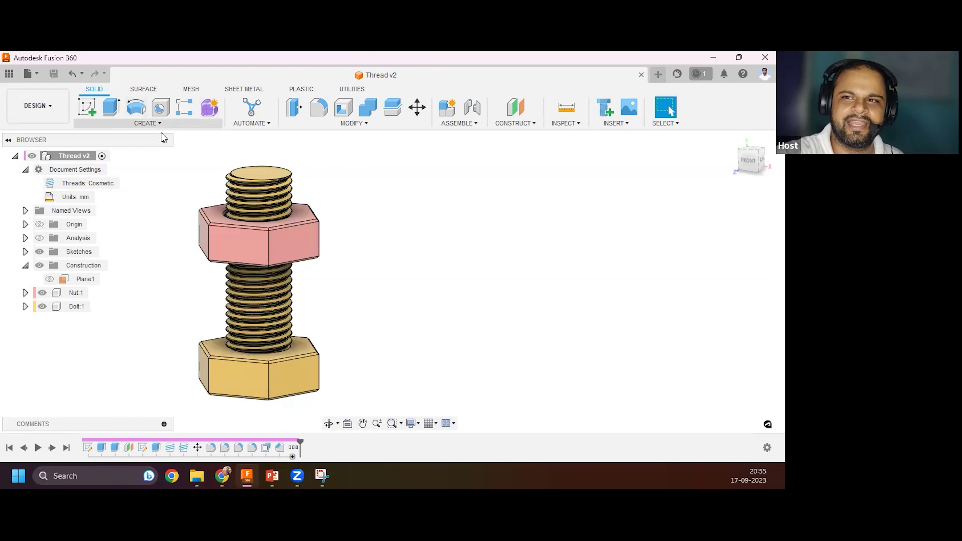
pyautogui.click(456, 124)
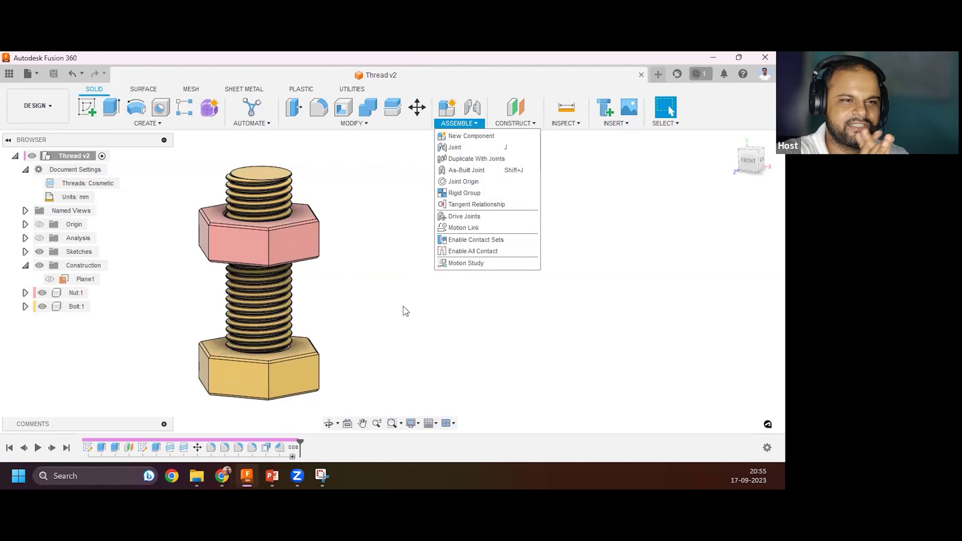
pyautogui.click(147, 123)
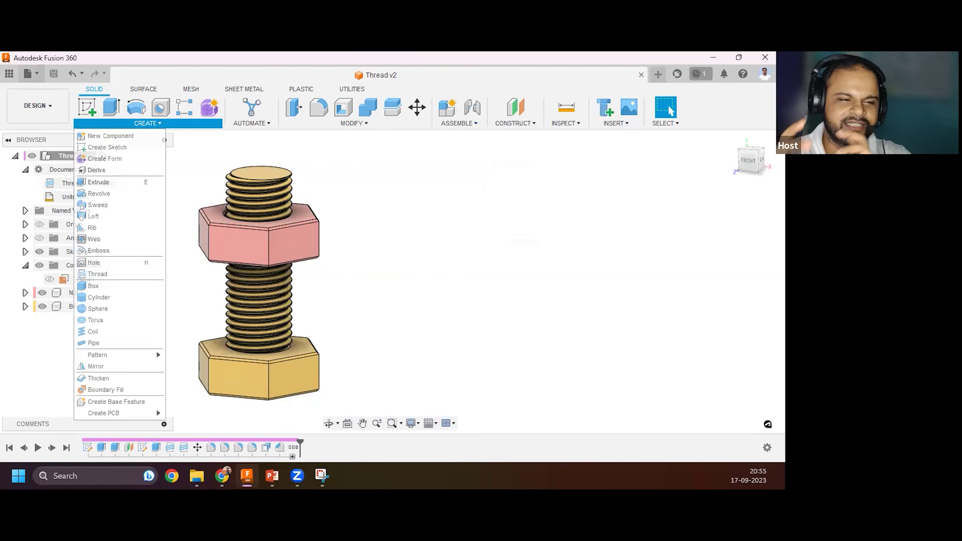
pyautogui.click(467, 124)
pyautogui.click(463, 125)
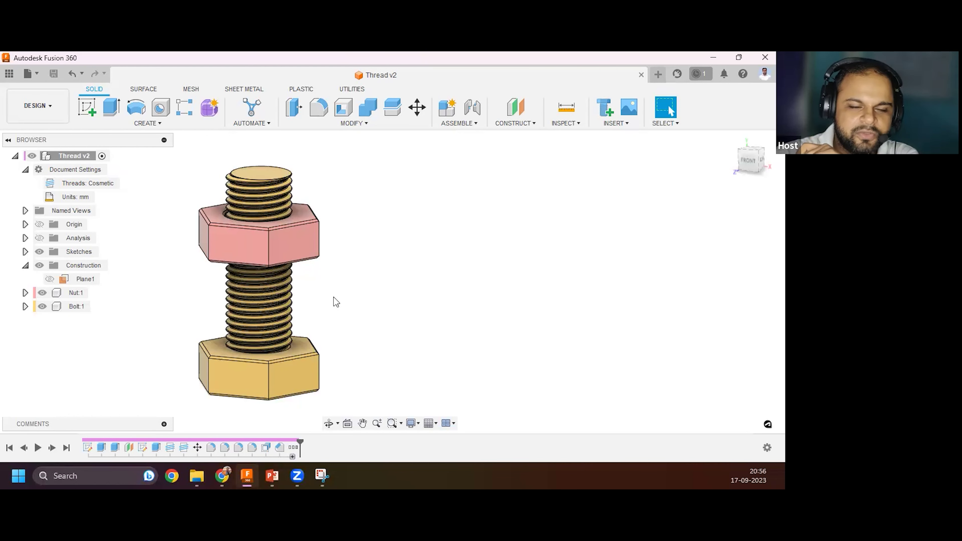
pyautogui.scroll(-3, 456, 276)
pyautogui.scroll(2, 383, 291)
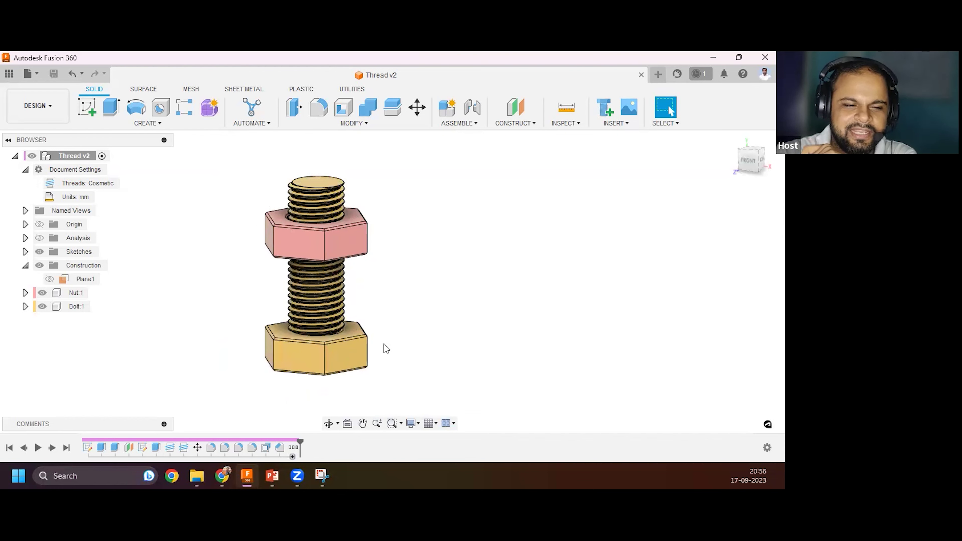
pyautogui.scroll(1, 469, 322)
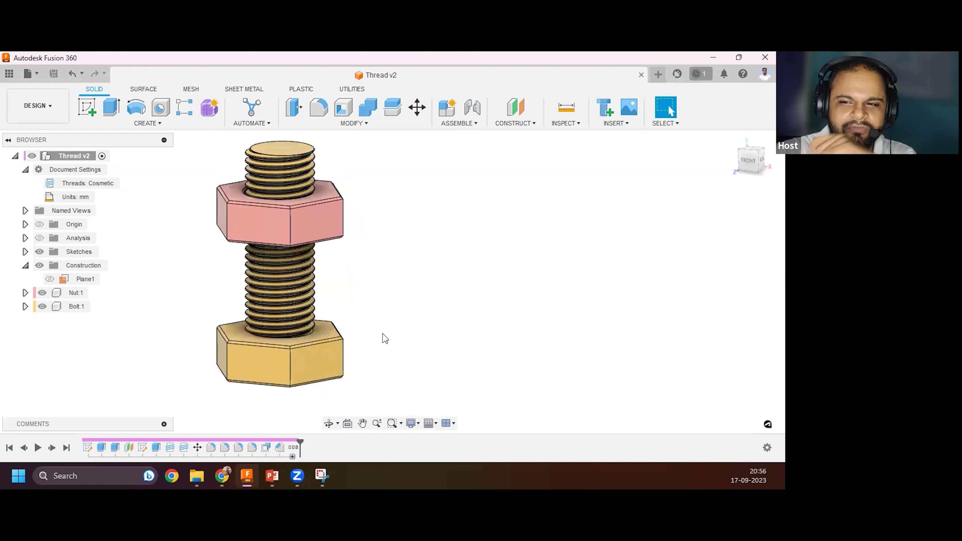
pyautogui.scroll(-2, 379, 335)
pyautogui.scroll(1, 345, 326)
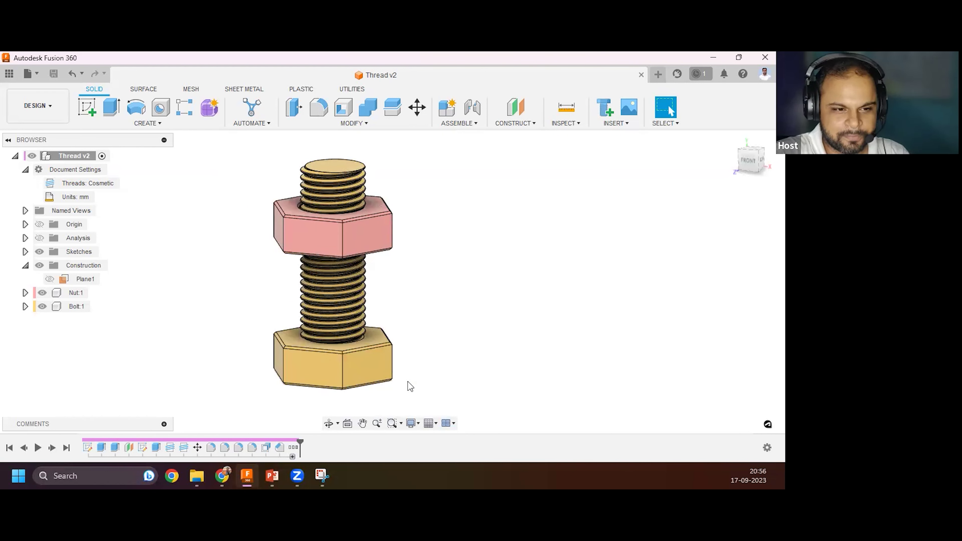
# Pull the nut component off the bolt's shank and place it beside the bolt head.
pyautogui.keyDown('shift'); pyautogui.moveTo(422, 366); pyautogui.dragTo(333, 218, button='middle'); pyautogui.keyUp('shift')
pyautogui.click(369, 345)
pyautogui.click(333, 219)
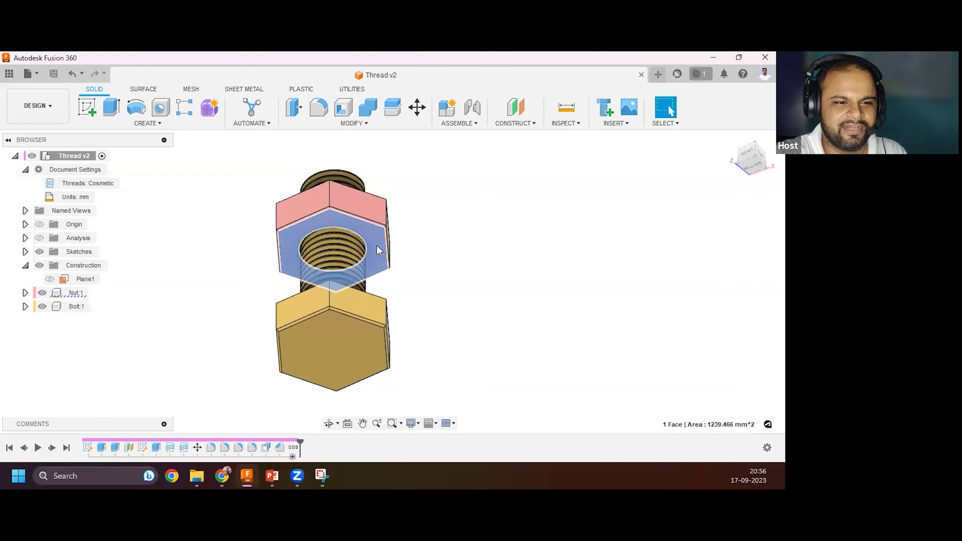
pyautogui.keyDown('shift'); pyautogui.moveTo(390, 238); pyautogui.dragTo(340, 333, button='middle'); pyautogui.keyUp('shift')
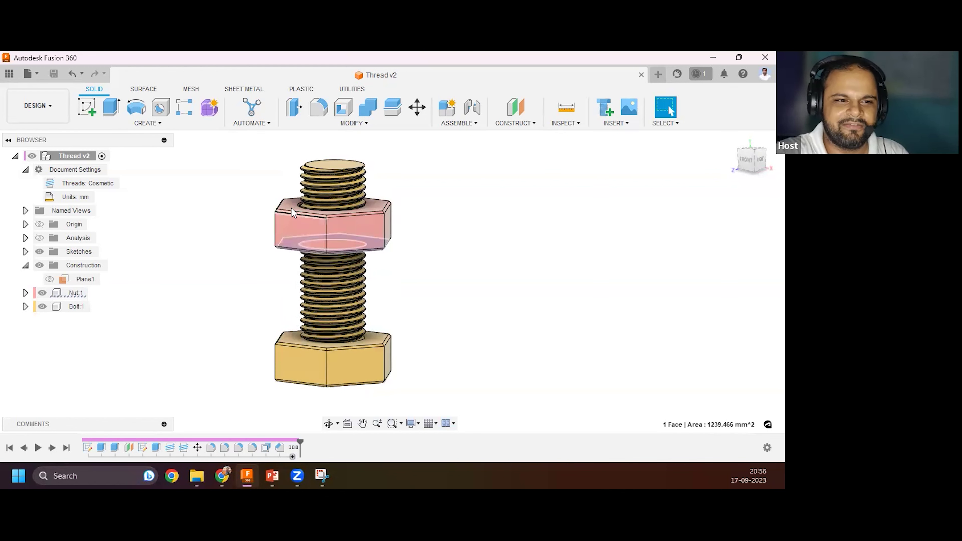
pyautogui.keyDown('shift'); pyautogui.moveTo(282, 317); pyautogui.dragTo(322, 354, button='middle'); pyautogui.keyUp('shift')
pyautogui.moveTo(338, 243); pyautogui.dragTo(491, 371)
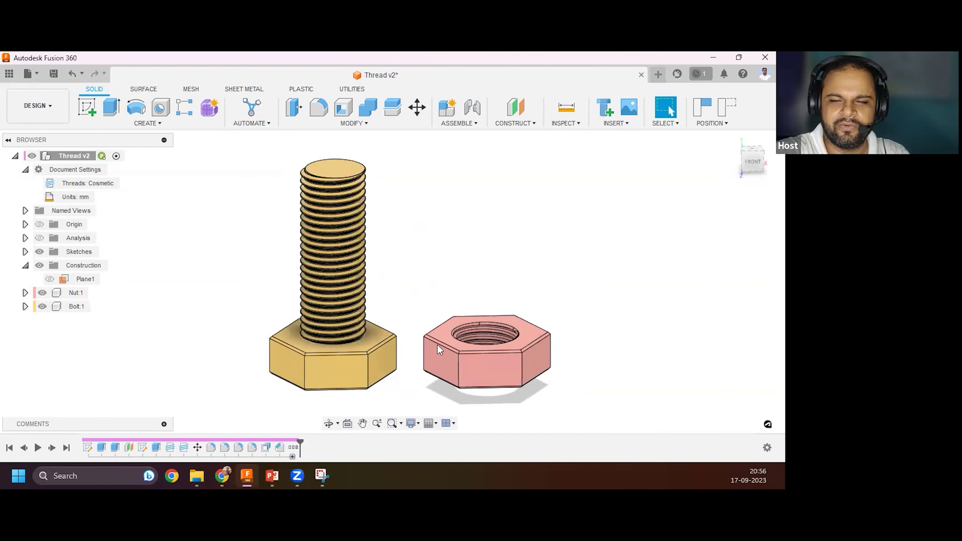
pyautogui.keyDown('shift'); pyautogui.moveTo(254, 357); pyautogui.dragTo(293, 366, button='middle'); pyautogui.keyUp('shift')
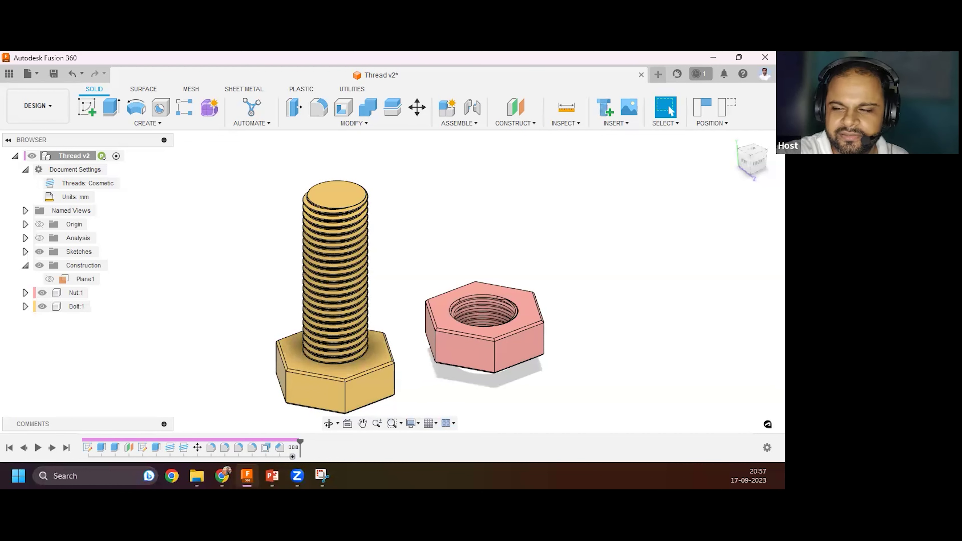
pyautogui.click(343, 198)
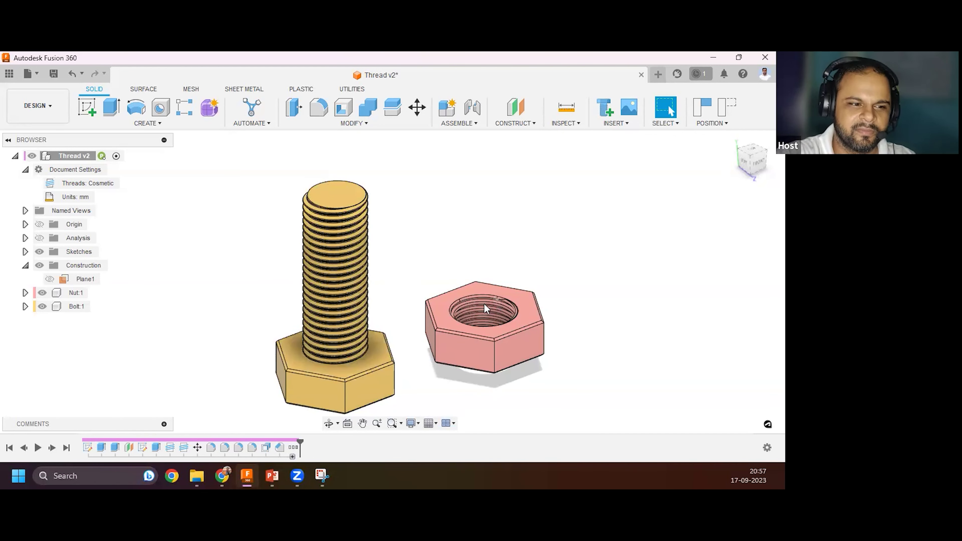
pyautogui.keyDown('shift'); pyautogui.moveTo(395, 357); pyautogui.dragTo(388, 254, button='middle'); pyautogui.keyUp('shift')
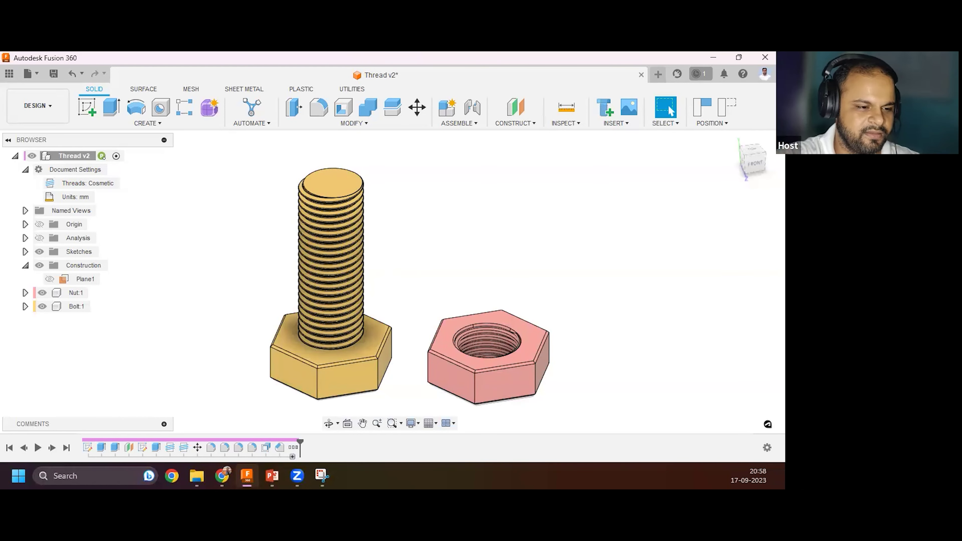
pyautogui.hotkey('alt', 'Tab')
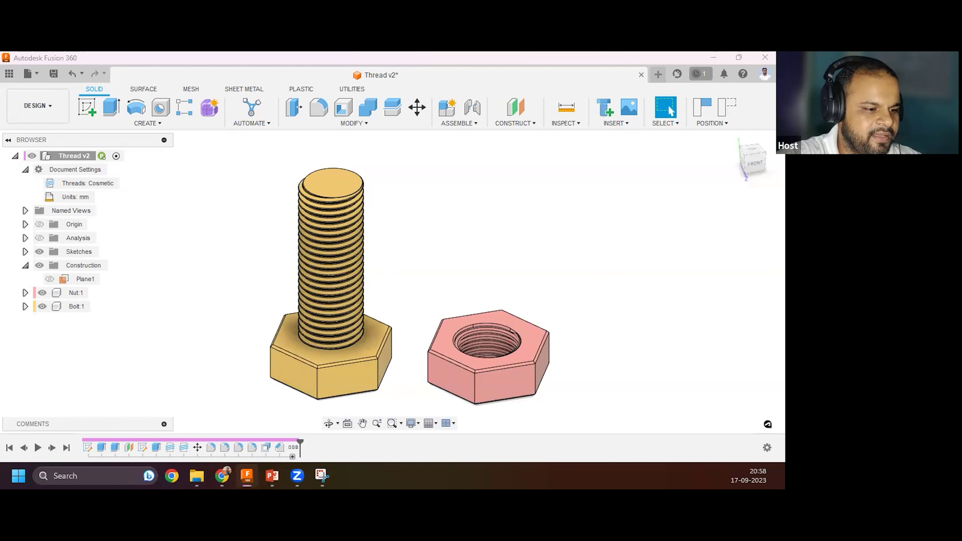